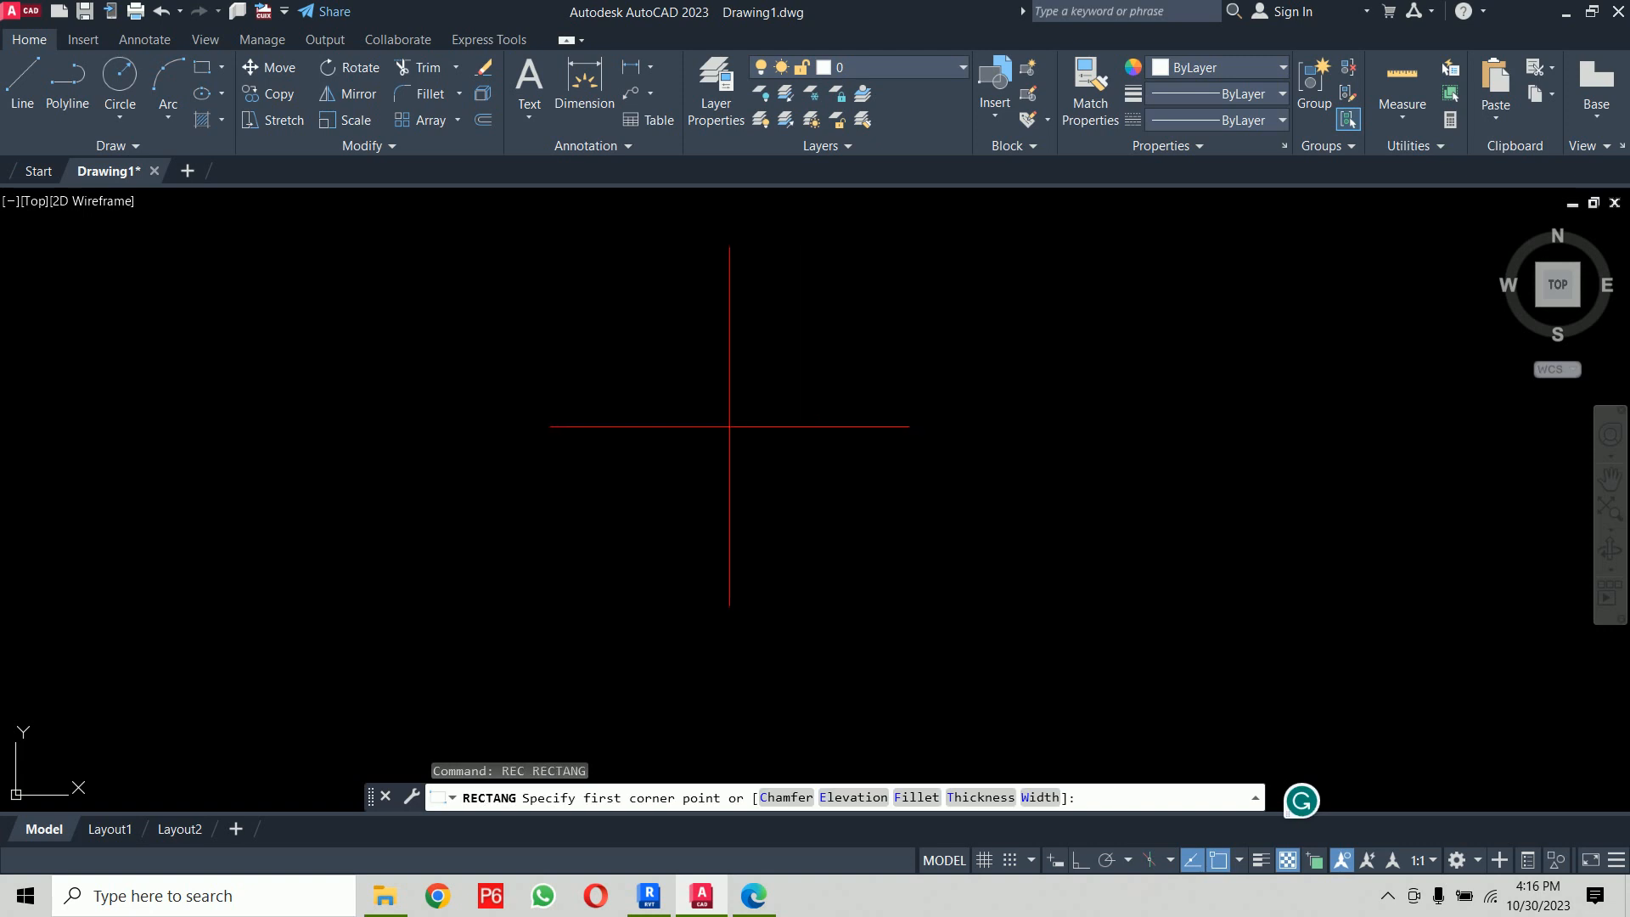
Step: Draw a rectangle by dimensions with length 100 and width 50 in the empty drawing area
text(d)
key(Return)
text(100)
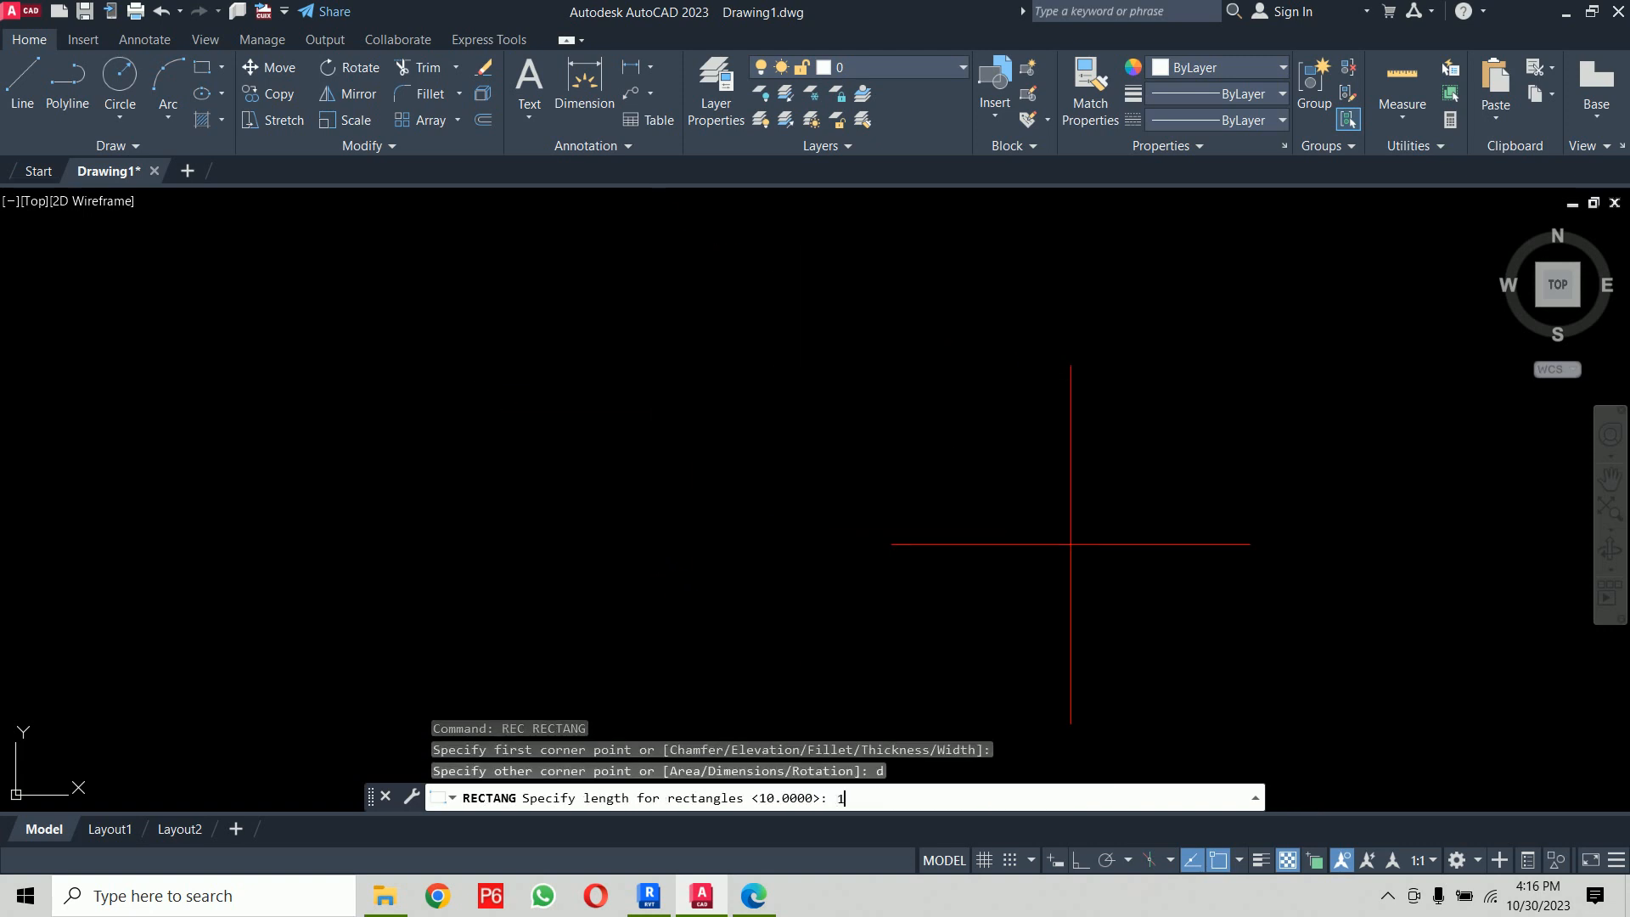
key(Return)
text(50)
key(Return)
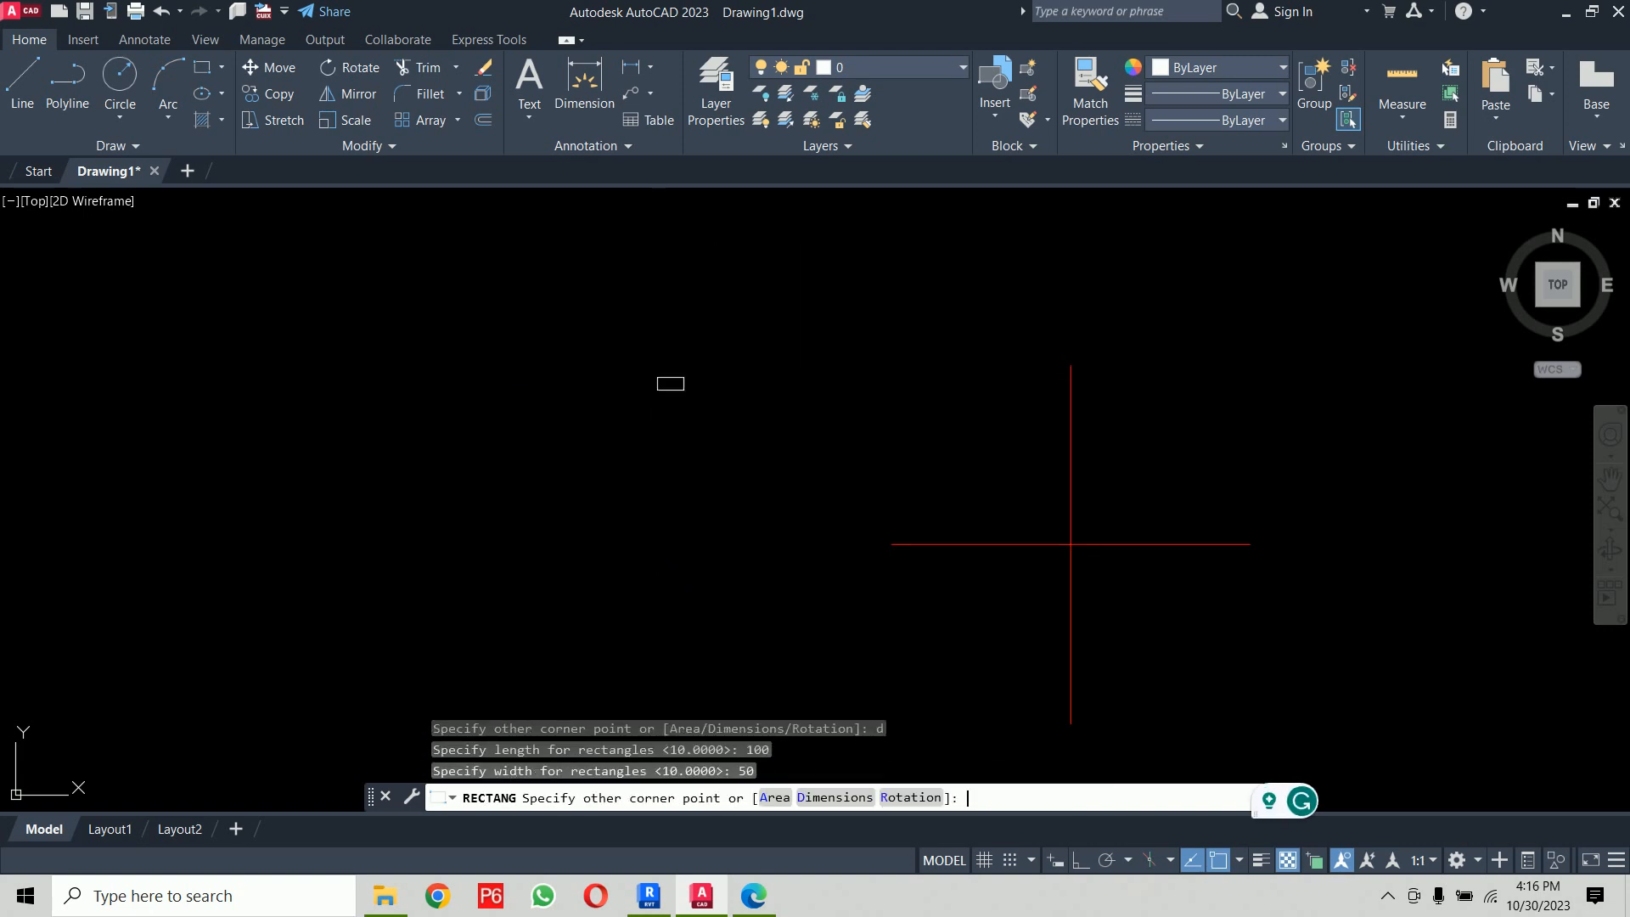
click(1066, 539)
scroll(680, 382, up, 5)
scroll(789, 387, up, 4)
middle_drag(968, 473, 742, 400)
scroll(745, 395, up, 2)
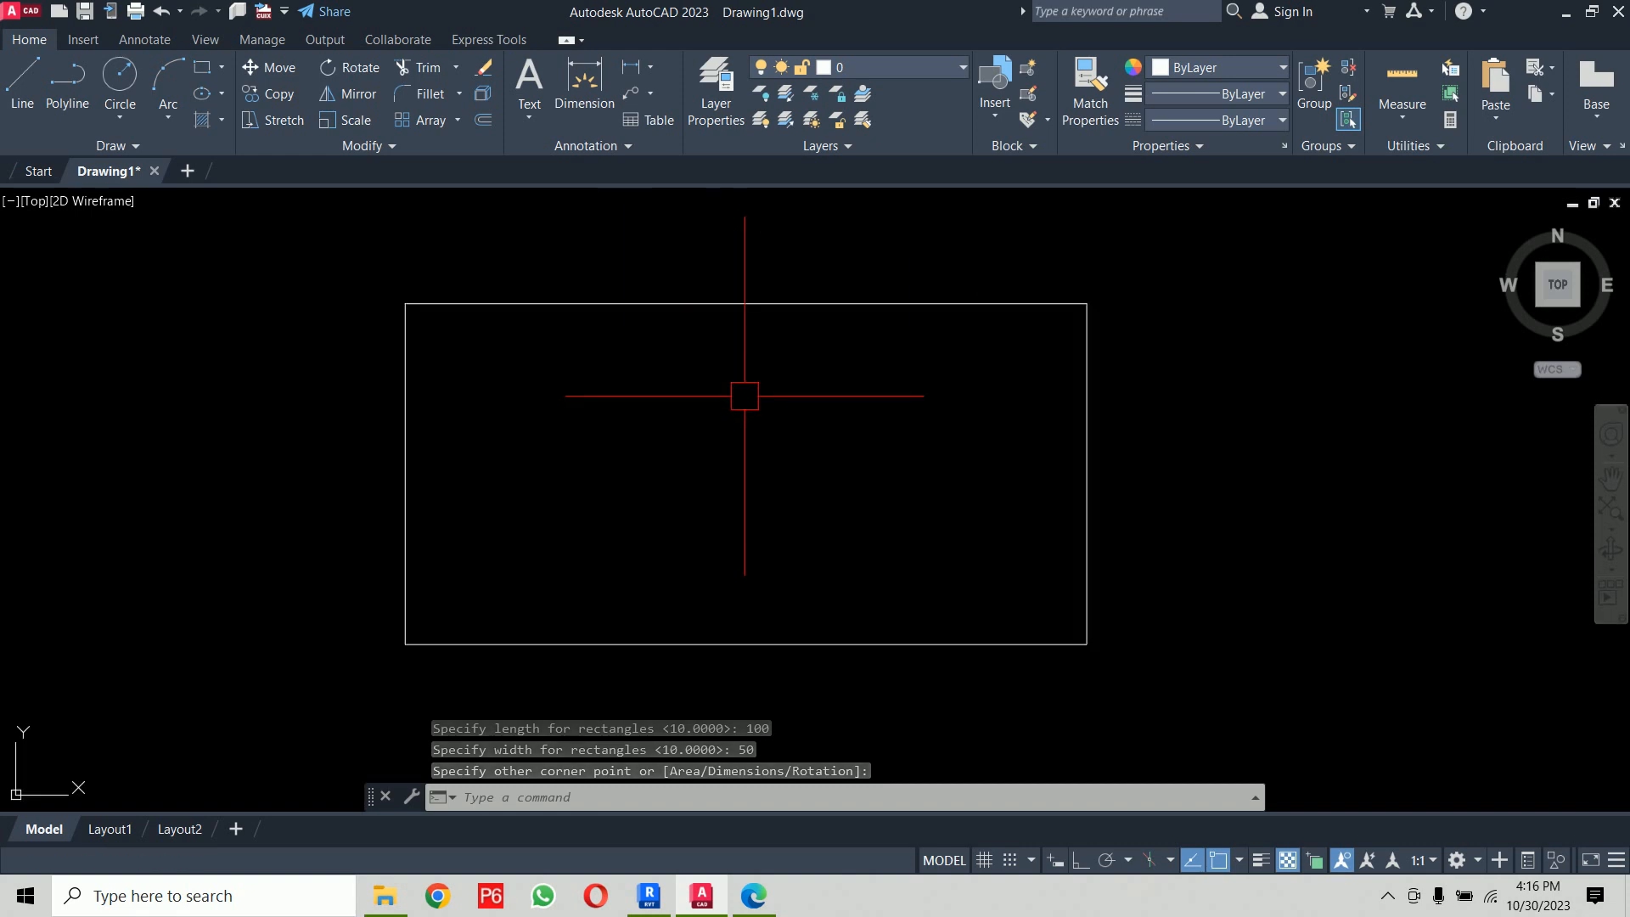
Step: Measure the area and perimeter of the rectangle as an object with the Area command
text(aa)
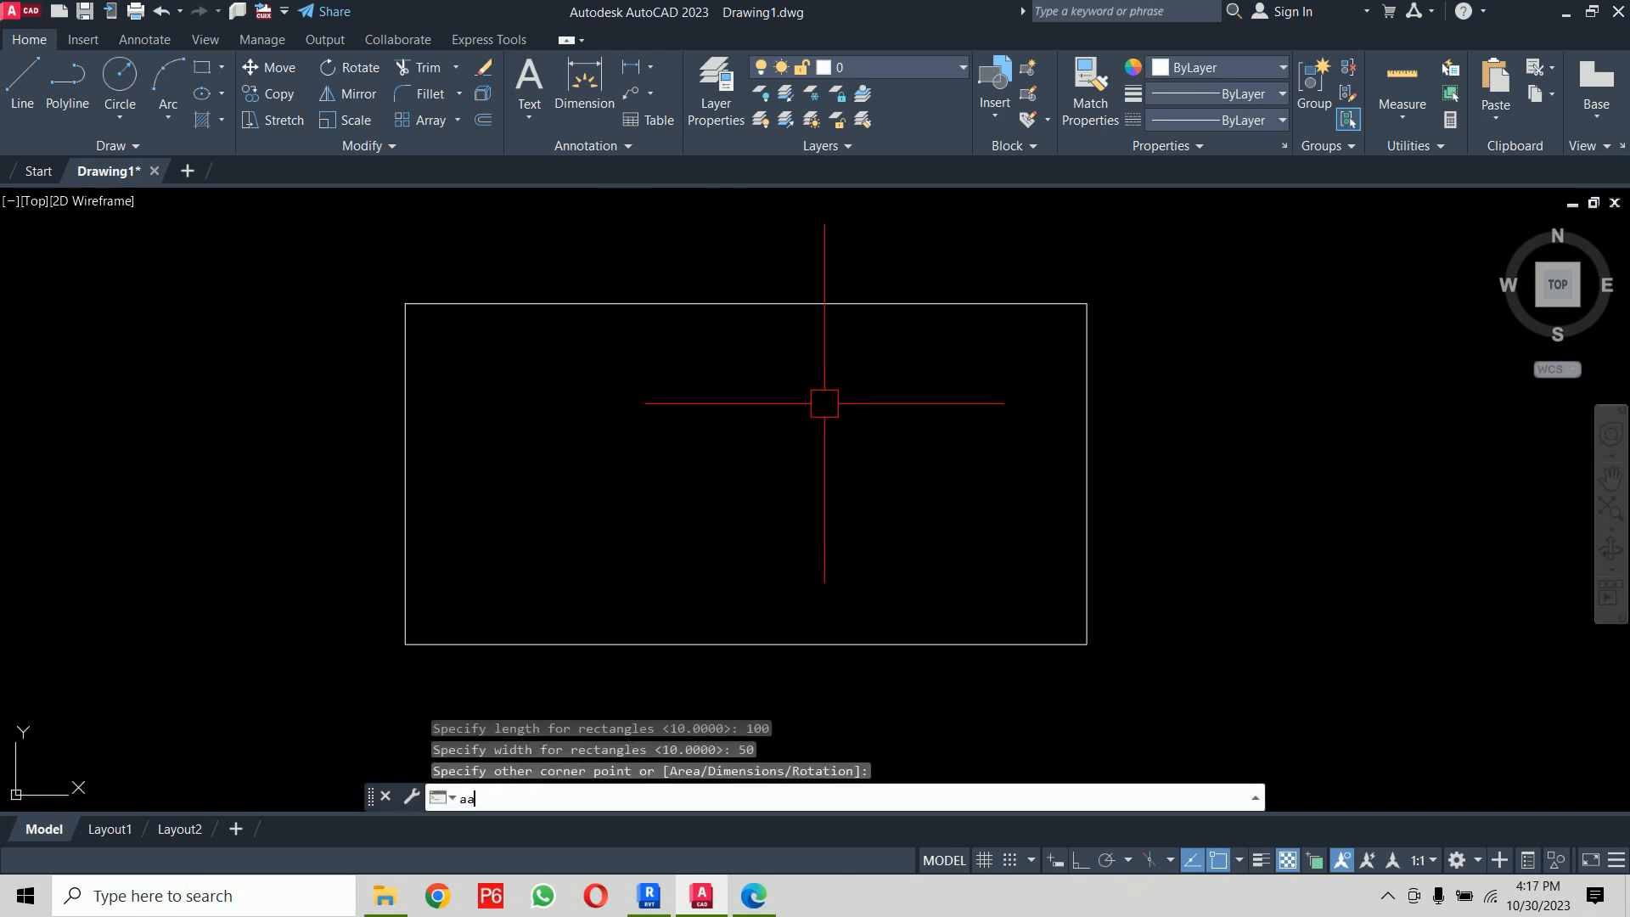
key(Return)
key(Return)
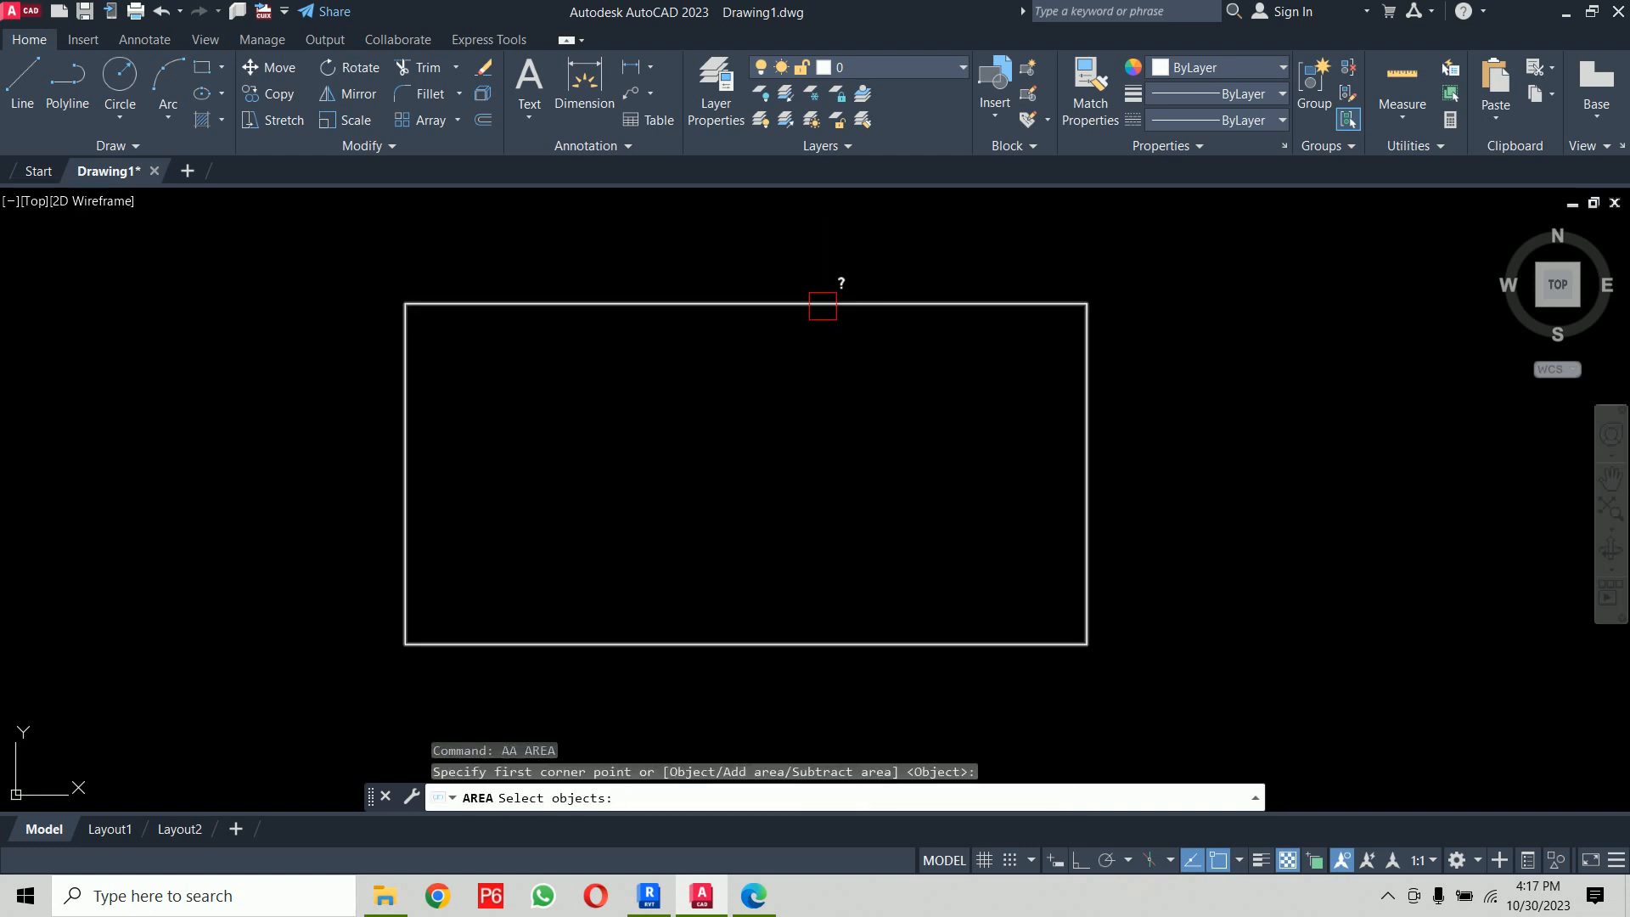
click(823, 307)
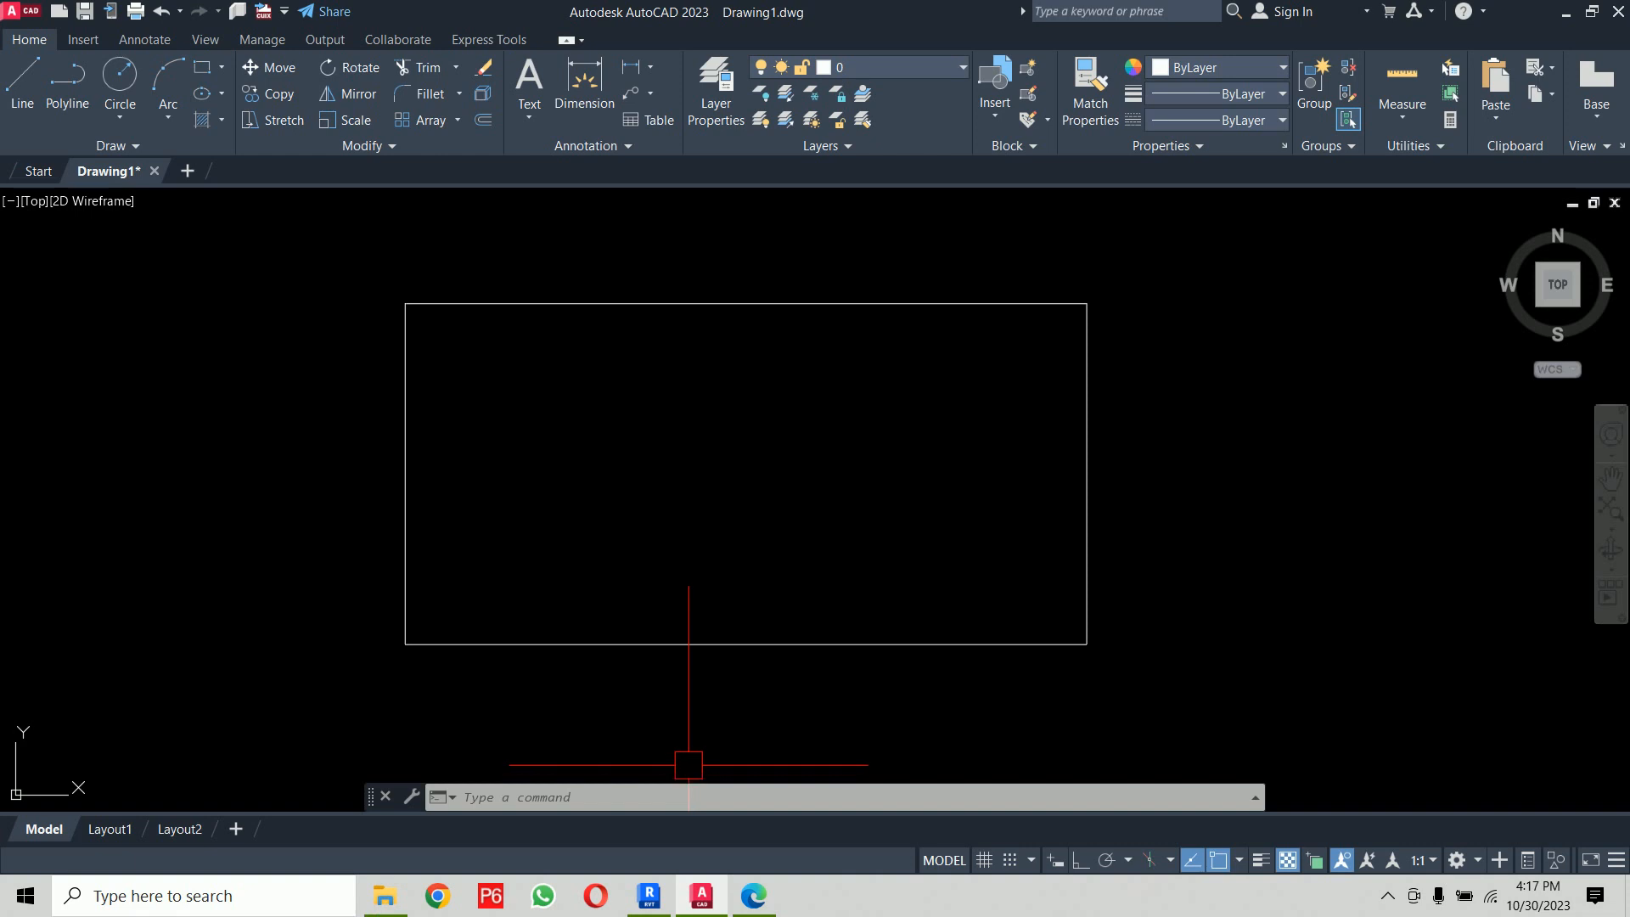
Step: Delete the measured rectangle from the drawing
click(1192, 240)
click(1007, 372)
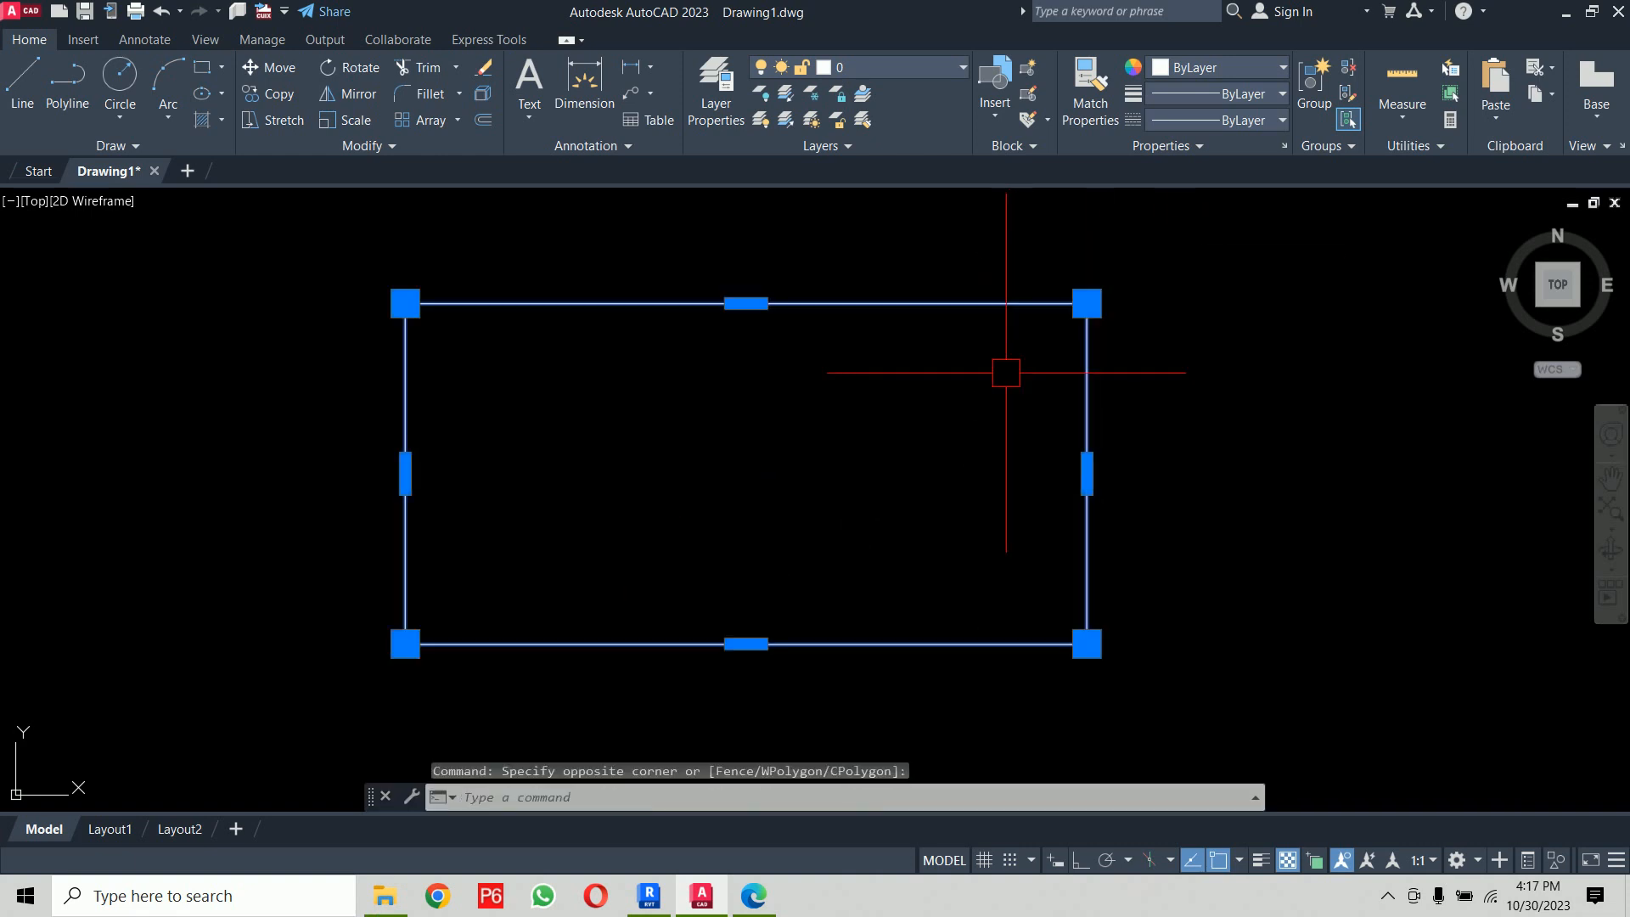
key(Delete)
text(l)
key(Return)
key(F8)
click(652, 521)
text(30)
key(Return)
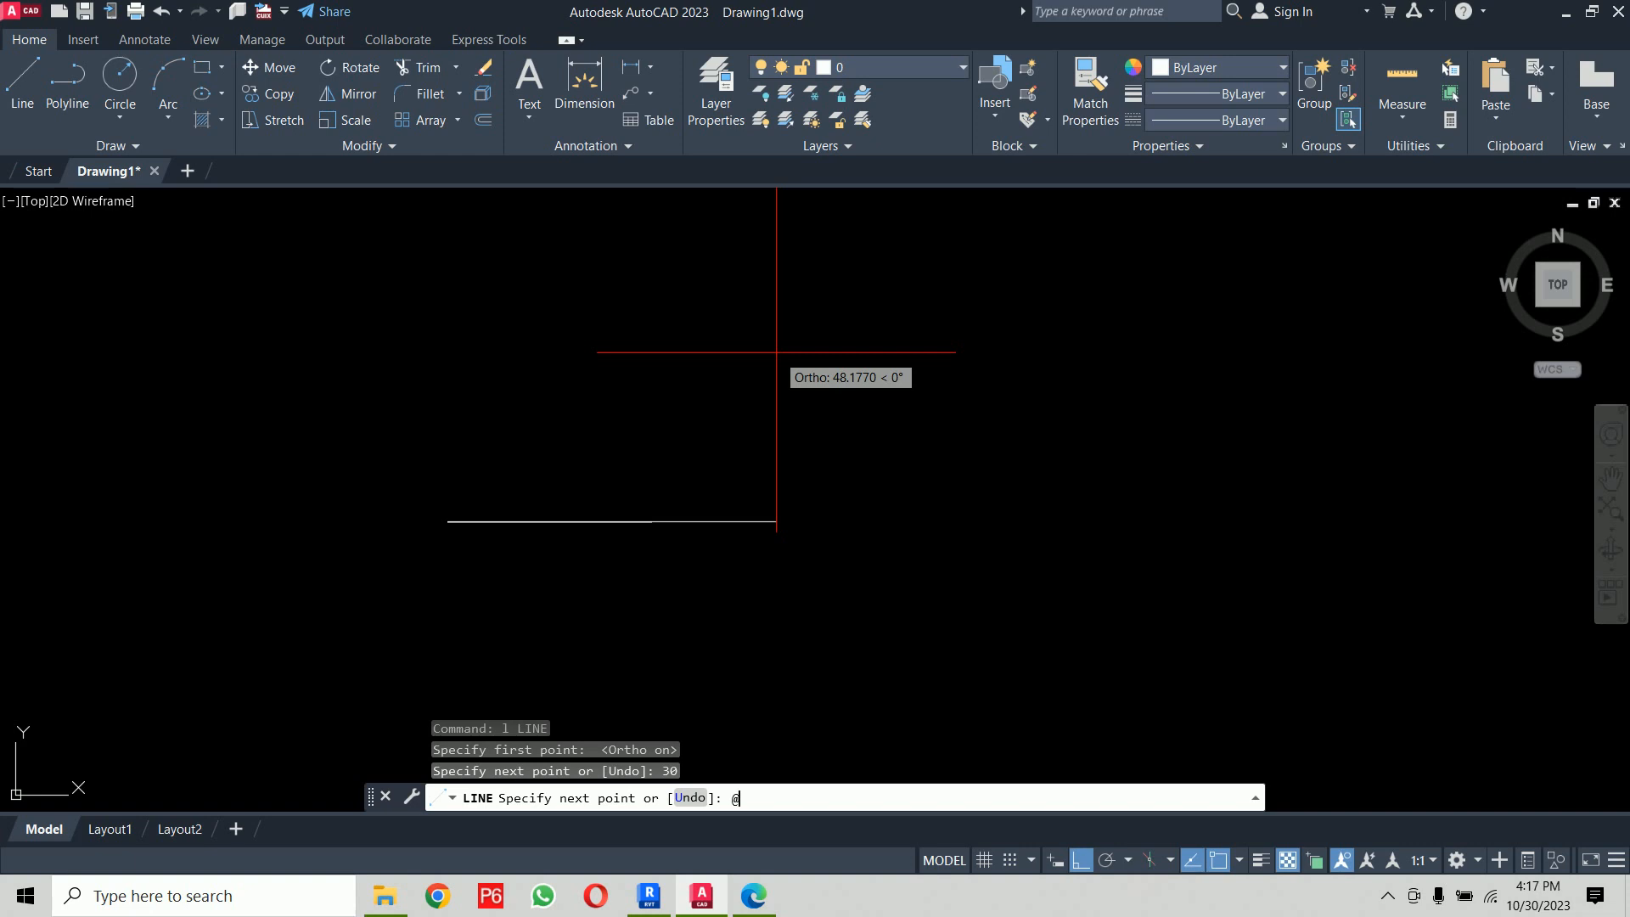
text(@30<60)
key(Return)
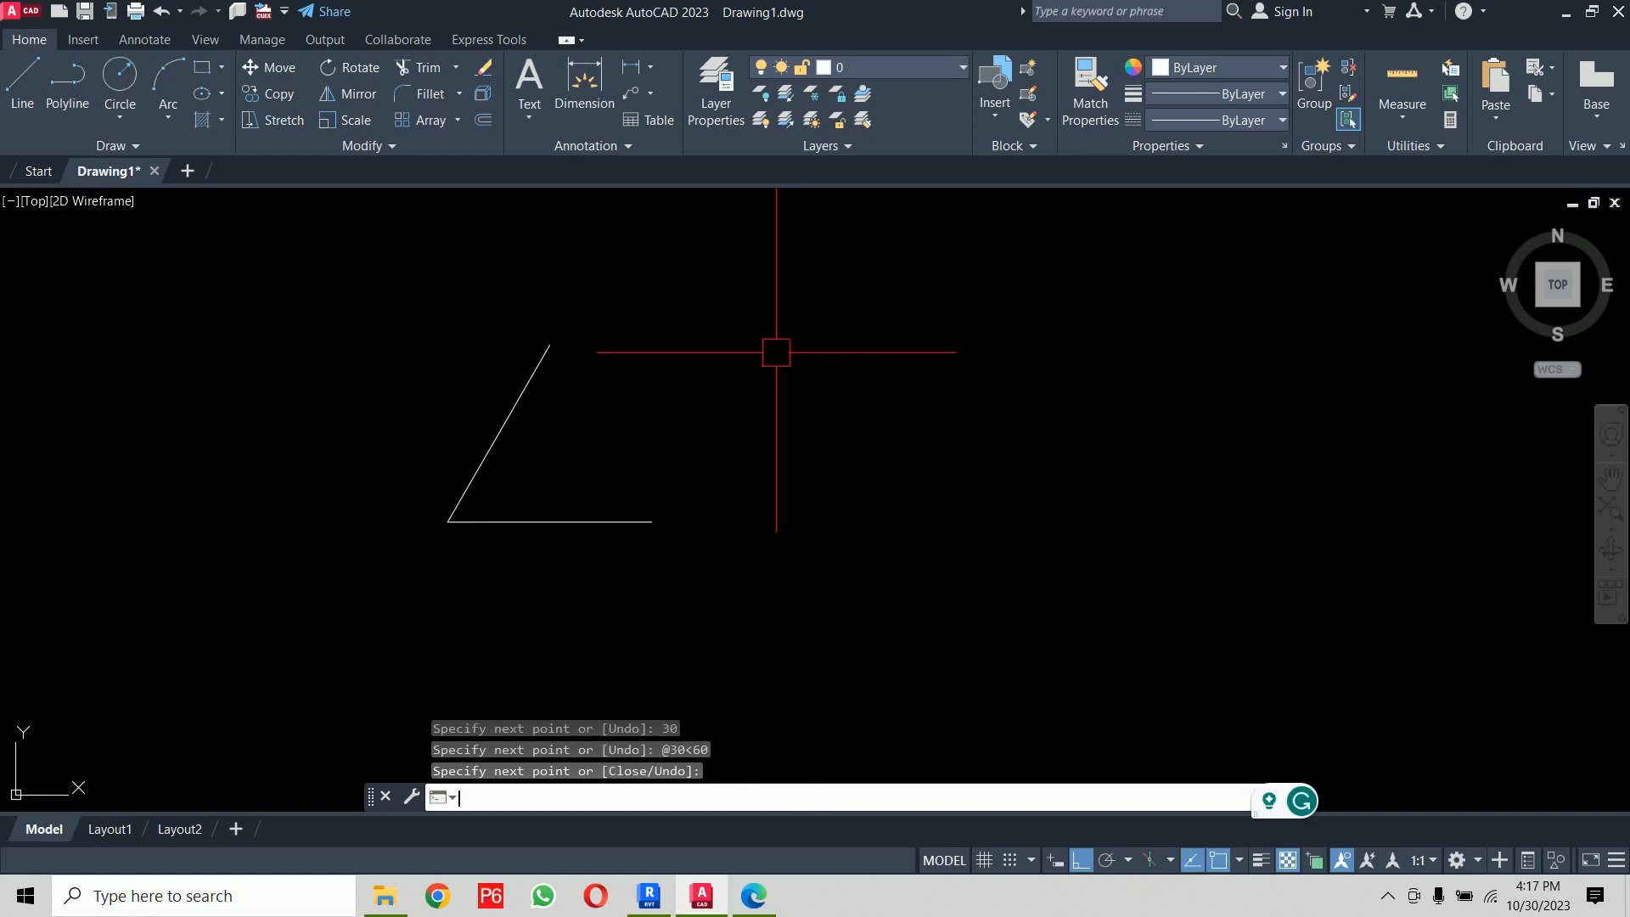
key(Return)
Step: Mirror both lines about a horizontal axis through the slanted line's upper endpoint, keeping the source objects
text(mi)
key(Return)
click(765, 339)
click(365, 547)
key(Return)
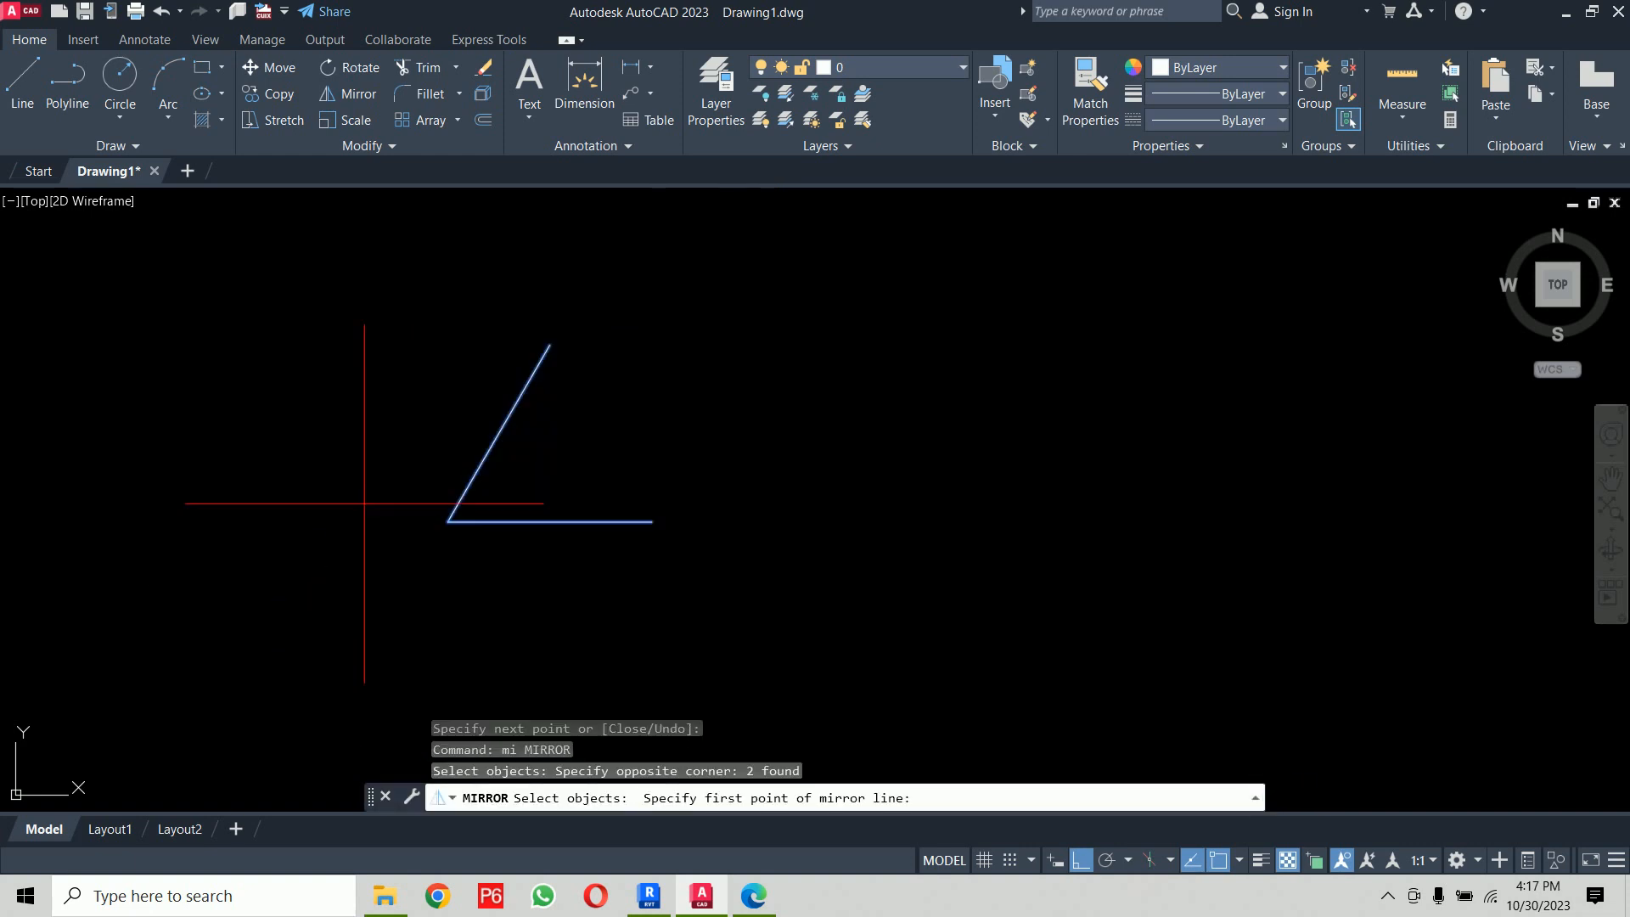
click(549, 348)
click(262, 375)
key(Return)
Step: Copy the lower slanted line from its lower endpoint to the right end of the upper horizontal line
scroll(262, 375, down, 4)
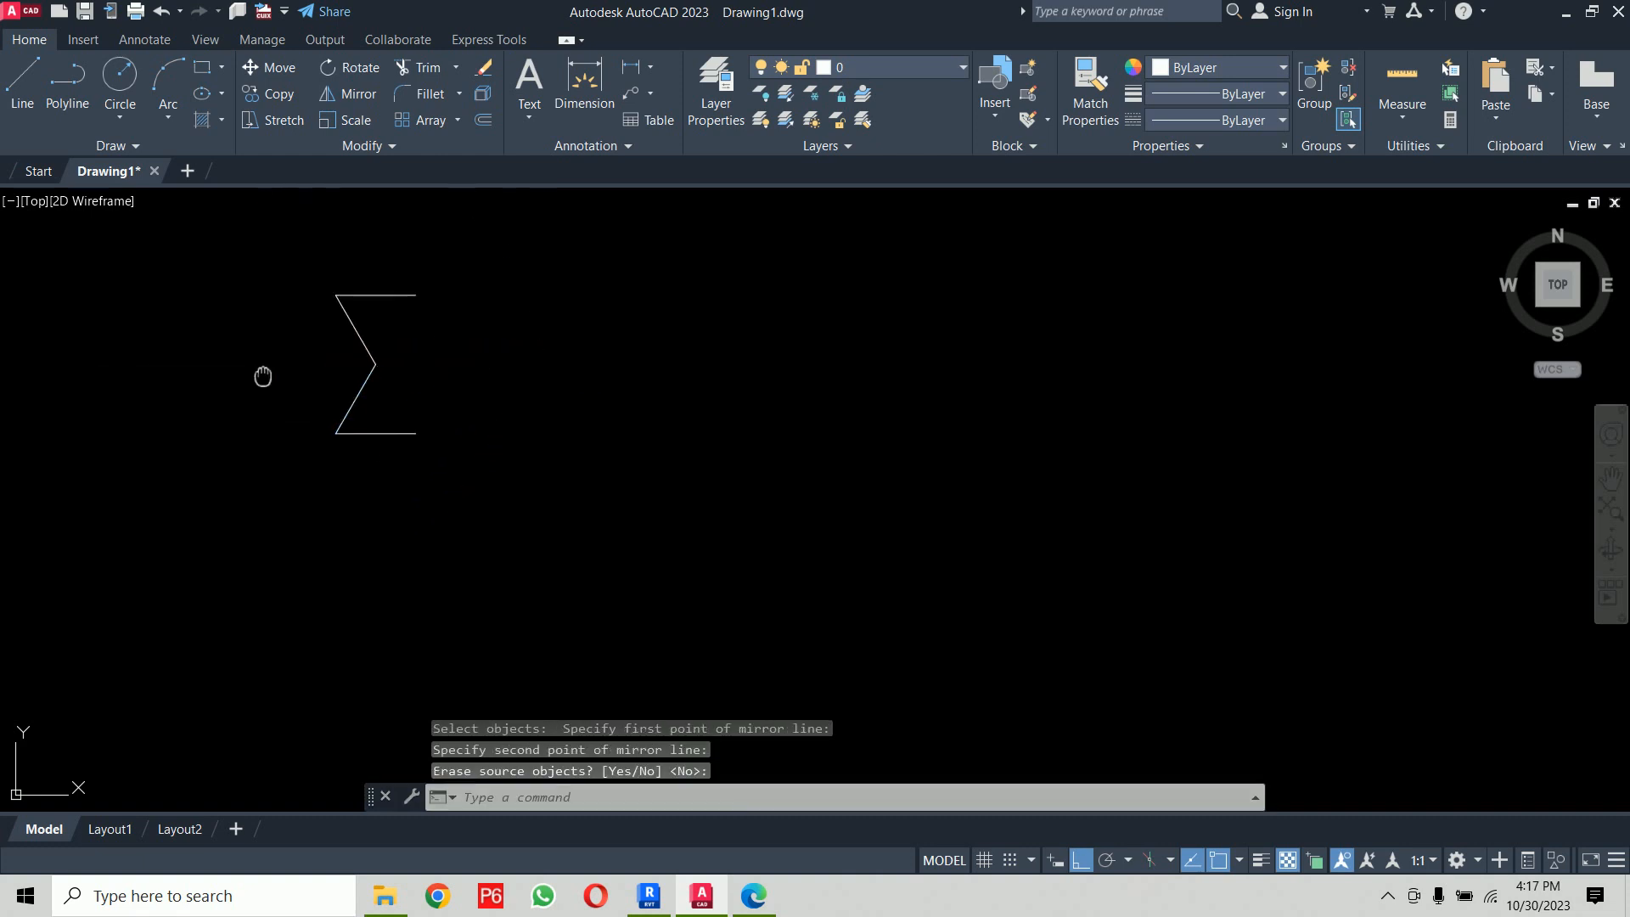
text(co)
key(Return)
scroll(365, 445, up, 4)
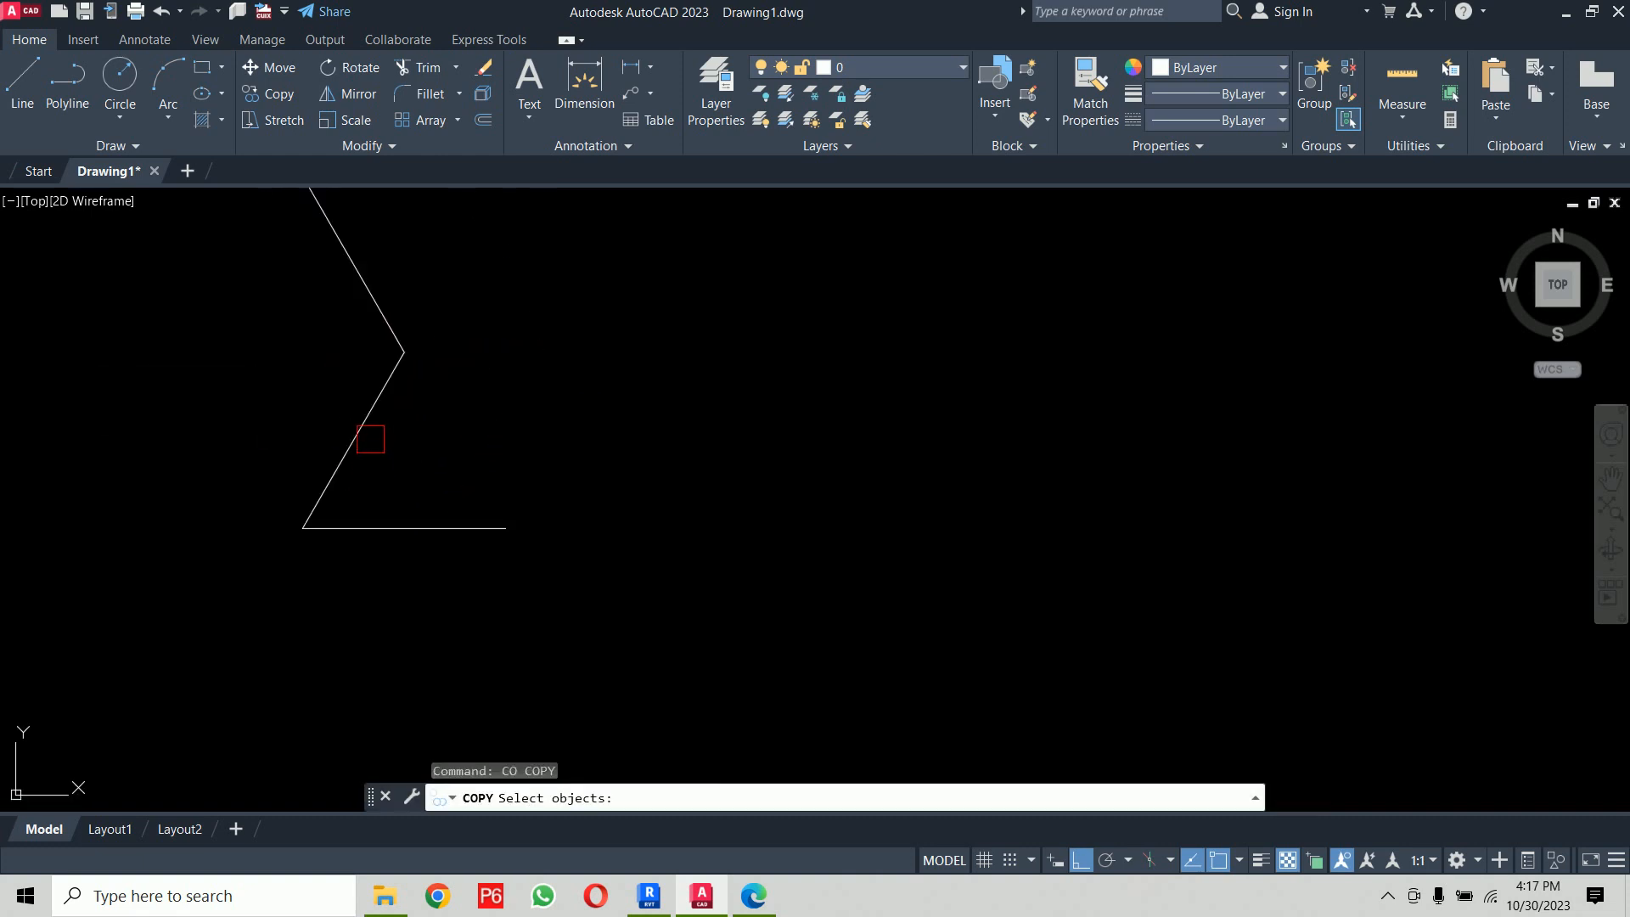
click(327, 491)
key(Return)
click(302, 529)
middle_drag(421, 363, 451, 557)
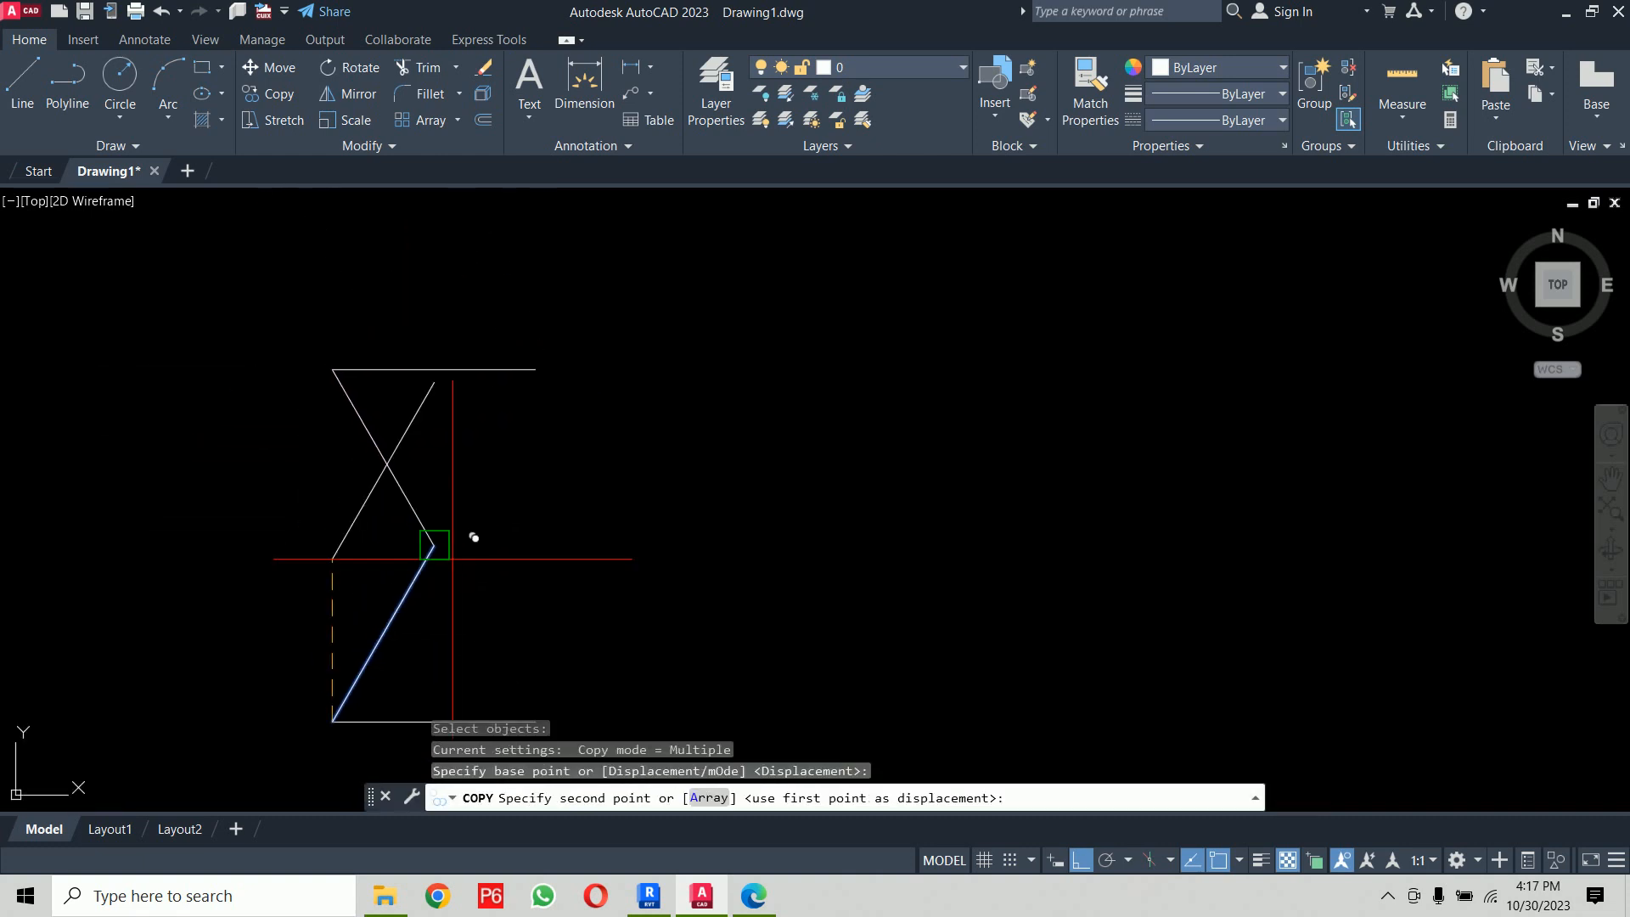
click(536, 369)
key(Return)
Step: Copy the upper slanted line from its upper endpoint to the right end of the lower horizontal line
key(Return)
click(413, 509)
key(Return)
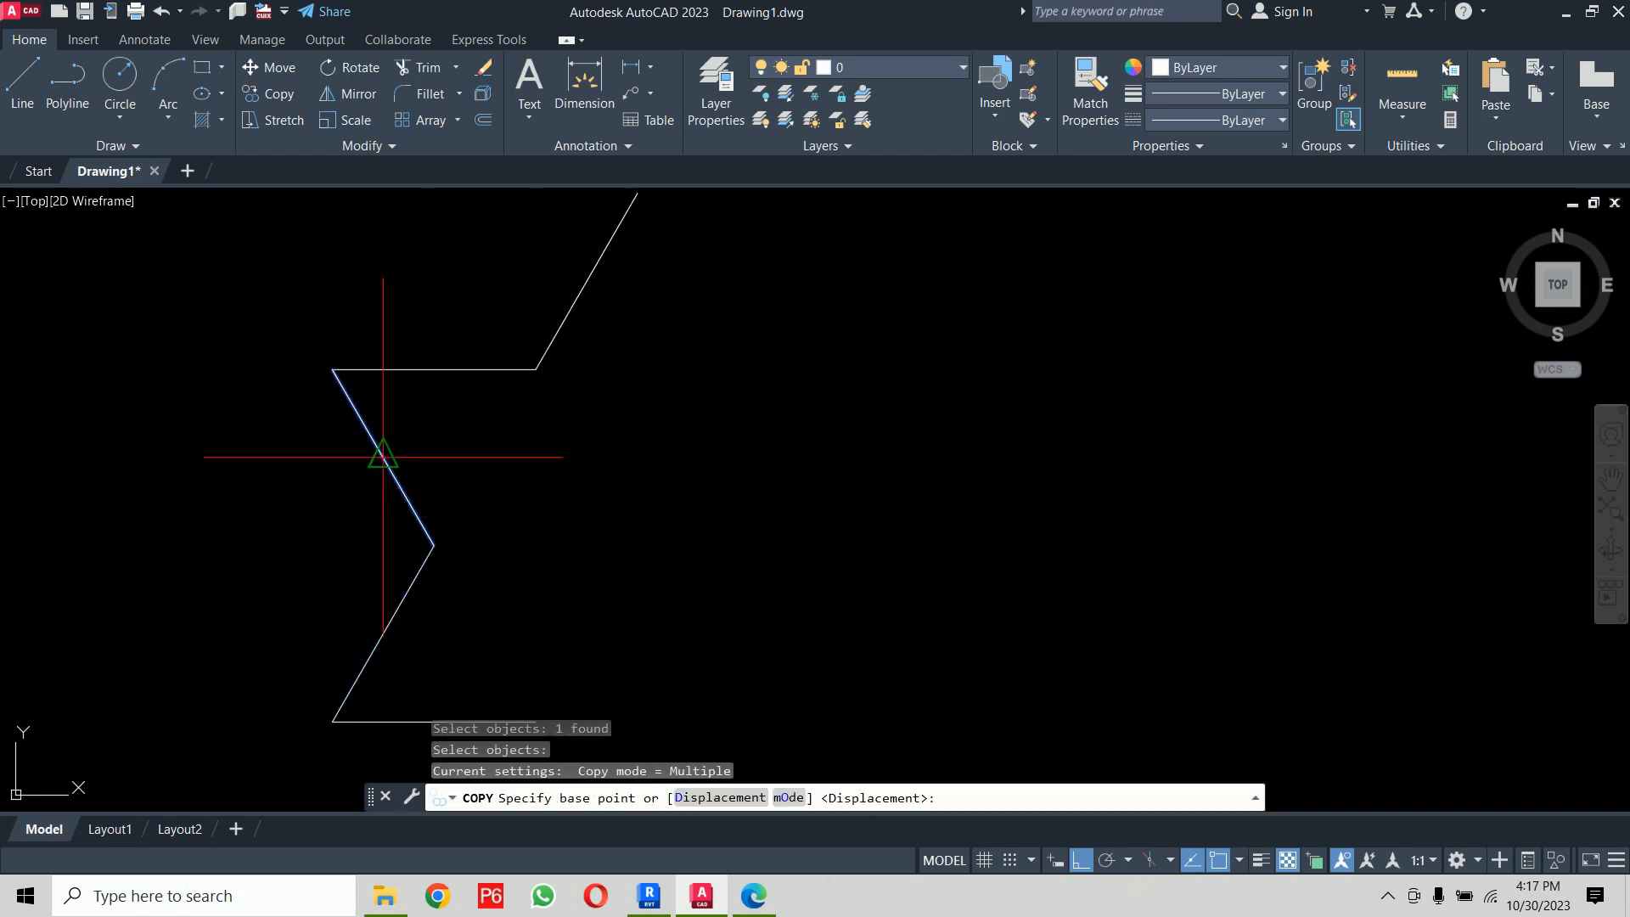
click(346, 385)
scroll(535, 451, down, 4)
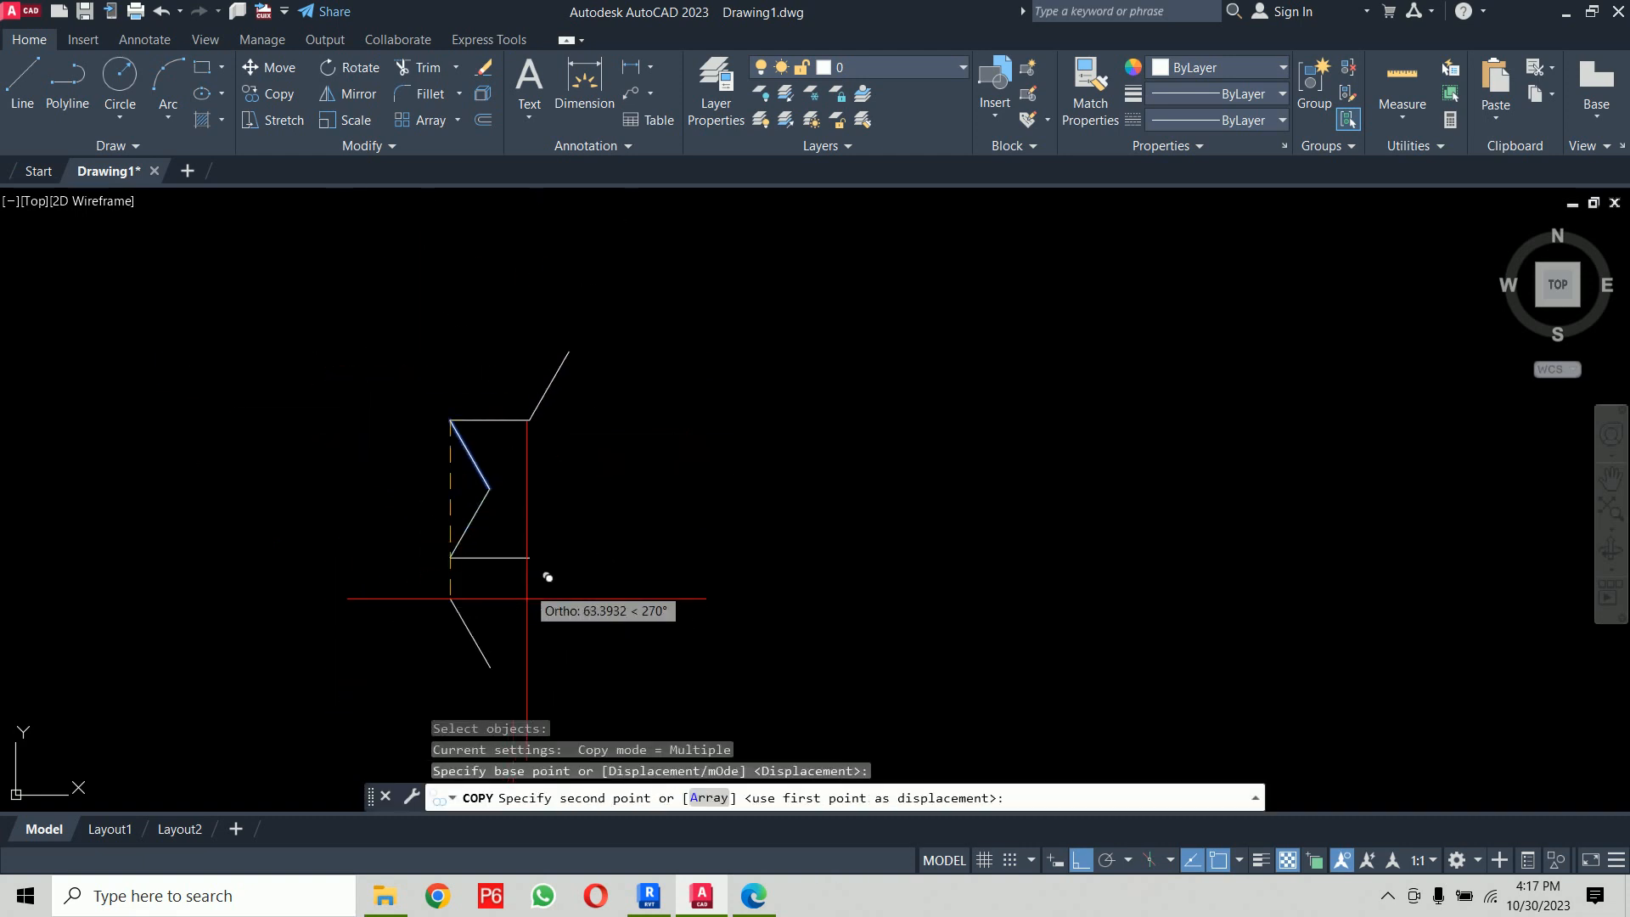
click(530, 557)
key(Return)
text(n)
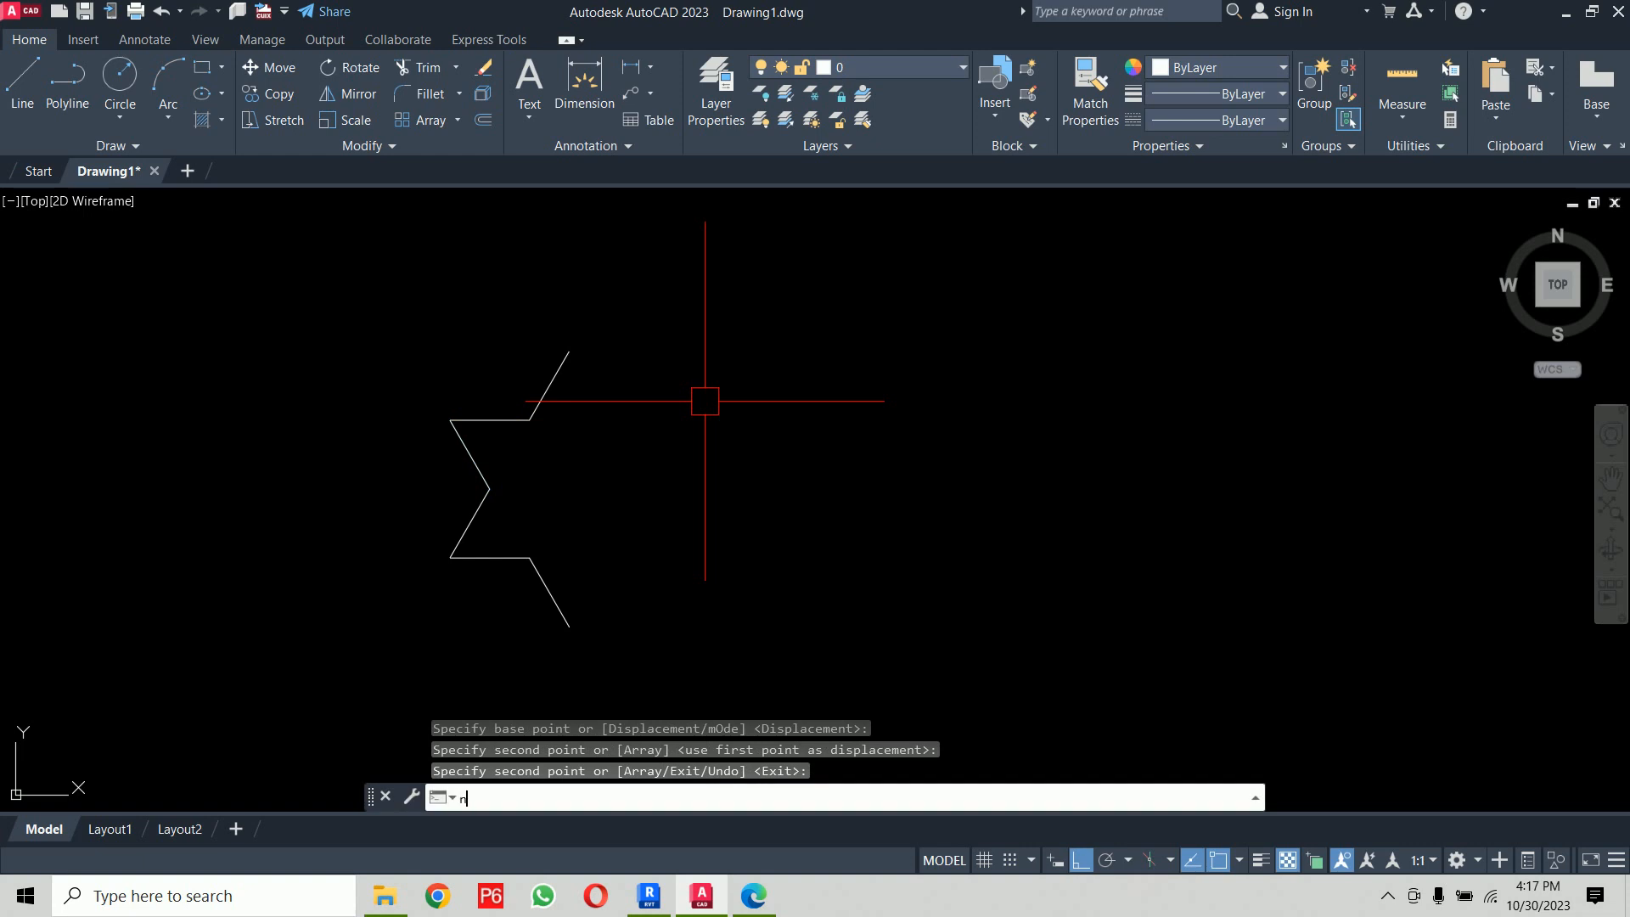
key(Escape)
Step: Mirror the half-star outline about a vertical axis through its top point, keeping the source objects to complete the six-pointed star
text(mi)
key(Return)
click(728, 354)
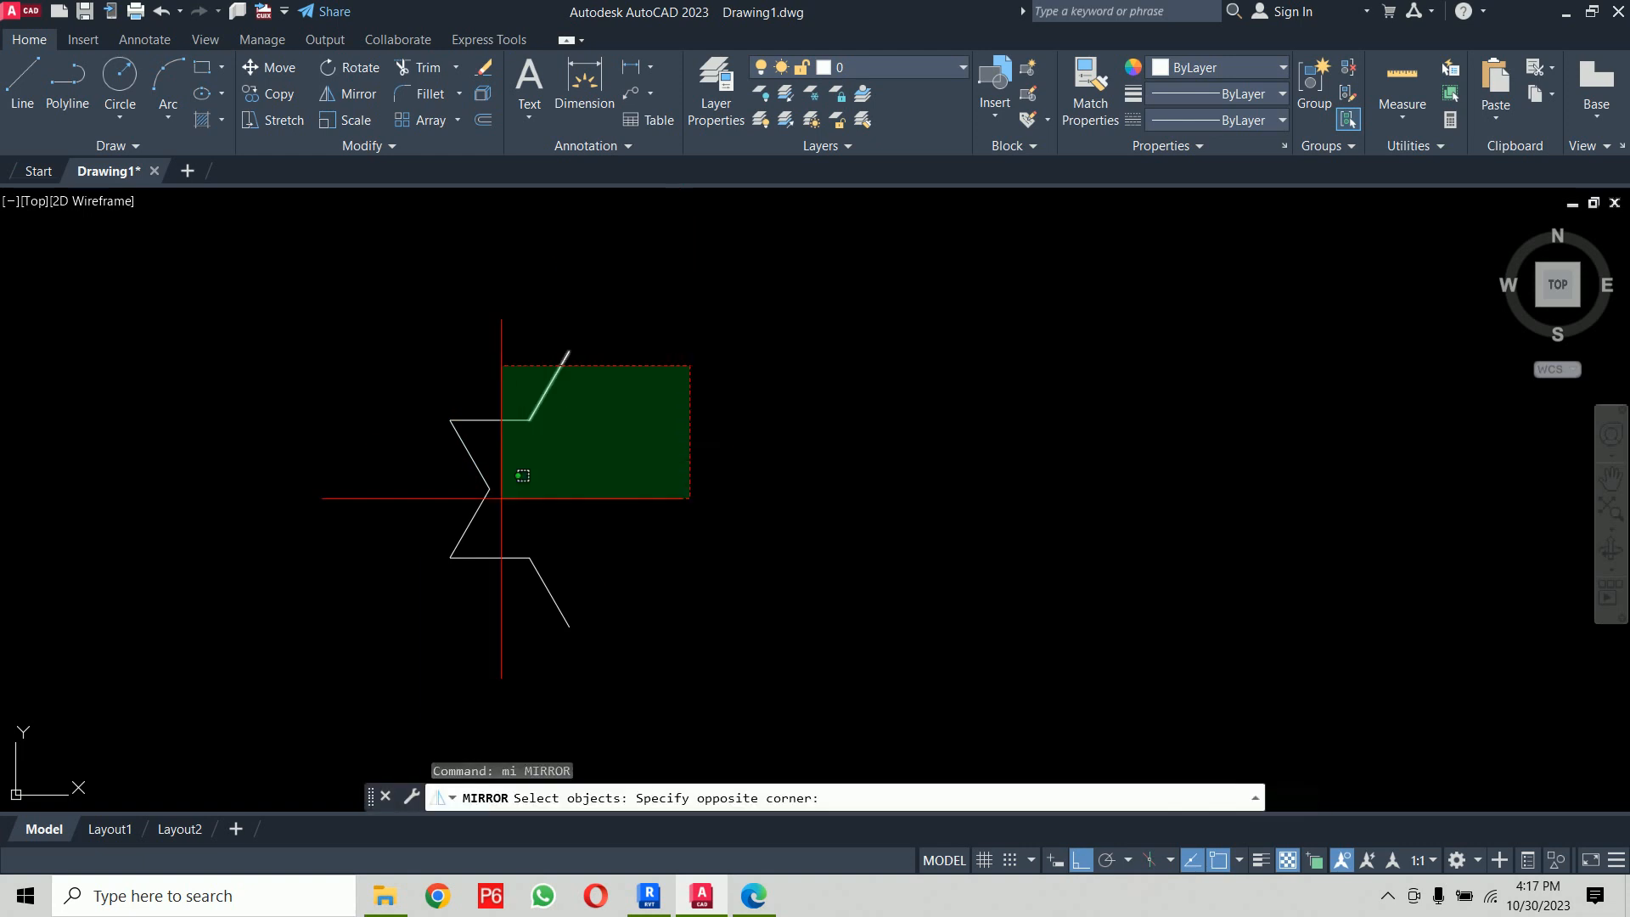
click(436, 571)
key(Return)
click(569, 351)
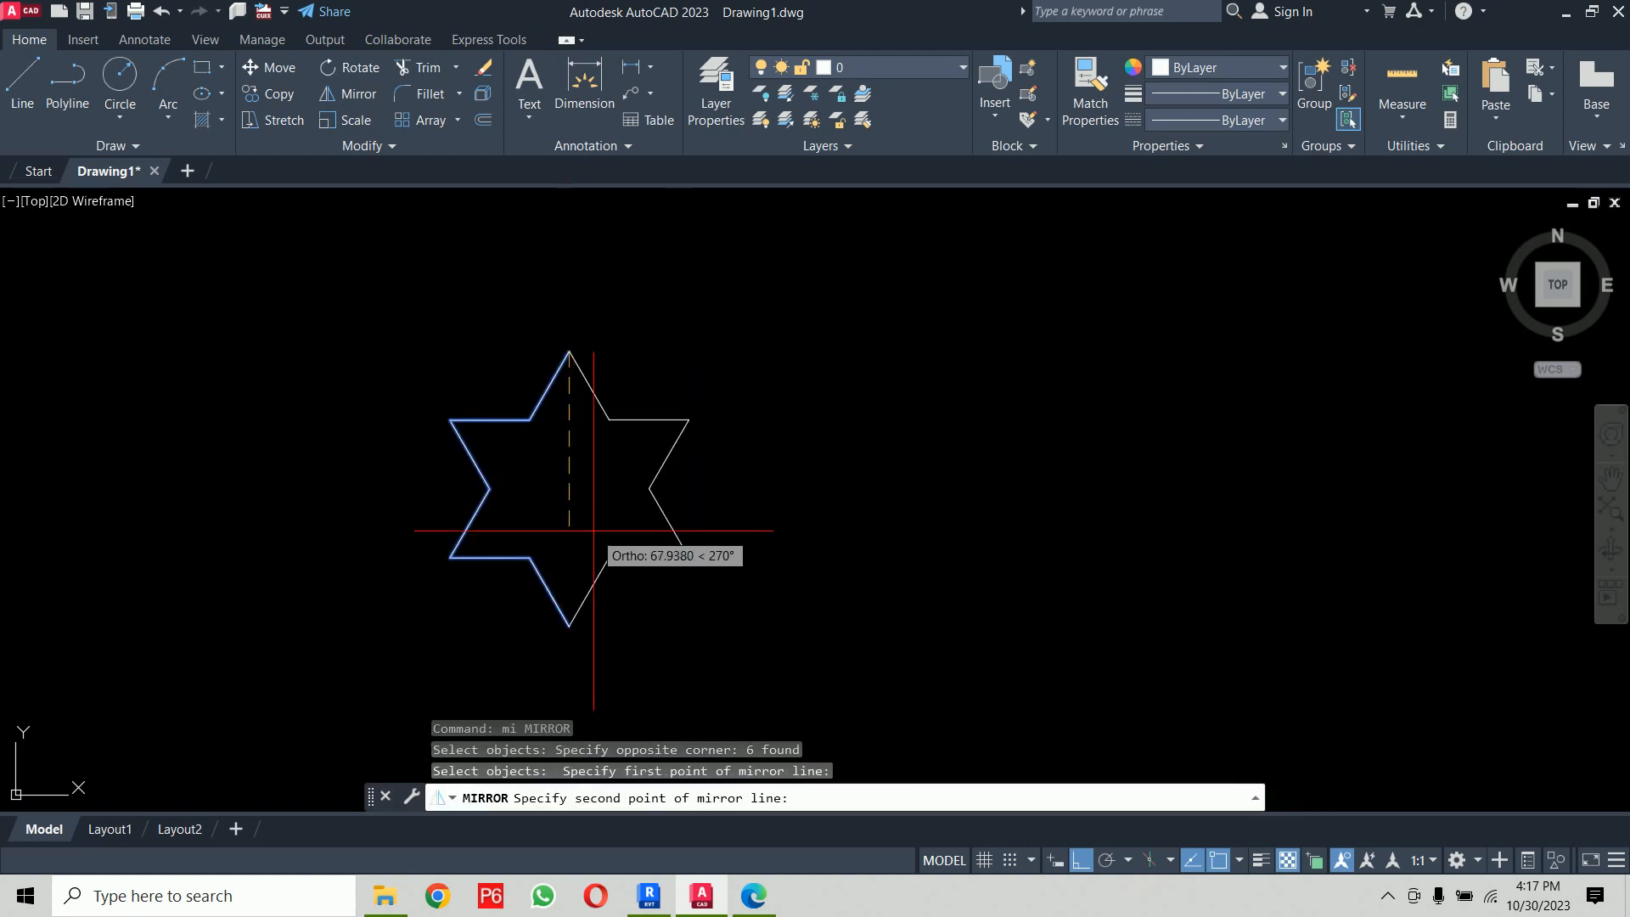
click(578, 526)
key(Return)
Step: Join all the star's line segments into a single polyline and check it by selecting the outline
mouse_move(815, 470)
middle_down()
mouse_move(1010, 433)
mouse_move(1000, 414)
middle_up()
scroll(932, 416, up, 2)
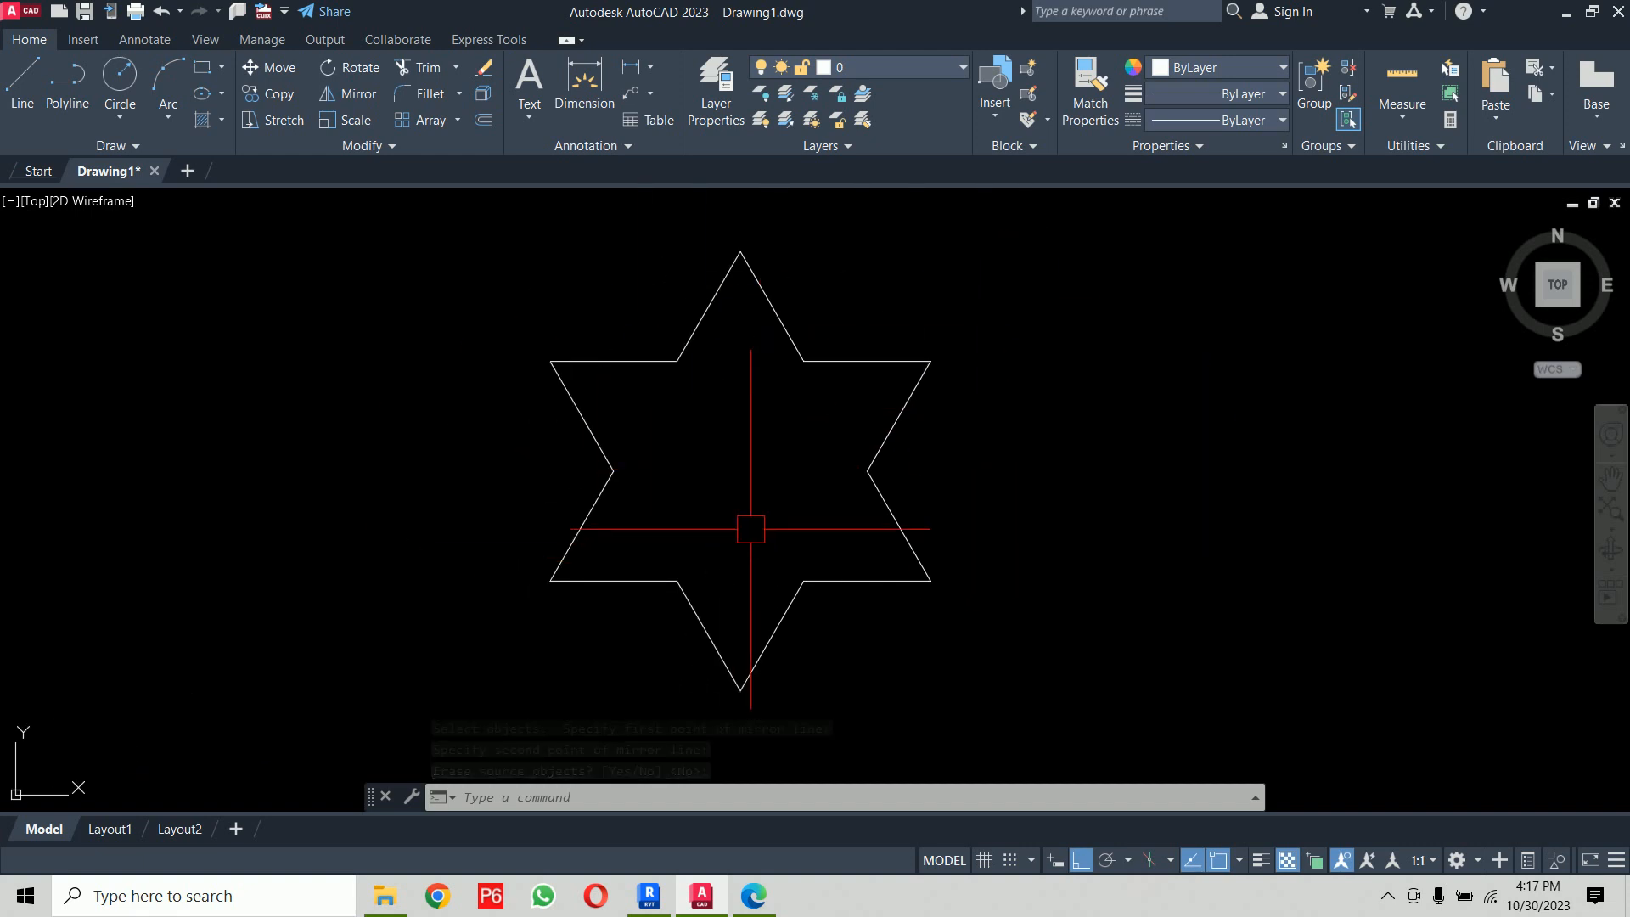
text(j)
key(Return)
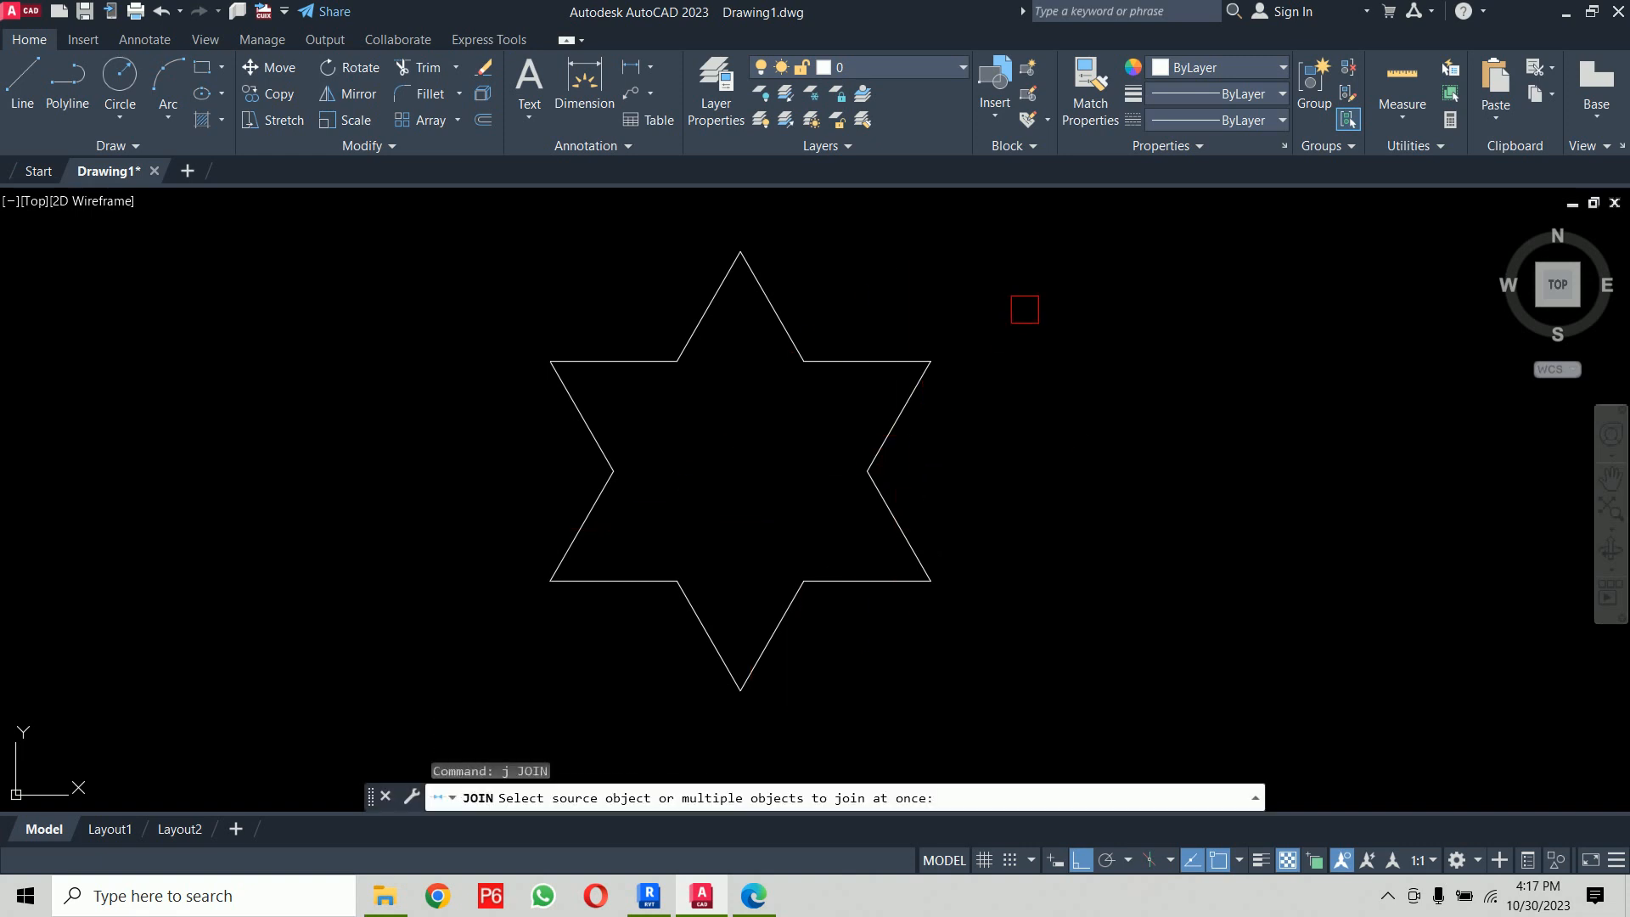
click(370, 722)
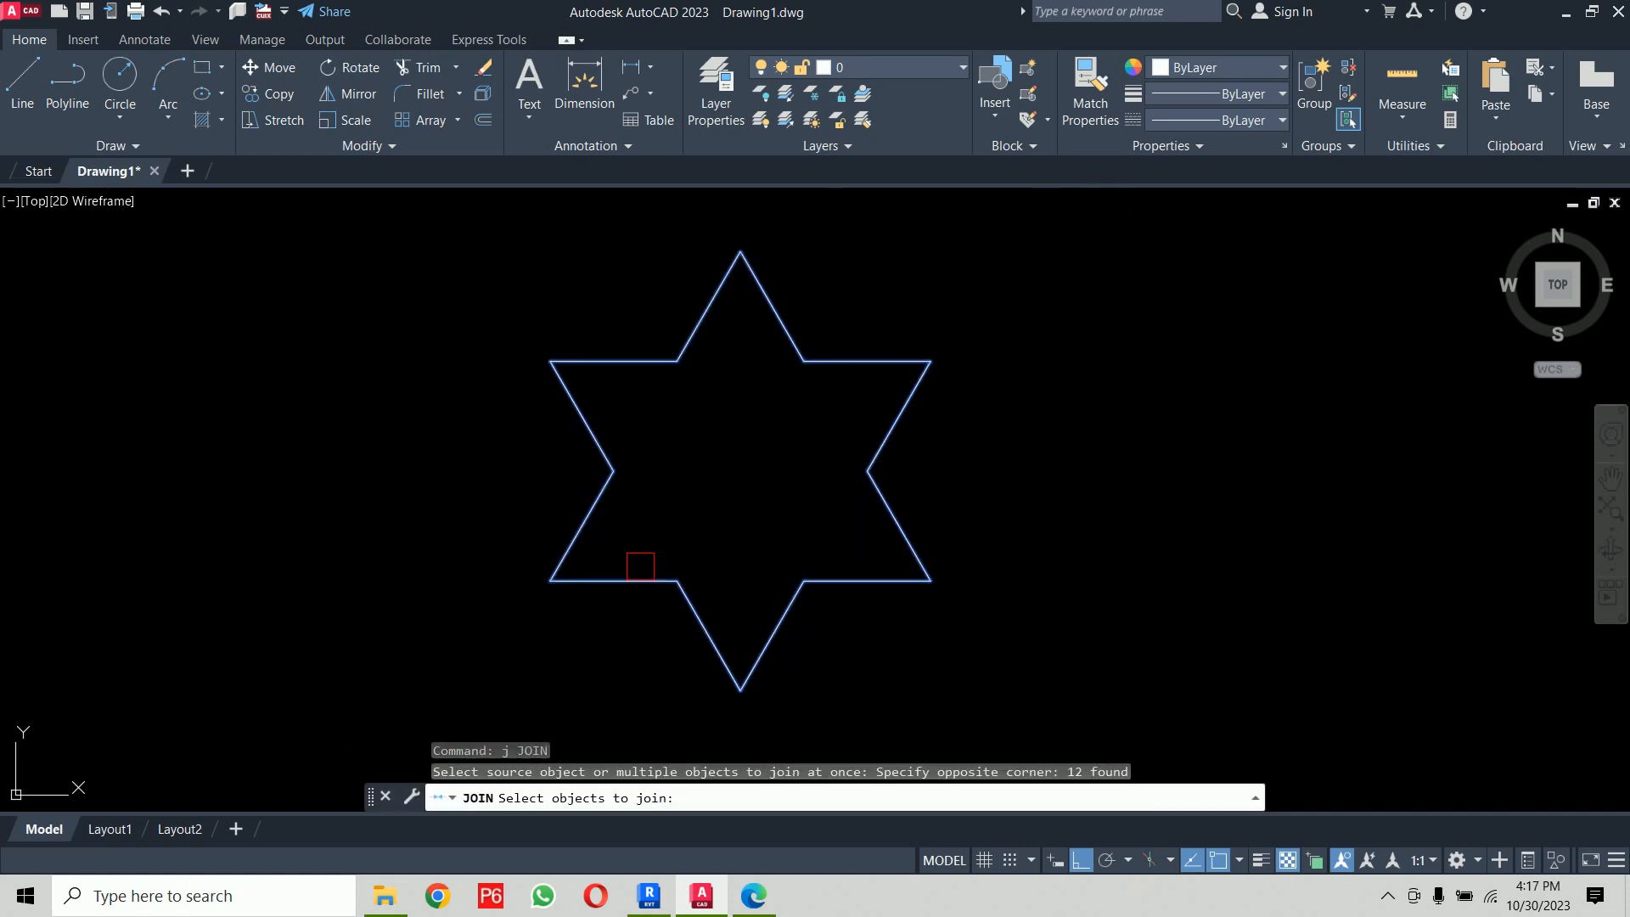
key(Return)
click(899, 360)
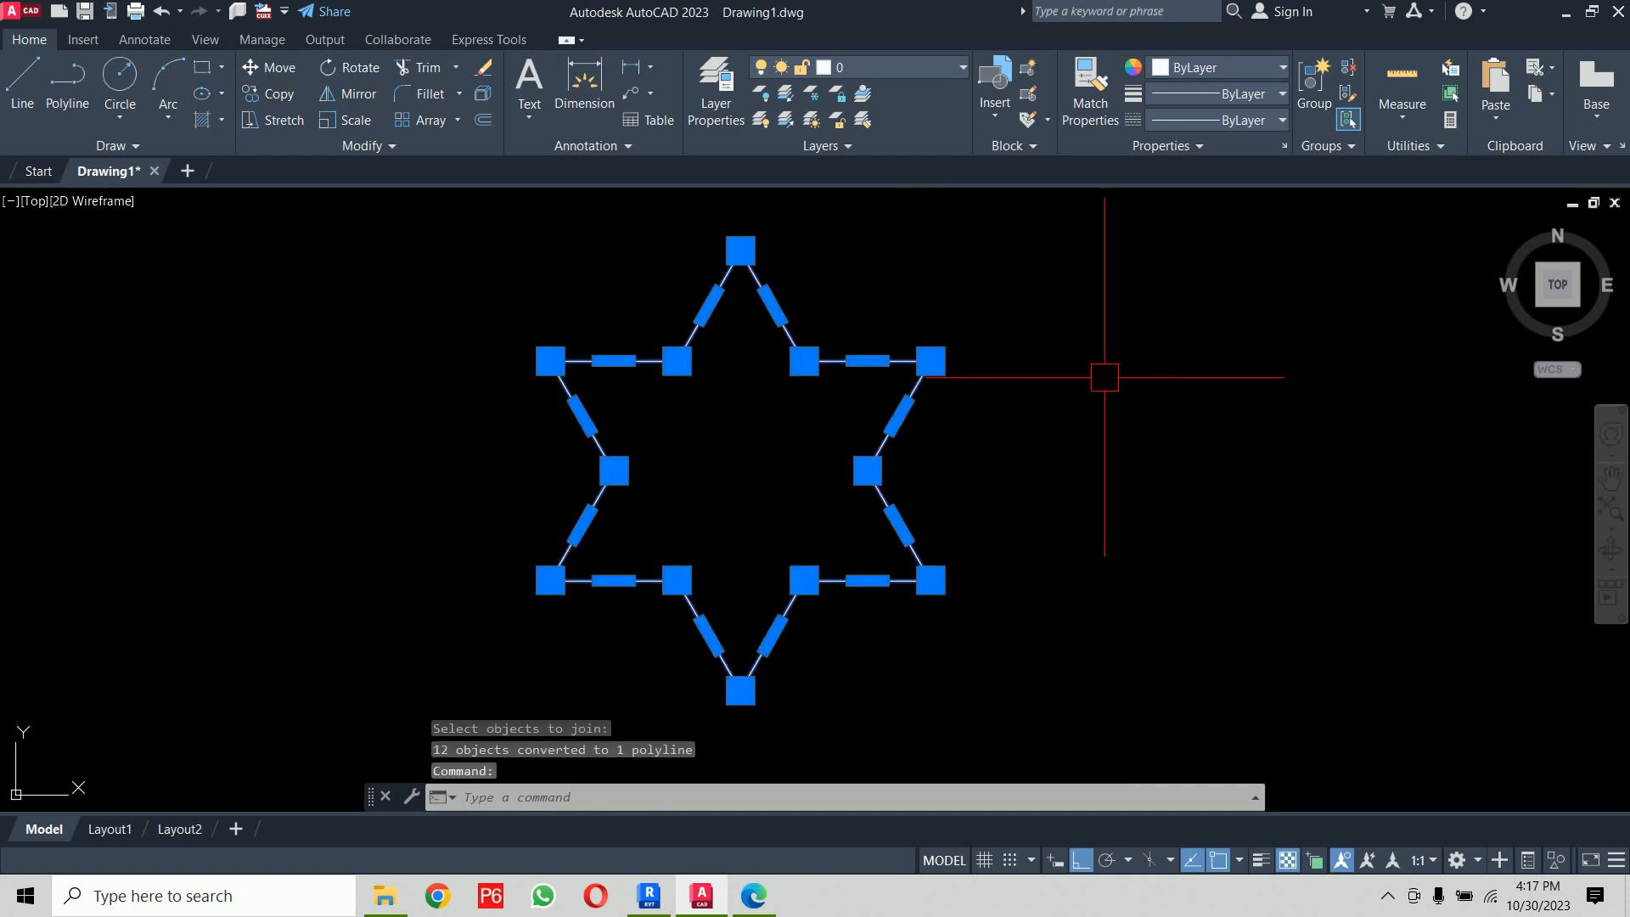
key(Escape)
key(Escape)
key(Escape)
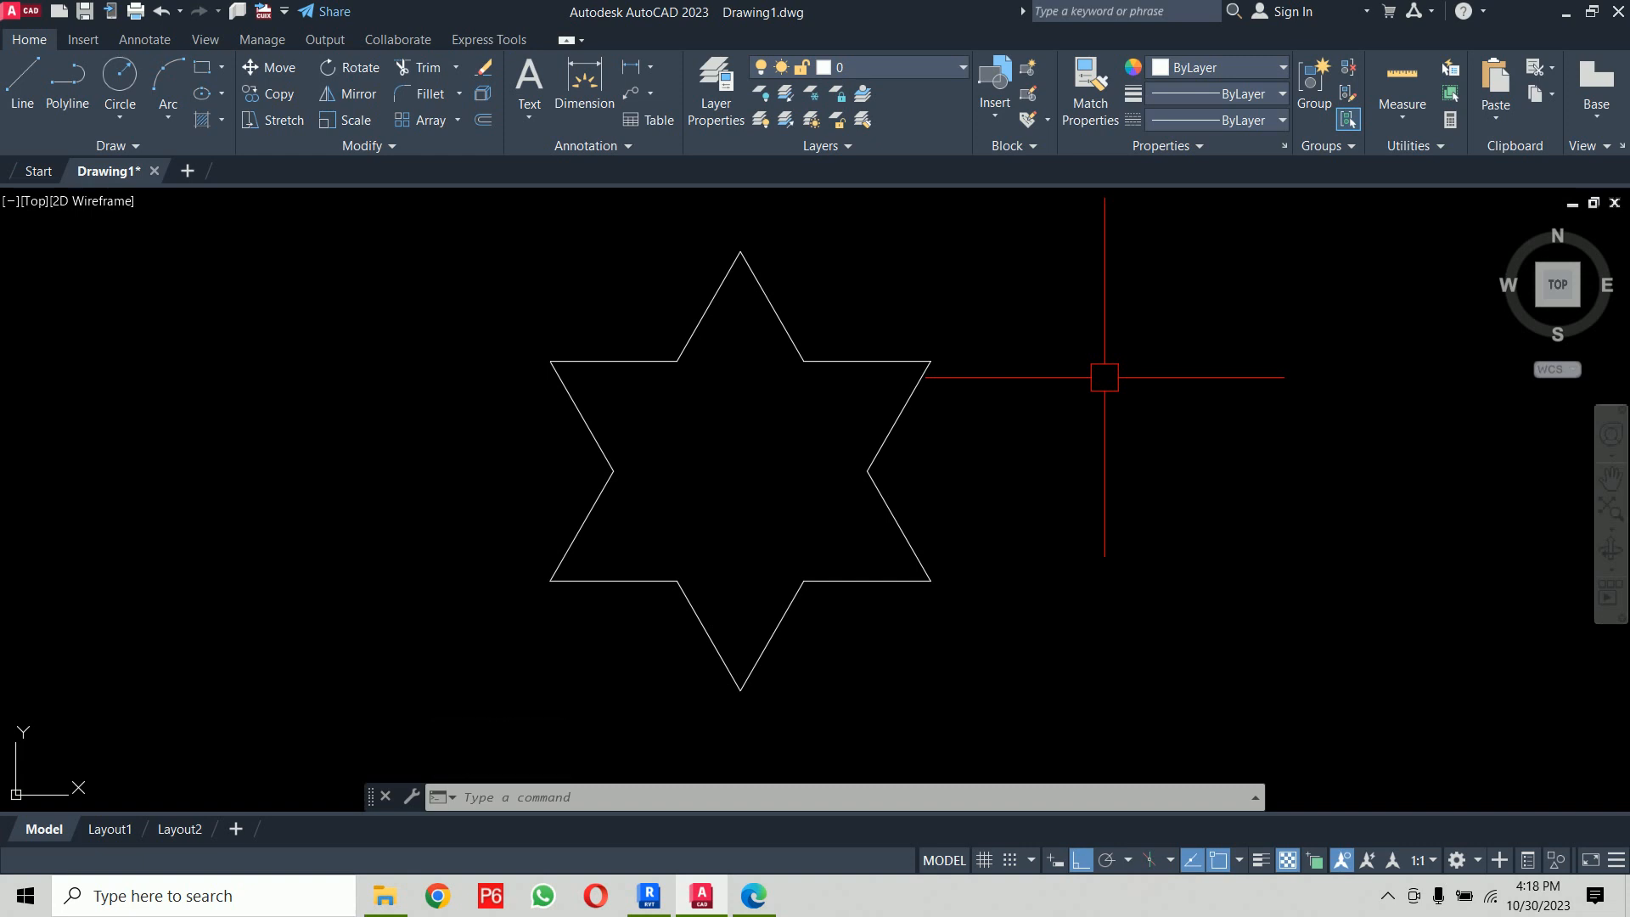
Step: Measure the area and perimeter of the star polyline as an object with the Area command
text(aa)
key(Return)
key(Return)
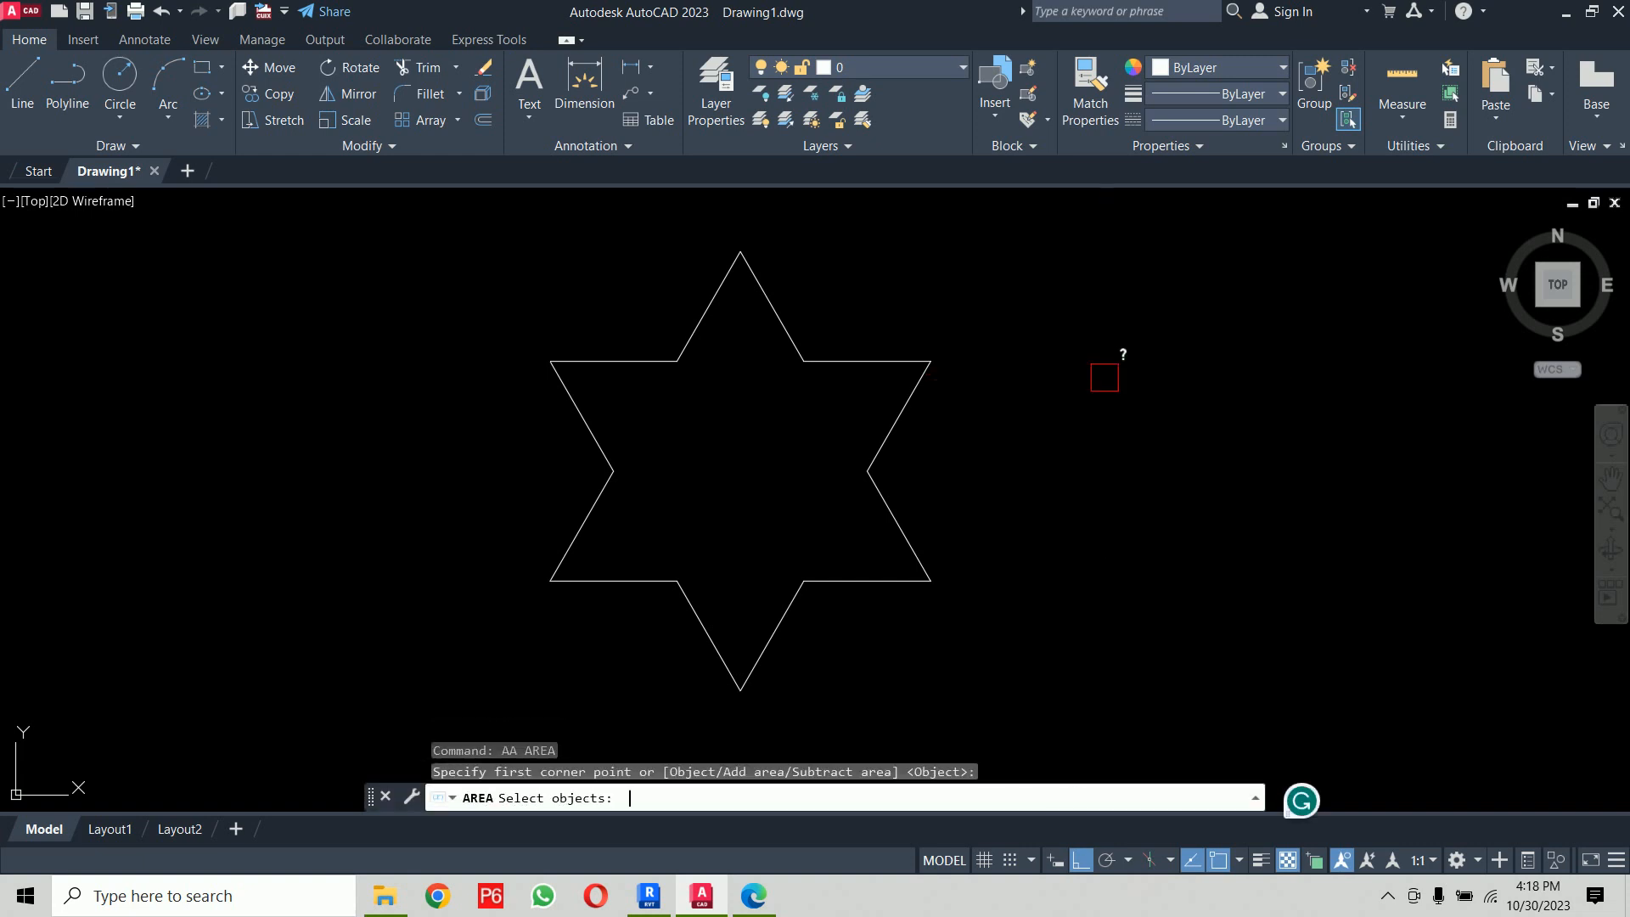
click(887, 359)
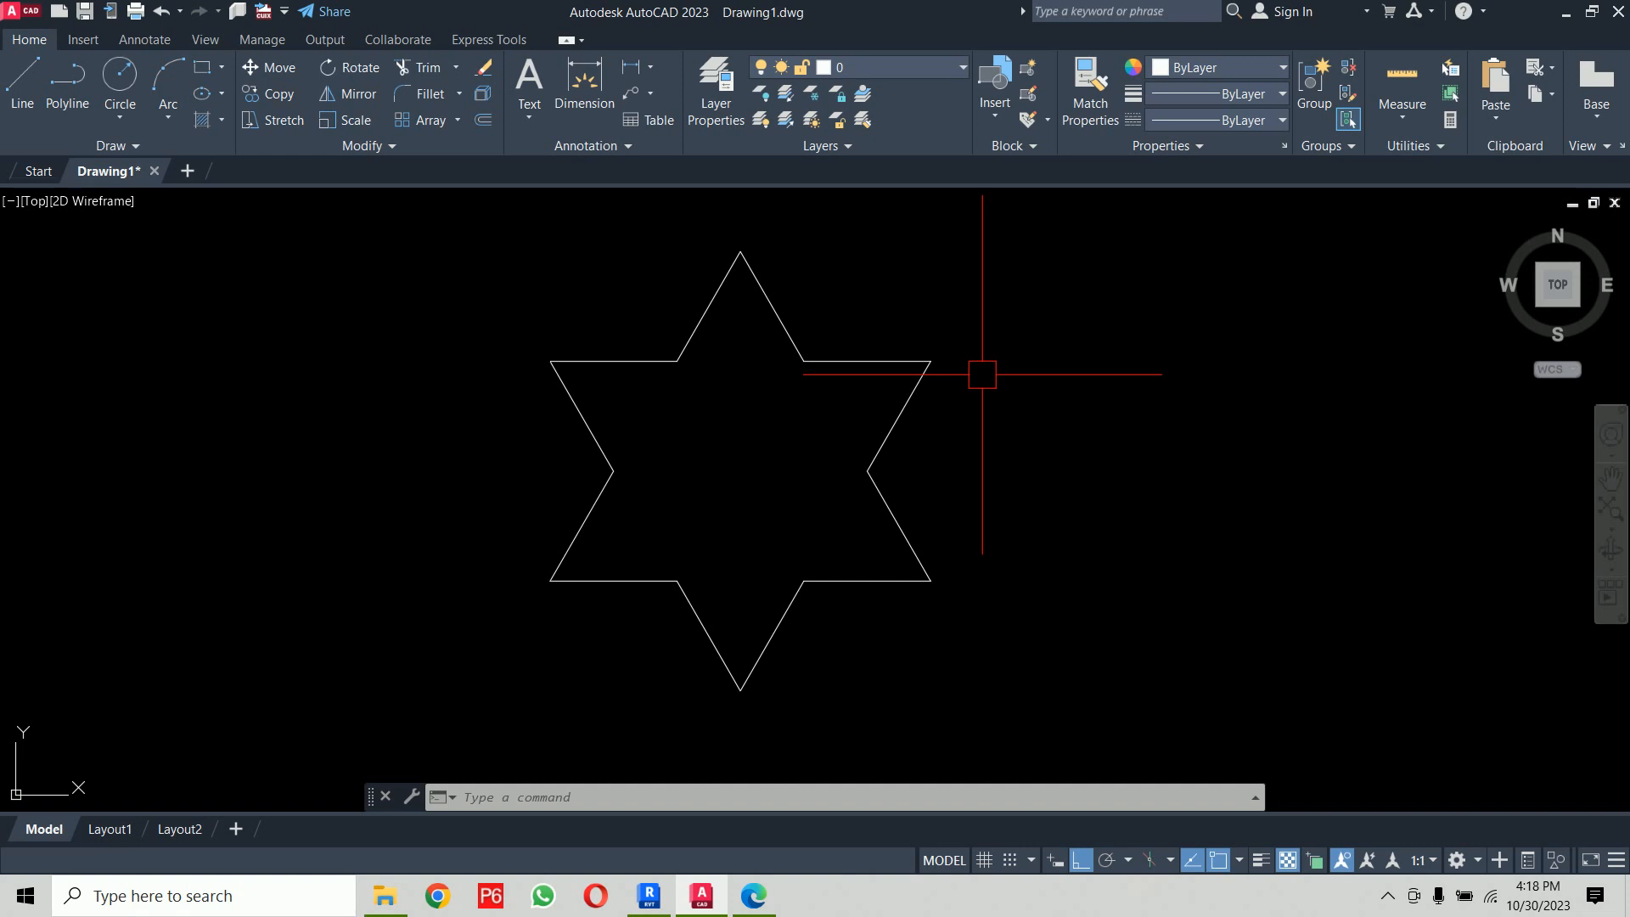
Step: Delete the six-pointed star from the drawing
click(983, 374)
click(346, 601)
key(Delete)
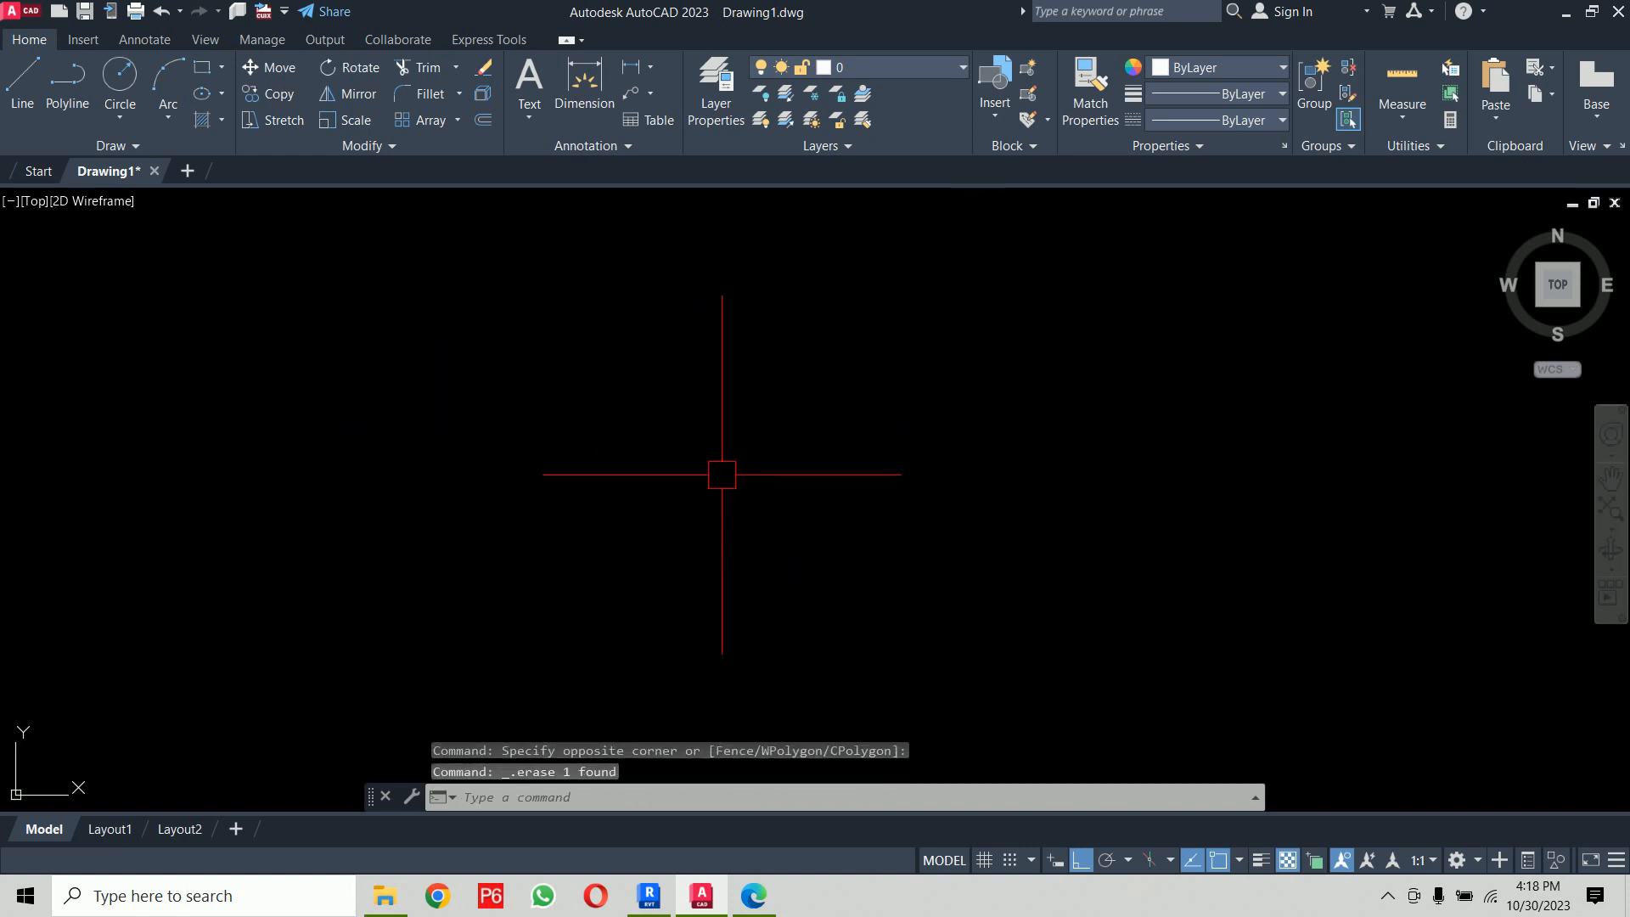
Step: Draw a new rectangle by dimensions, 100 long and 50 wide, on the left side of the drawing area
text(rec)
key(Return)
click(404, 304)
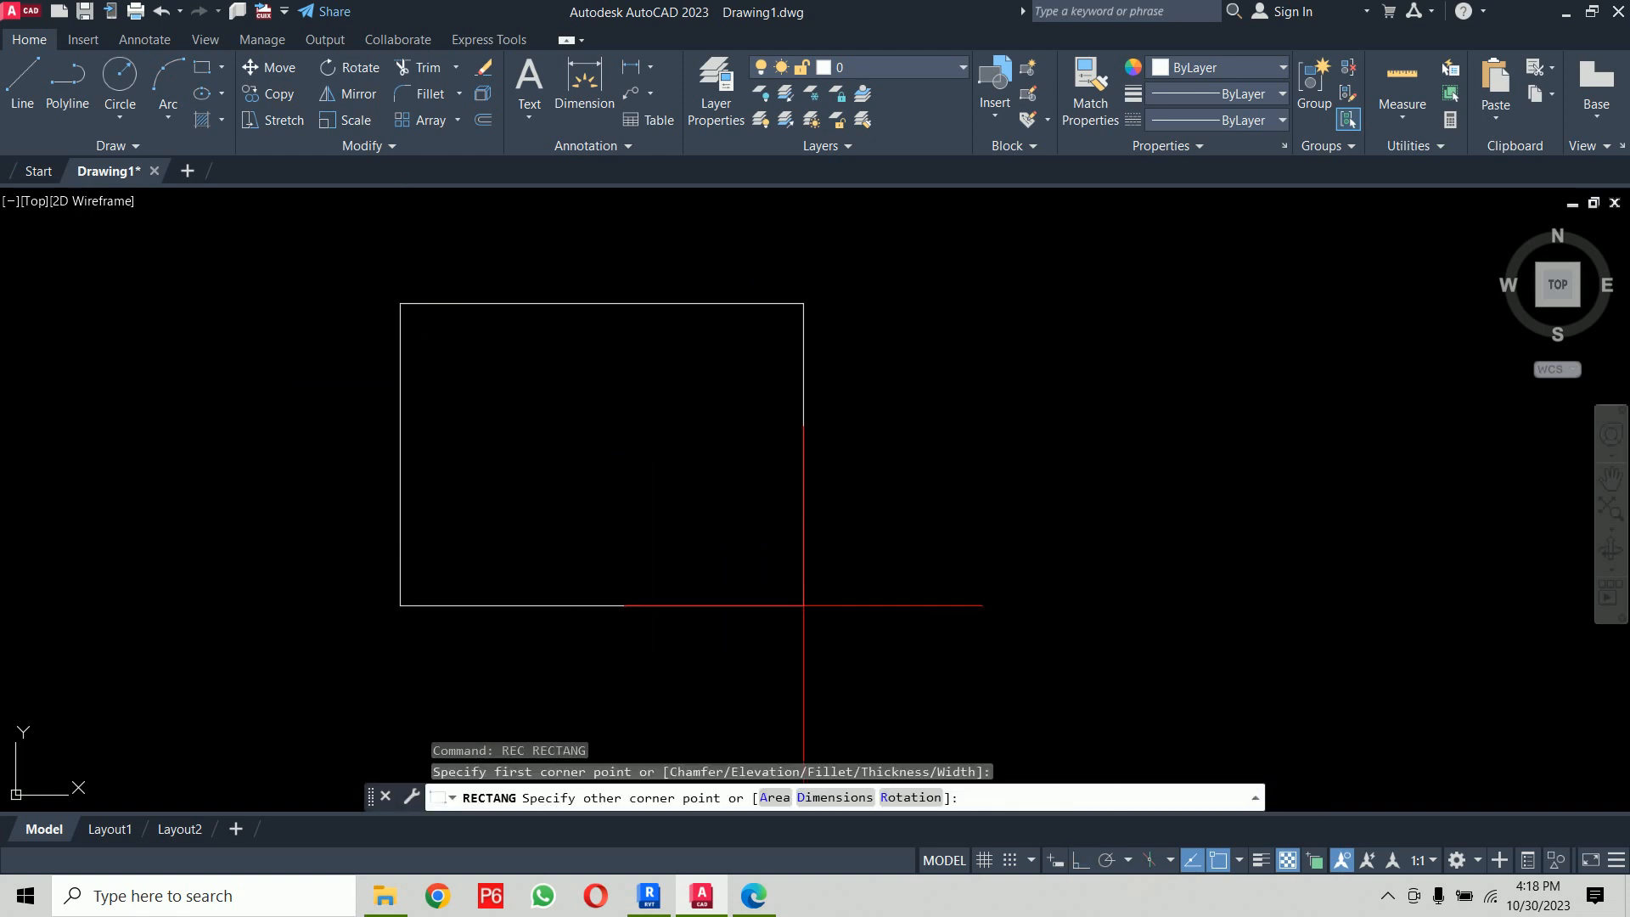
text(d)
key(Return)
text(100)
key(Return)
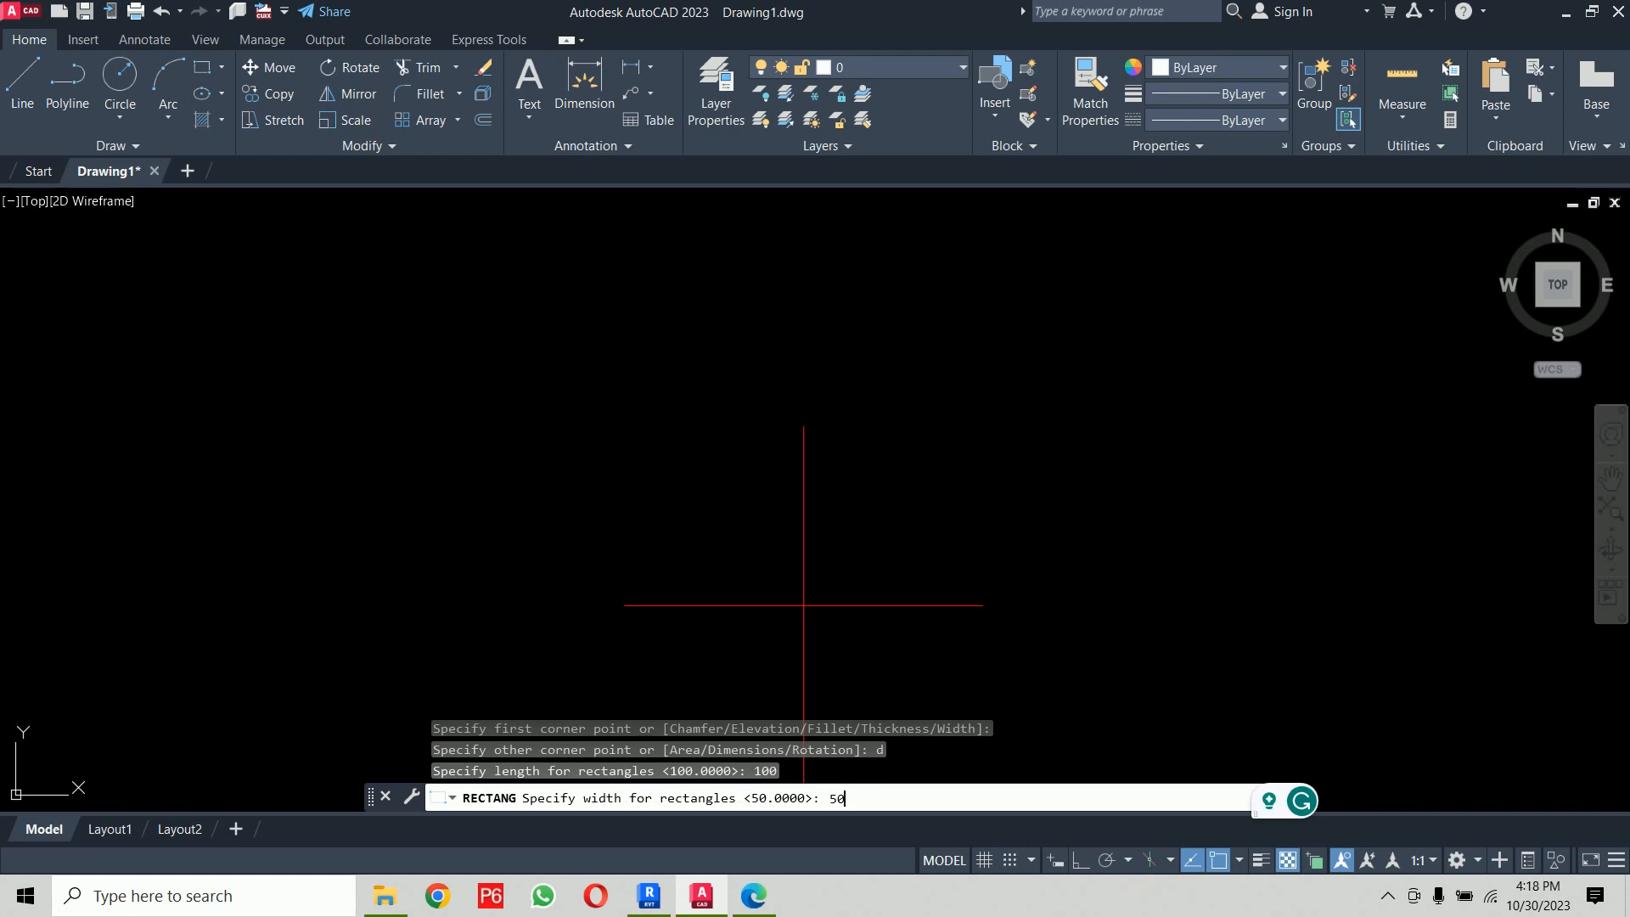
text(50)
key(Return)
click(946, 550)
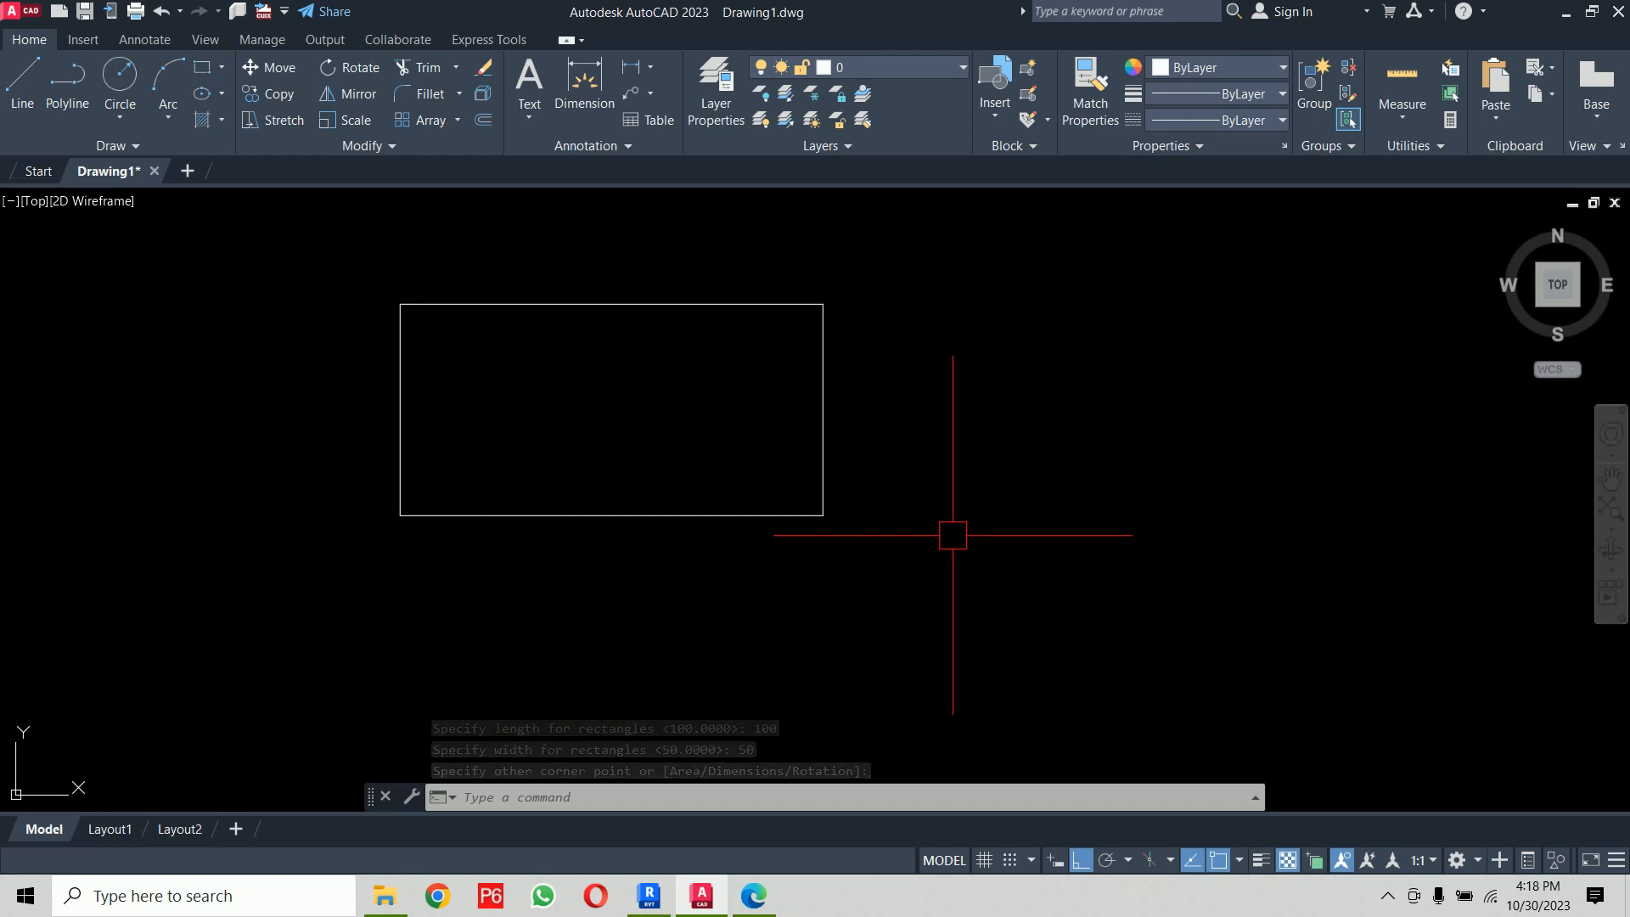
Step: Draw a circle of radius 7 outside the rectangle, to its lower right
key(Return)
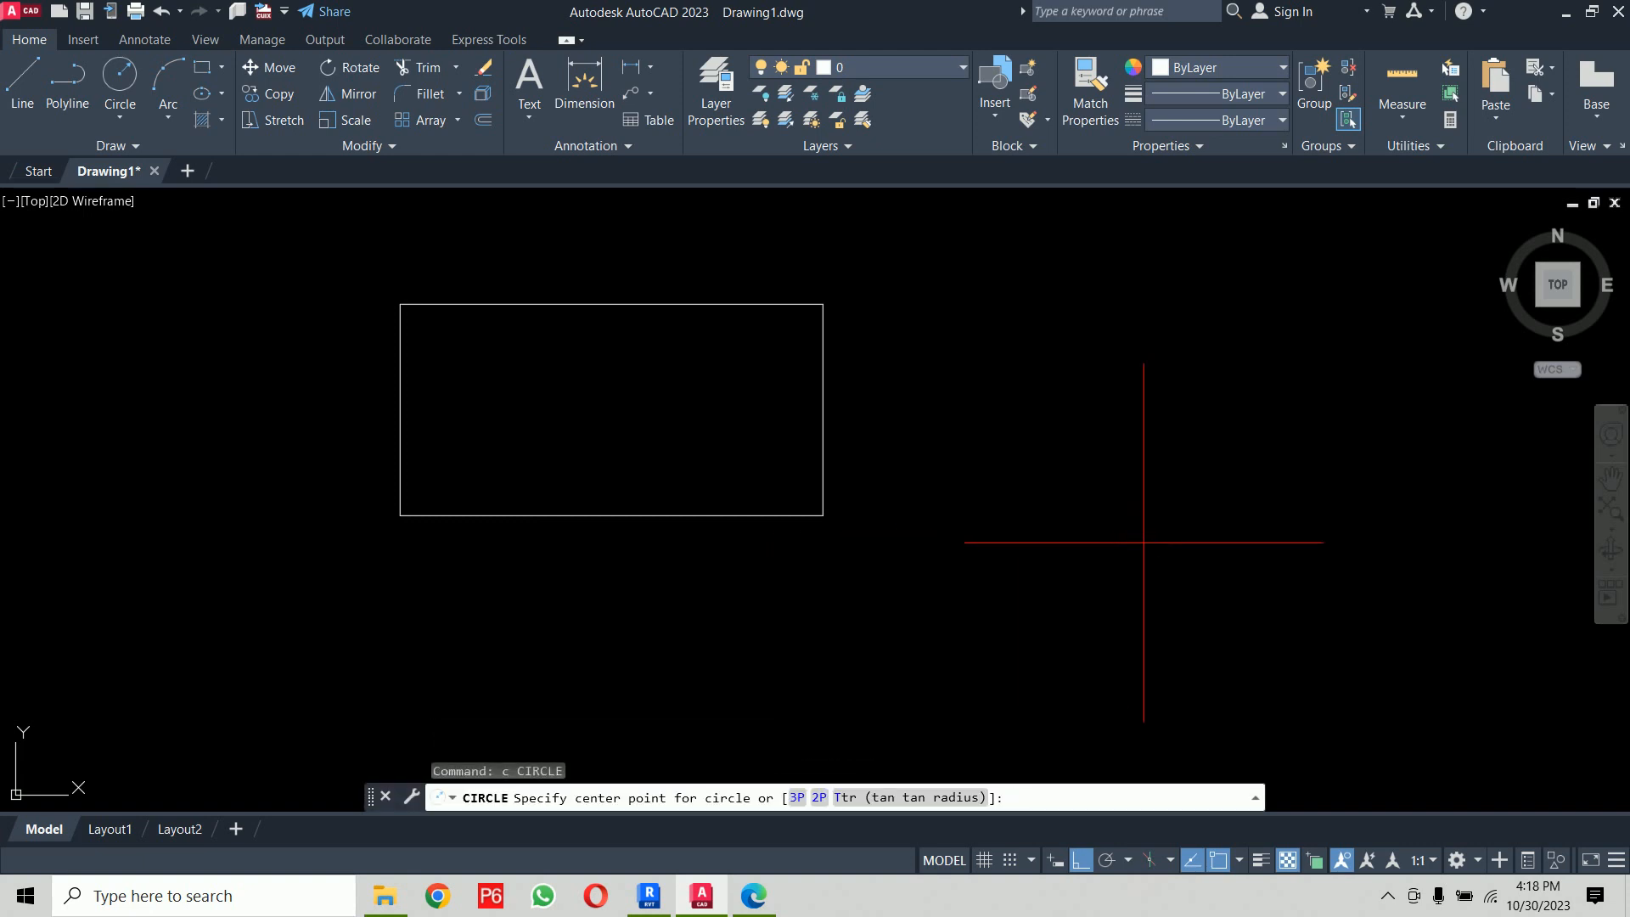
click(1186, 563)
key(Return)
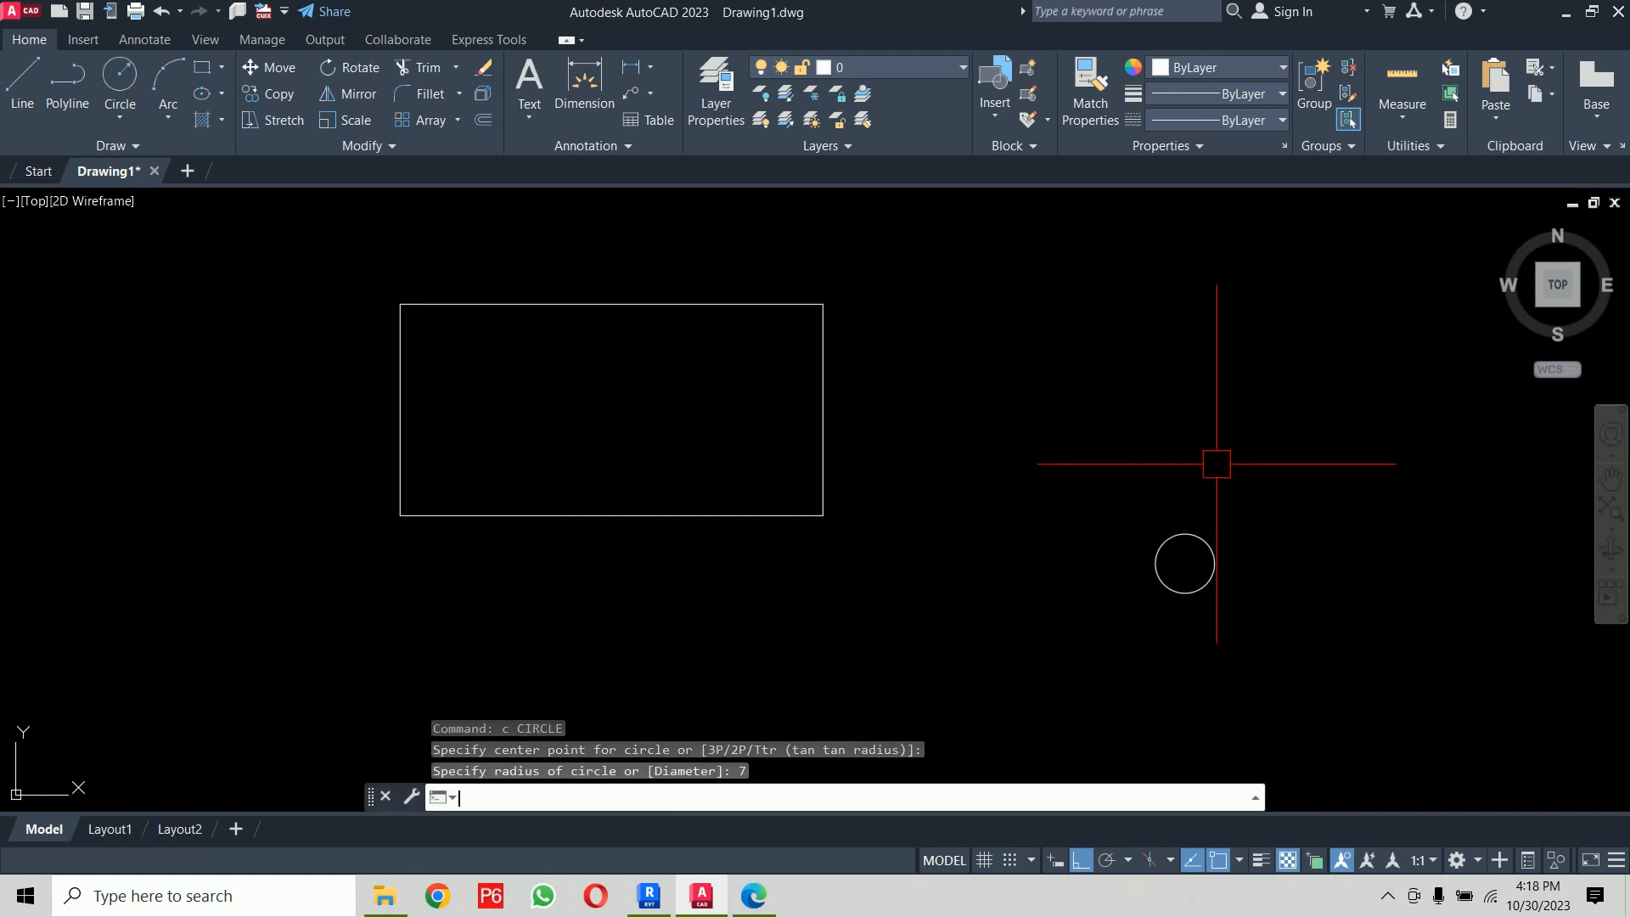
text(d)
key(Return)
key(Escape)
key(Escape)
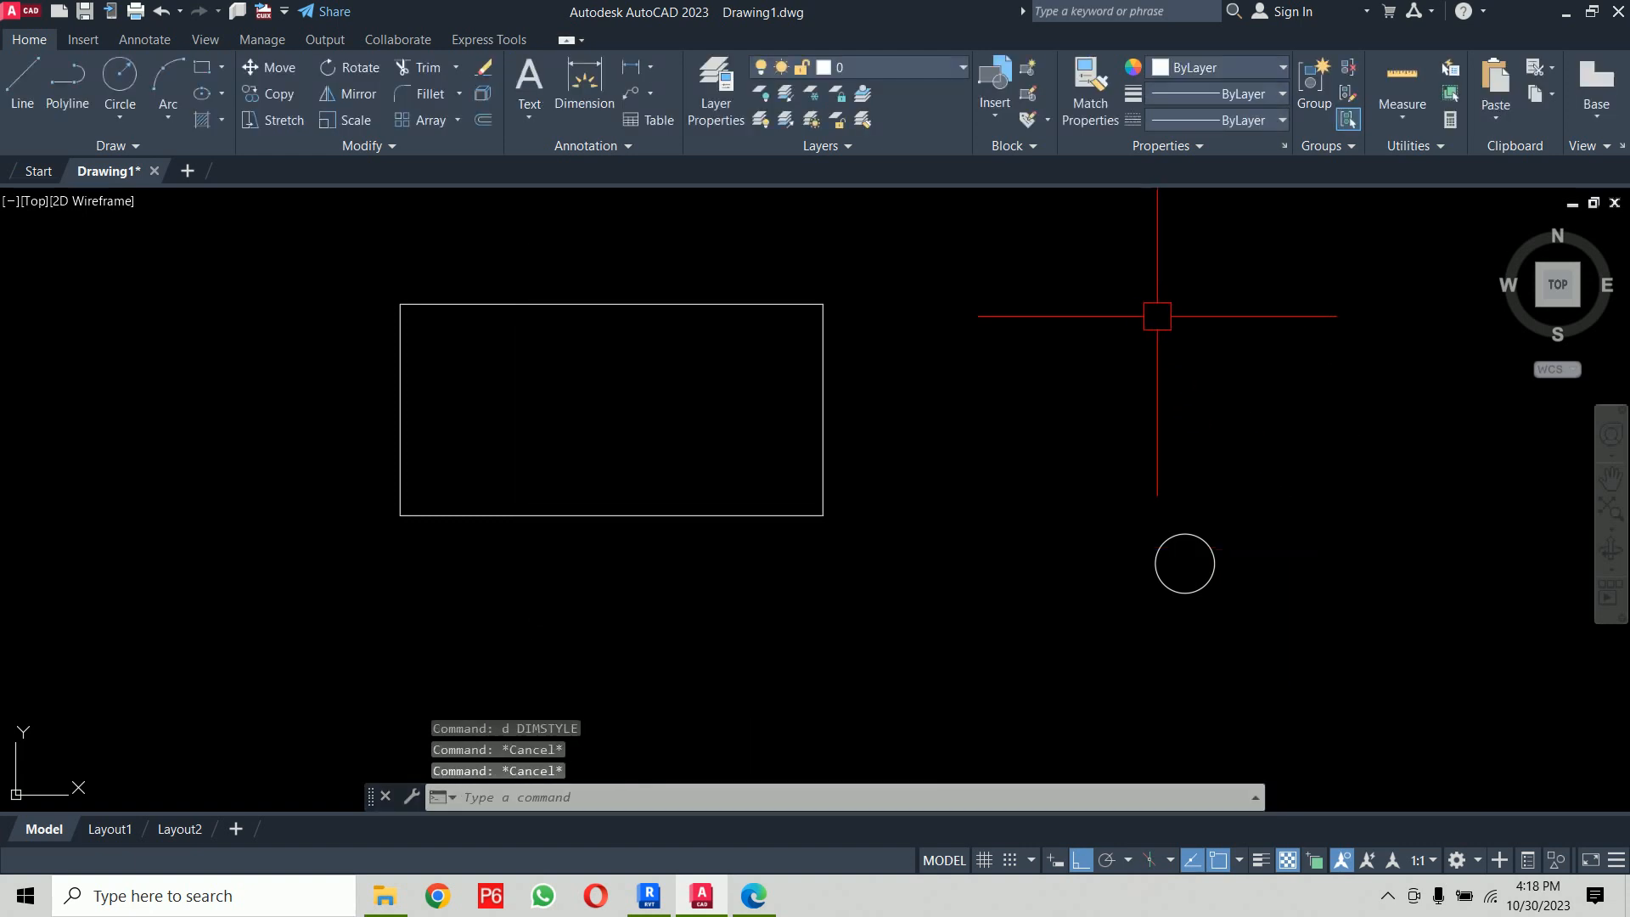
Step: Draw a circle of radius 14 outside the rectangle, above the small circle
text(c)
key(Return)
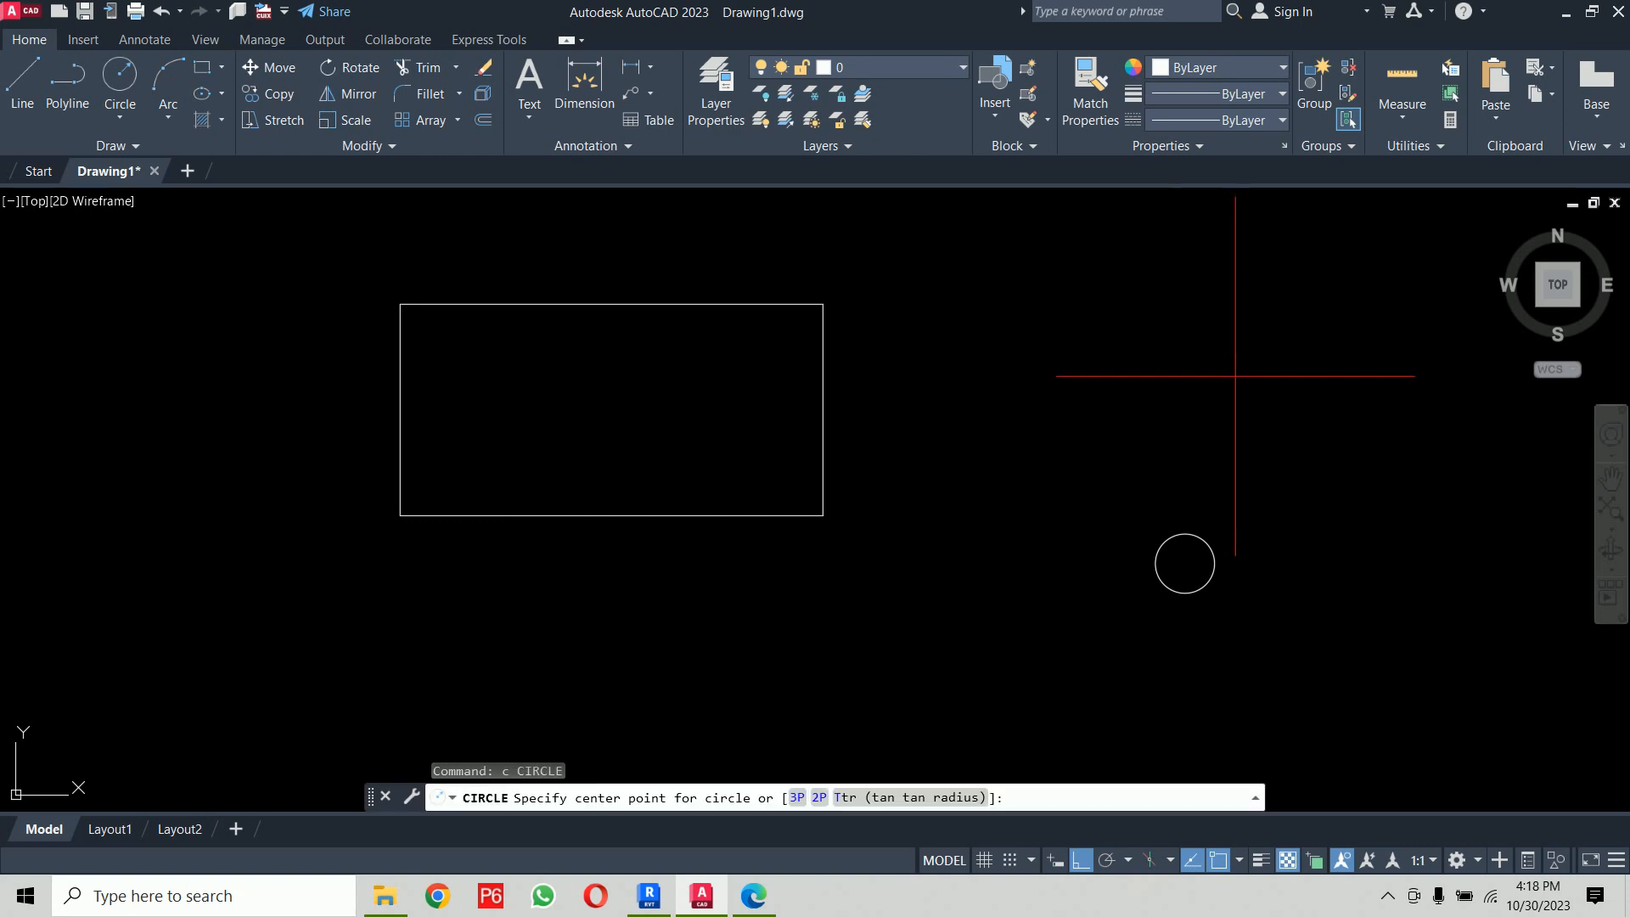
click(1236, 377)
text(14)
key(Return)
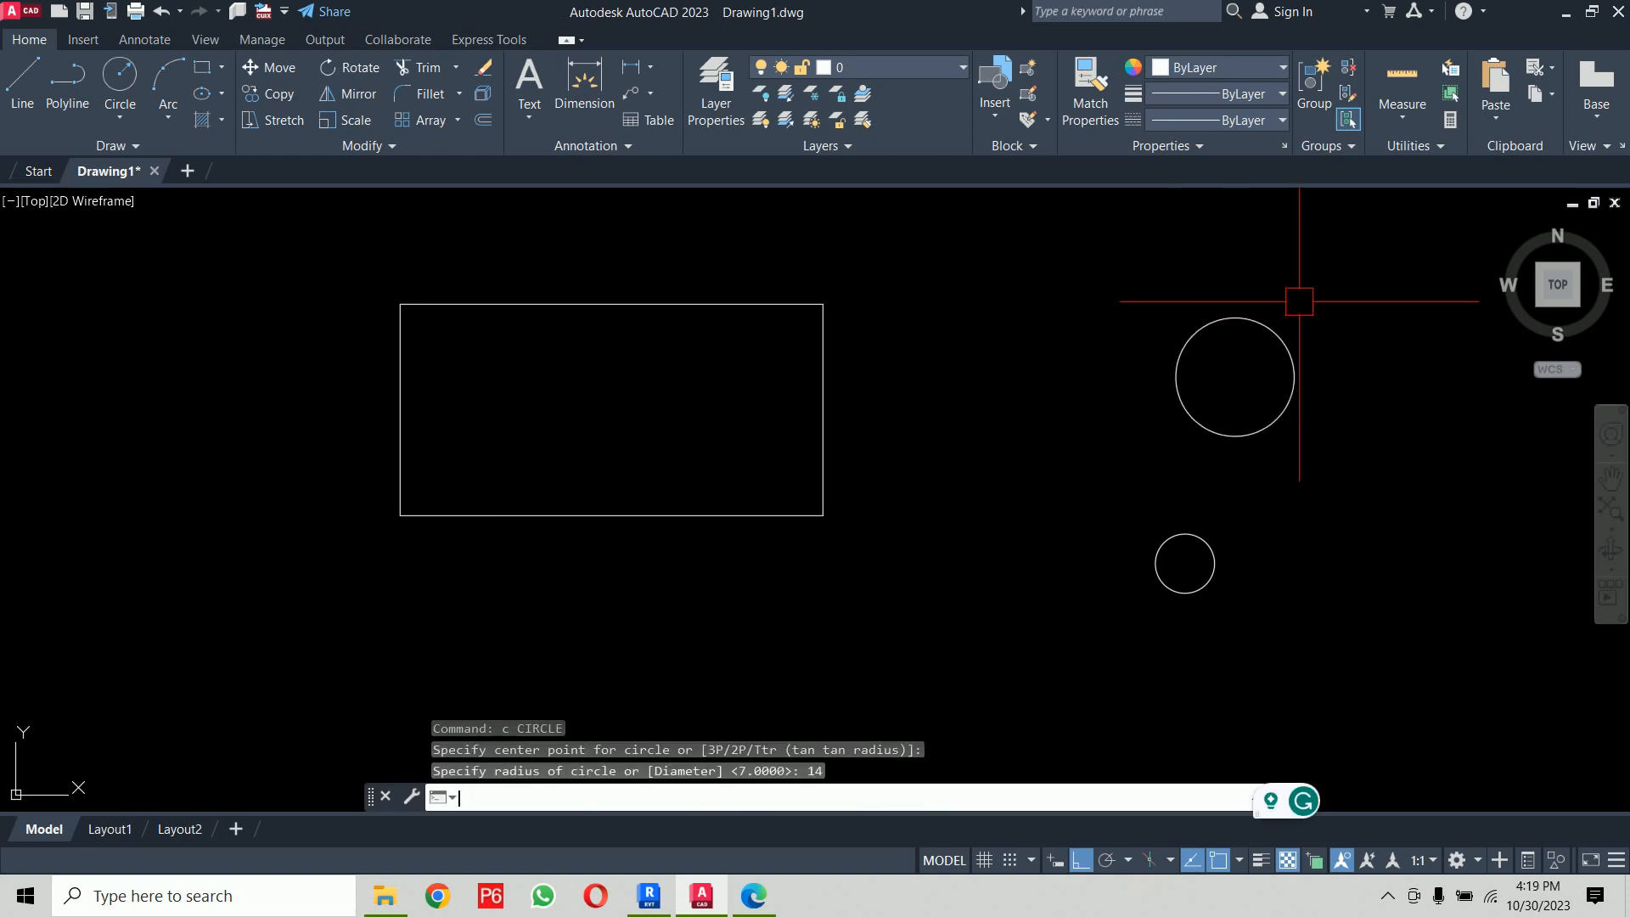
Step: Delete the smaller circle of radius 7
click(1228, 531)
click(1164, 576)
key(Delete)
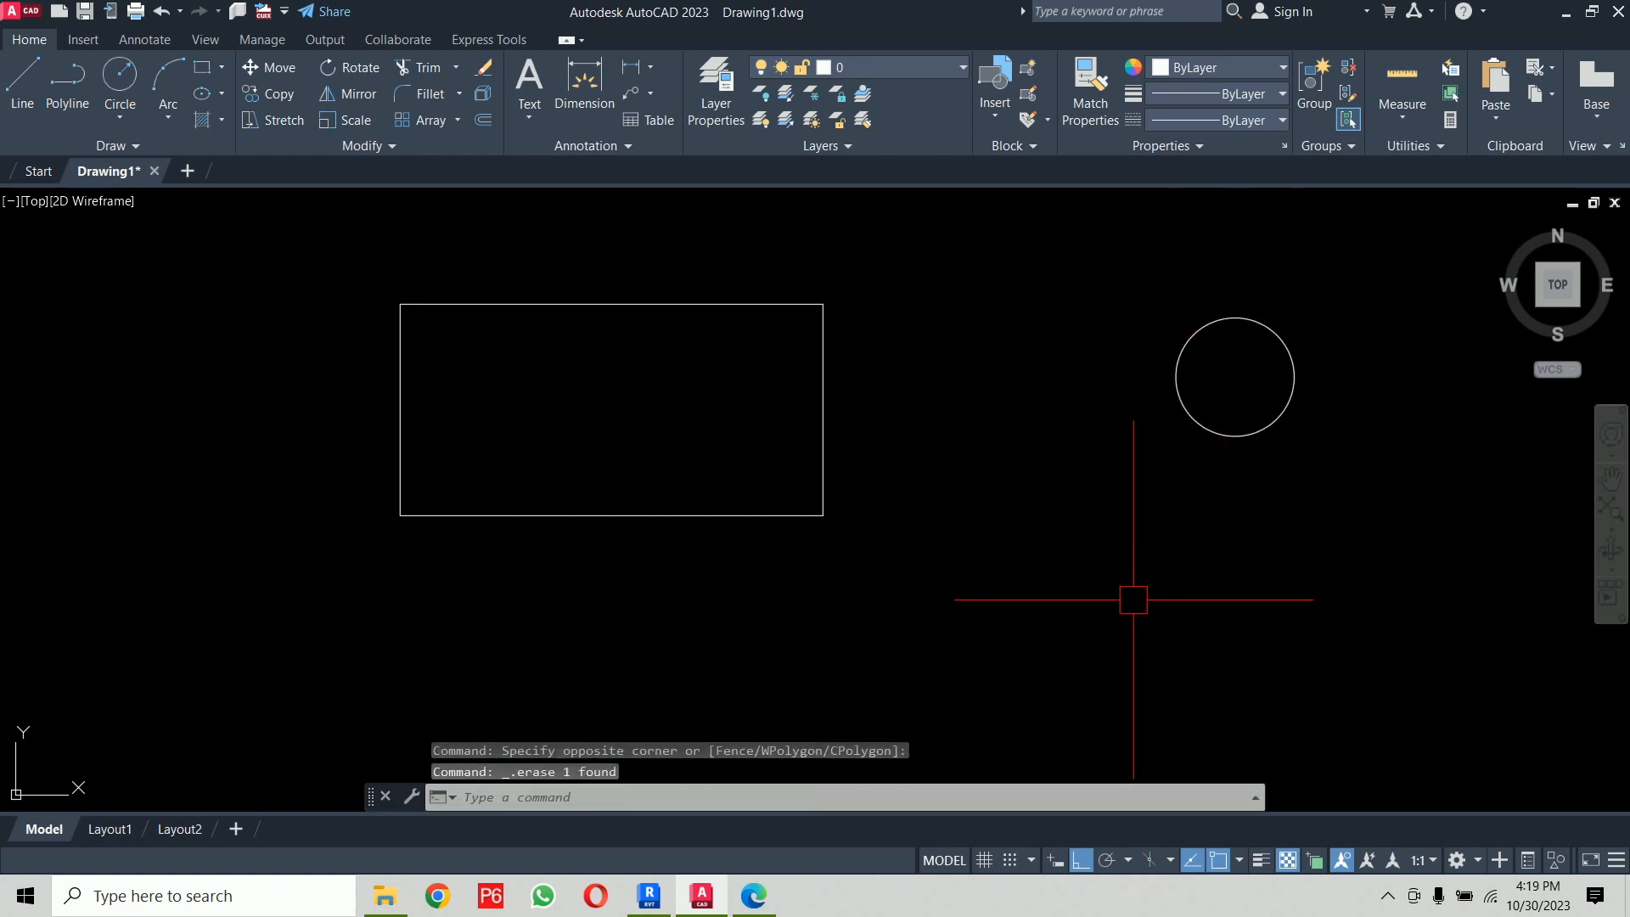
Step: Measure the area of the circle outside the rectangle with the Area command's Object option
middle_drag(1350, 397, 1297, 421)
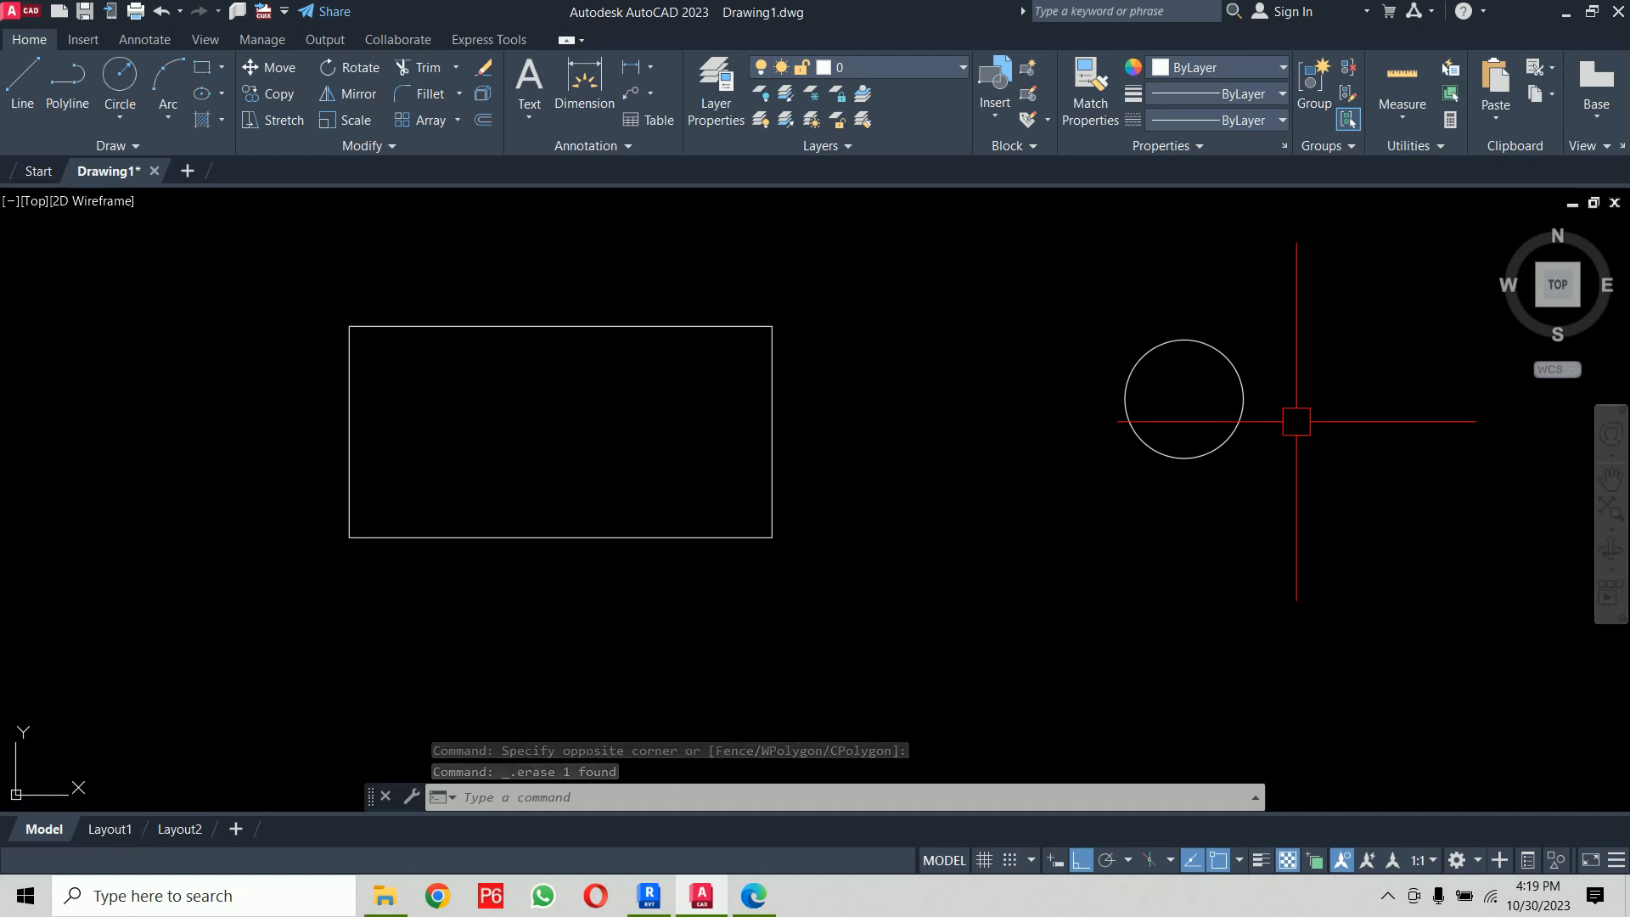
text(aa)
key(Return)
key(Return)
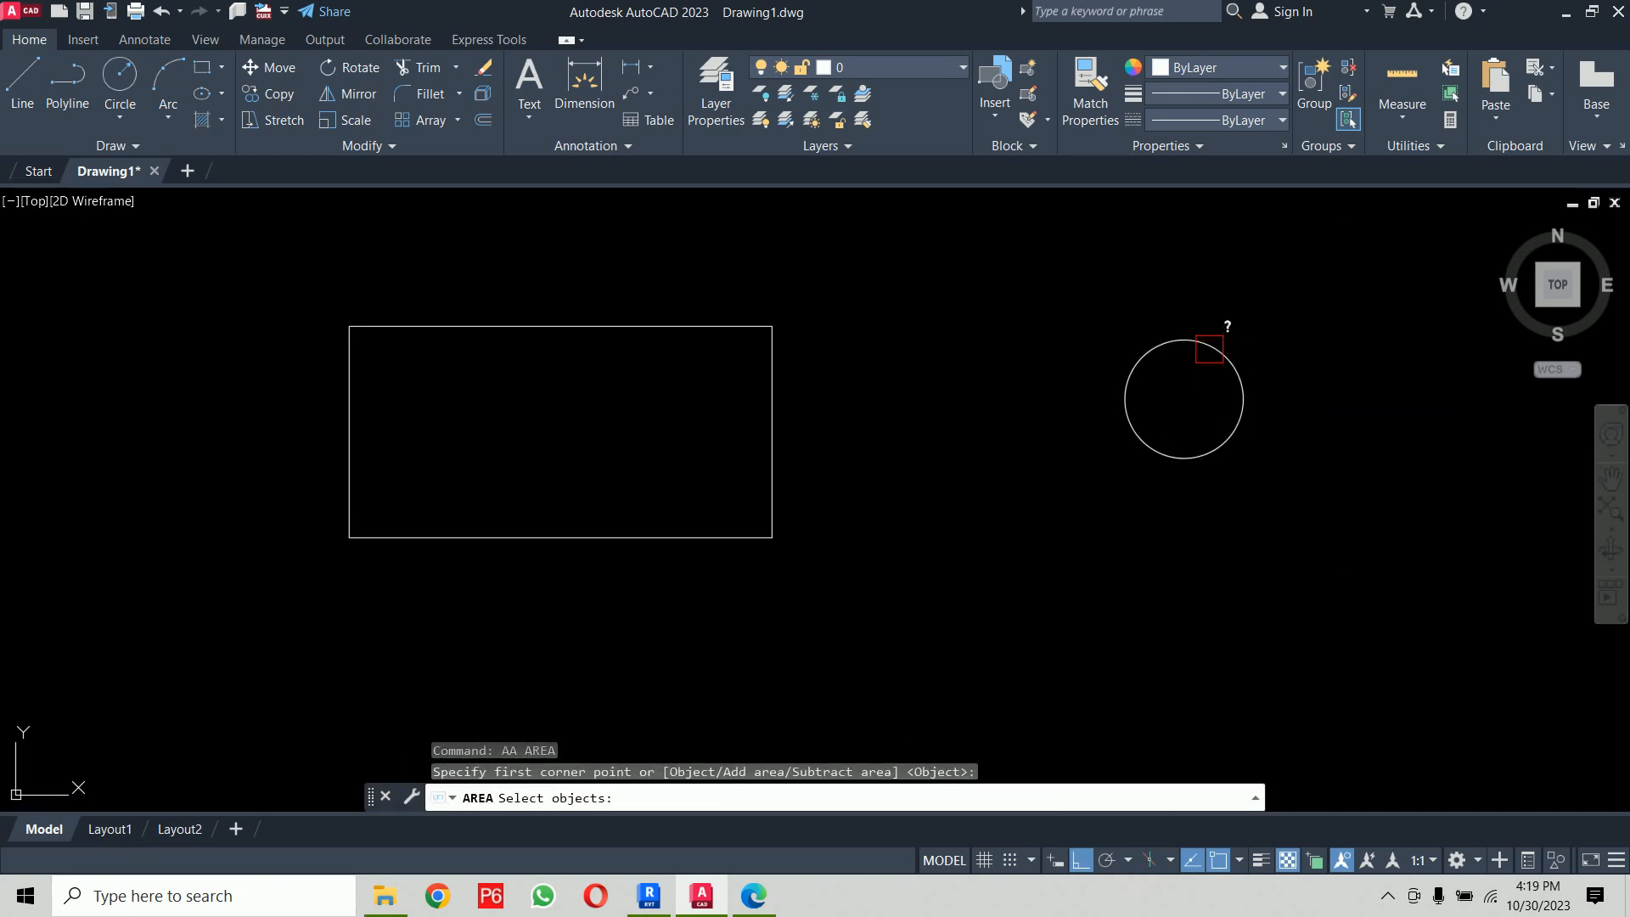
click(1224, 355)
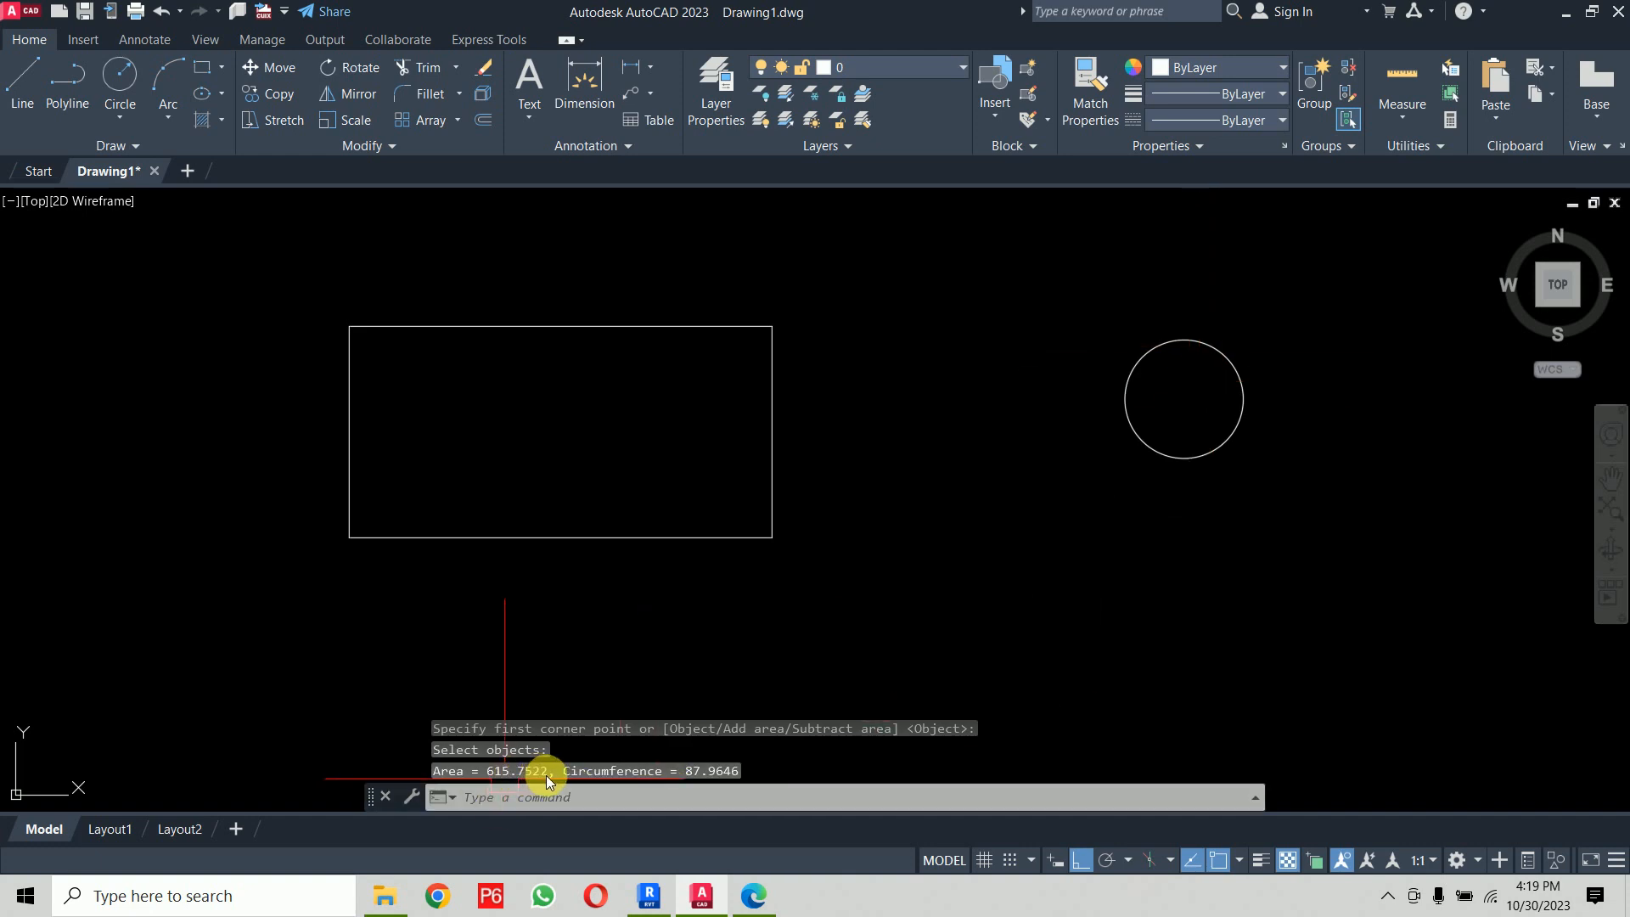
text(``m)
key(Return)
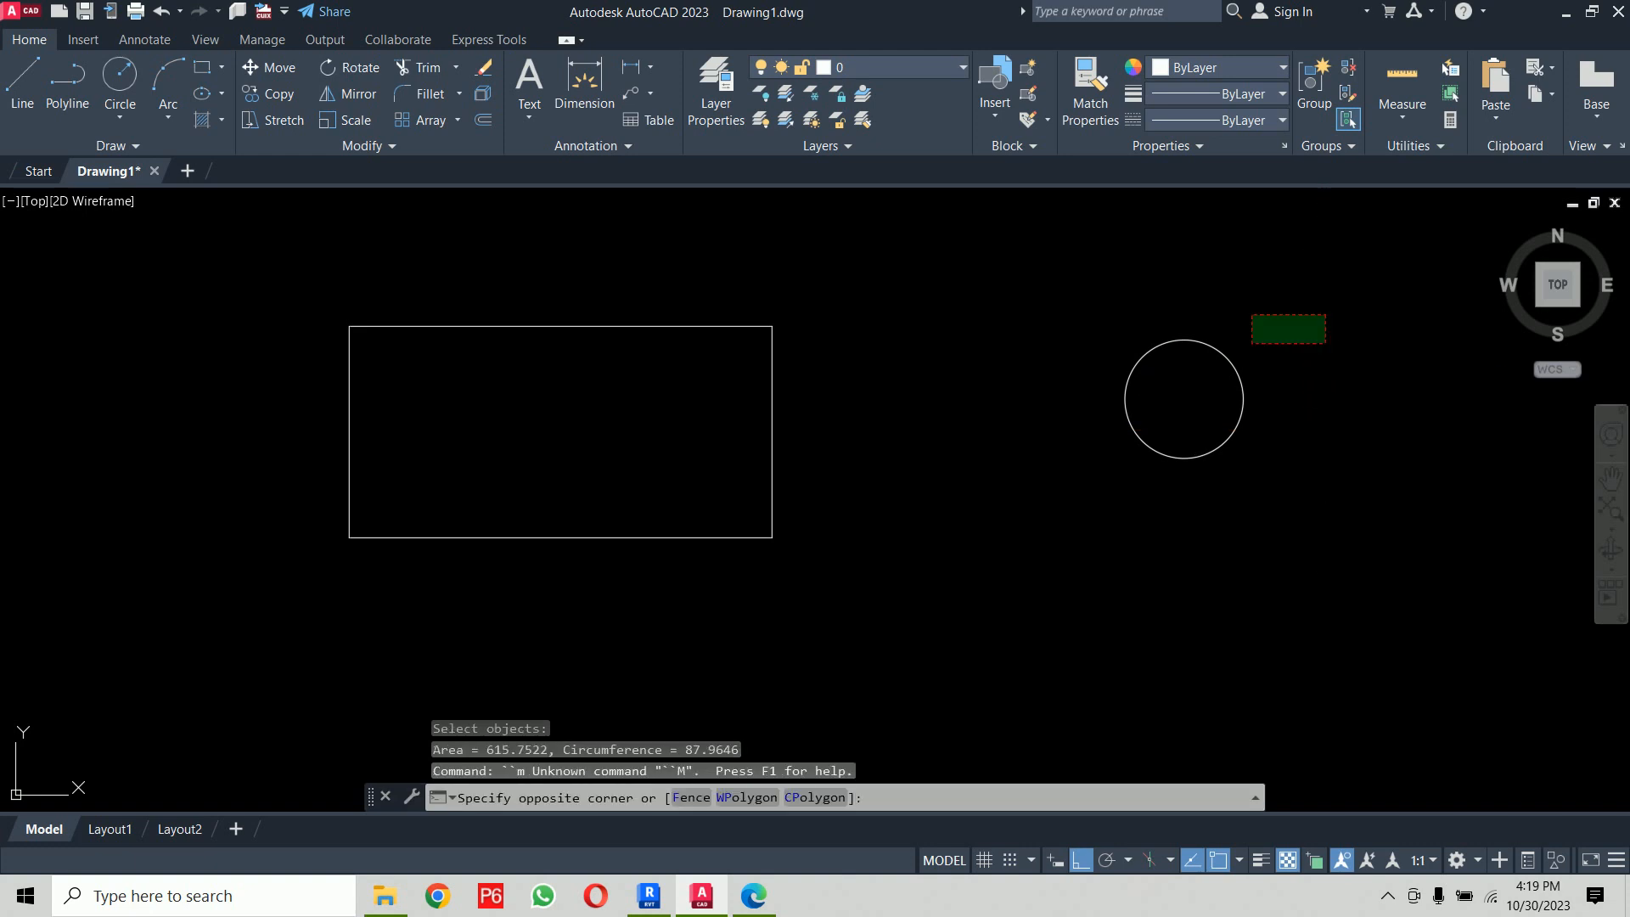
key(Return)
click(1185, 399)
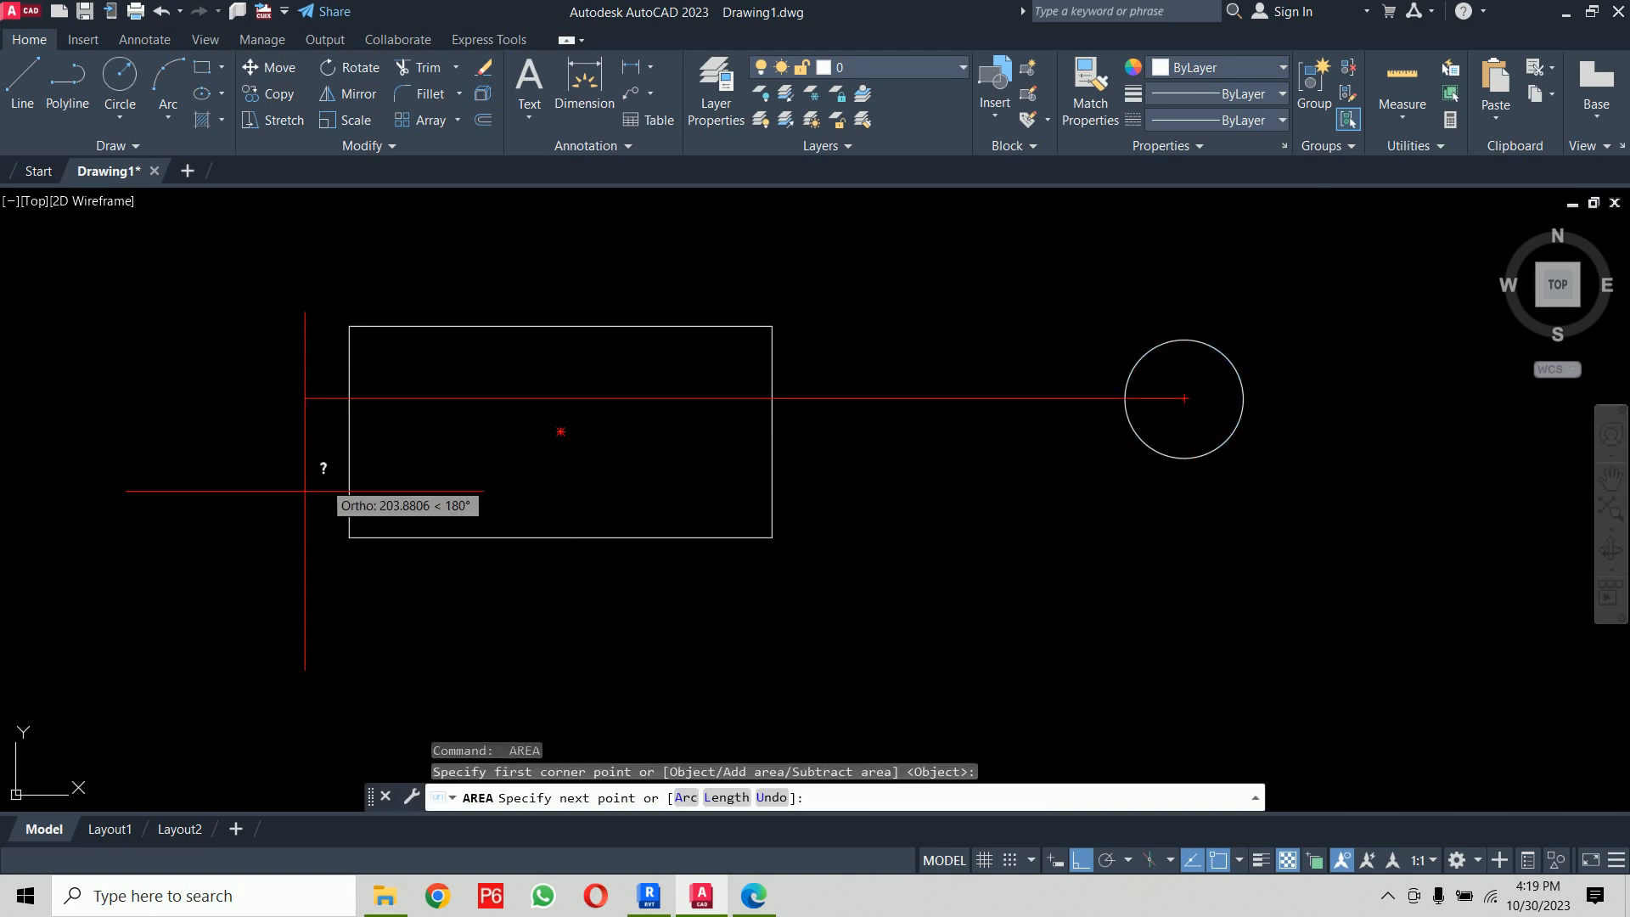
key(Escape)
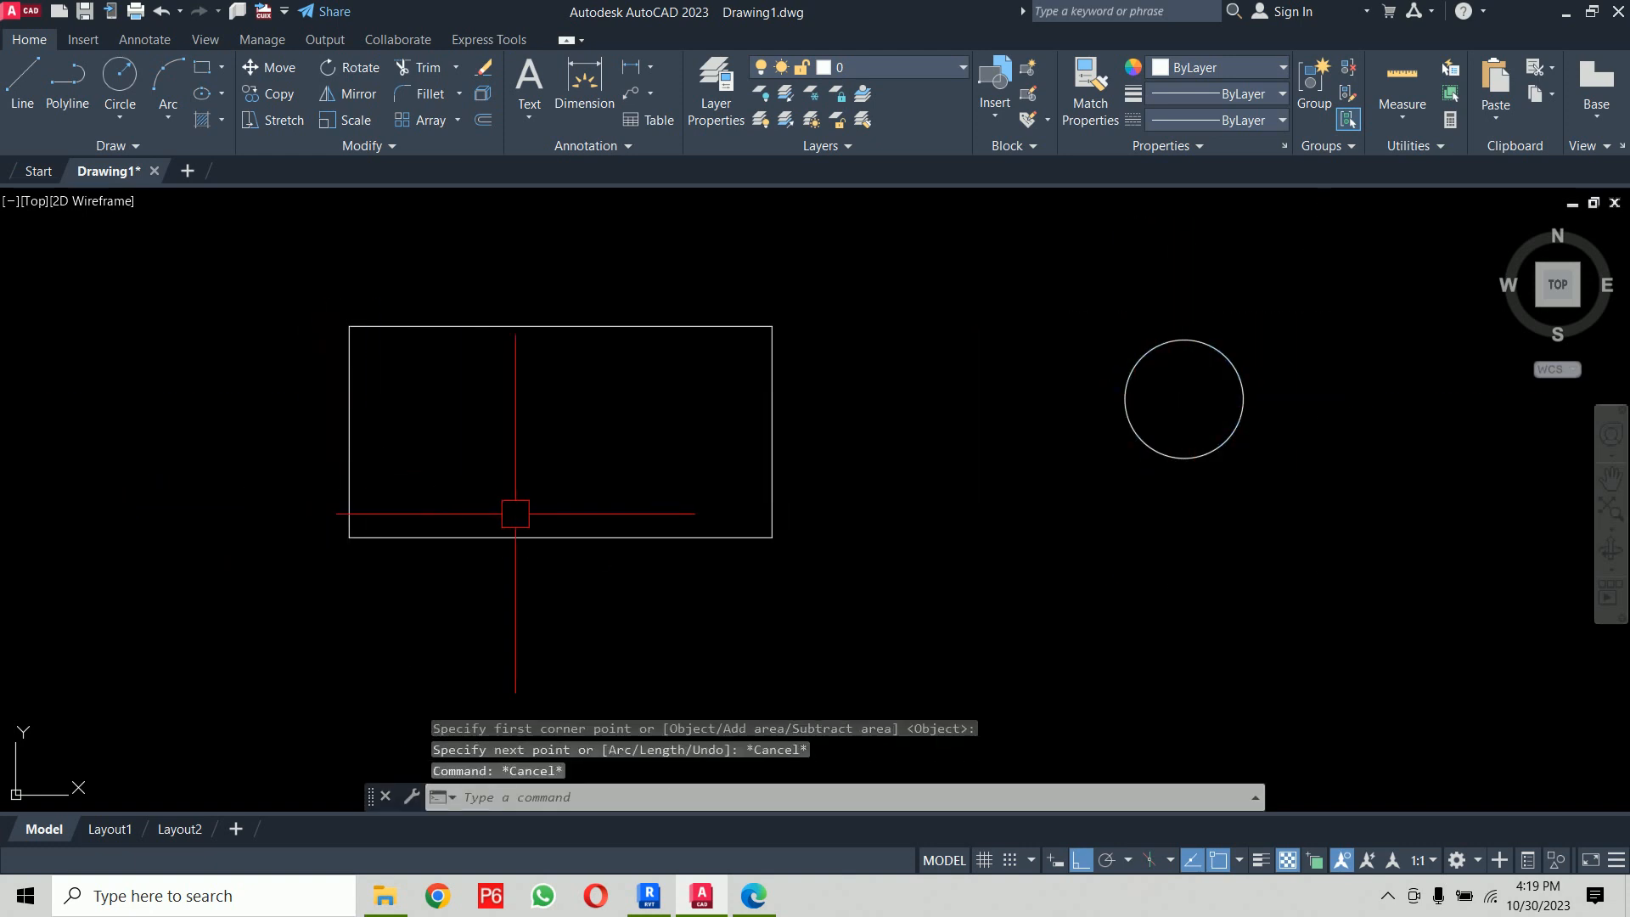
Step: Move the circle by its center into the left half of the rectangle, with Ortho turned off
text(m)
key(Return)
click(1245, 304)
click(1059, 538)
key(Return)
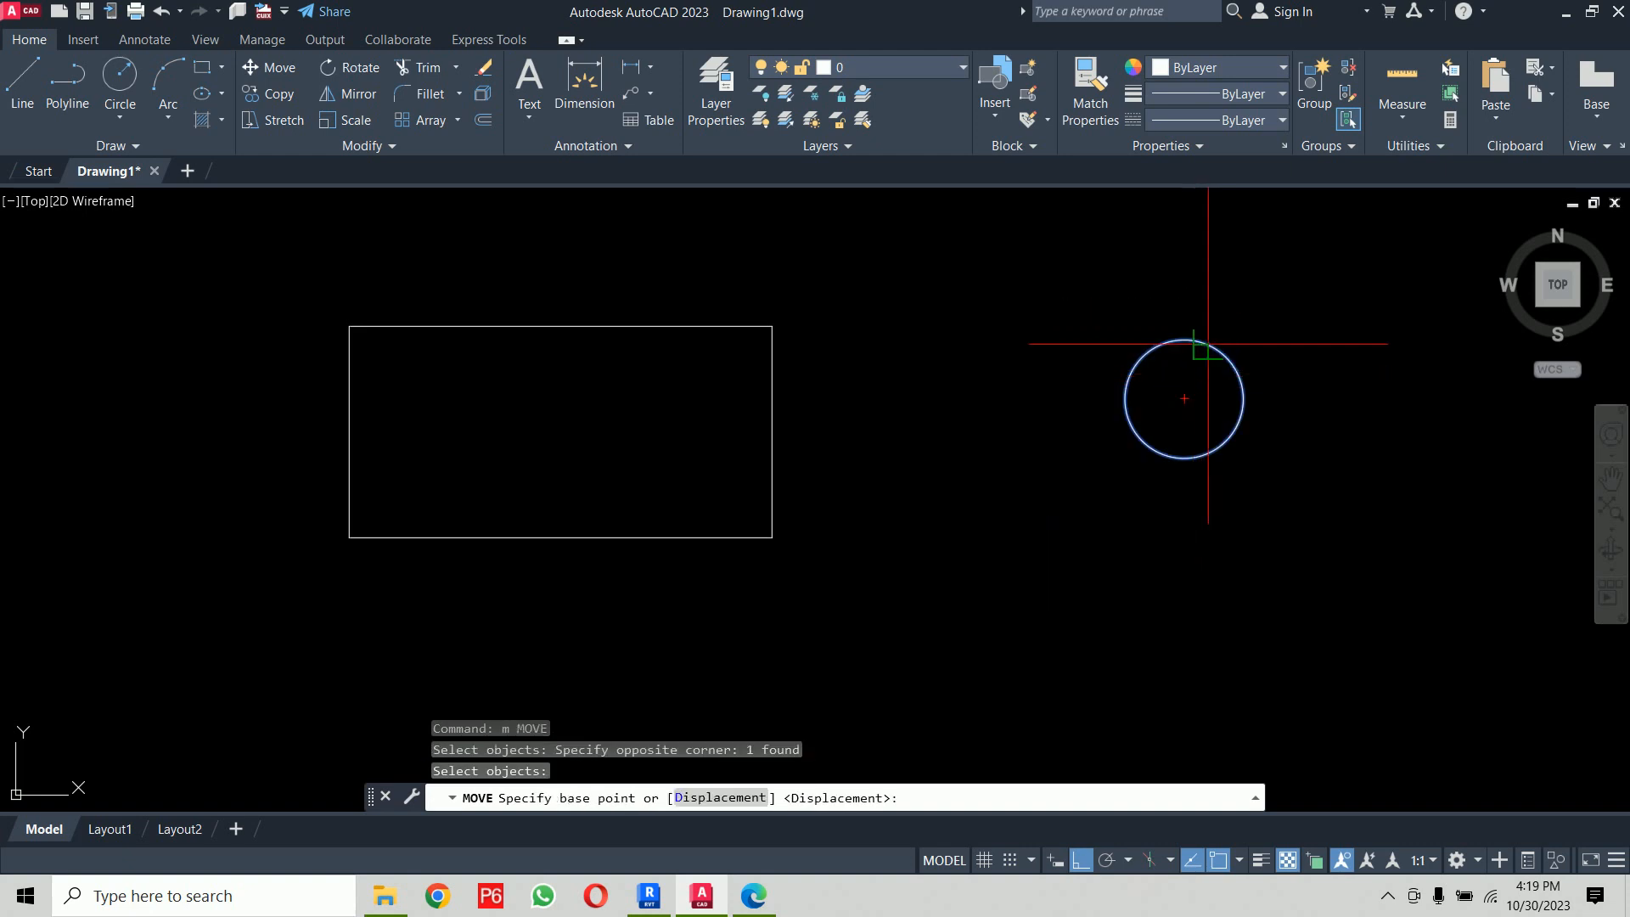
click(1184, 398)
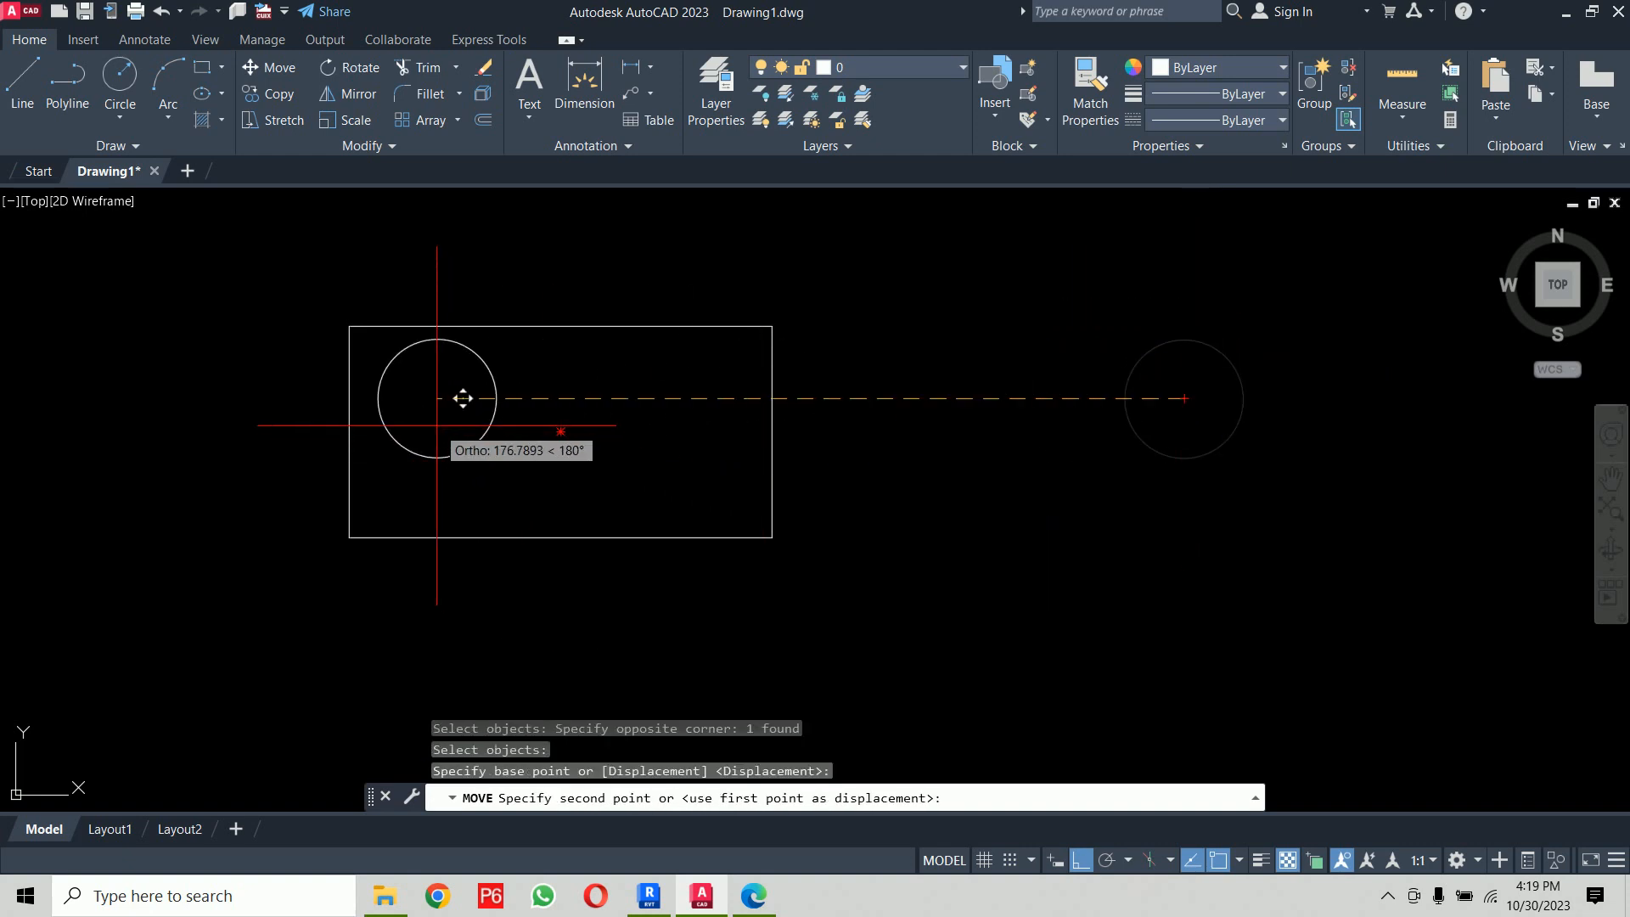
key(F8)
click(444, 432)
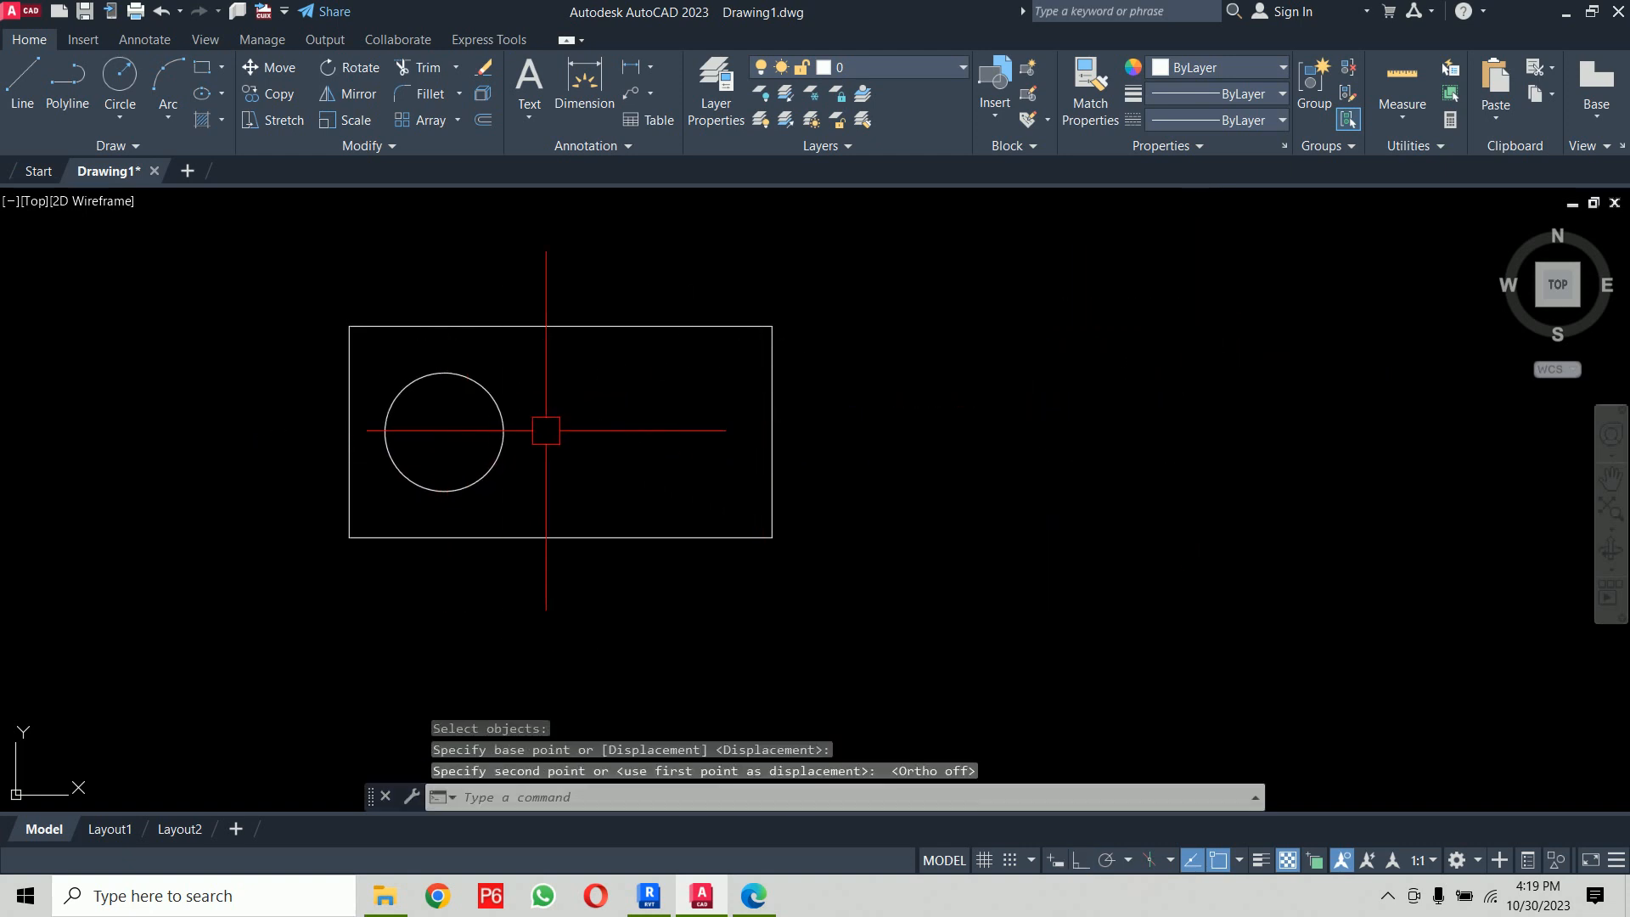
Step: Copy the circle from its center horizontally into the right half of the rectangle, with Ortho turned on
text(co)
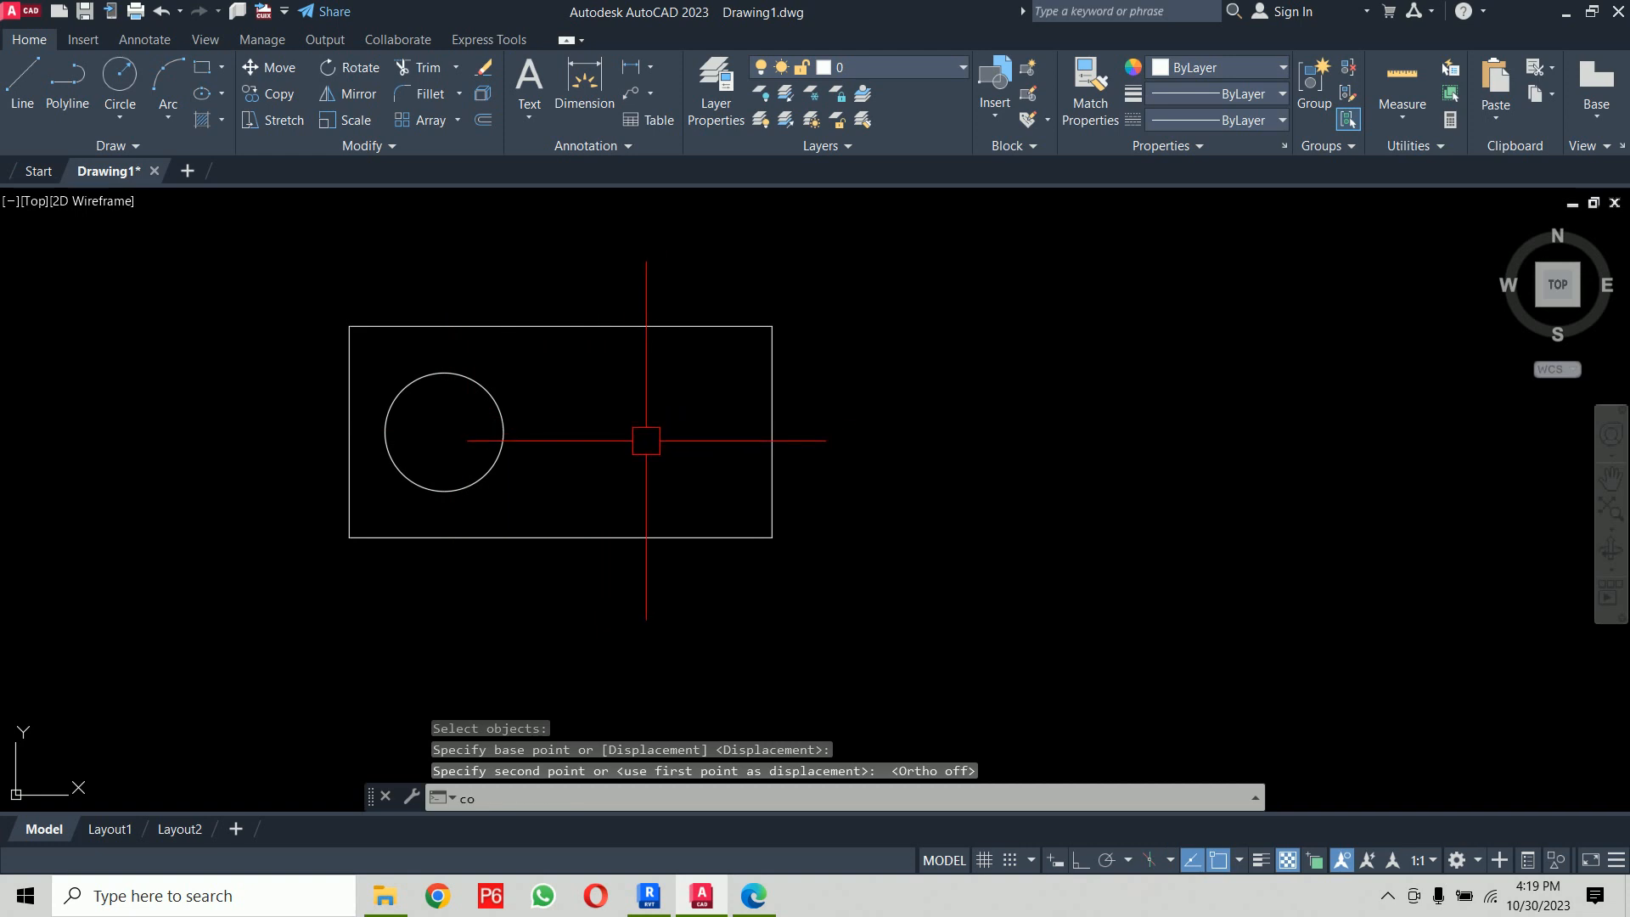
key(Return)
click(499, 437)
key(Return)
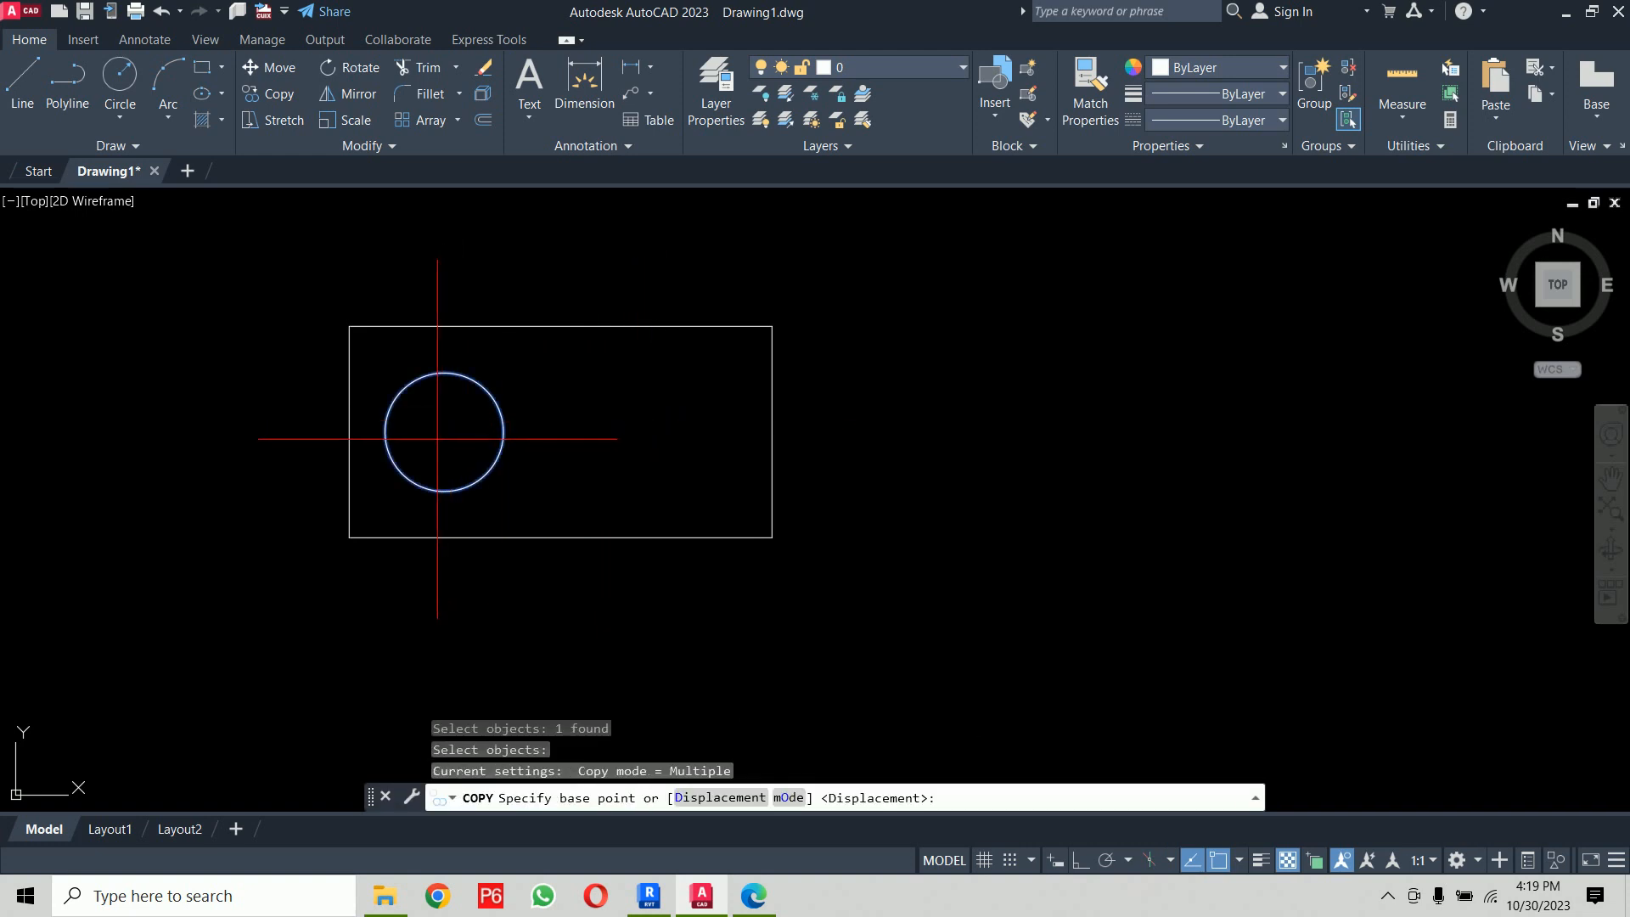
click(444, 432)
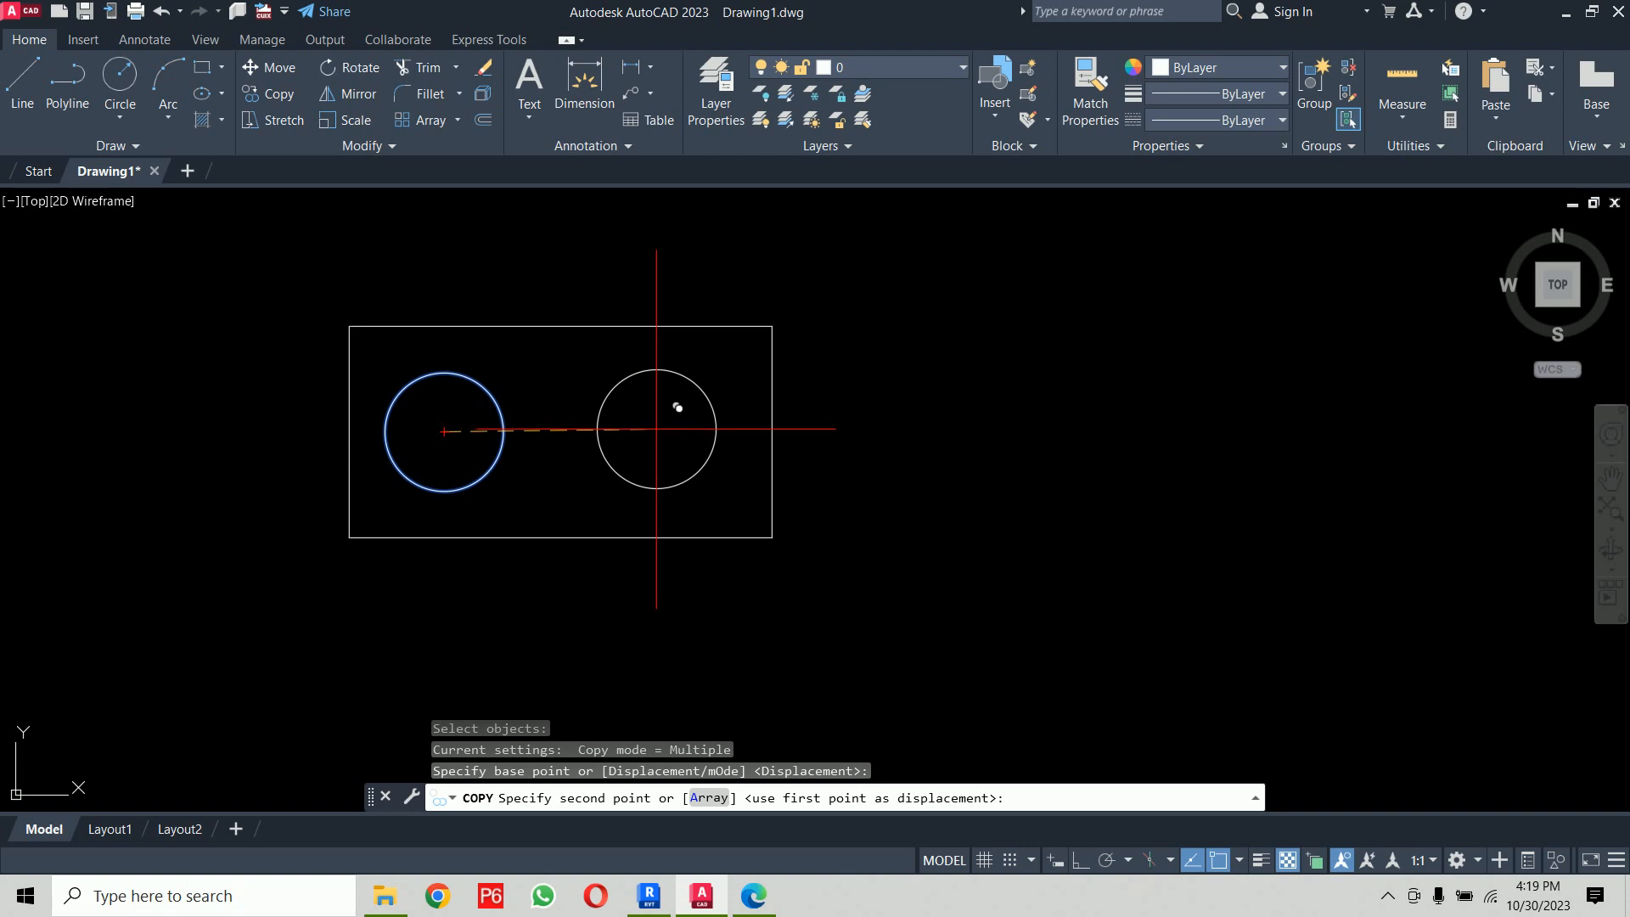
key(F8)
click(655, 411)
key(Return)
middle_drag(905, 441, 981, 470)
scroll(870, 411, up, 2)
middle_drag(869, 411, 987, 398)
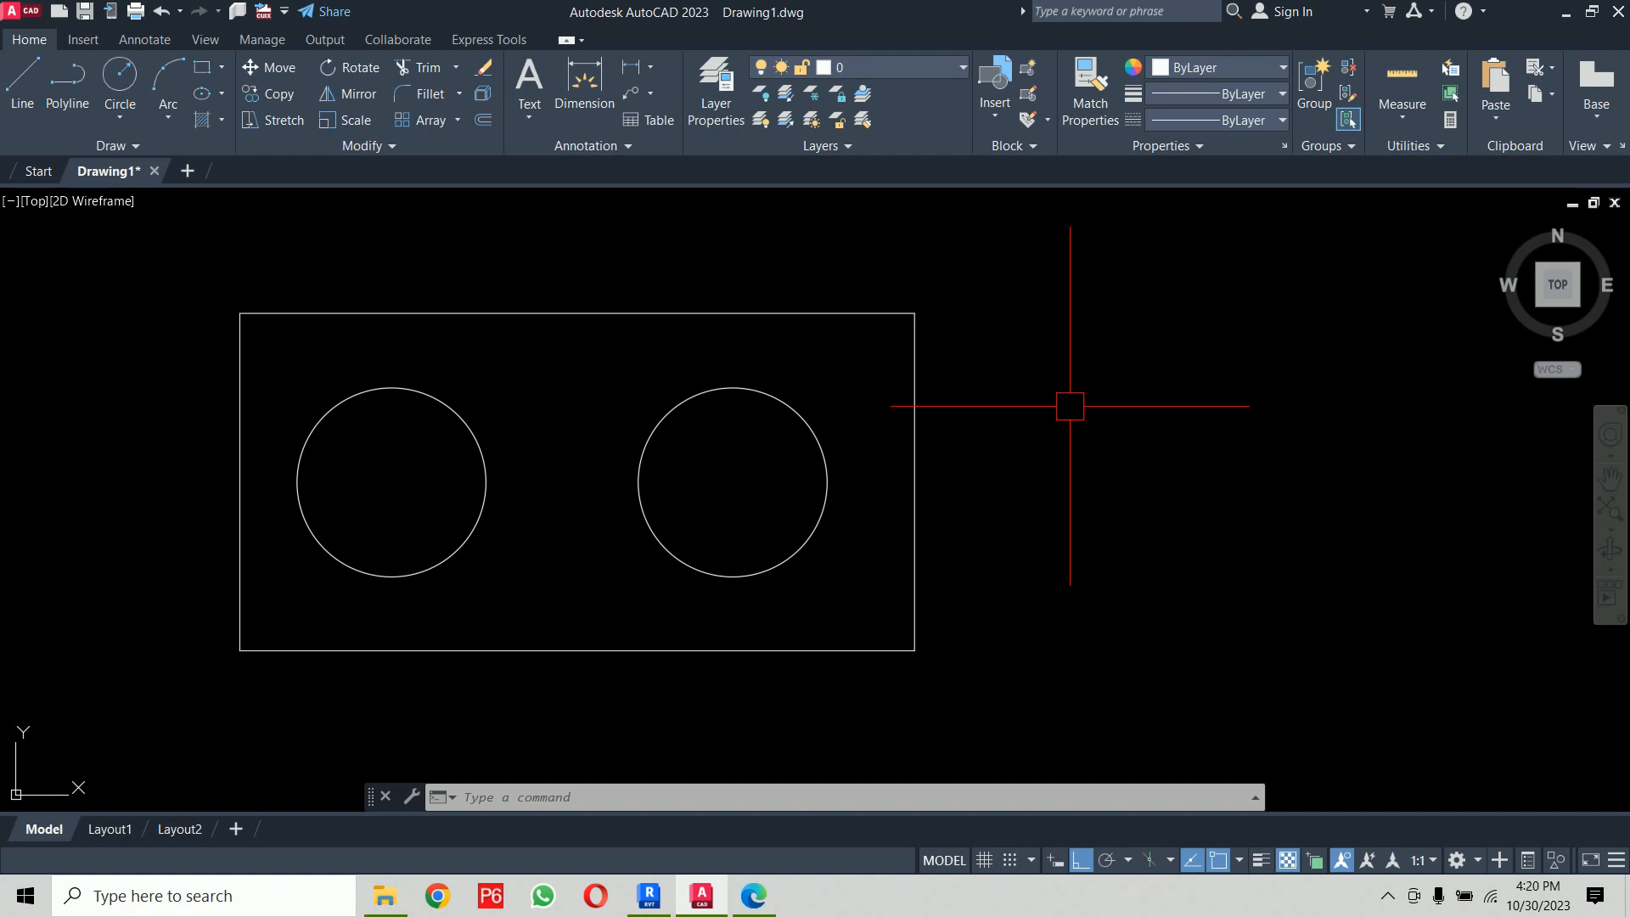
Step: Switch to the Autocad Class PDF in Edge, underline the Area through Object heading and tick the Add or Subtract Area item
click(756, 897)
drag(291, 393, 565, 379)
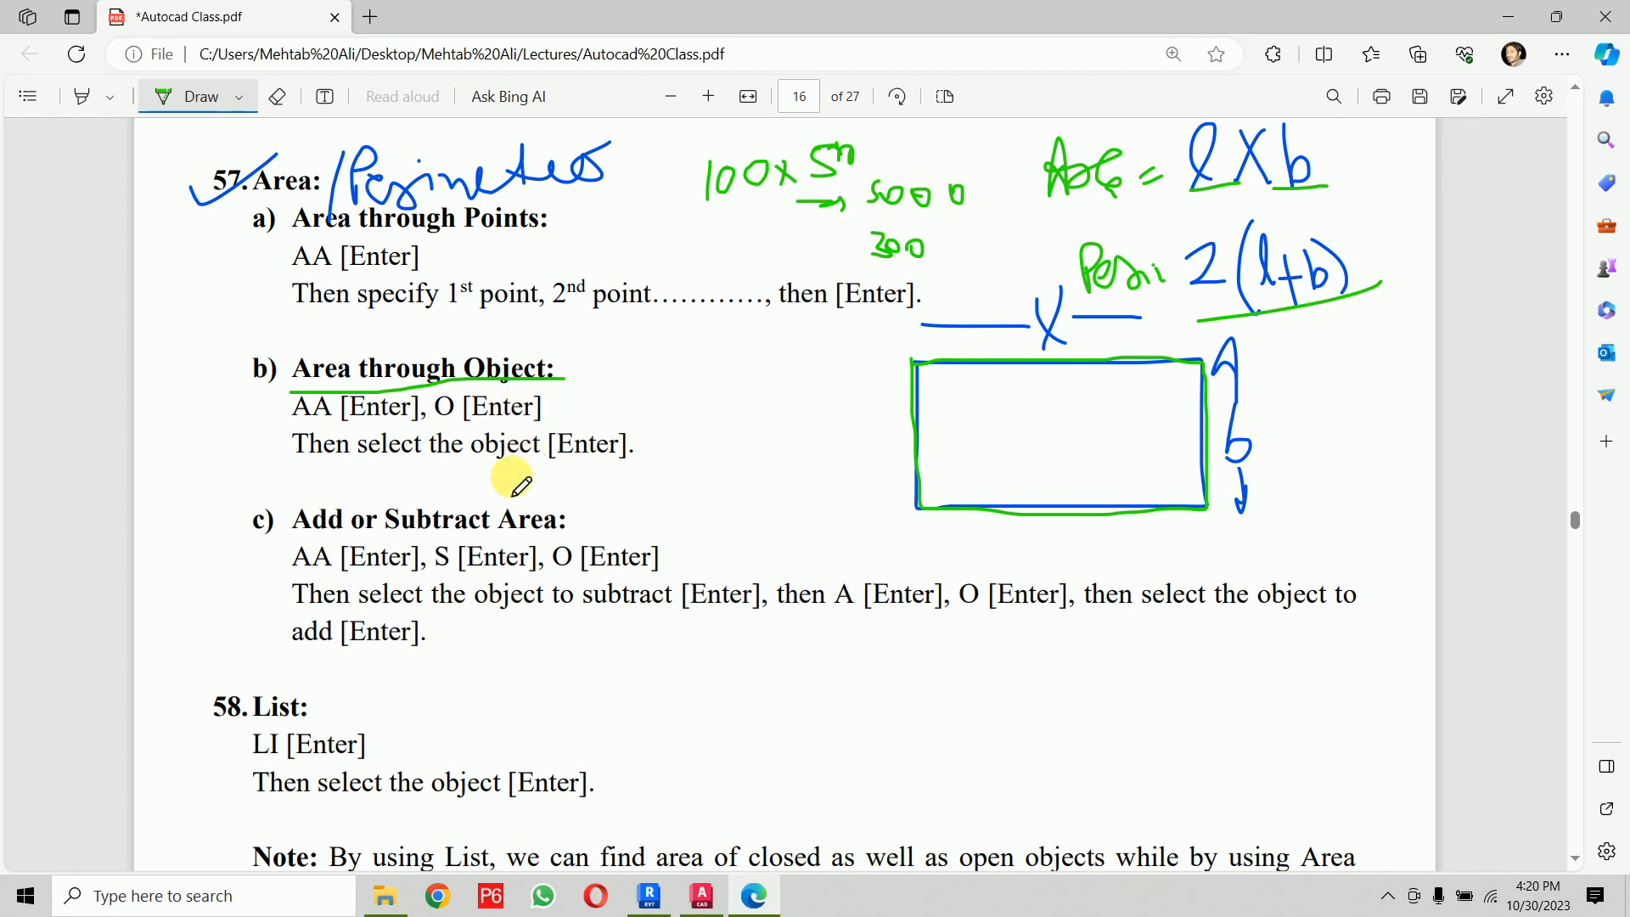
drag(245, 545, 290, 508)
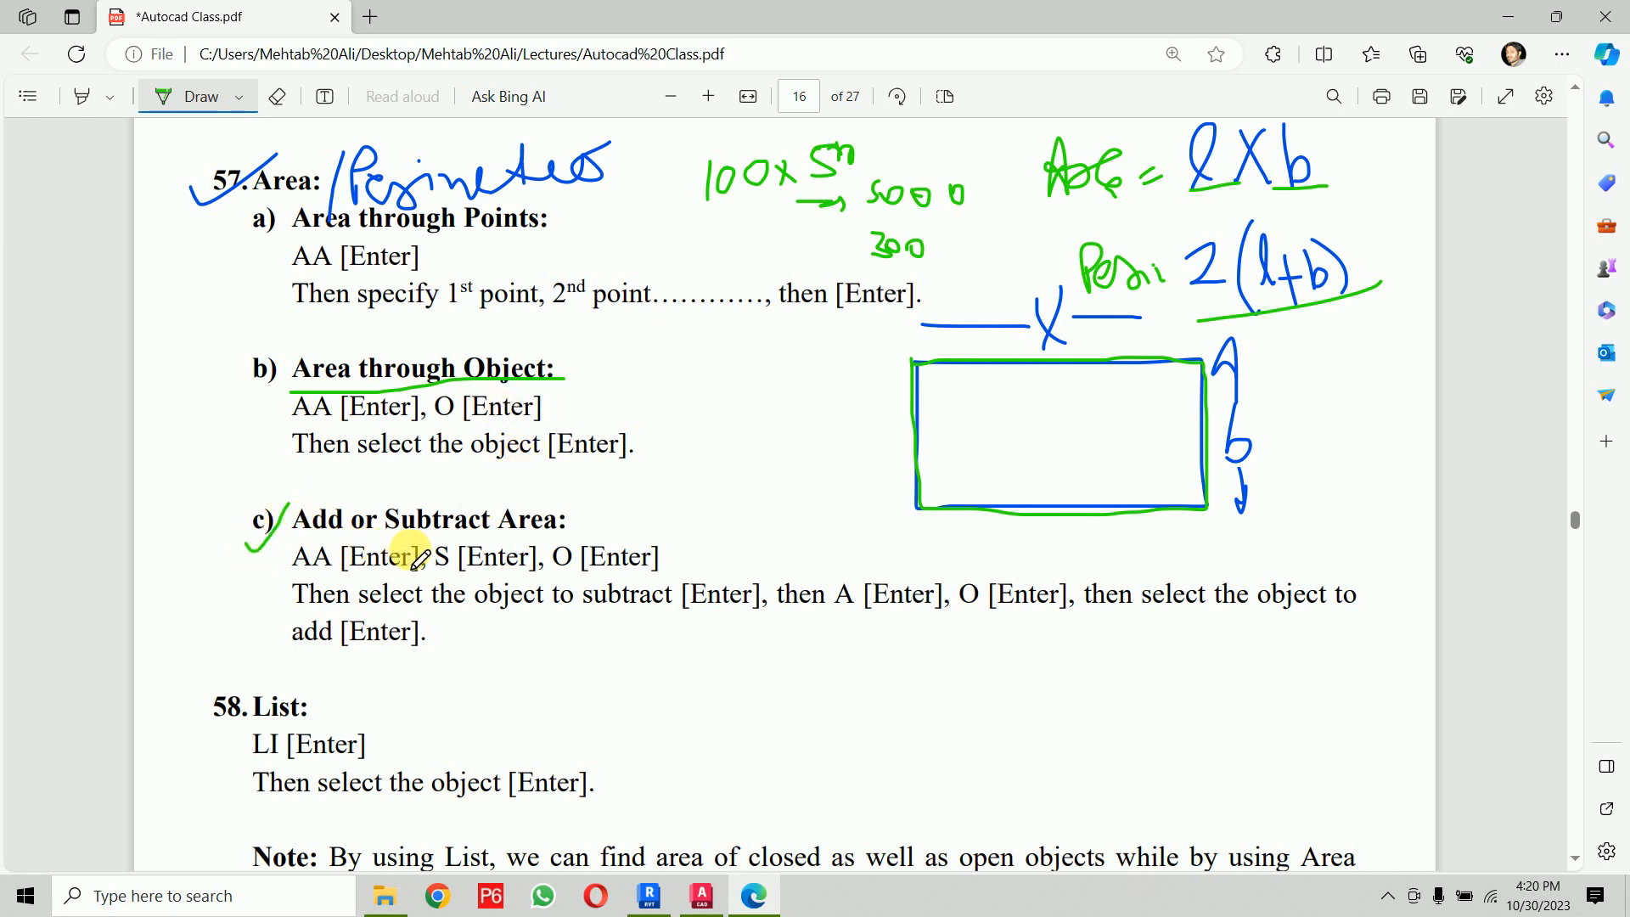
Step: Underline the AA, S, O command sequence and the subtract and add instructions under Add or Subtract Area
drag(293, 577, 677, 569)
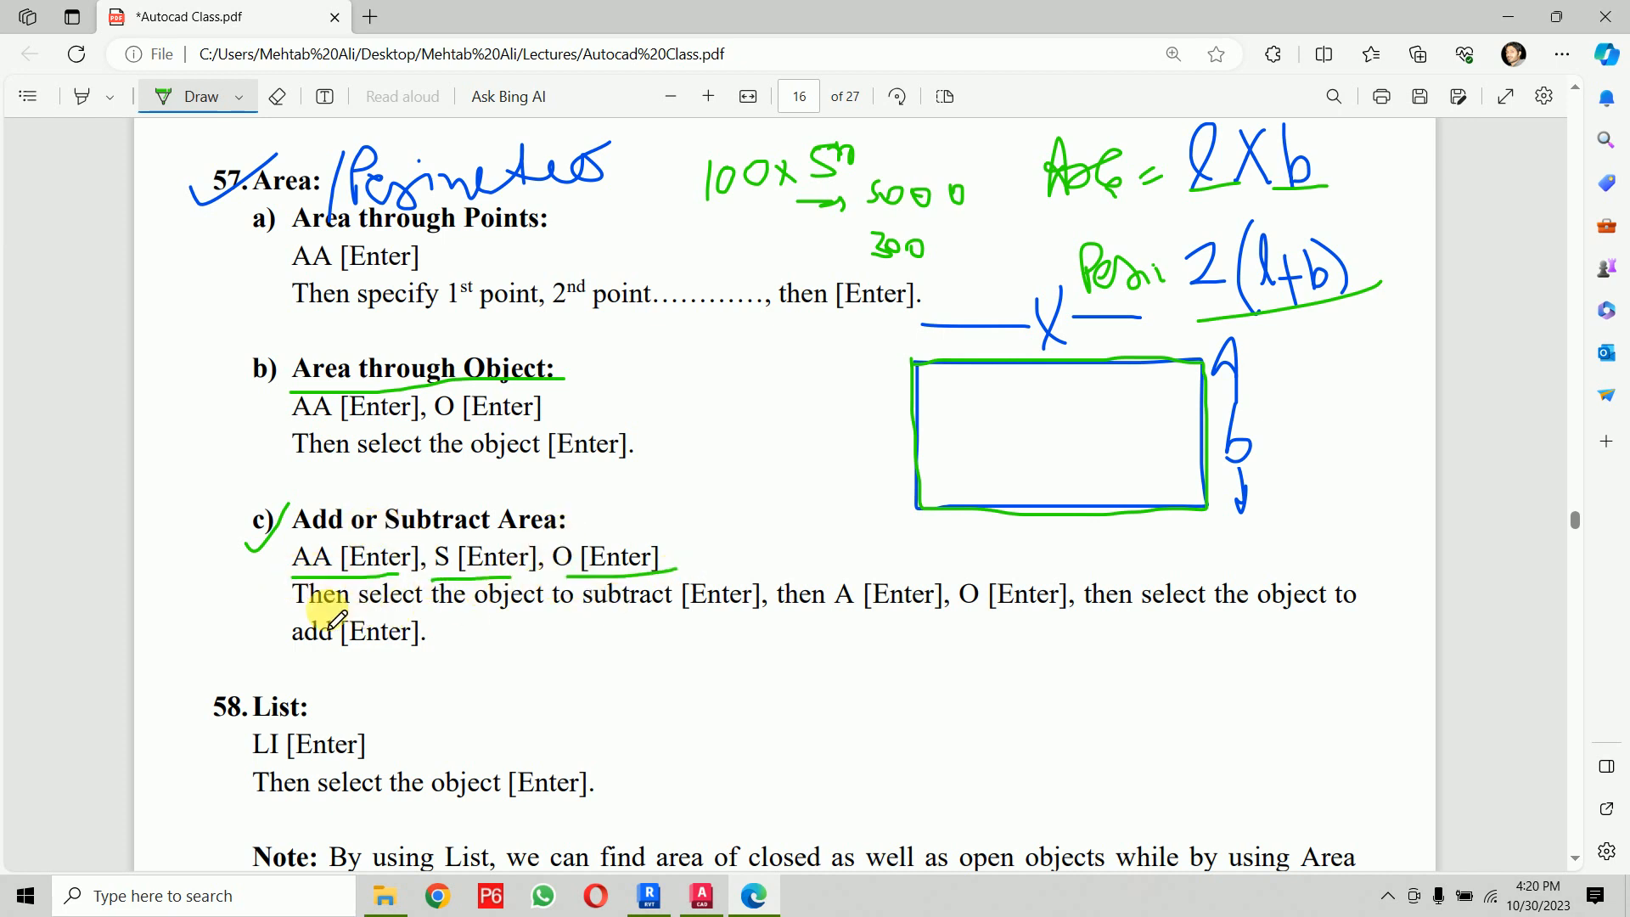
drag(803, 619, 581, 619)
drag(822, 620, 1053, 614)
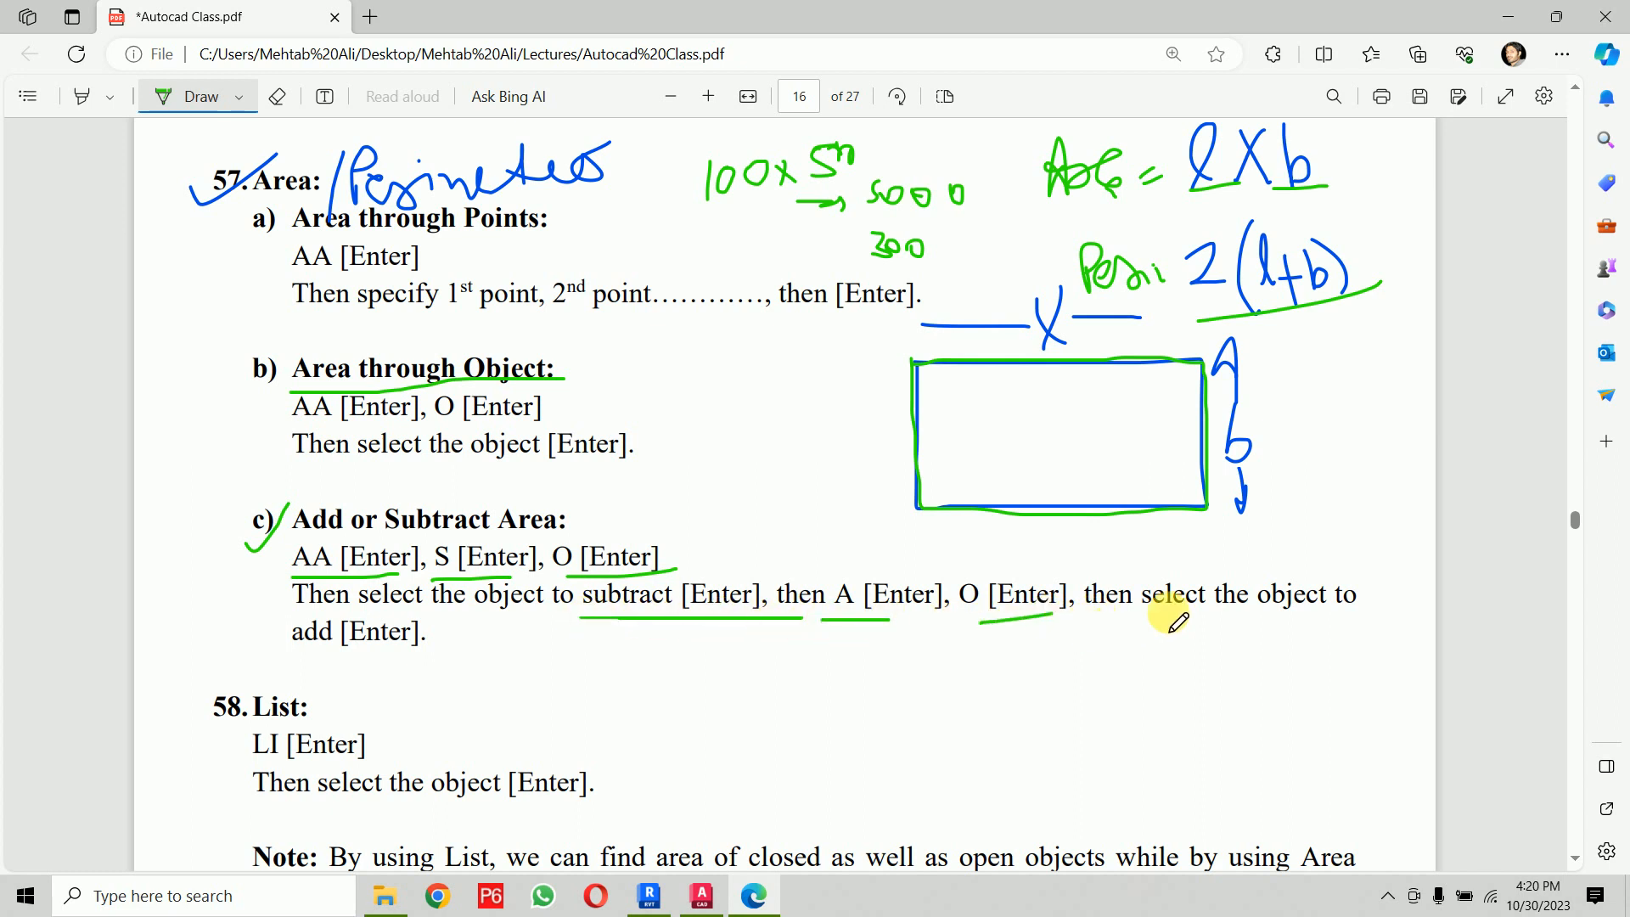
drag(286, 656, 425, 656)
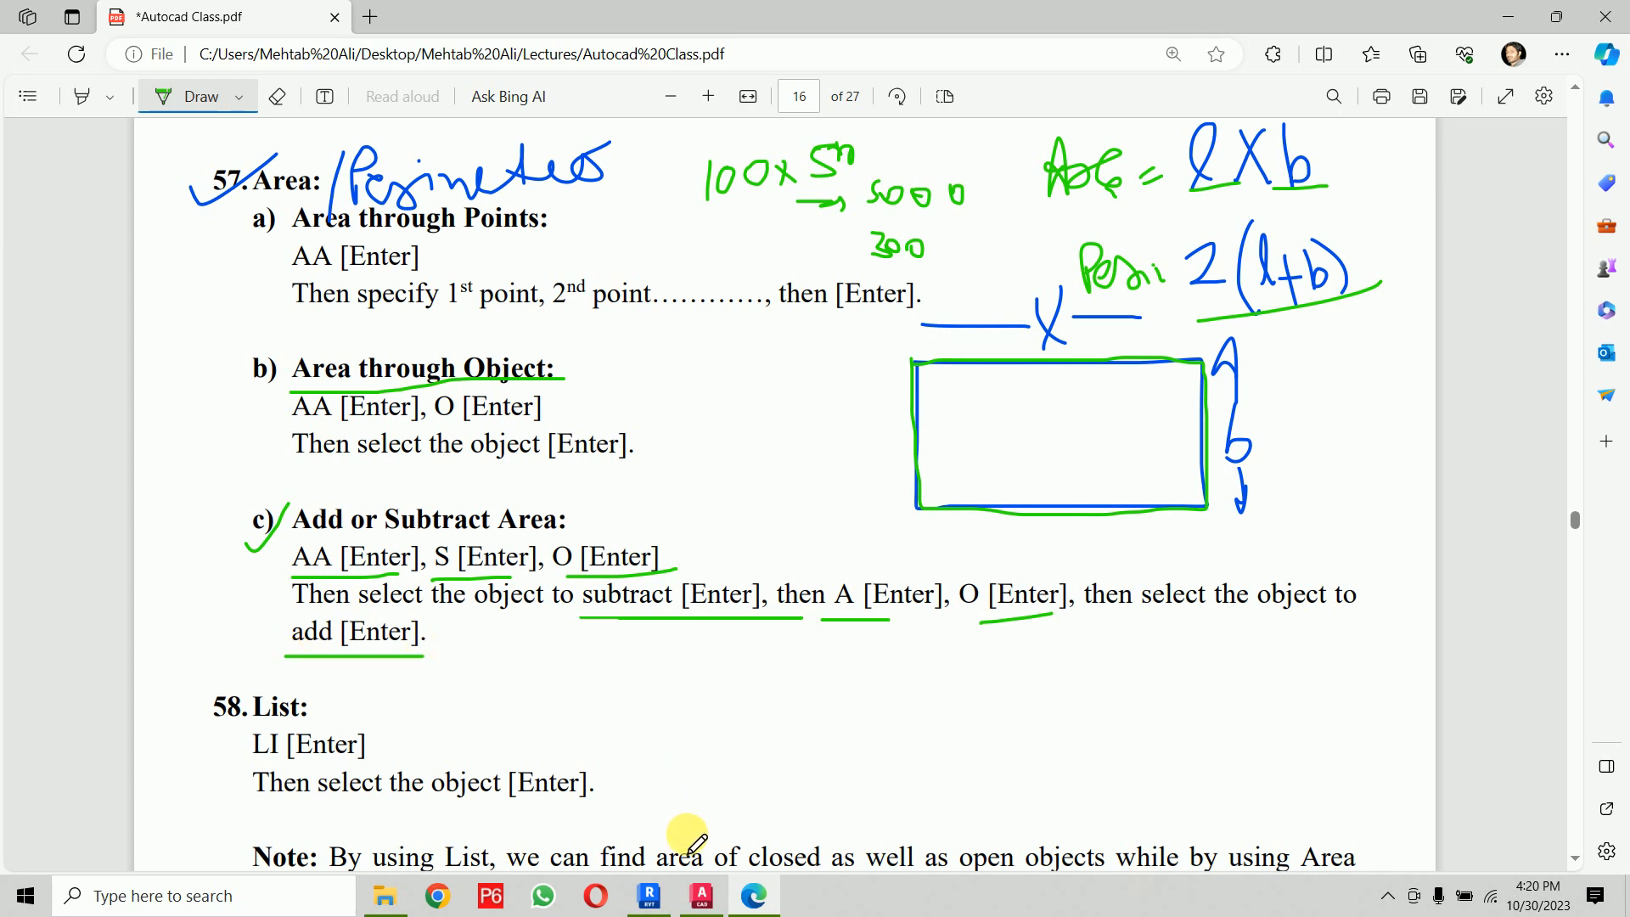
Step: Switch back to AutoCAD and start an Area measurement in Subtract mode, picking both circles as objects to subtract
click(701, 896)
text(aa)
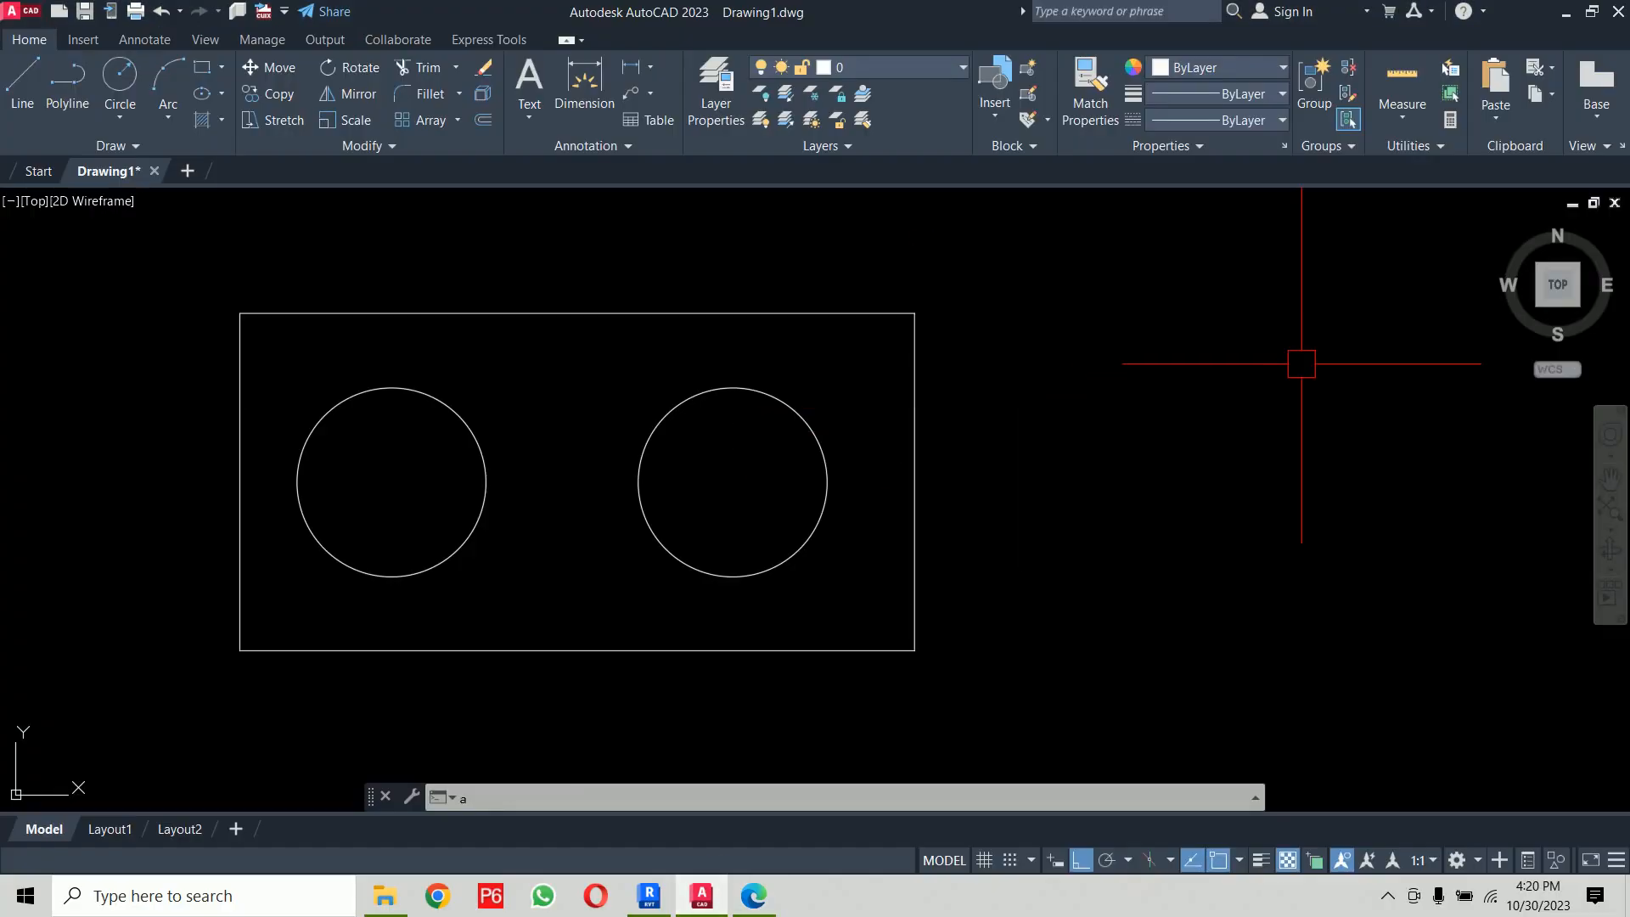
key(Return)
text(s)
key(Return)
text(o)
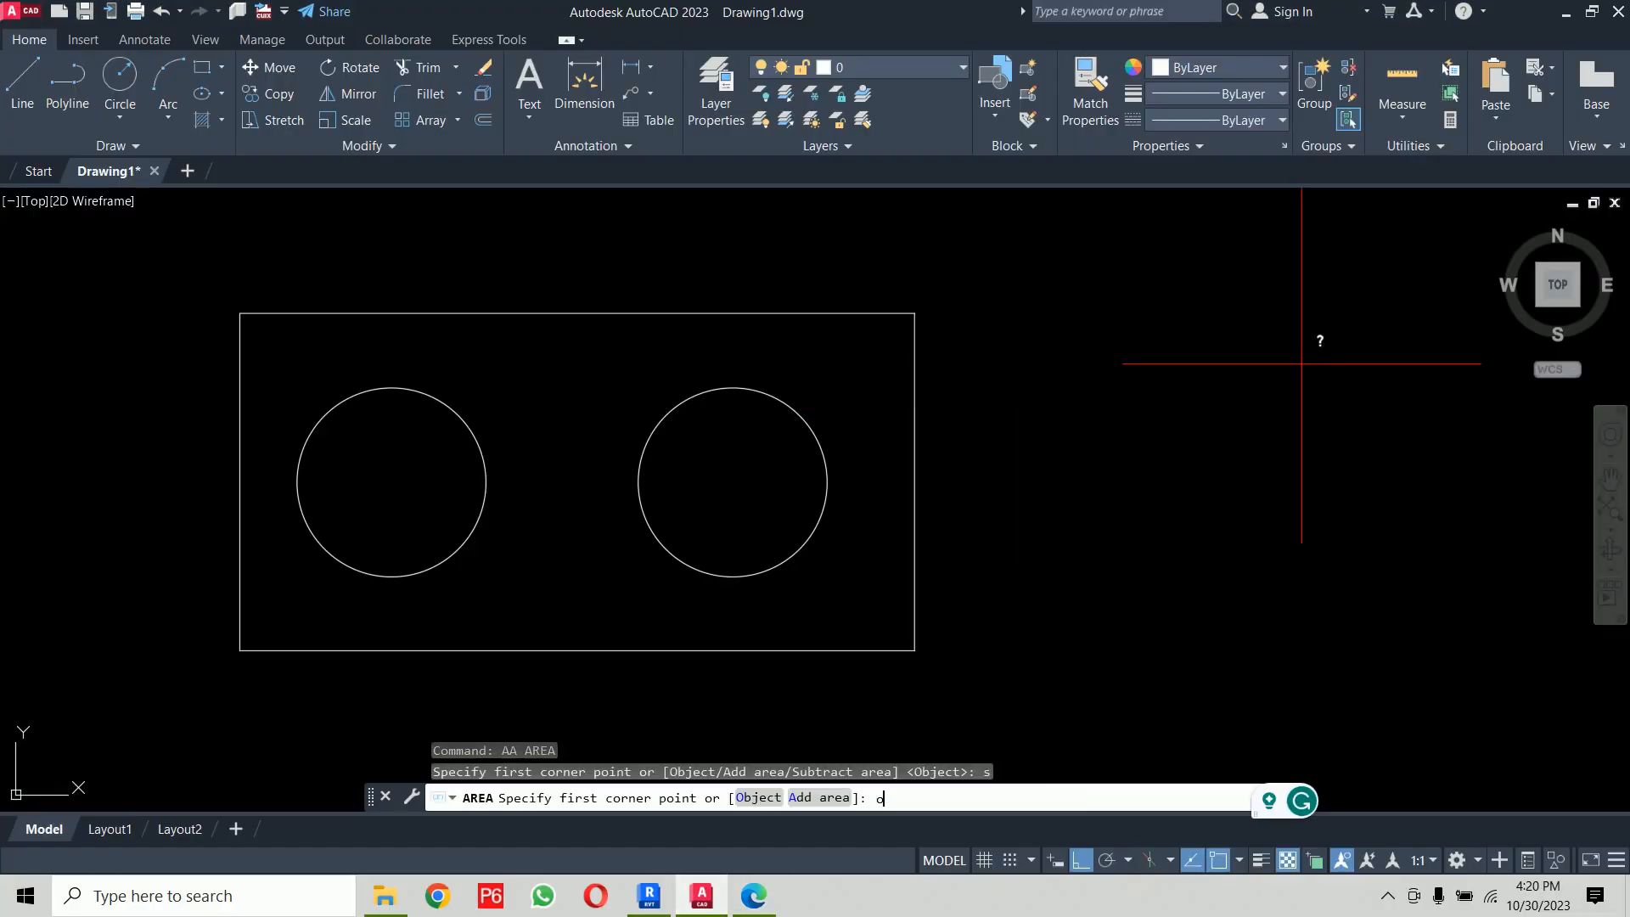
key(Return)
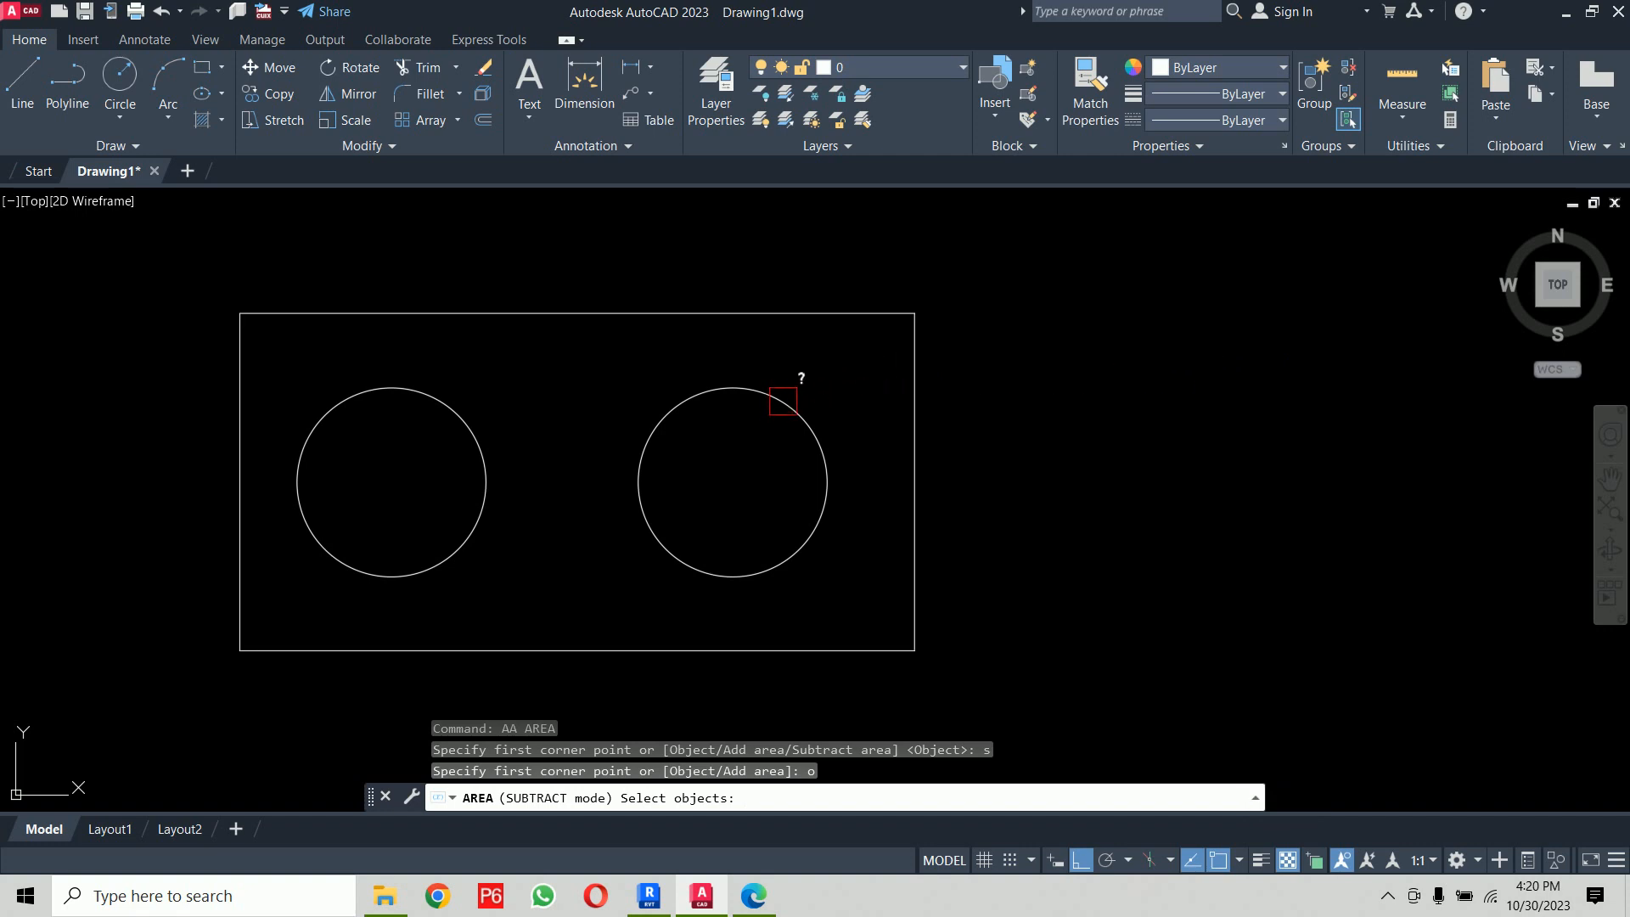
click(779, 404)
click(411, 391)
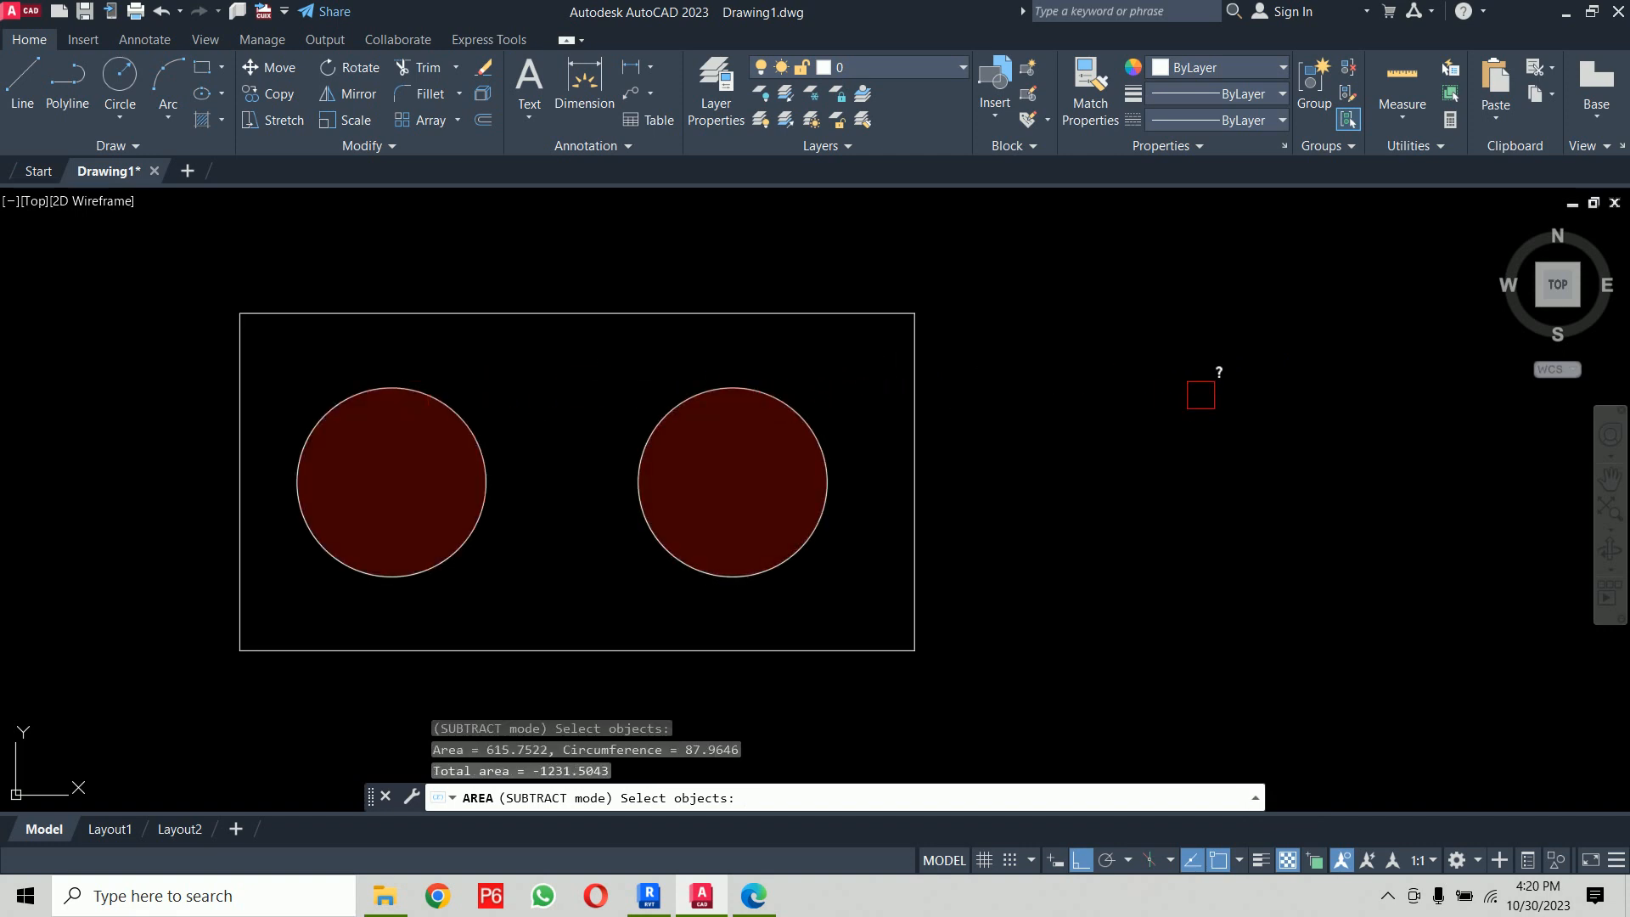
key(Return)
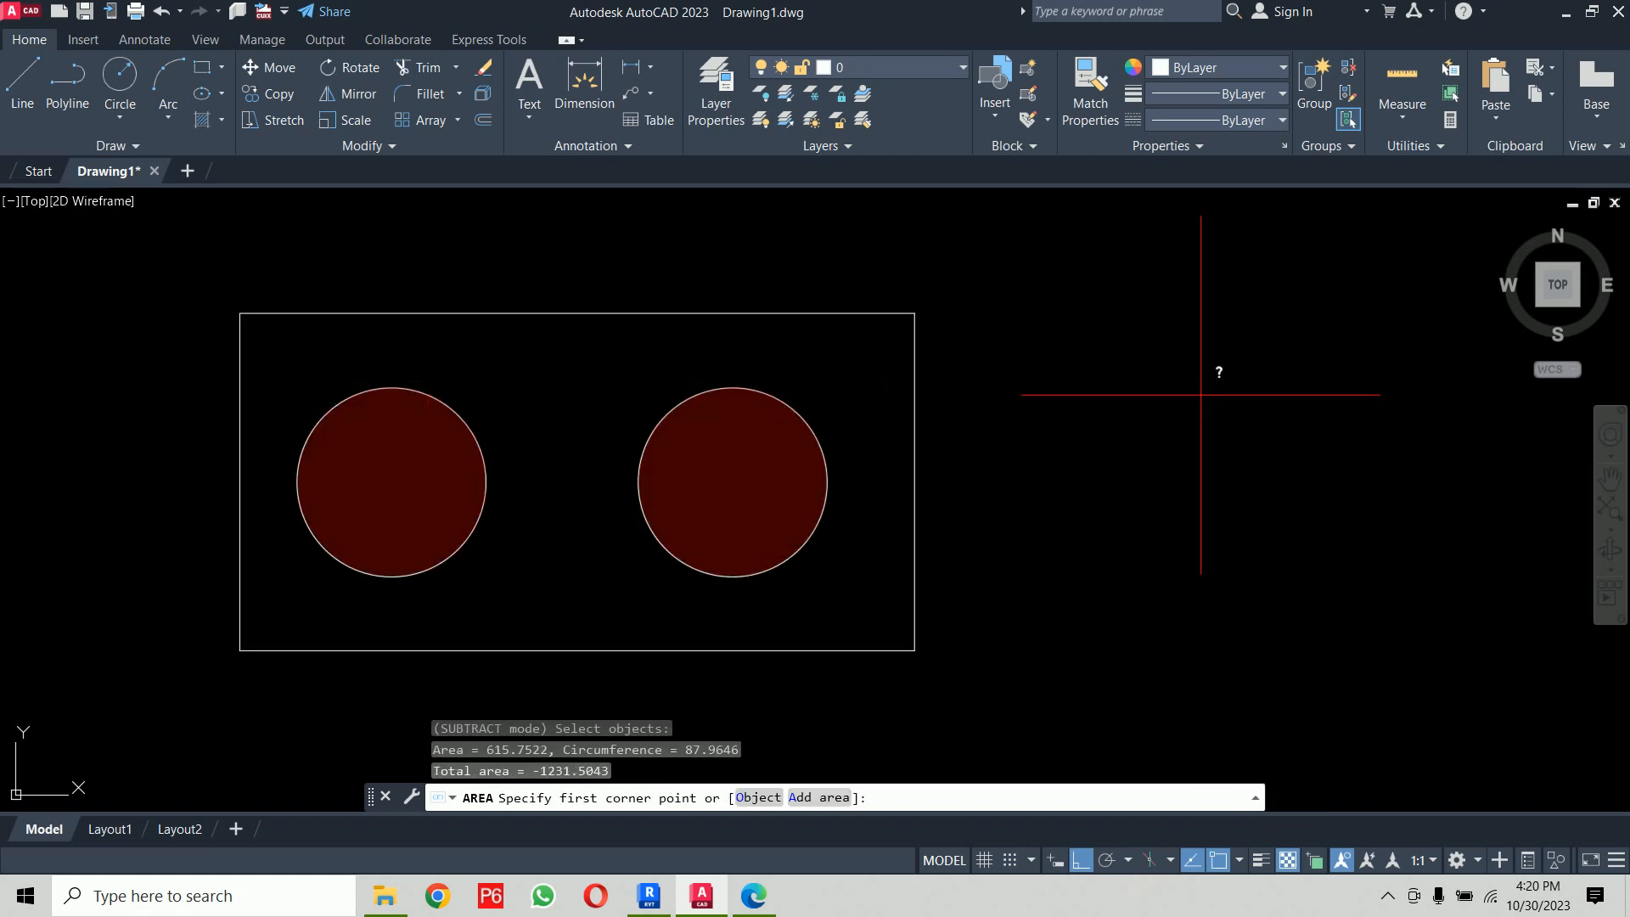
Step: Add the rectangle as an object to the running area calculation in Add mode, and end the Area command
text(a)
key(Return)
text(o)
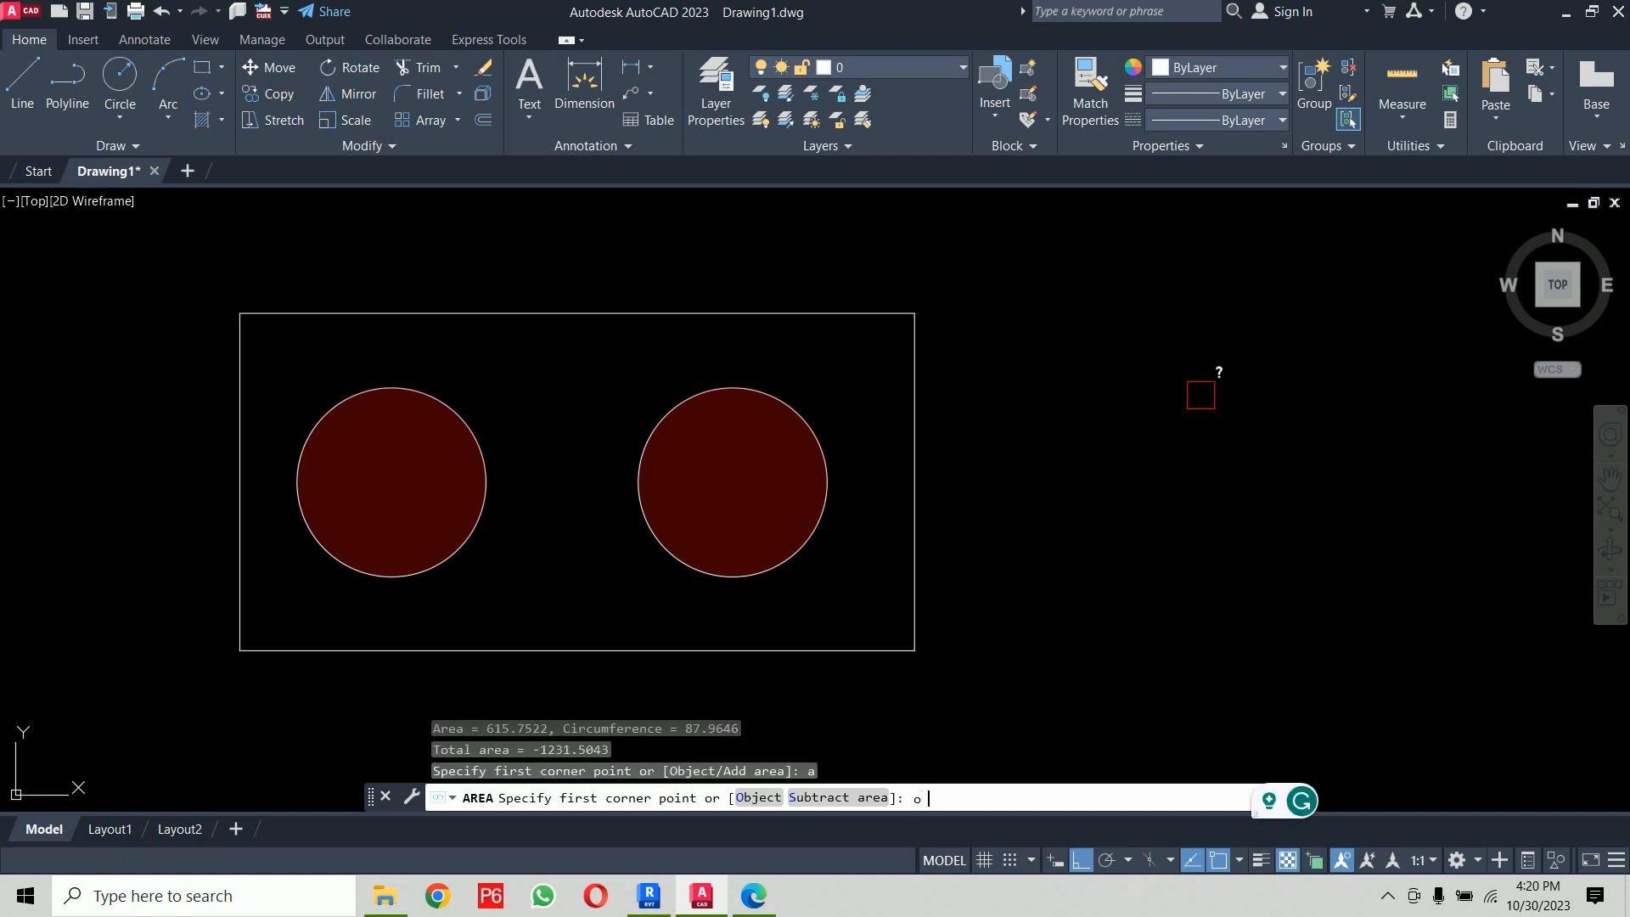
key(Return)
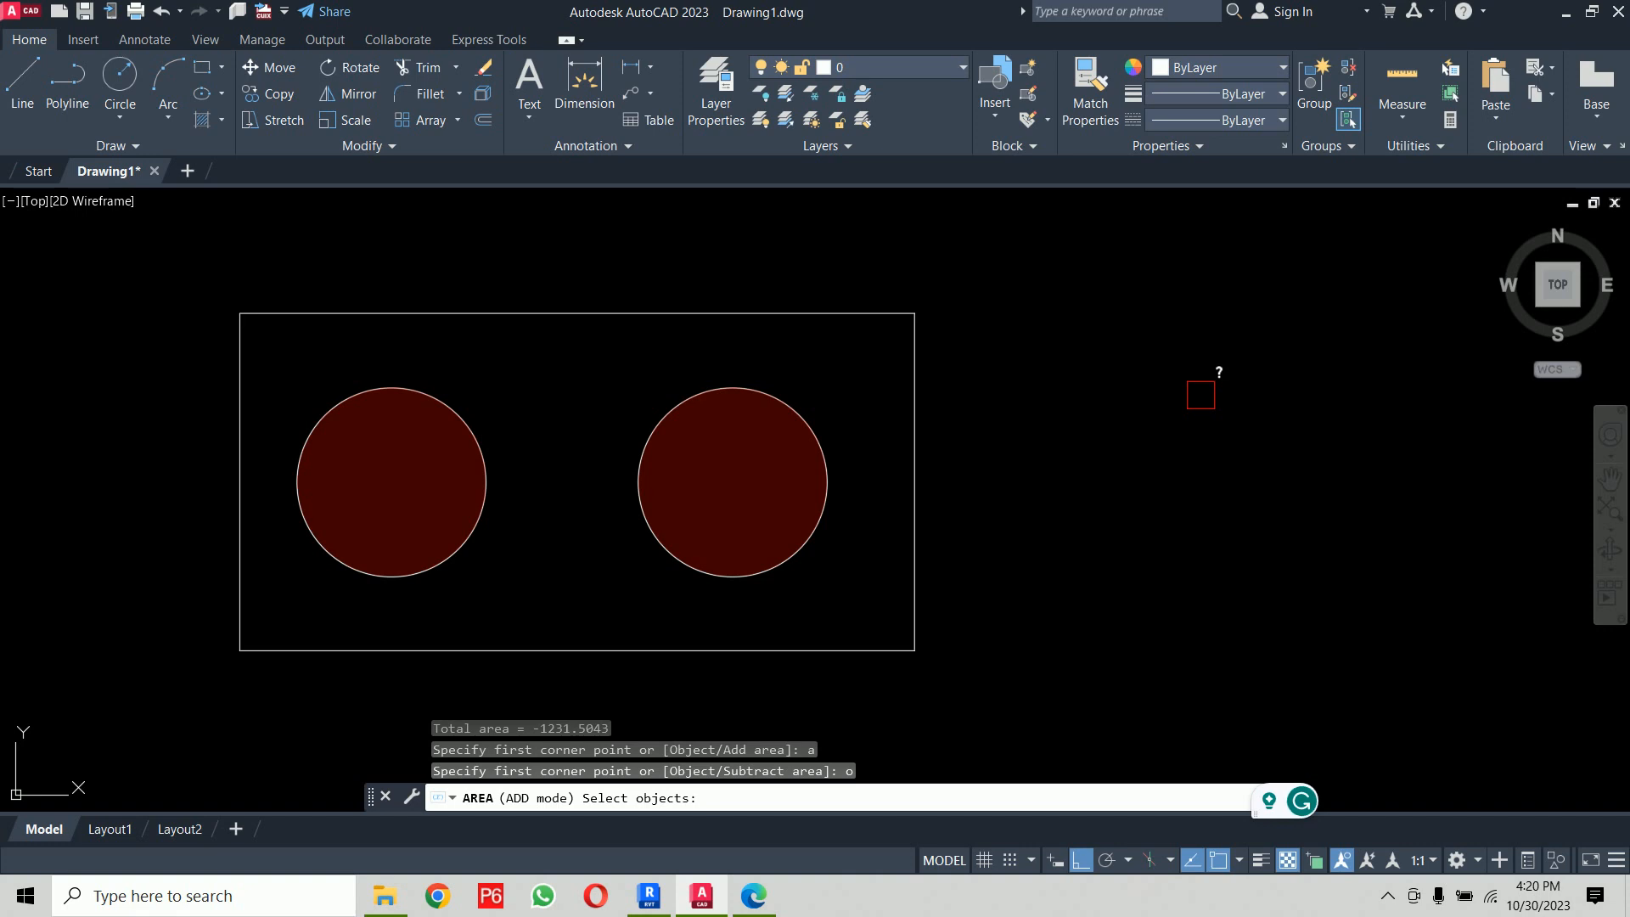
click(907, 317)
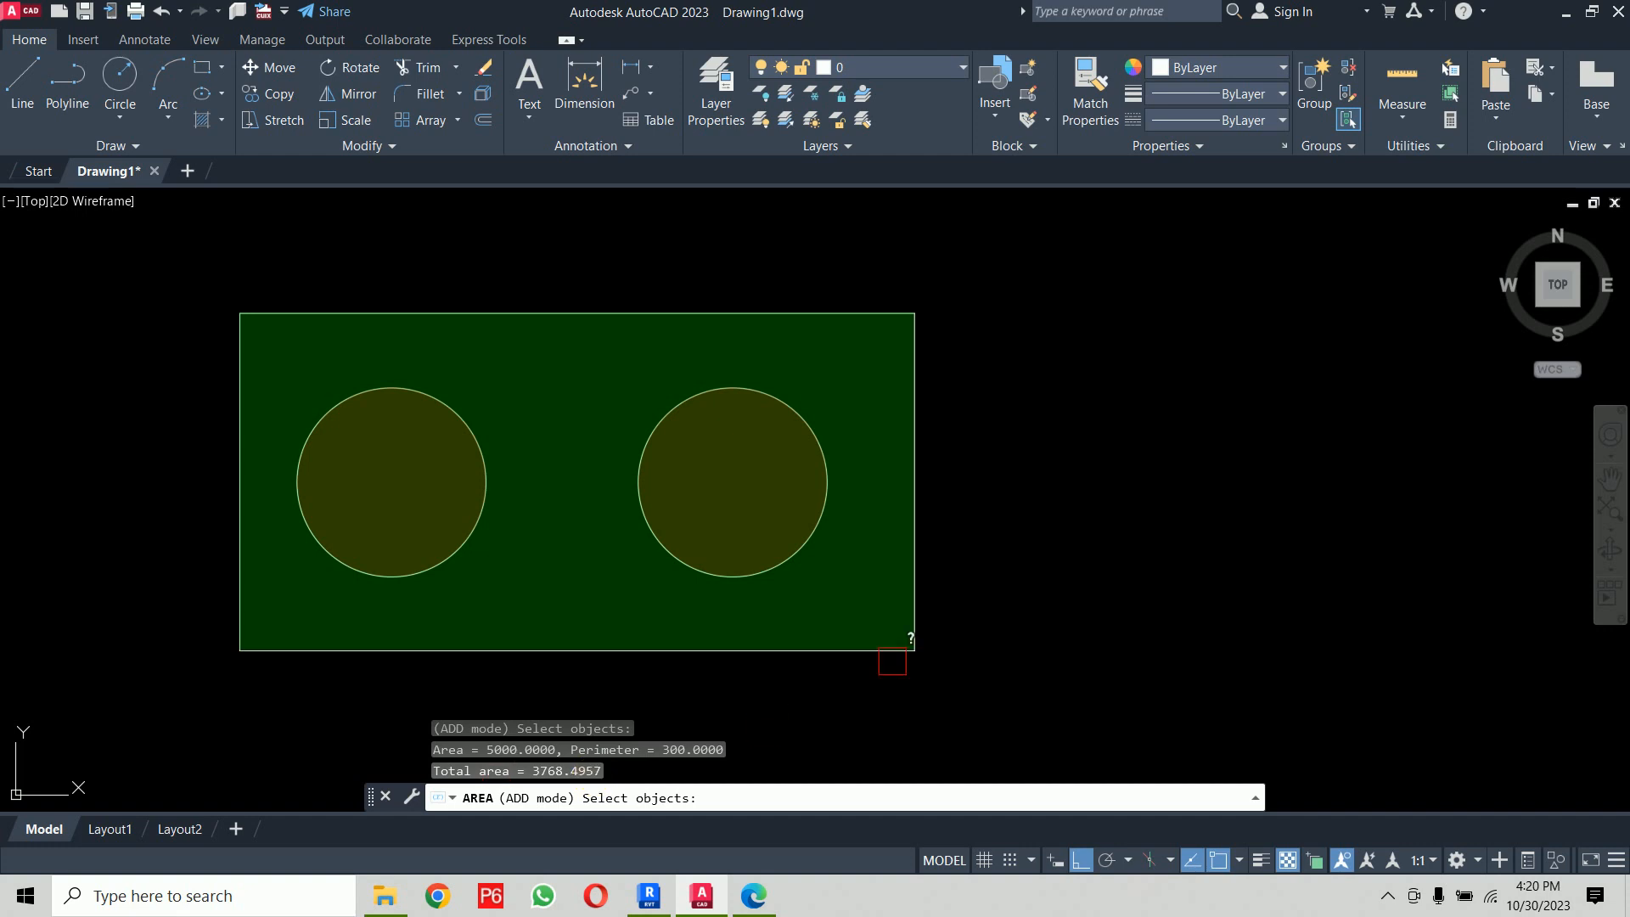
key(Escape)
key(Escape)
key(Escape)
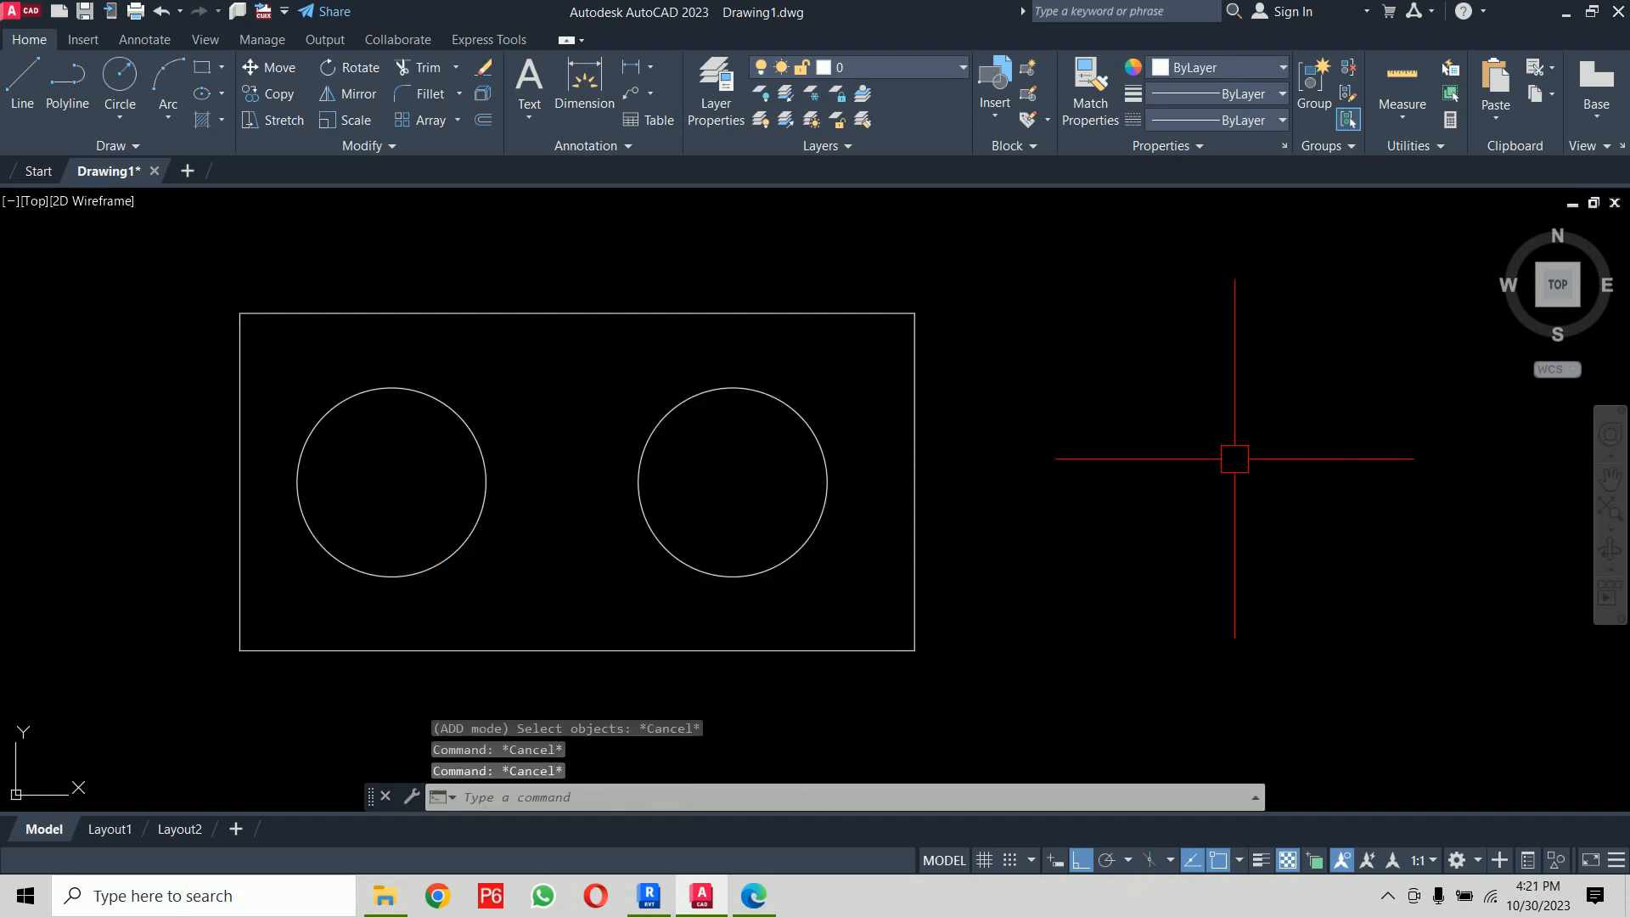
Step: Measure the area of the right circle alone with the Area command's Object option
text(aa)
key(Return)
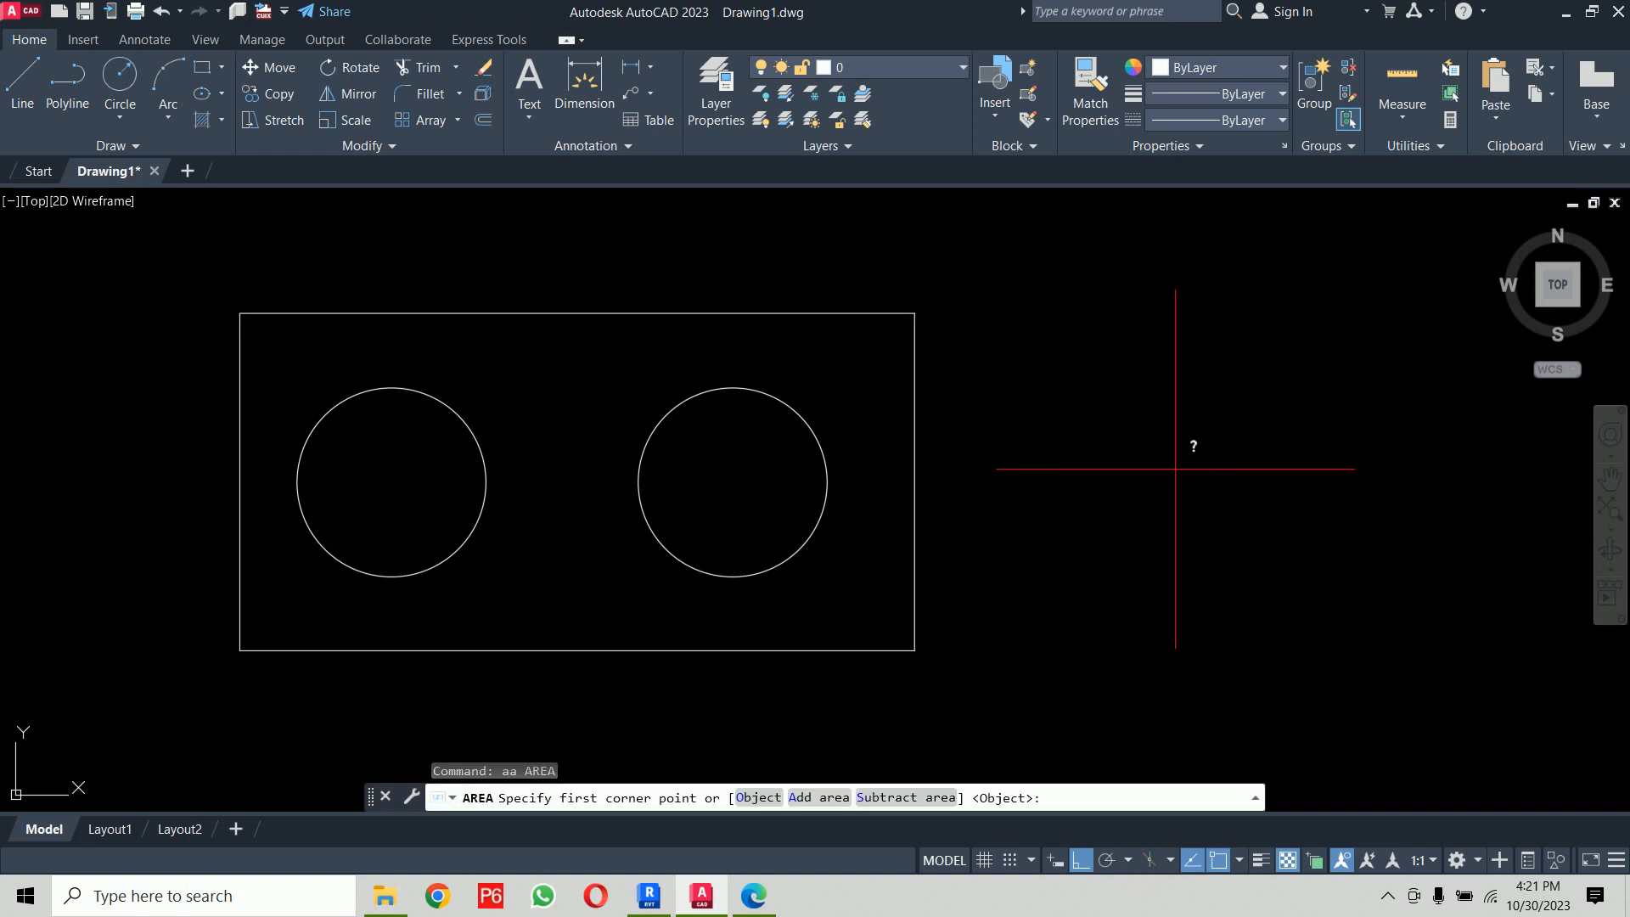
key(Return)
click(782, 394)
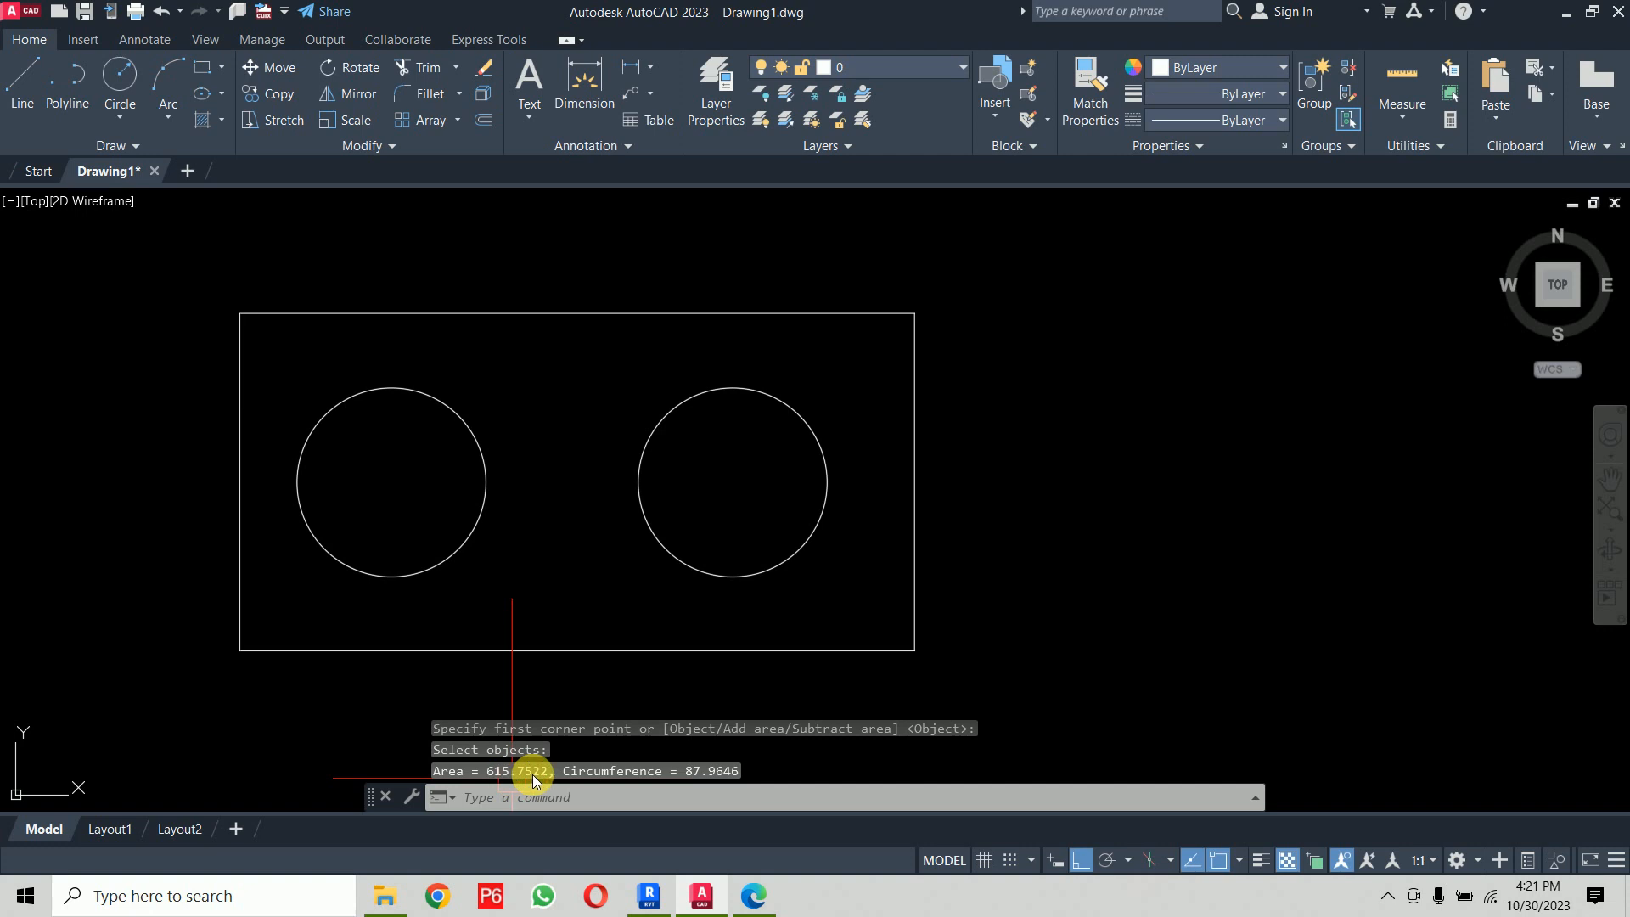
Step: Expand the command history and copy the right circle's area value from it
key(F2)
drag(509, 780, 448, 781)
right_click(450, 781)
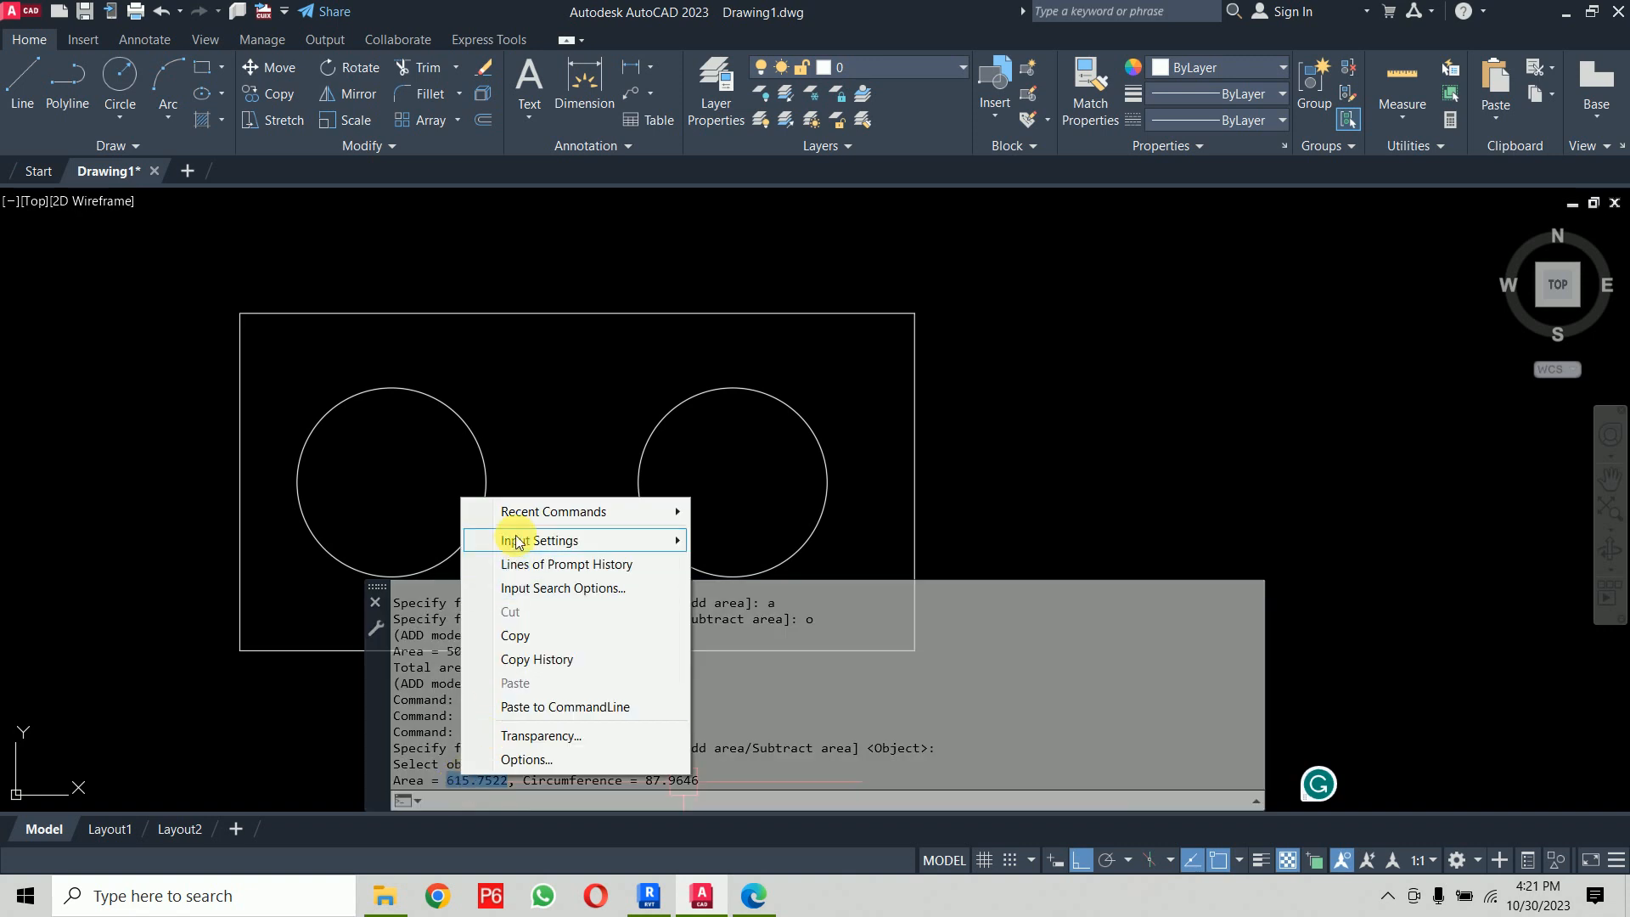
click(516, 635)
Step: Open the Windows Calculator, paste the copied circle area and multiply it by 2
click(7, 893)
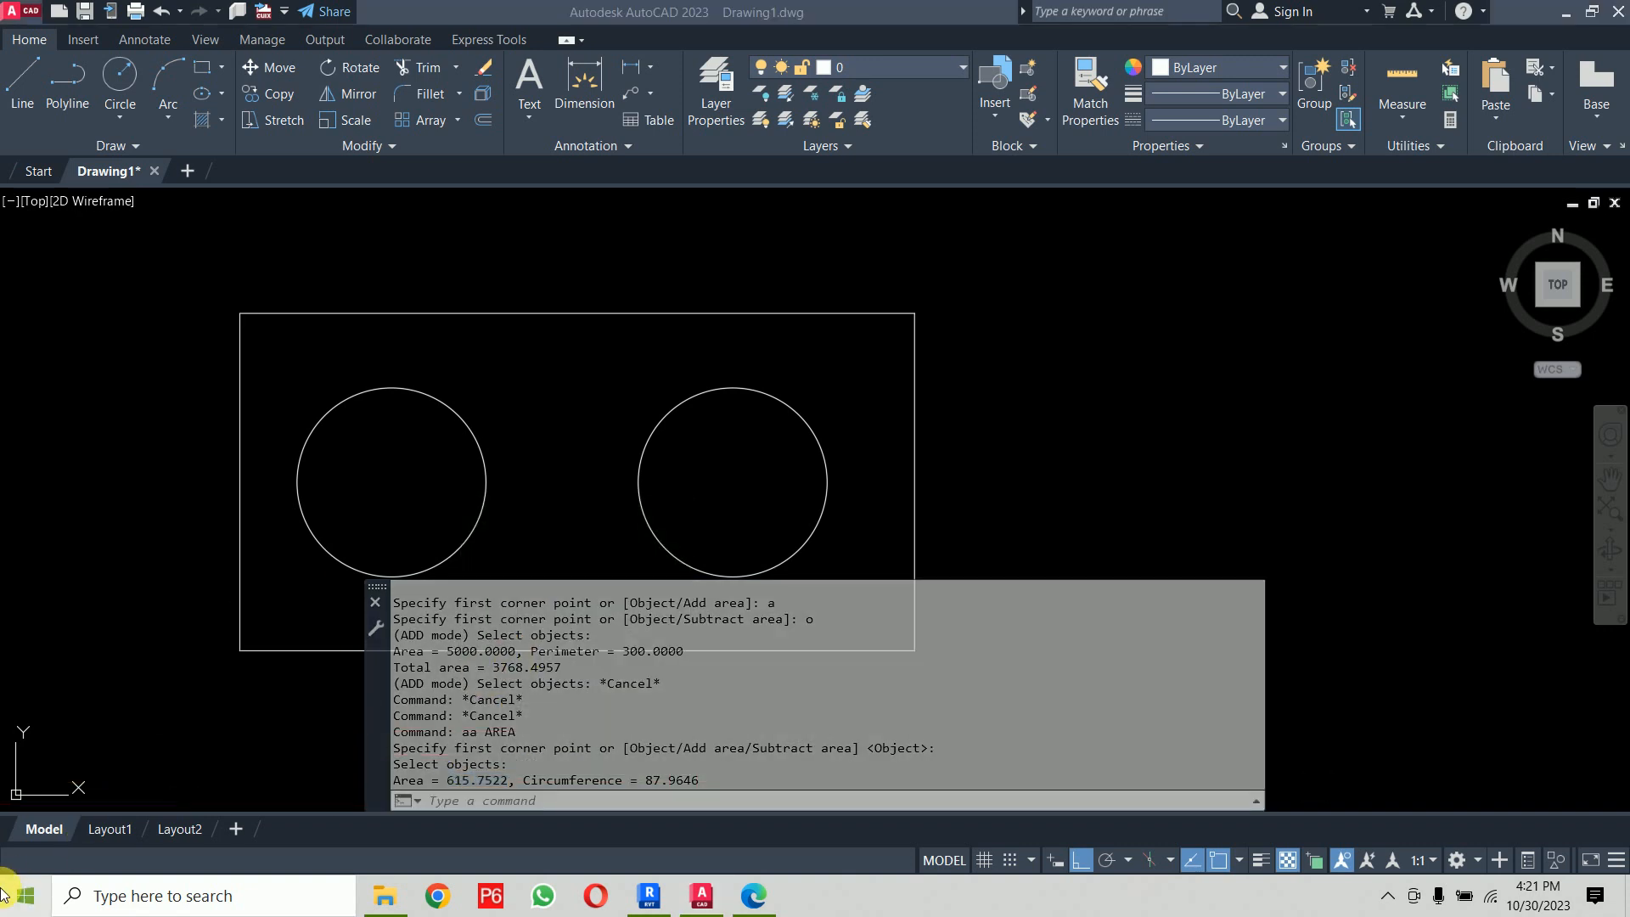
text(calc)
key(Return)
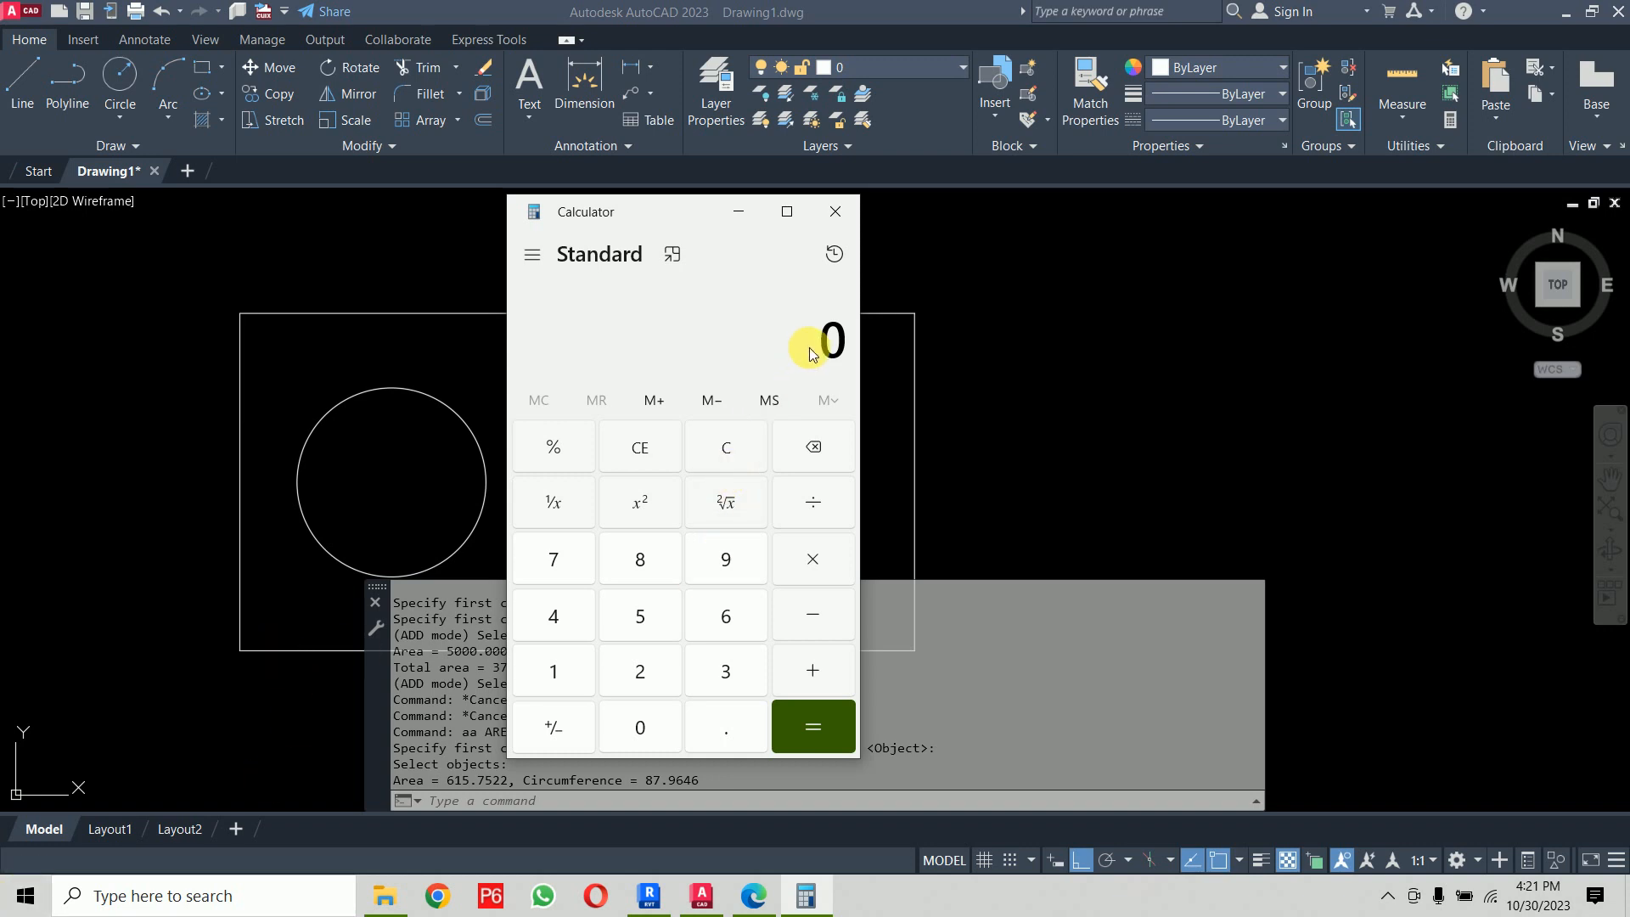
key(ctrl+v)
click(813, 558)
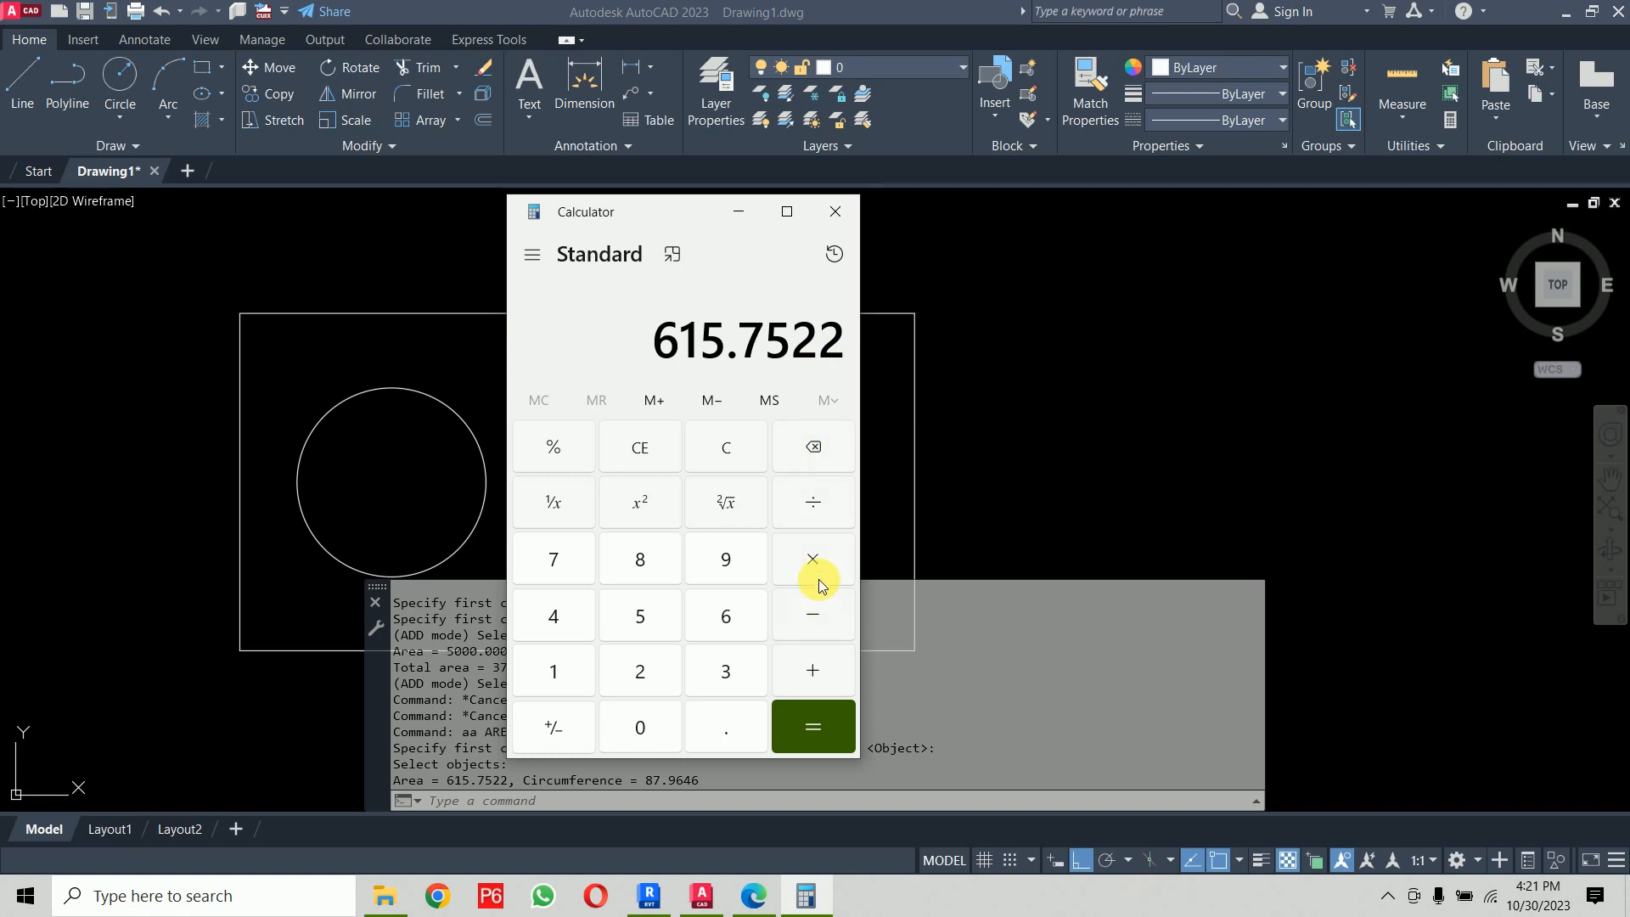
click(663, 668)
click(836, 737)
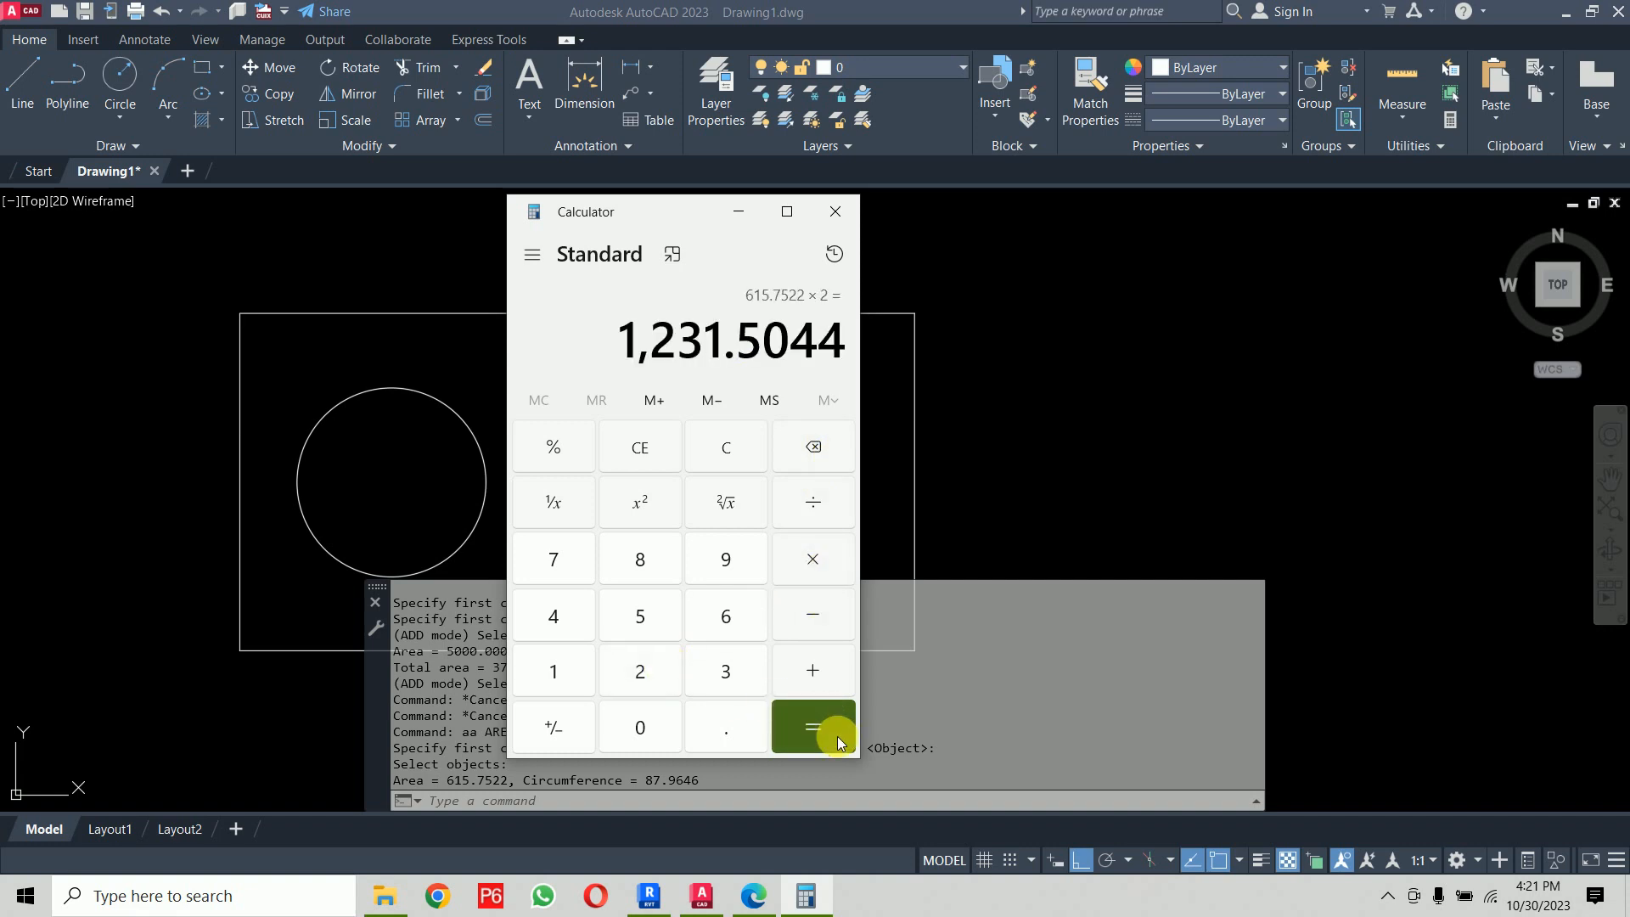
Step: Subtract the rectangle's area of 5000 from the doubled circle area in the Calculator
click(817, 617)
click(619, 614)
click(628, 712)
click(628, 711)
click(627, 711)
click(813, 732)
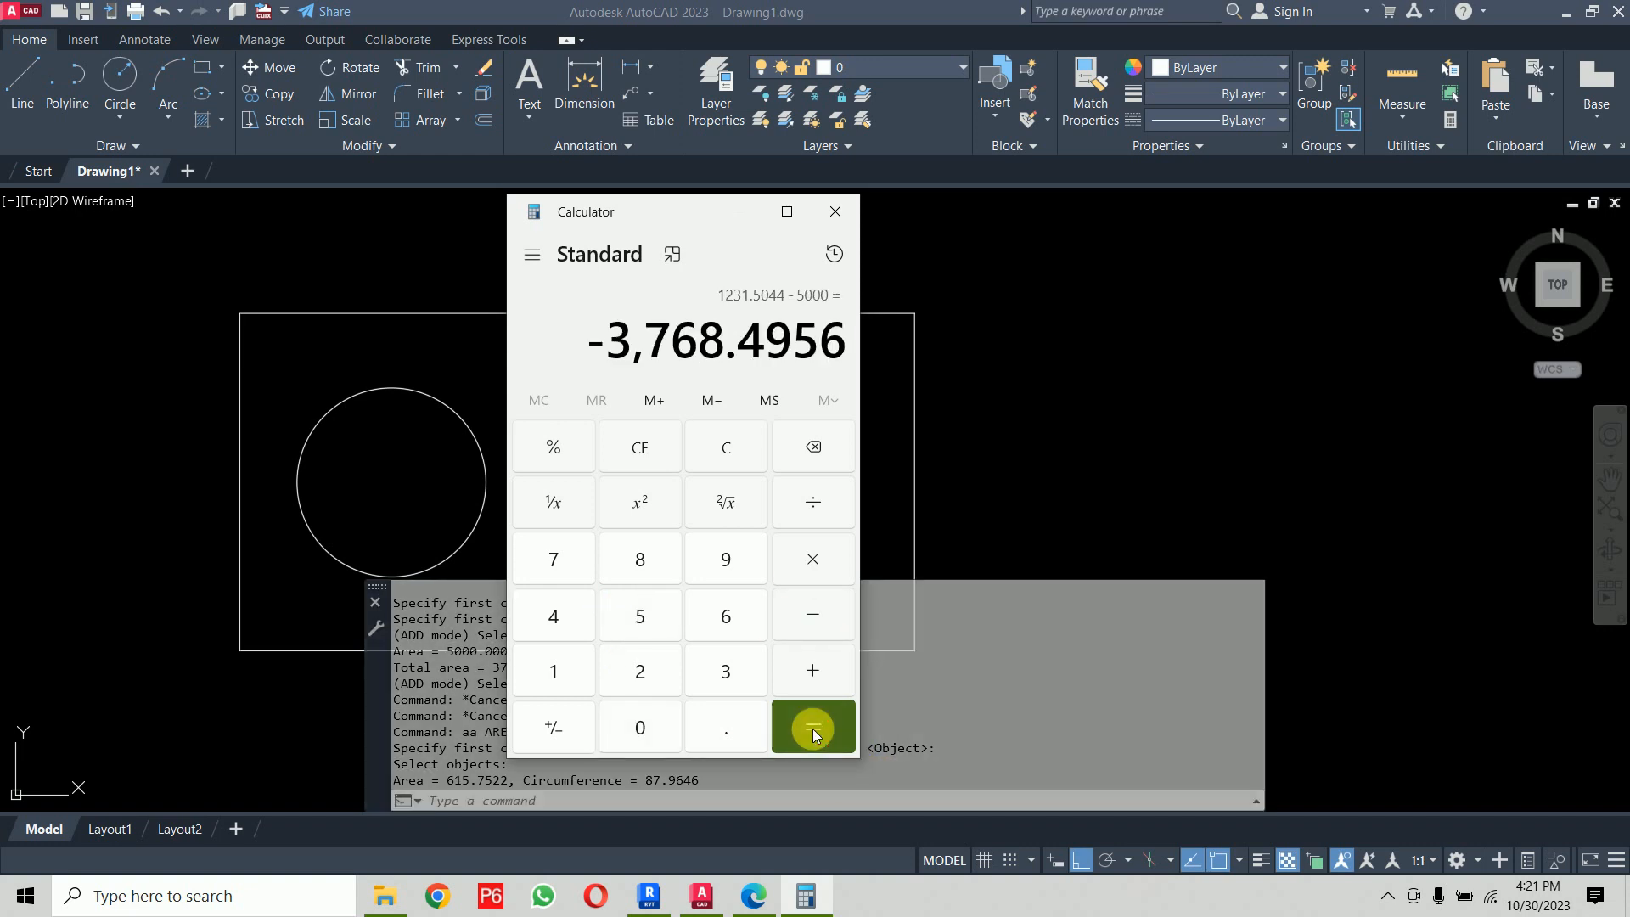
Step: Compare the Calculator result with the total area in AutoCAD's command history, and close the Calculator
mouse_move(620, 216)
mouse_down()
mouse_move(922, 161)
mouse_move(1070, 110)
mouse_up()
drag(492, 667, 586, 678)
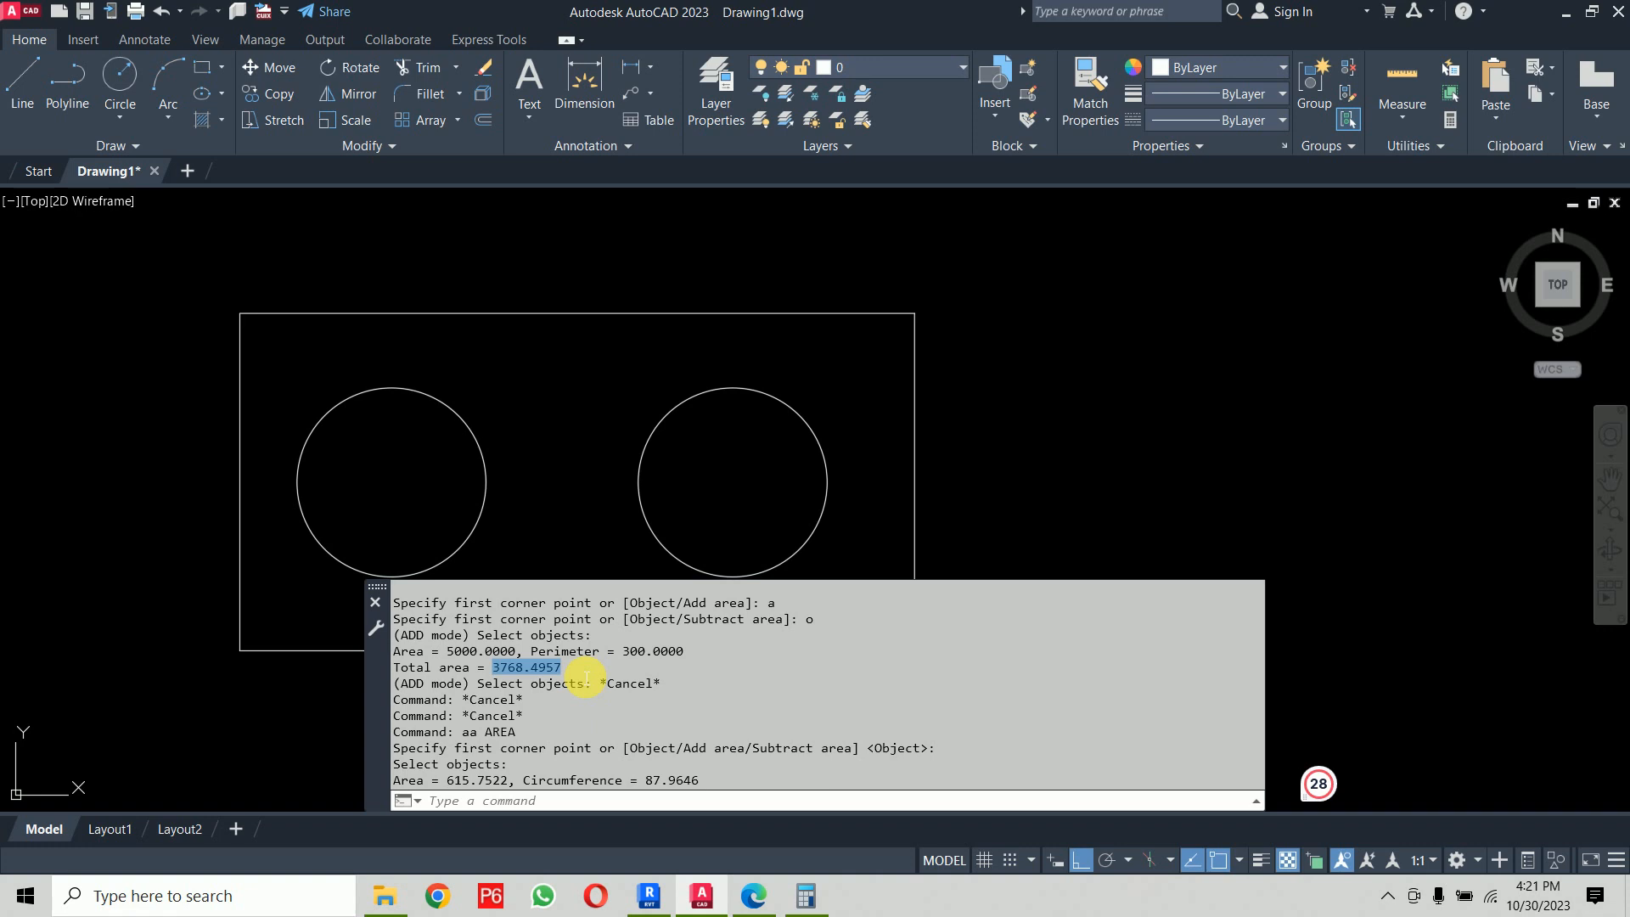
click(806, 896)
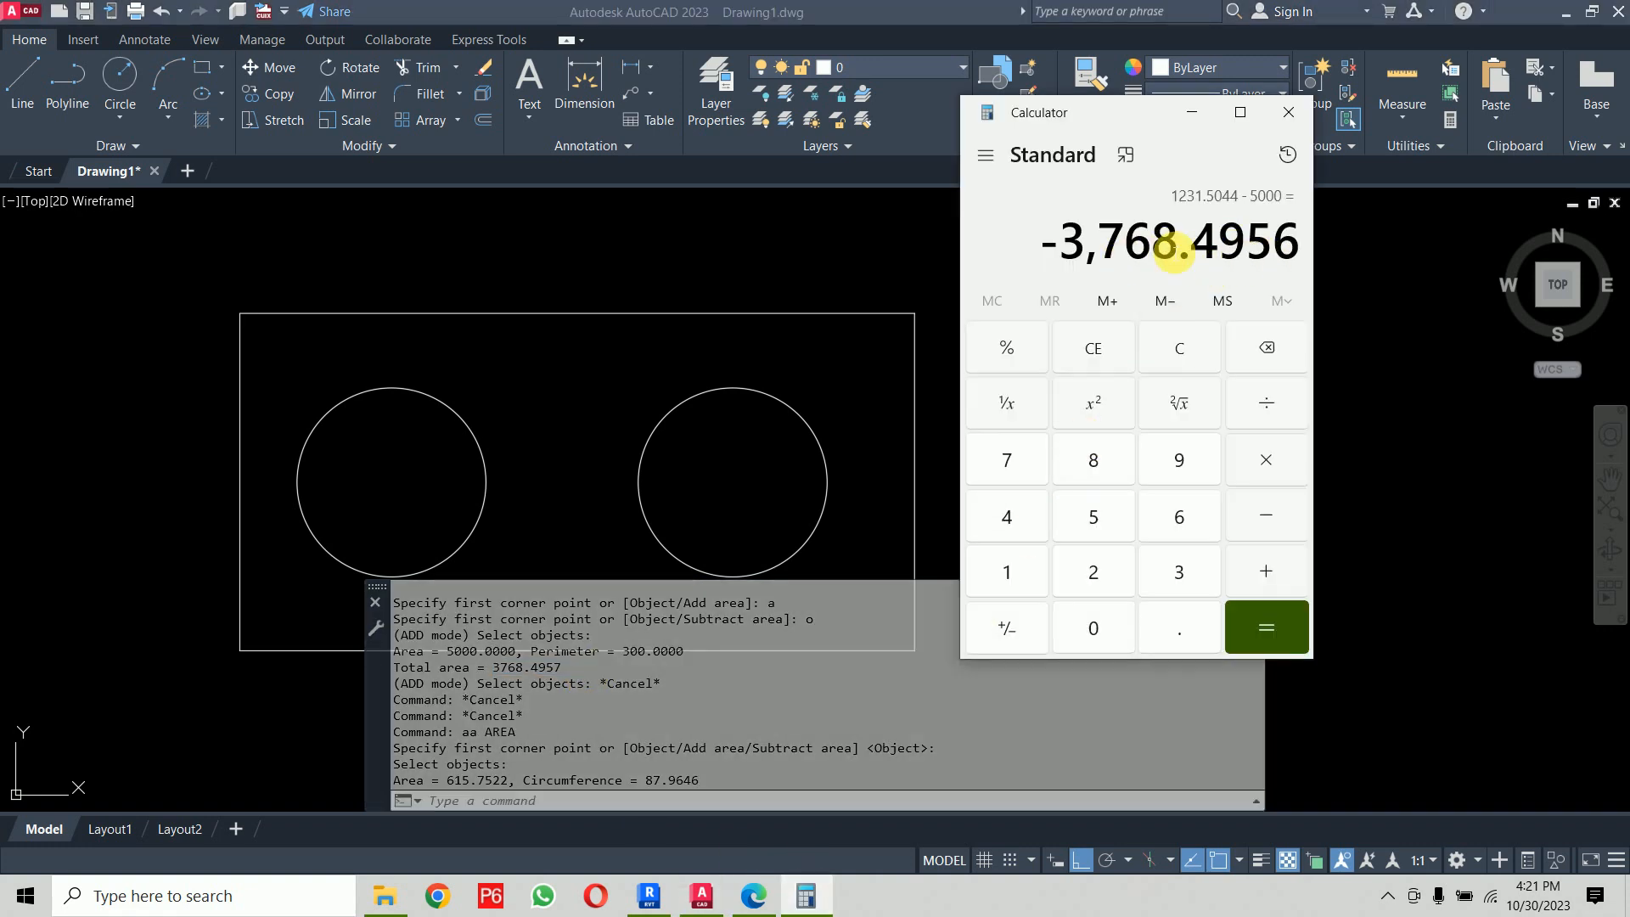
key(Escape)
click(1288, 112)
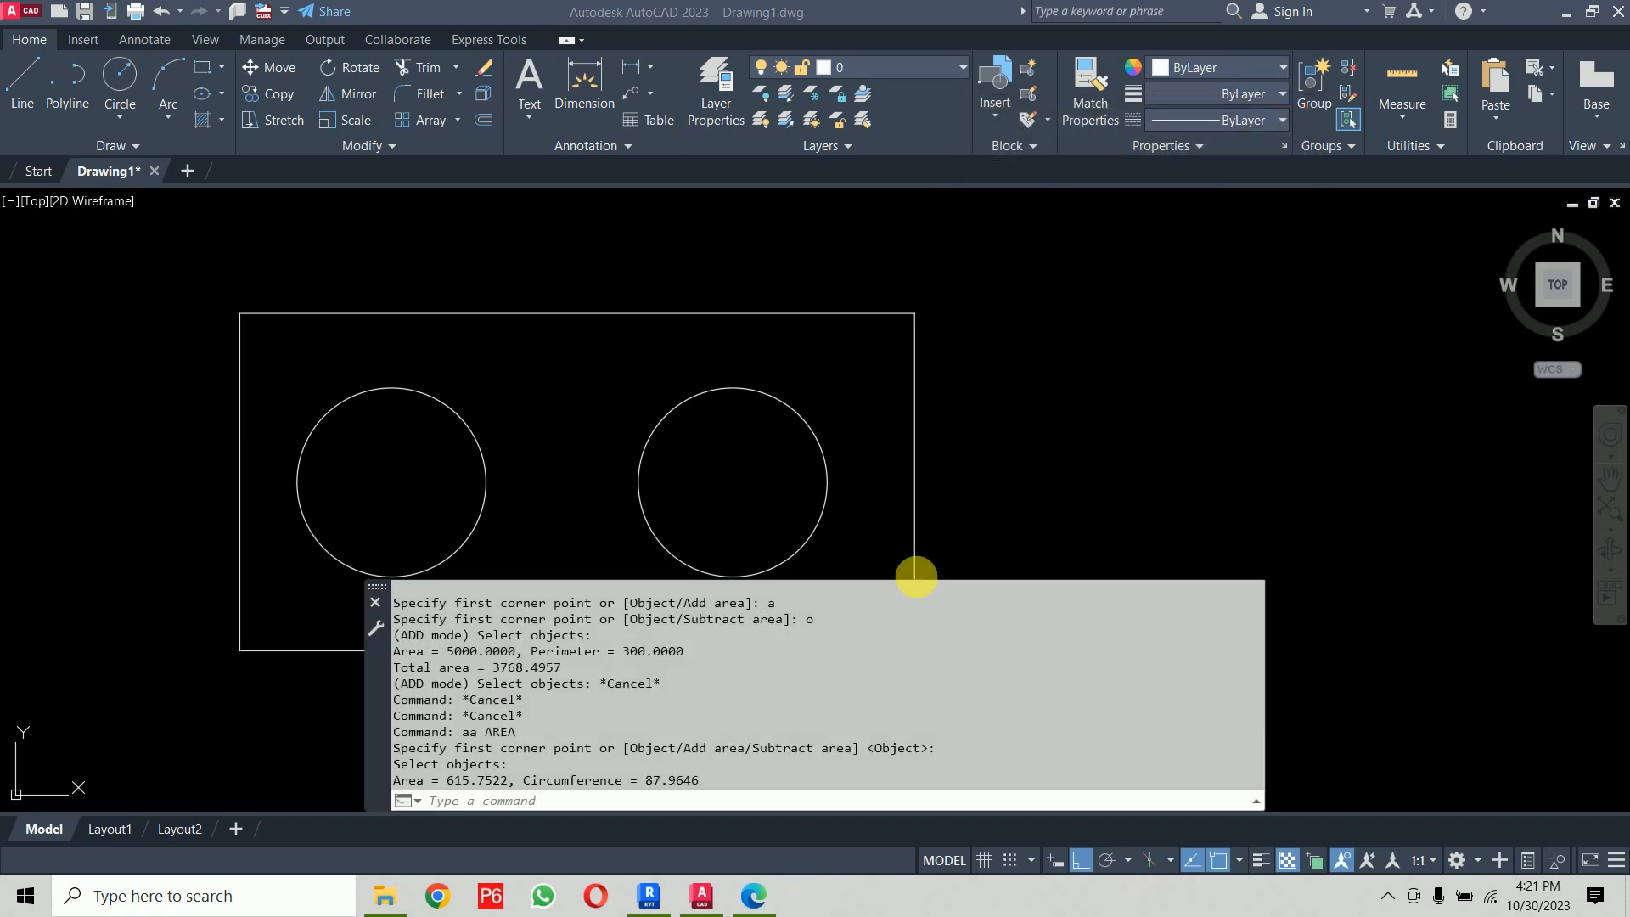
Step: Review the Area command's subtract and add entries in the expanded command history, and switch to the Autocad Class.pdf notes in Edge
drag(884, 579, 886, 809)
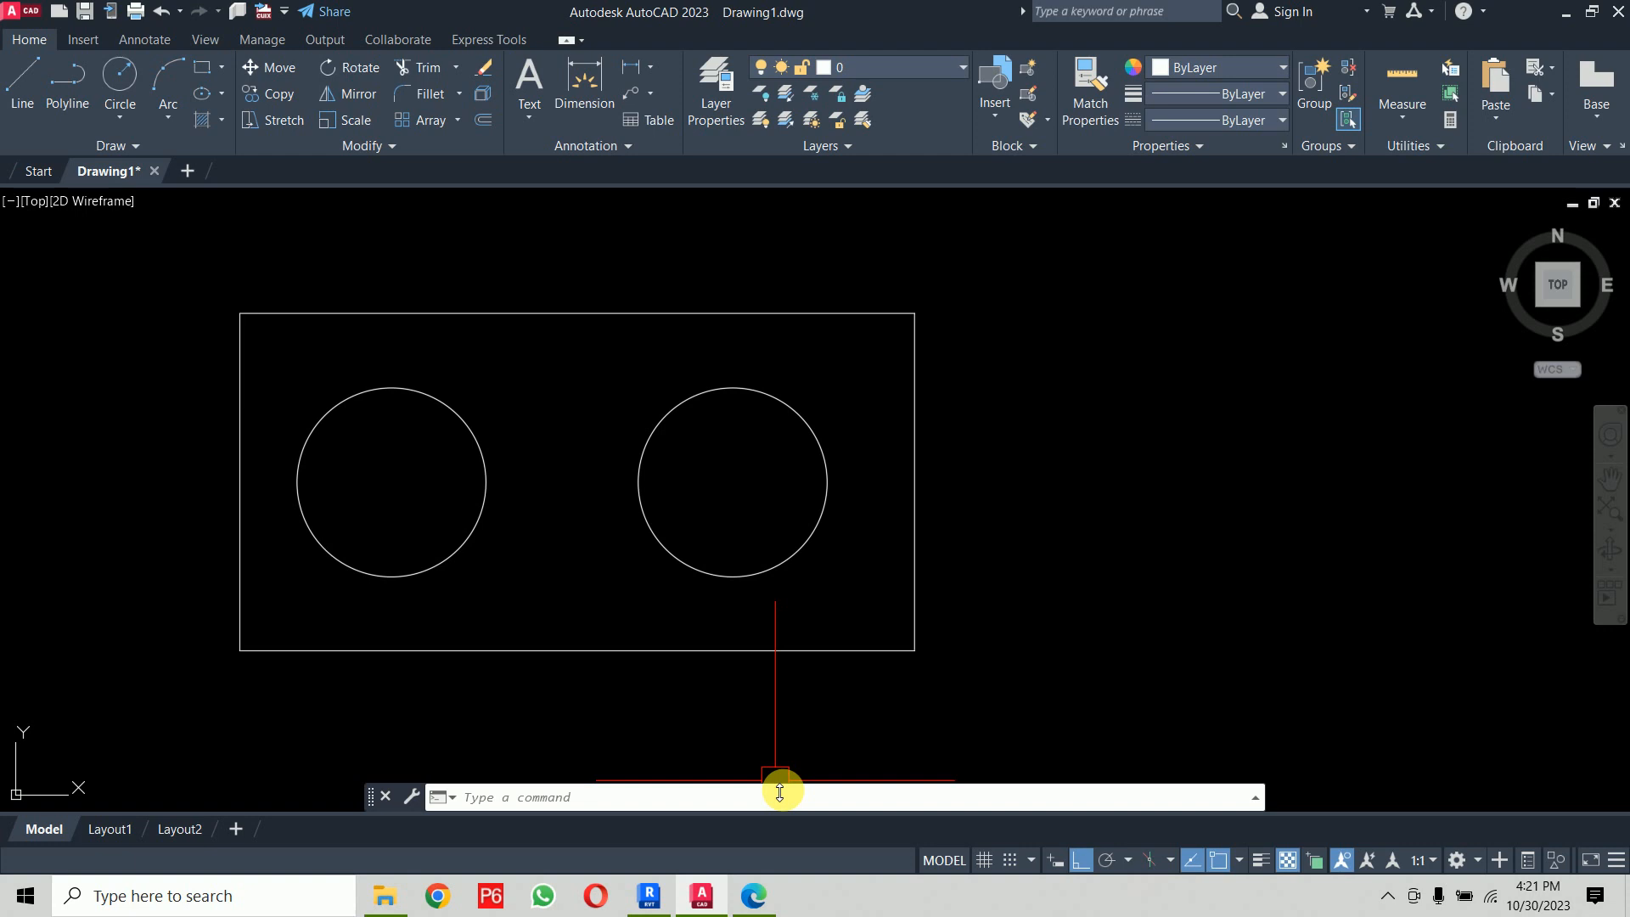
drag(780, 792, 812, 259)
scroll(957, 588, up, 8)
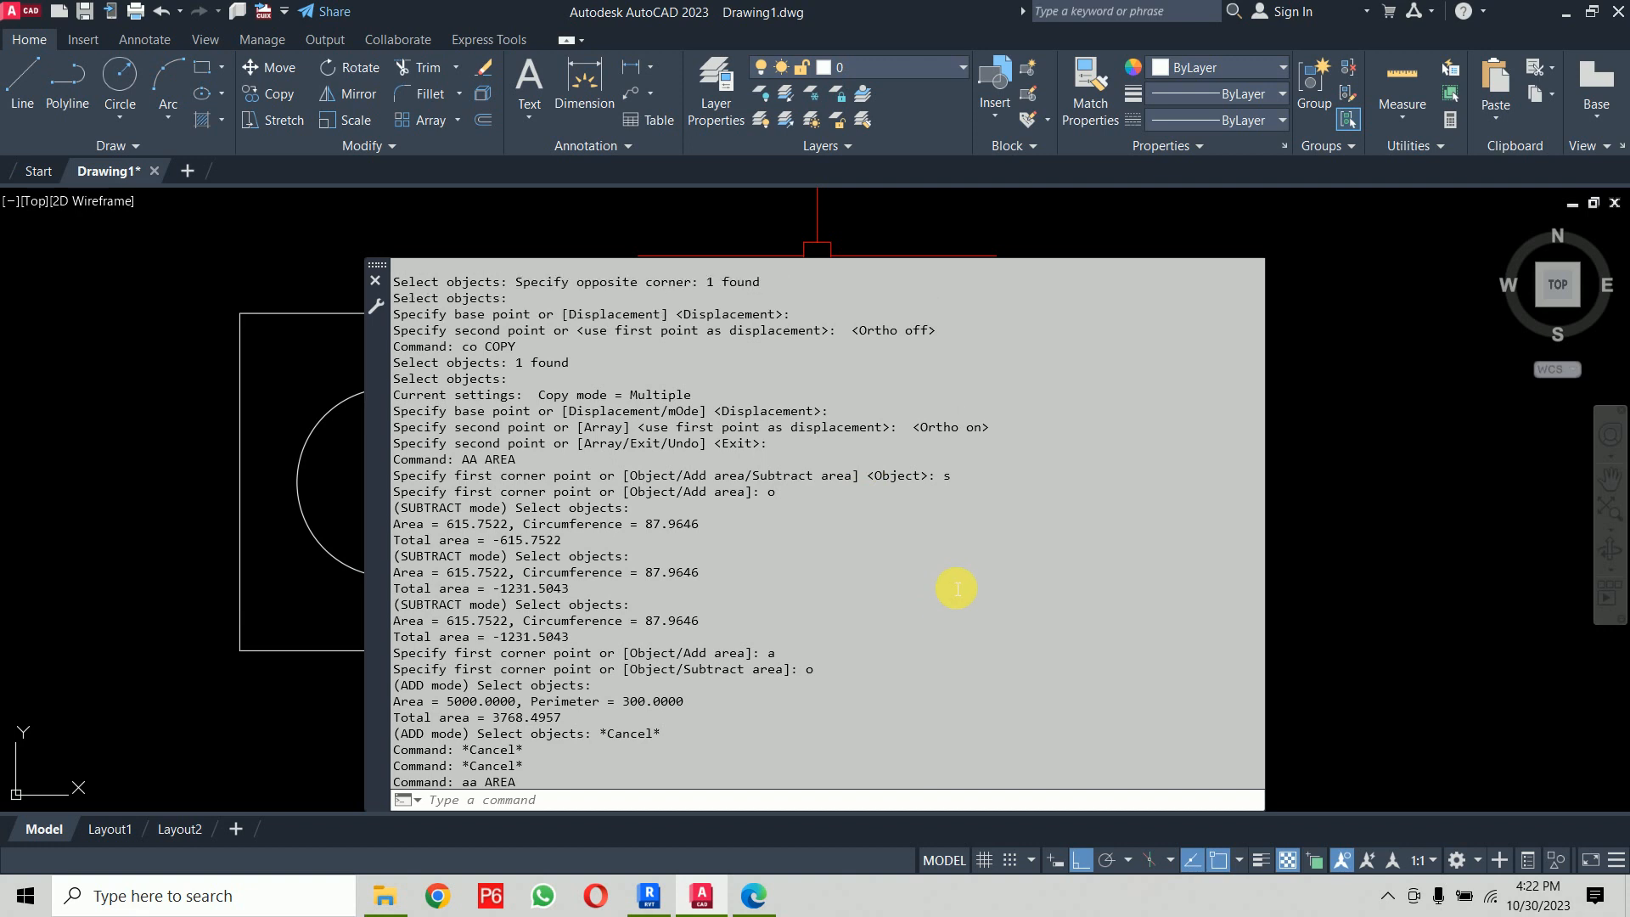
scroll(957, 588, up, 11)
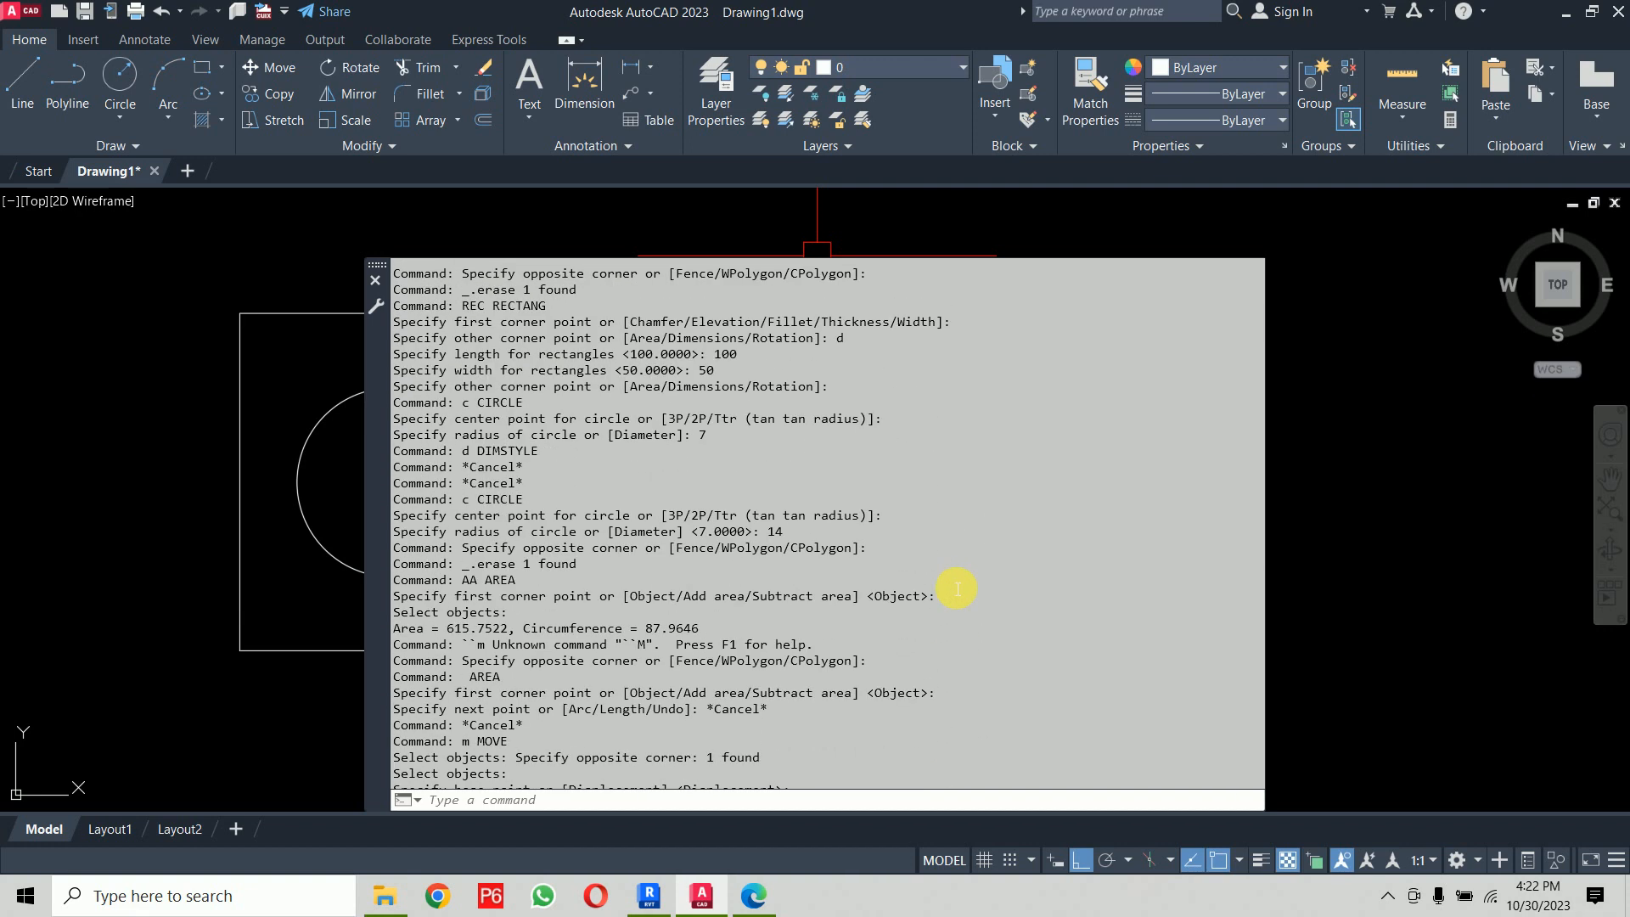
scroll(958, 589, down, 20)
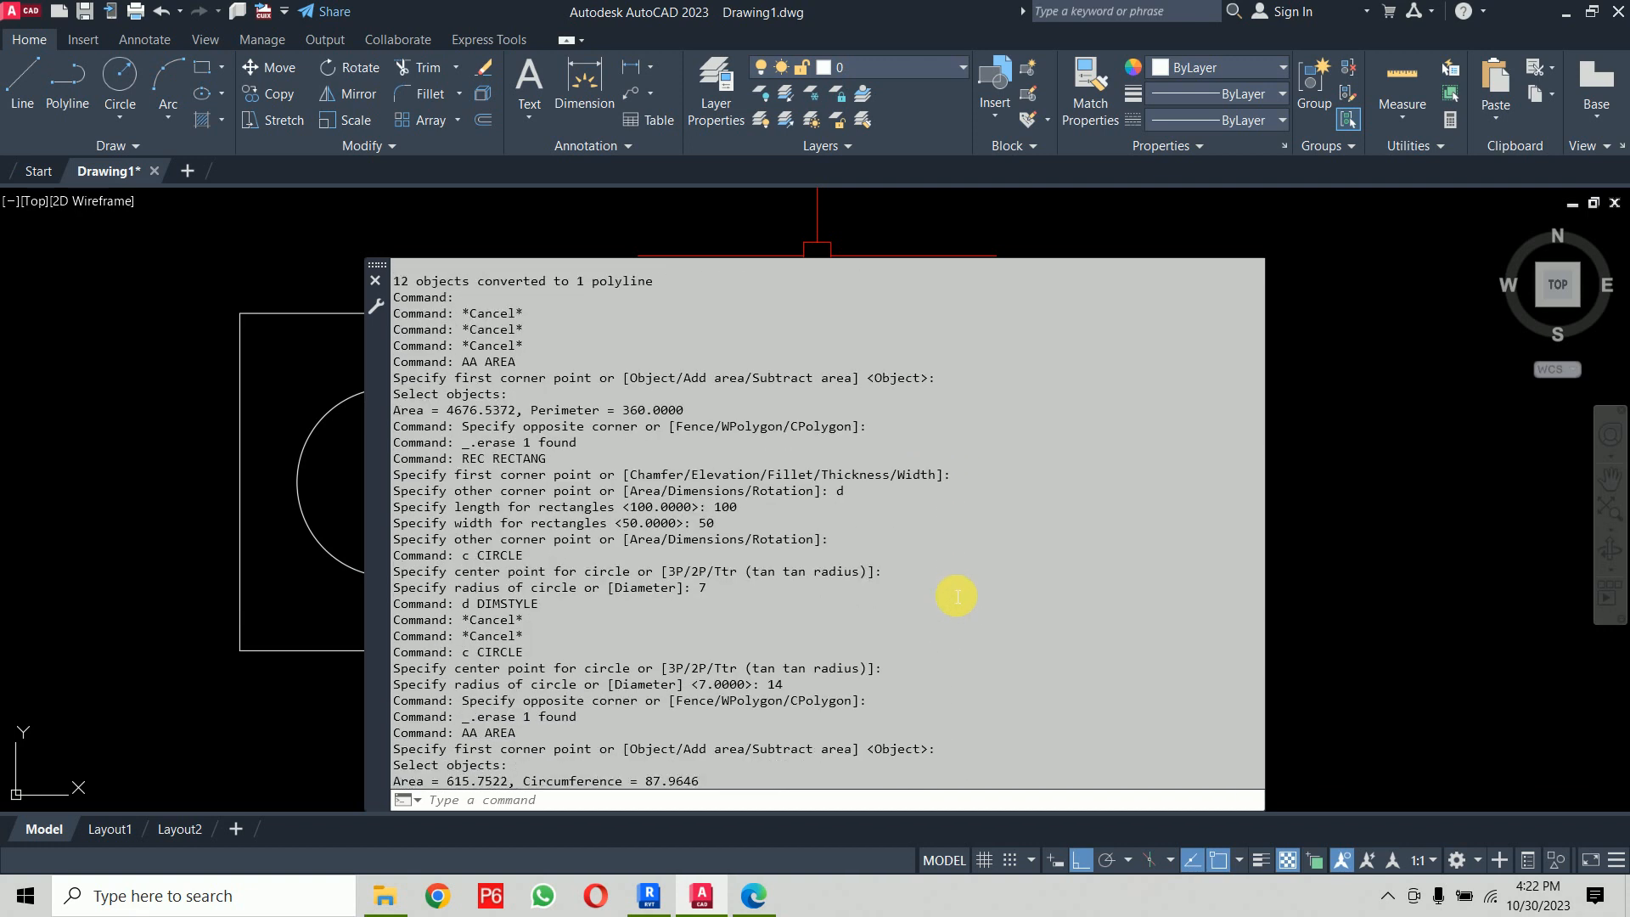
scroll(957, 600, down, 2)
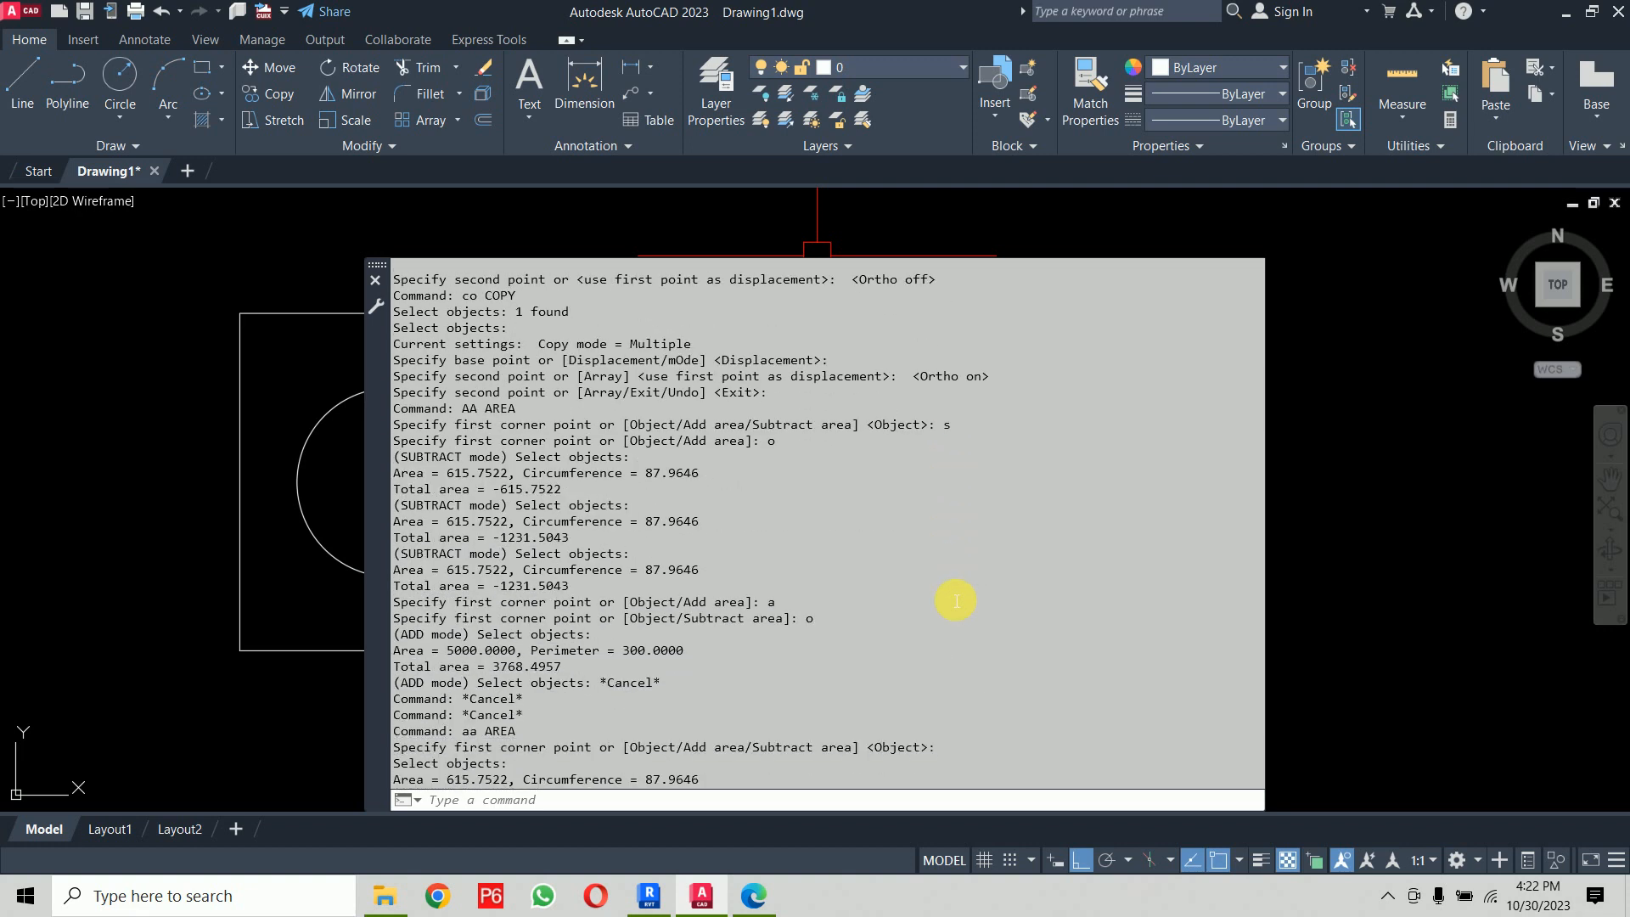
text(``)
key(Escape)
key(Escape)
key(Escape)
key(Escape)
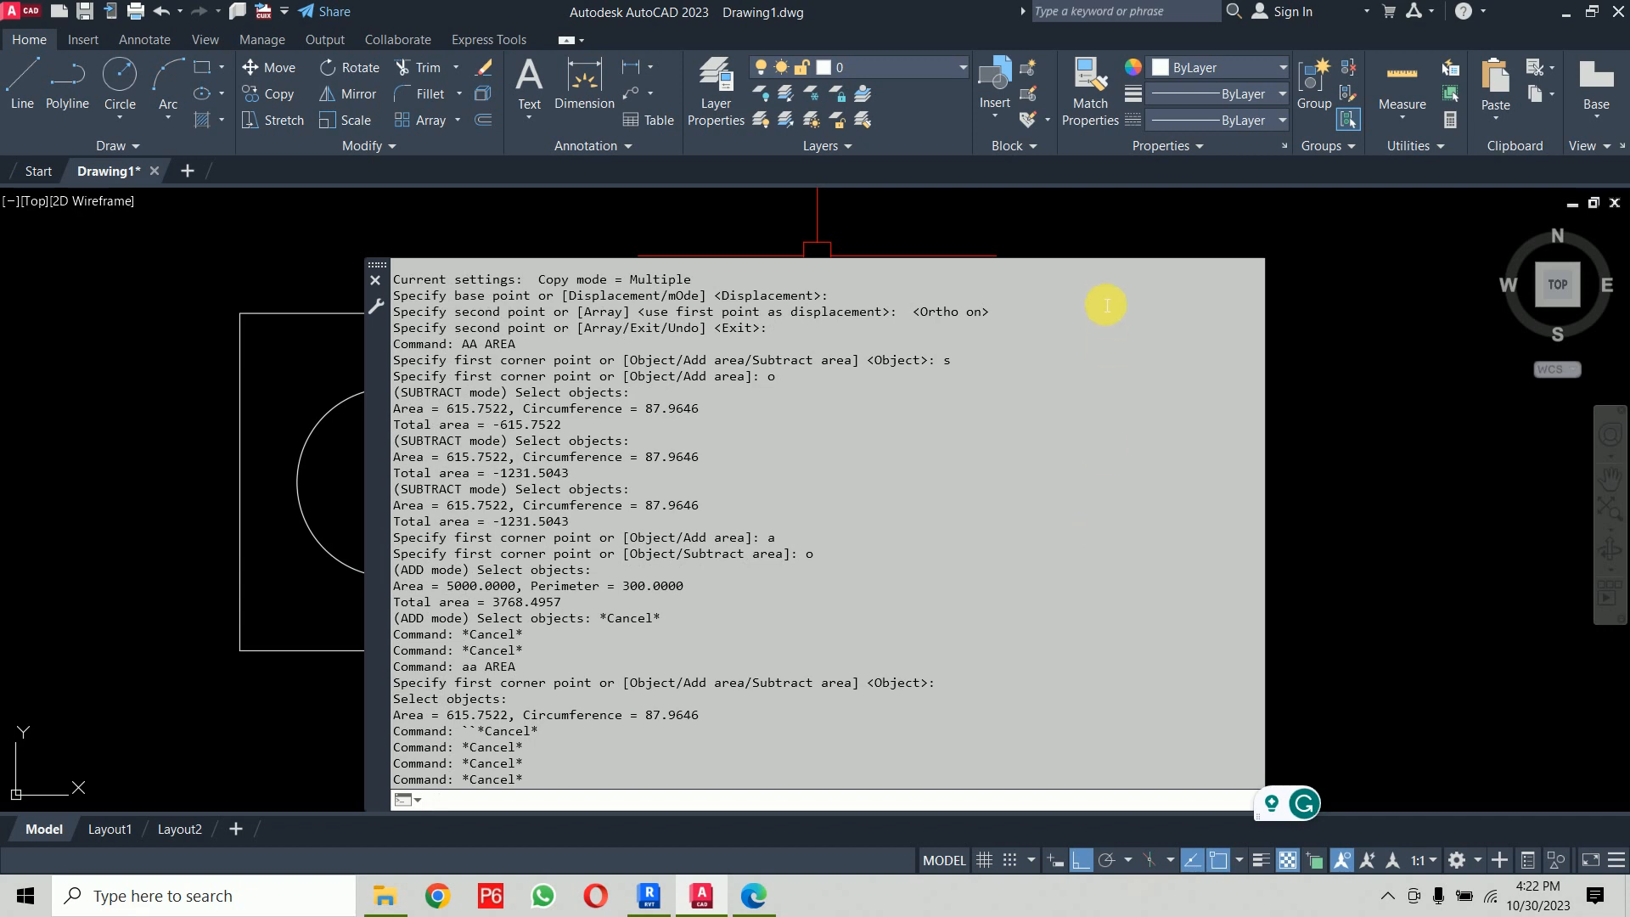
drag(1085, 261, 1078, 817)
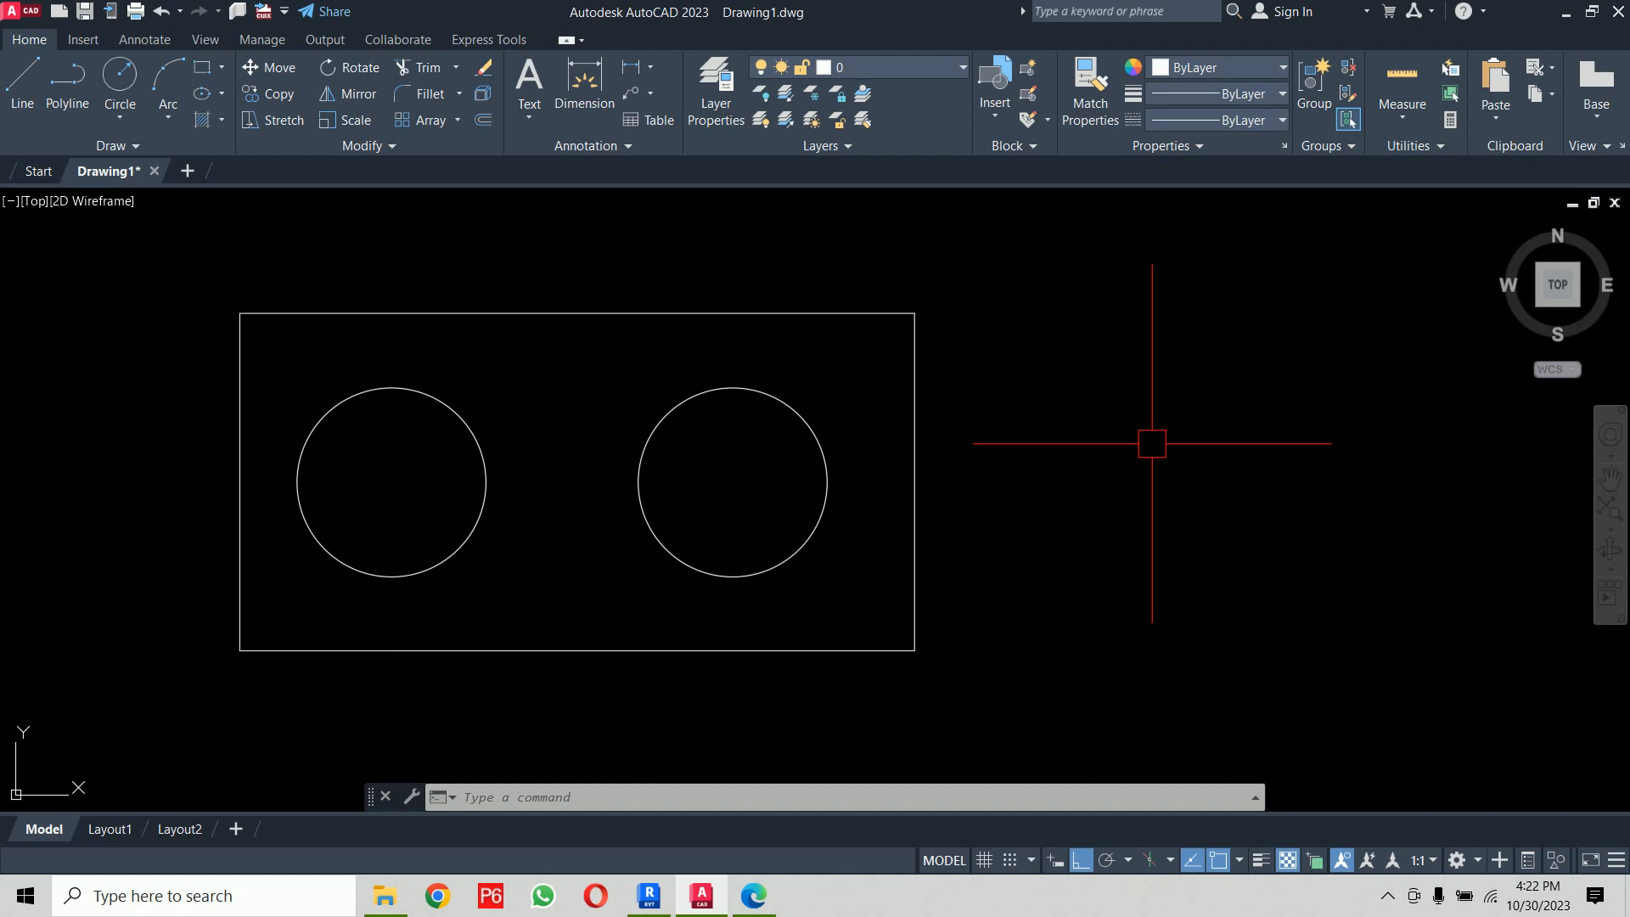
middle_drag(1088, 360, 1092, 373)
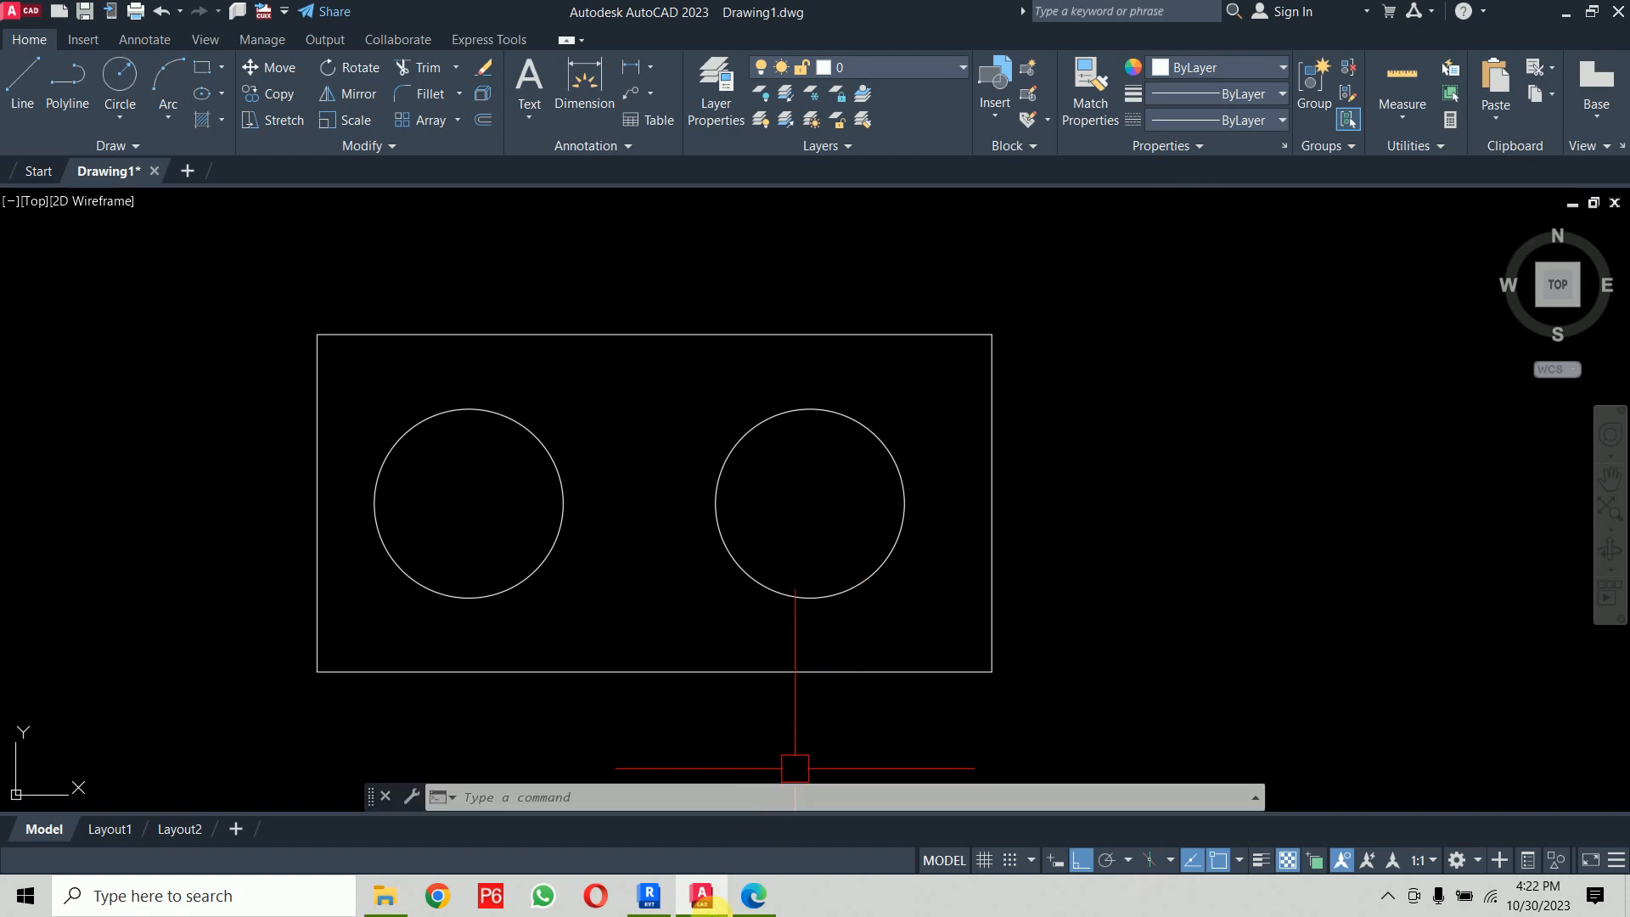
click(754, 905)
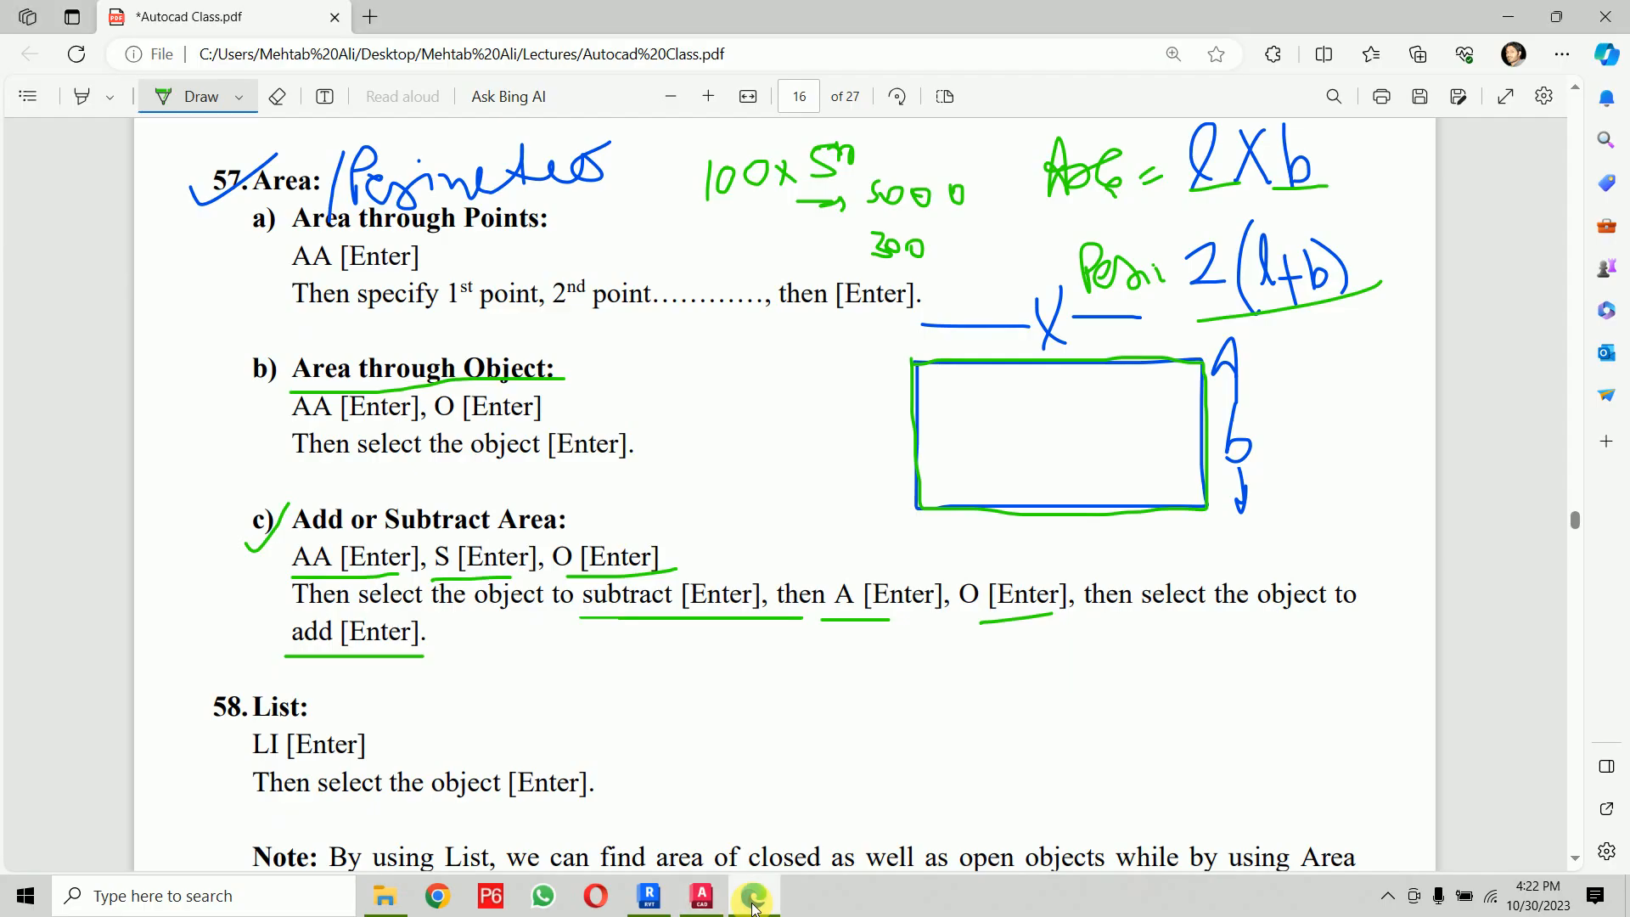
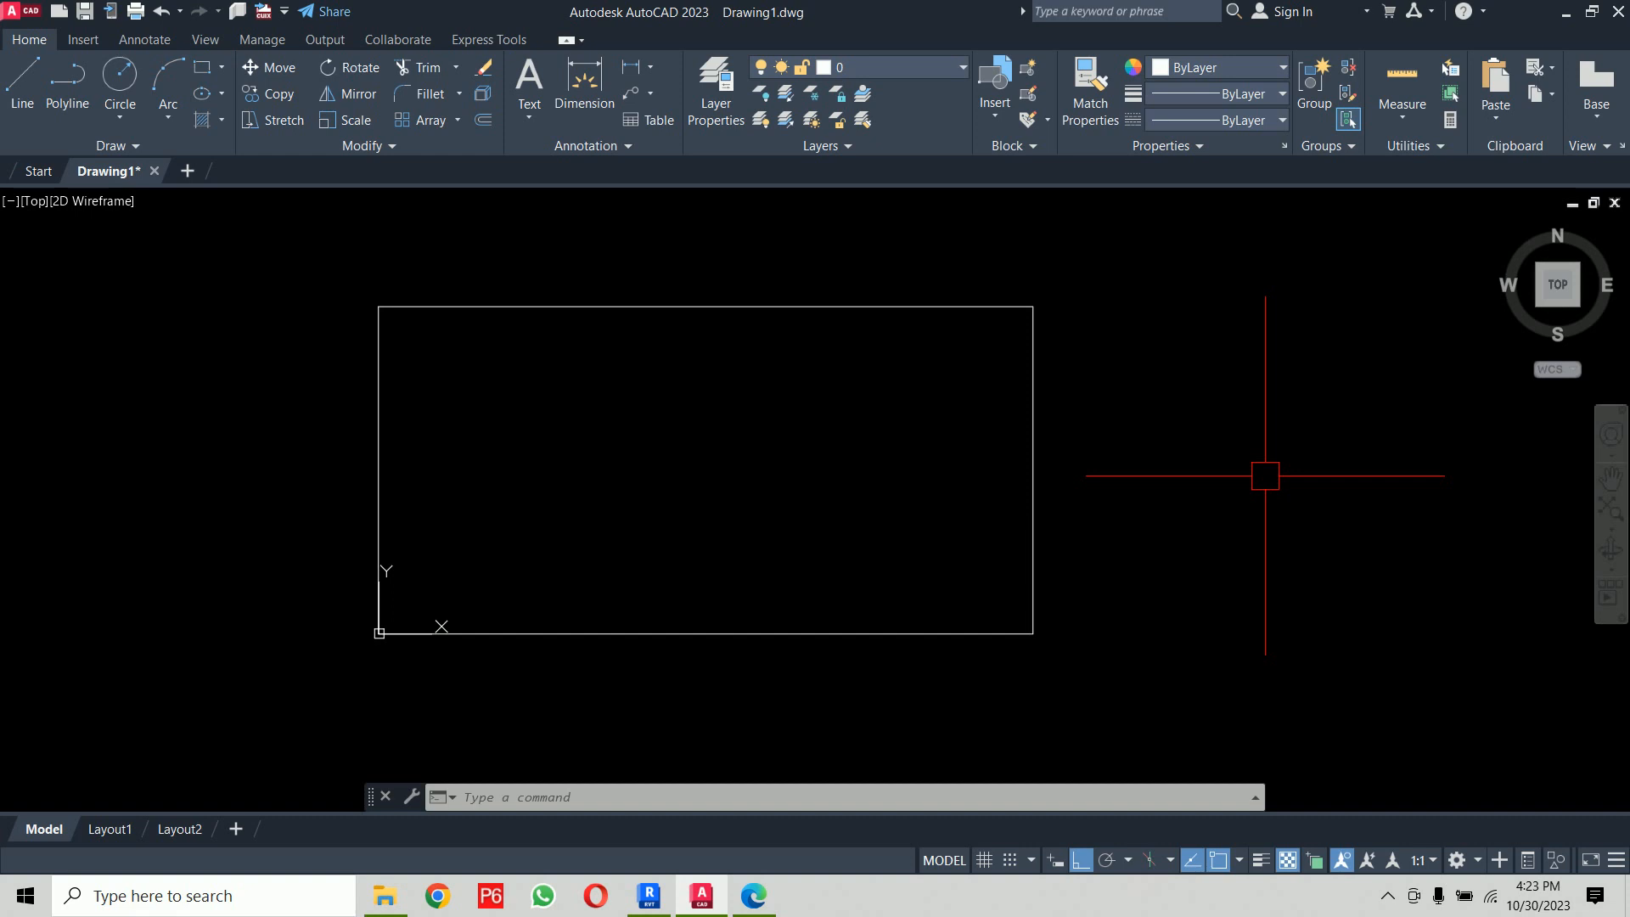
Step: Add linear dimensions to the rectangle's top edge and right edge, placing them outside the shape
text(dli)
key(Return)
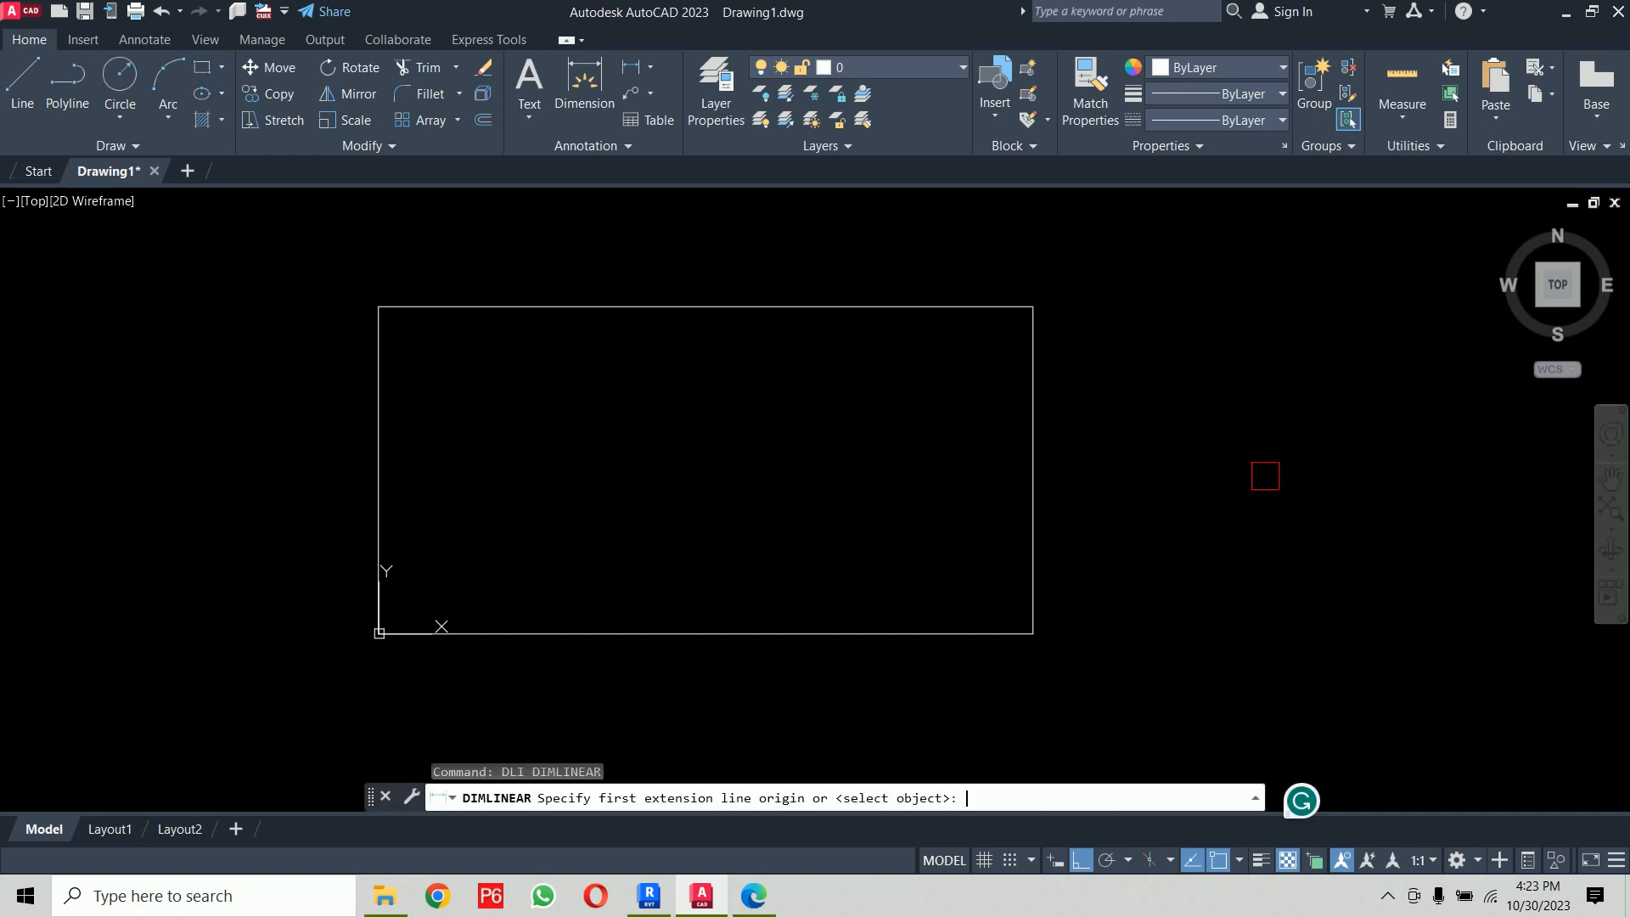
key(Return)
click(862, 306)
click(815, 272)
key(Return)
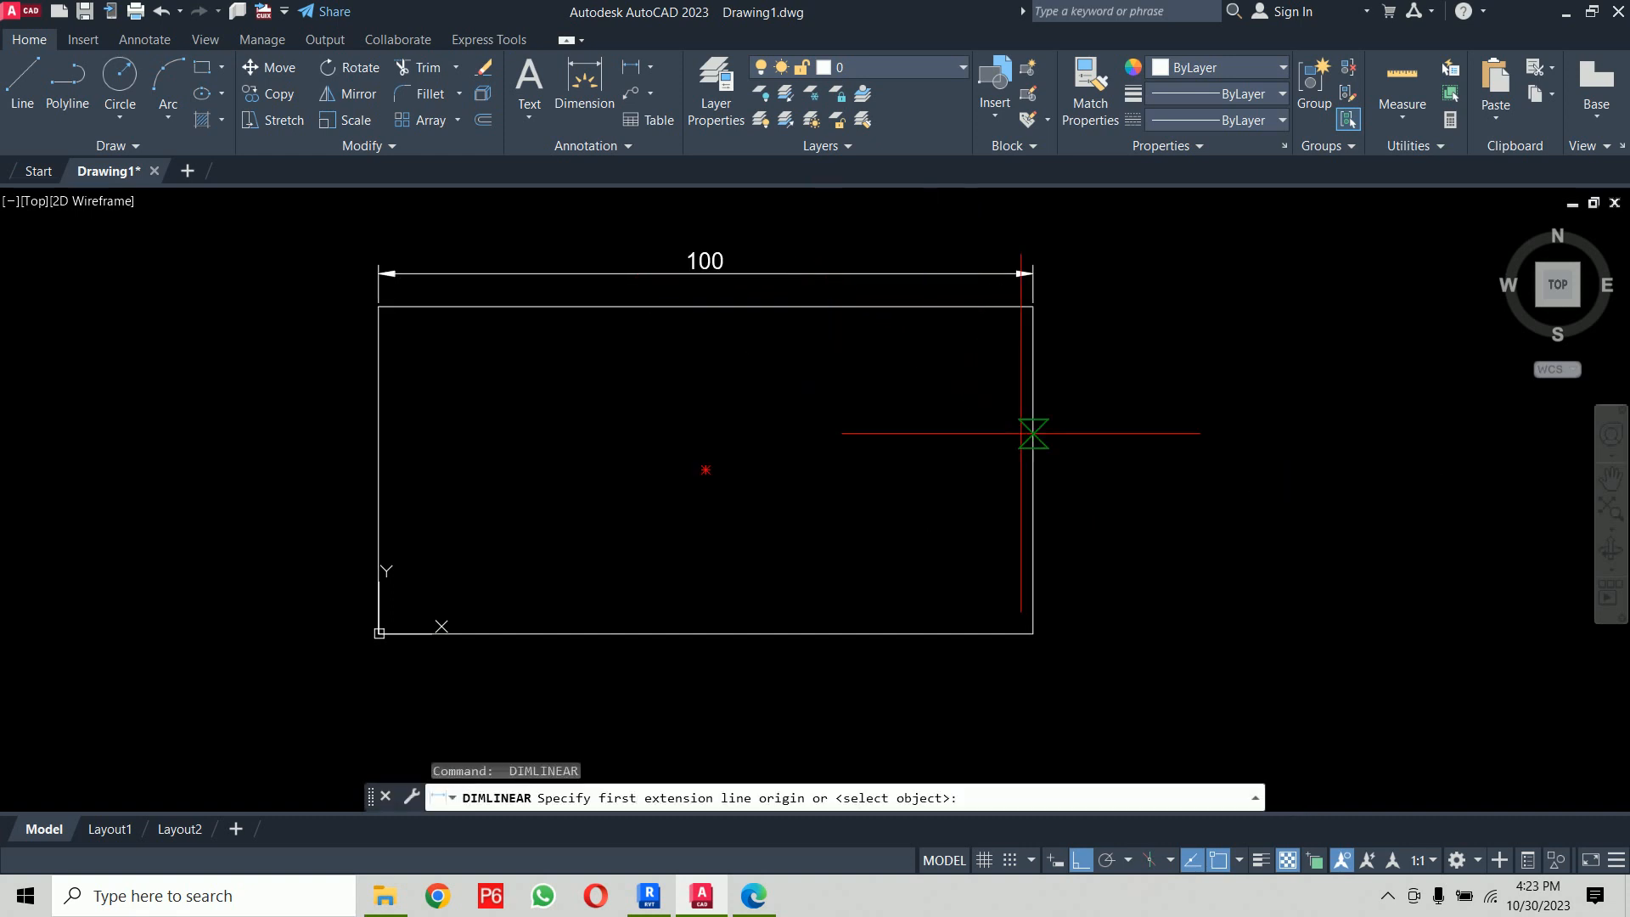
key(Return)
click(1039, 442)
click(1095, 467)
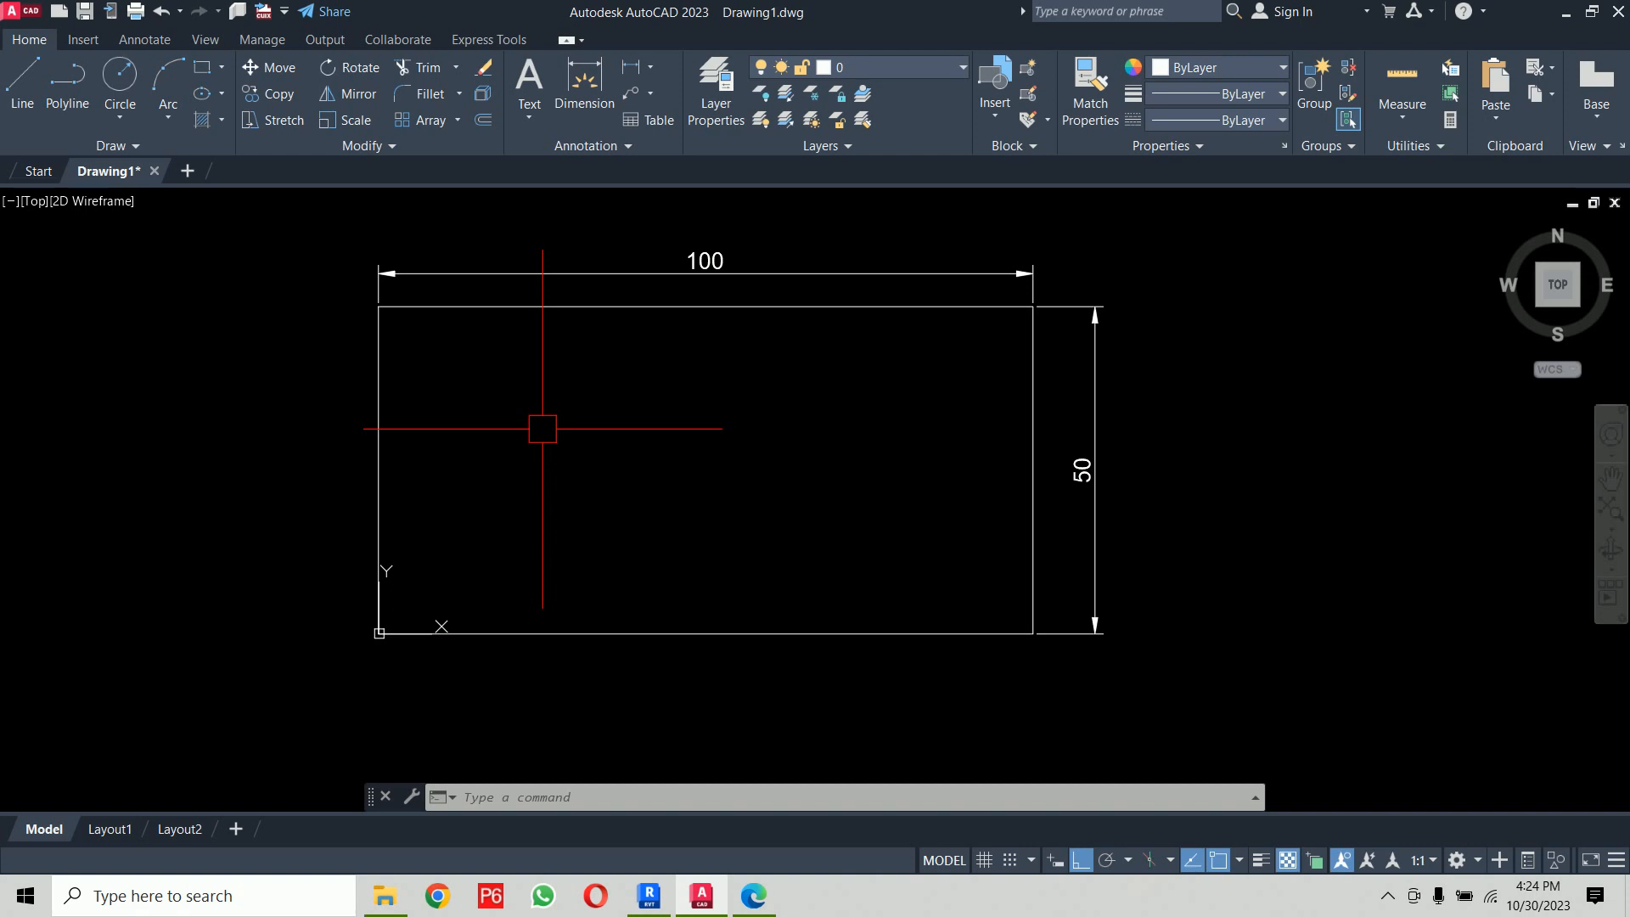
Step: Query the coordinates of the rectangle's upper right corner with the ID command
text(id)
key(Return)
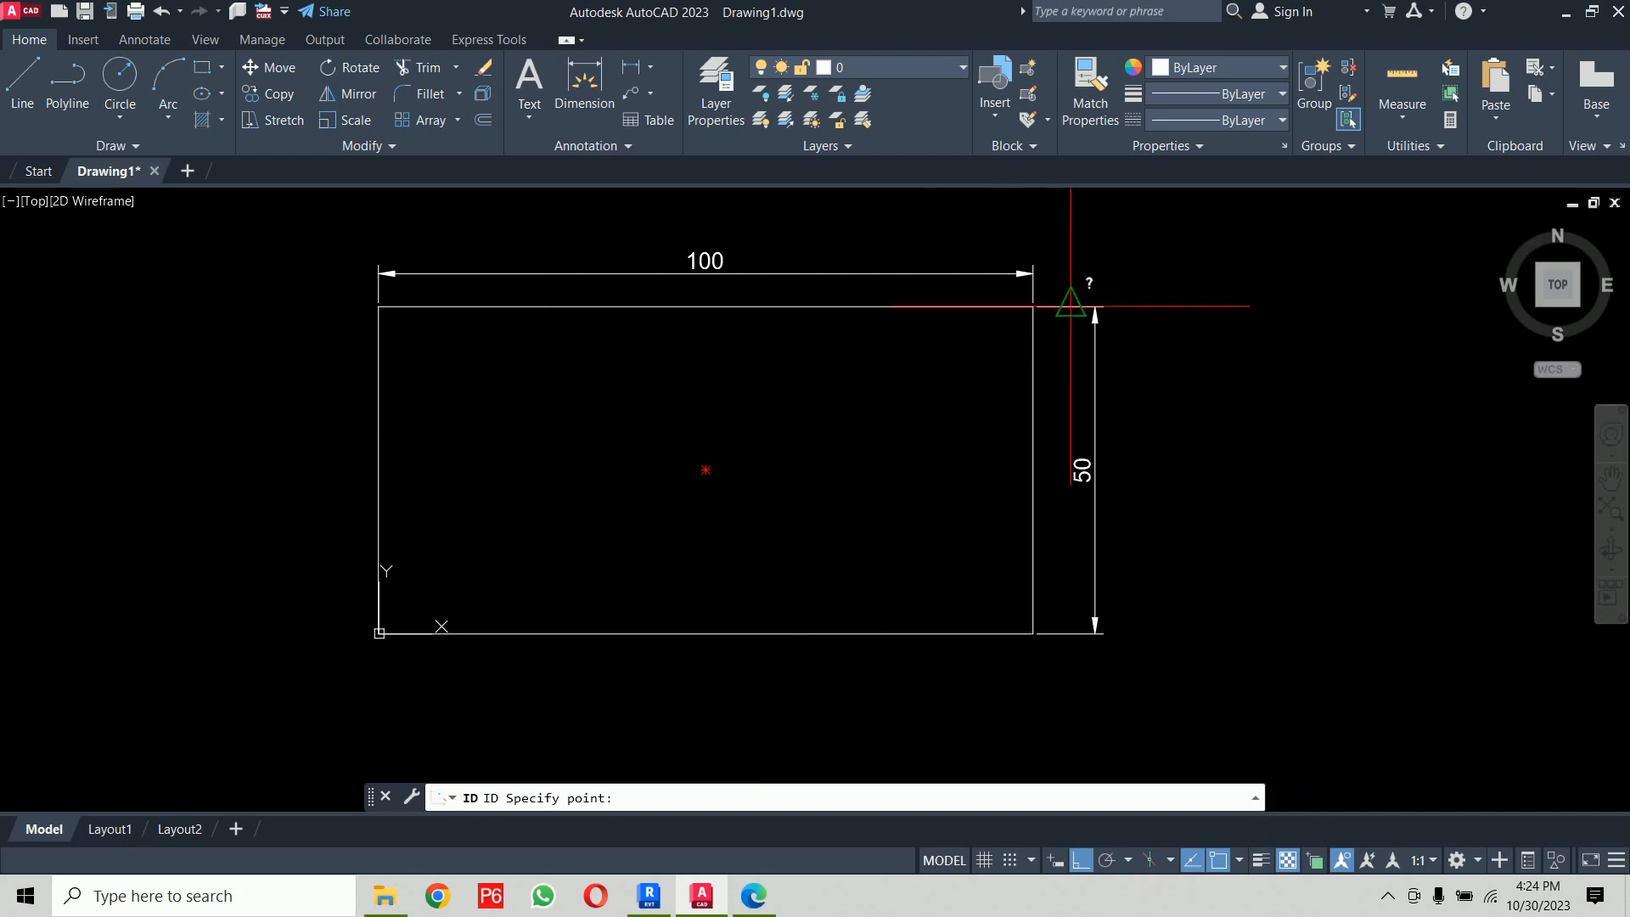
click(1033, 306)
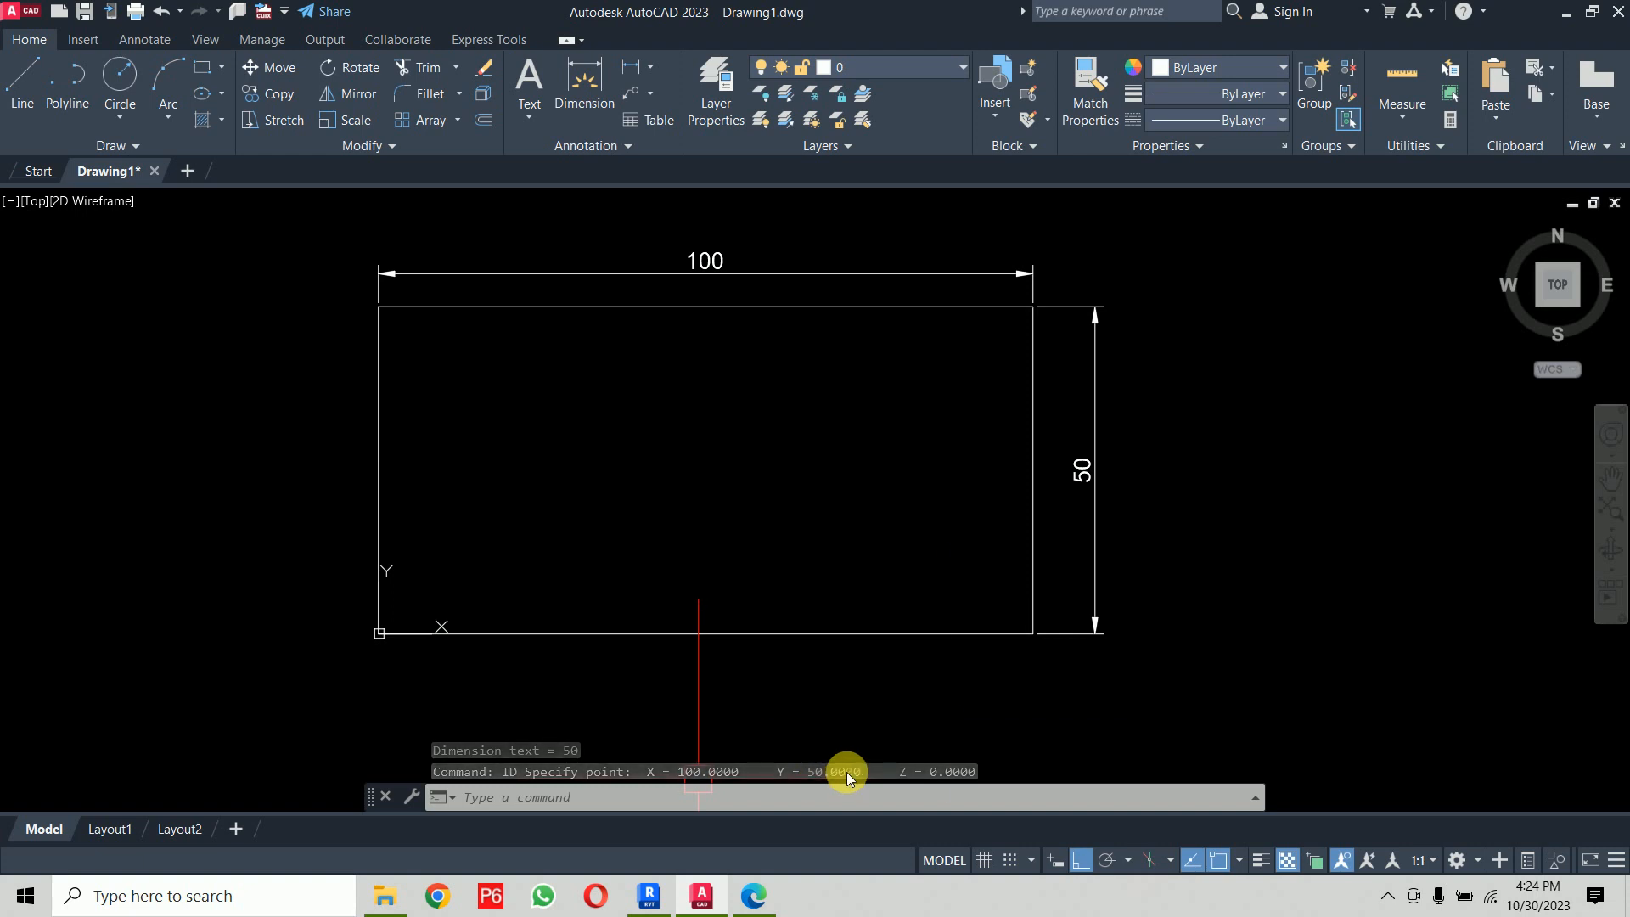
key(Escape)
key(Escape)
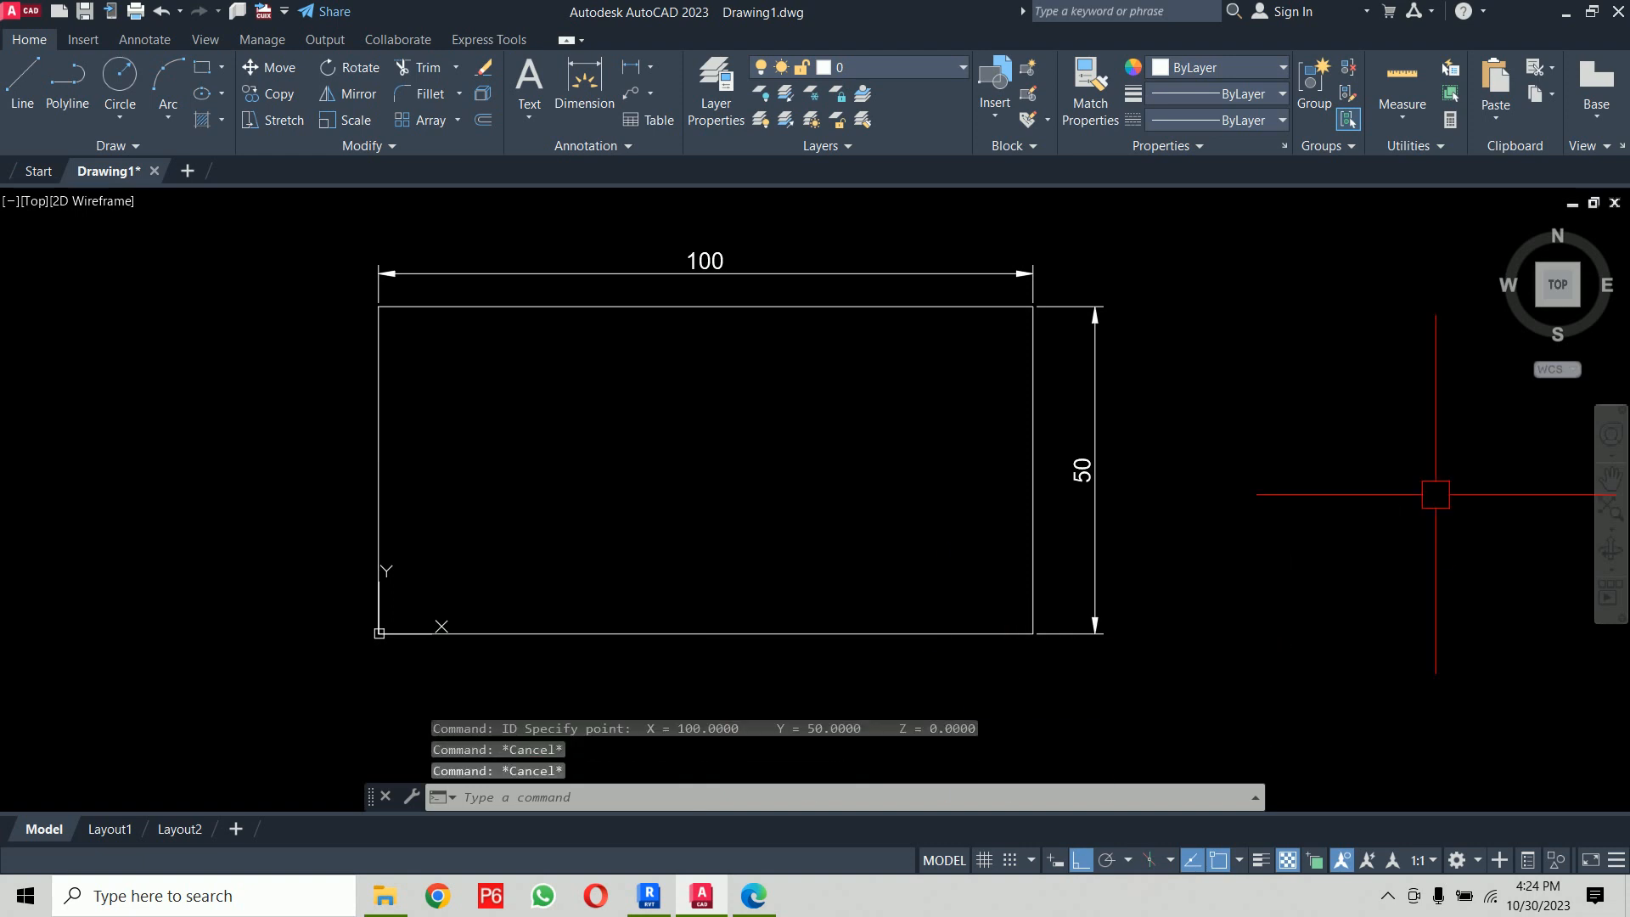
Step: Examine the rectangle's area, perimeter and corner coordinates with the LIST command, shrinking the text output when done
text(list)
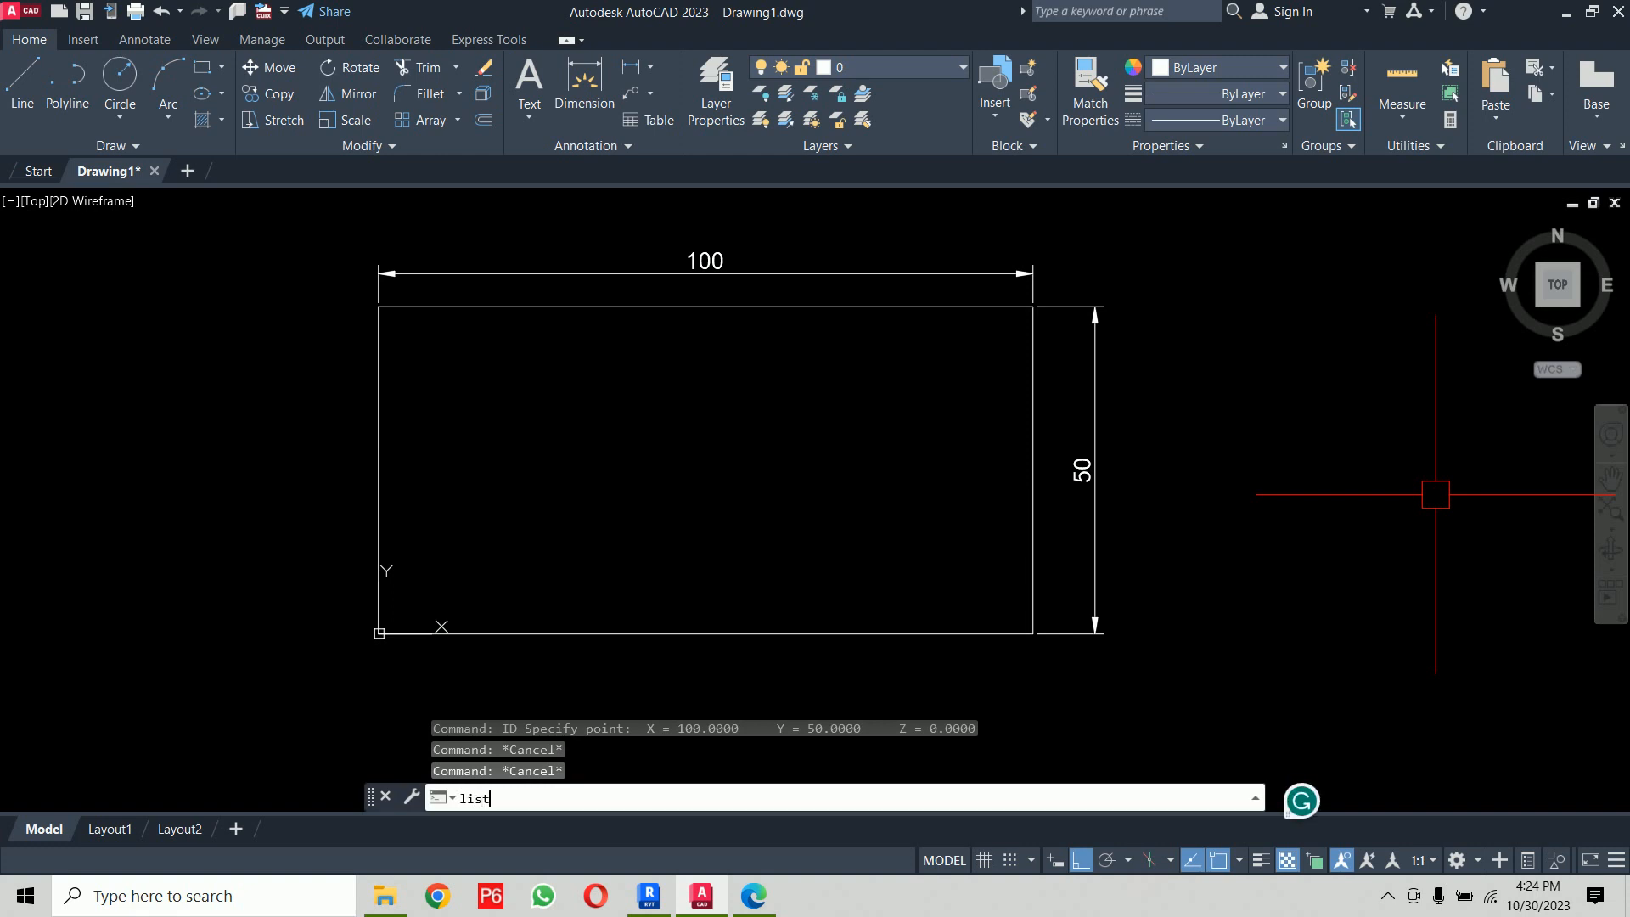
key(Return)
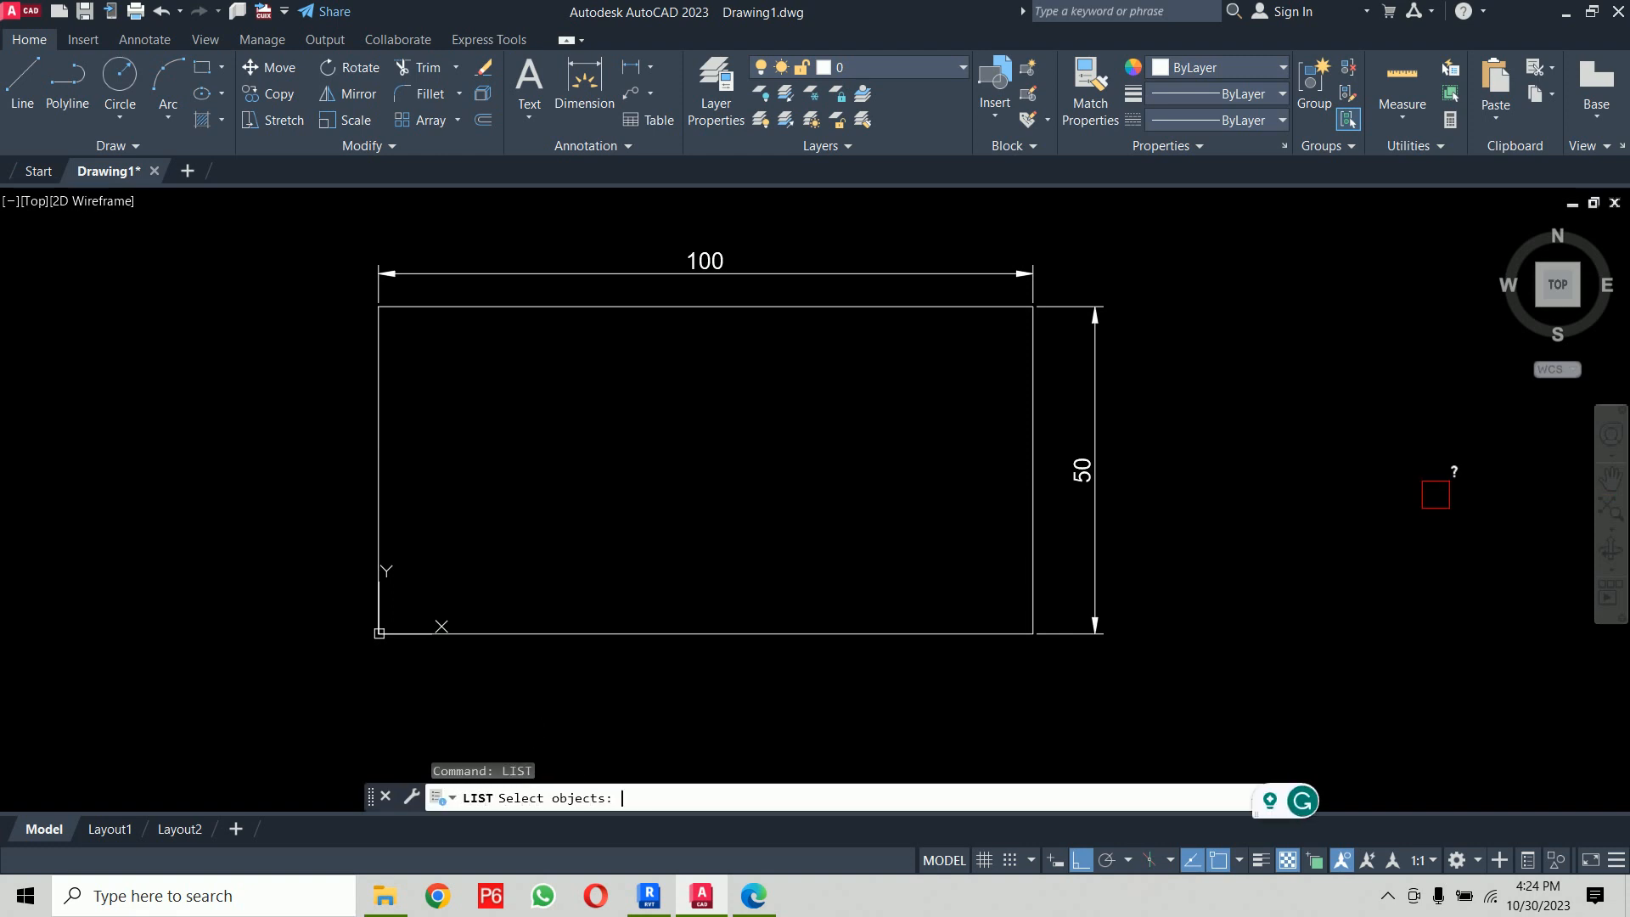
click(902, 313)
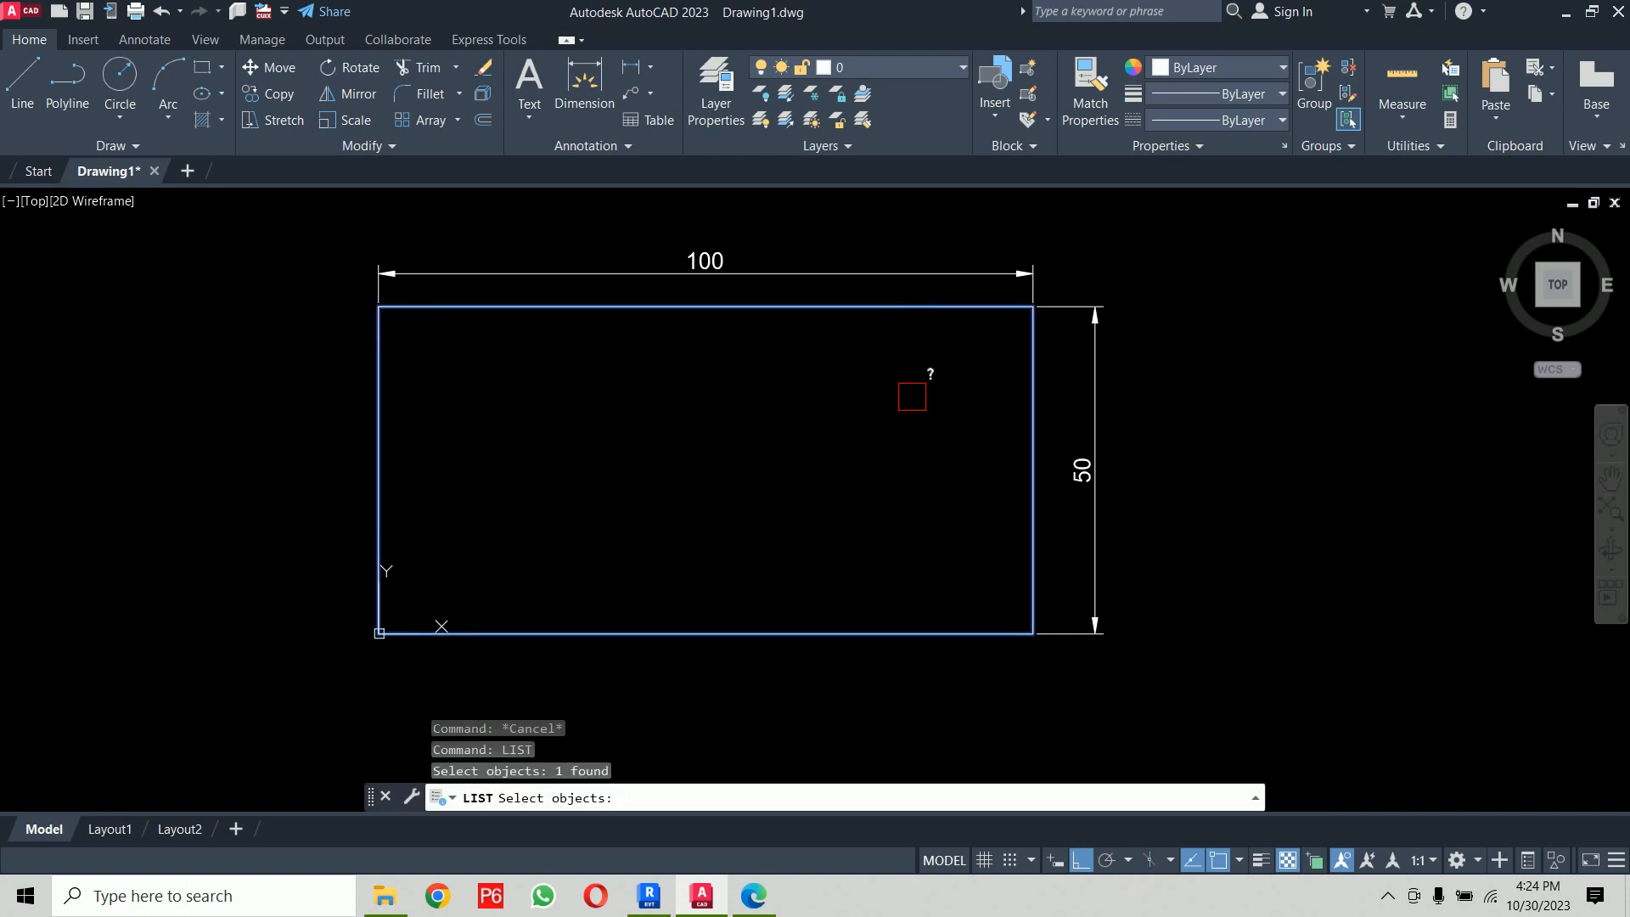
right_click(912, 397)
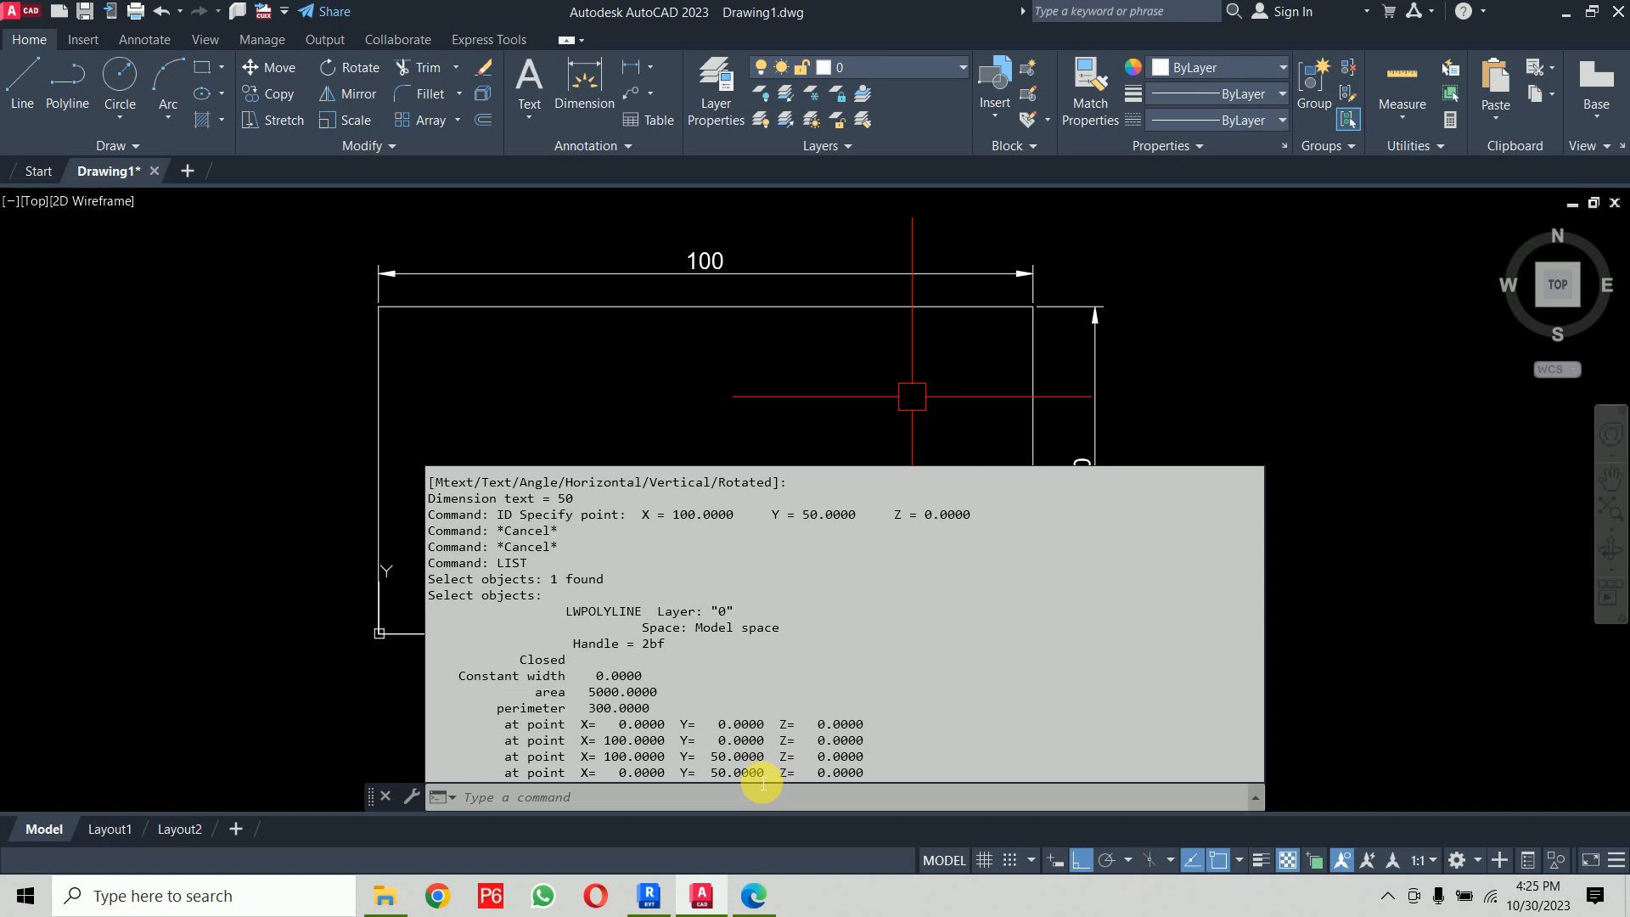
drag(926, 467, 915, 680)
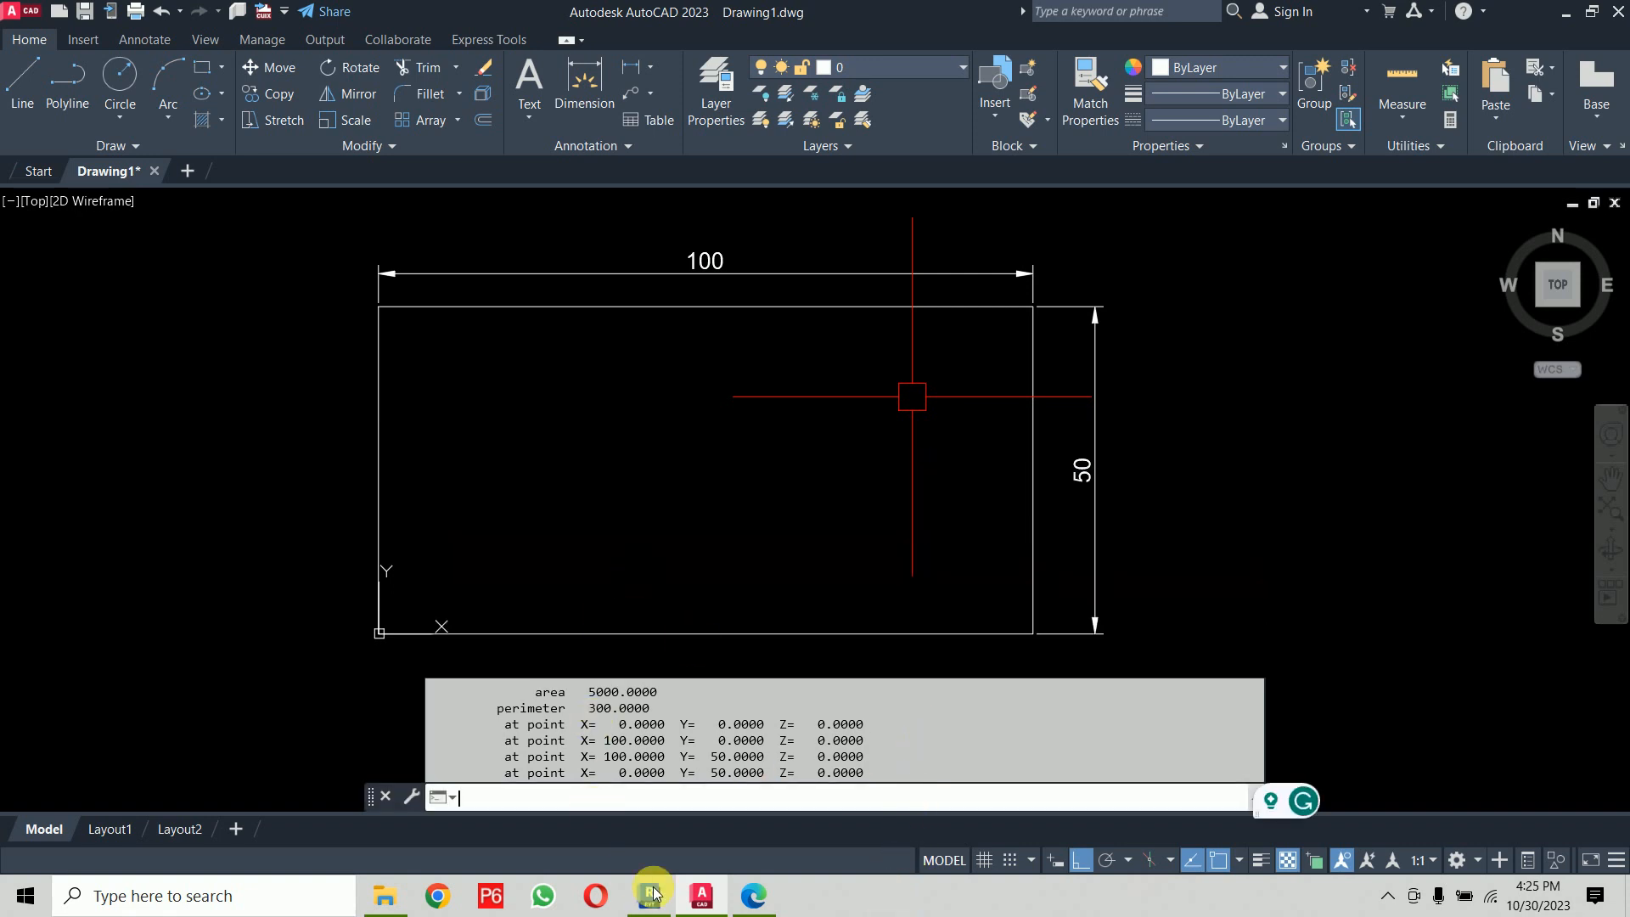
Step: Switch to the Autocad Class.pdf notes in Edge and circle the item number 59 of the Limit topic
click(754, 896)
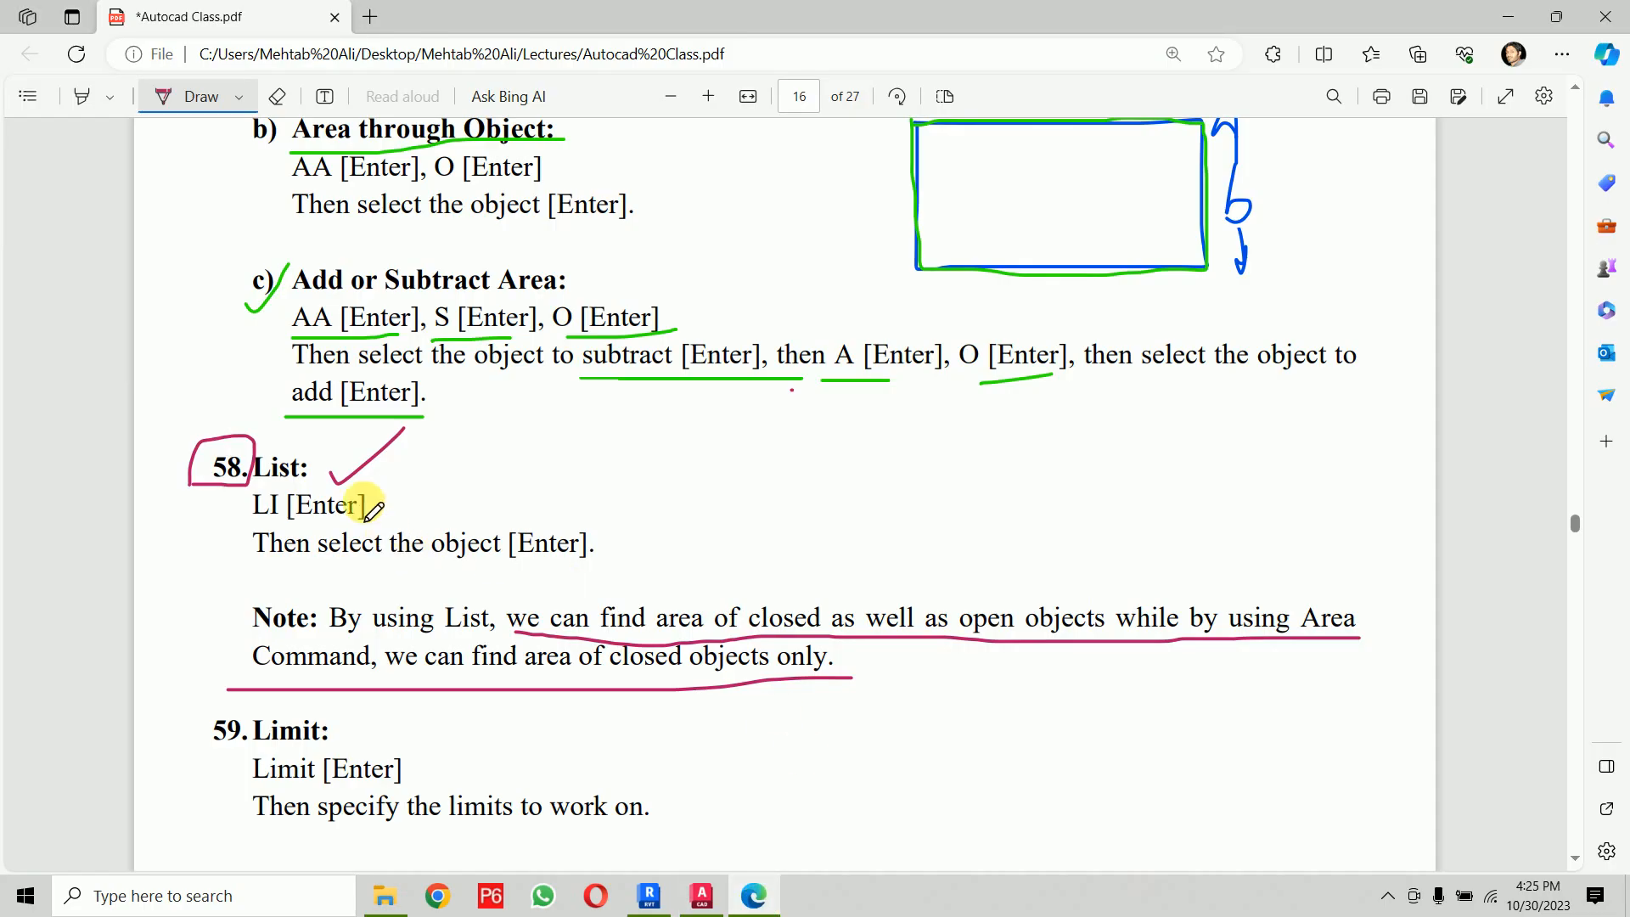
click(702, 896)
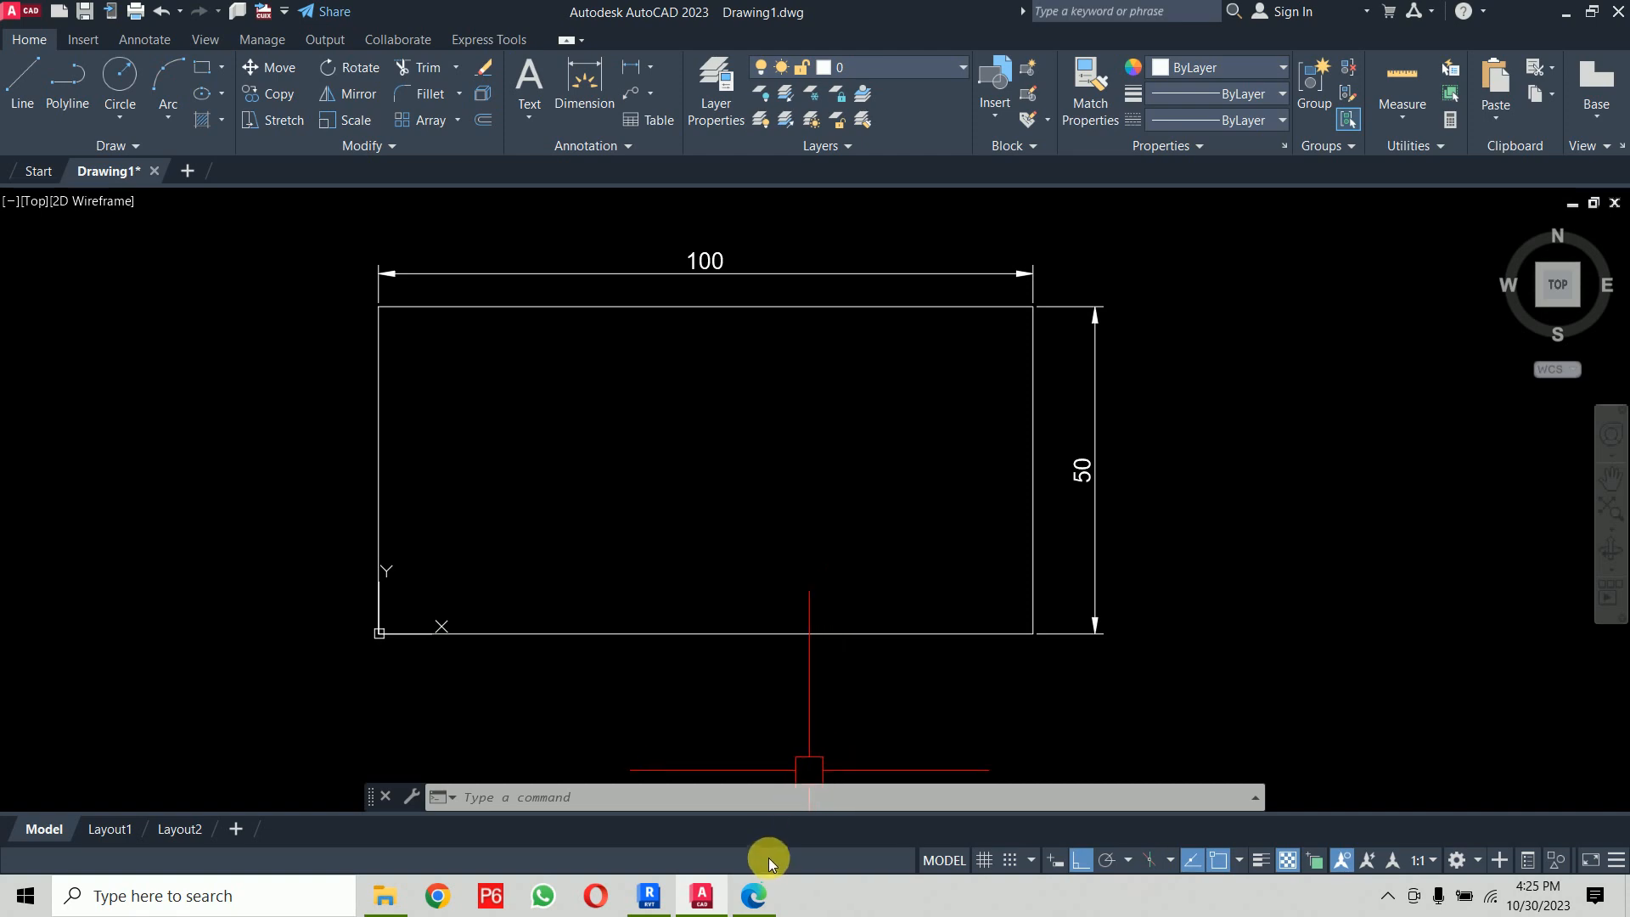
click(753, 896)
scroll(595, 435, down, 2)
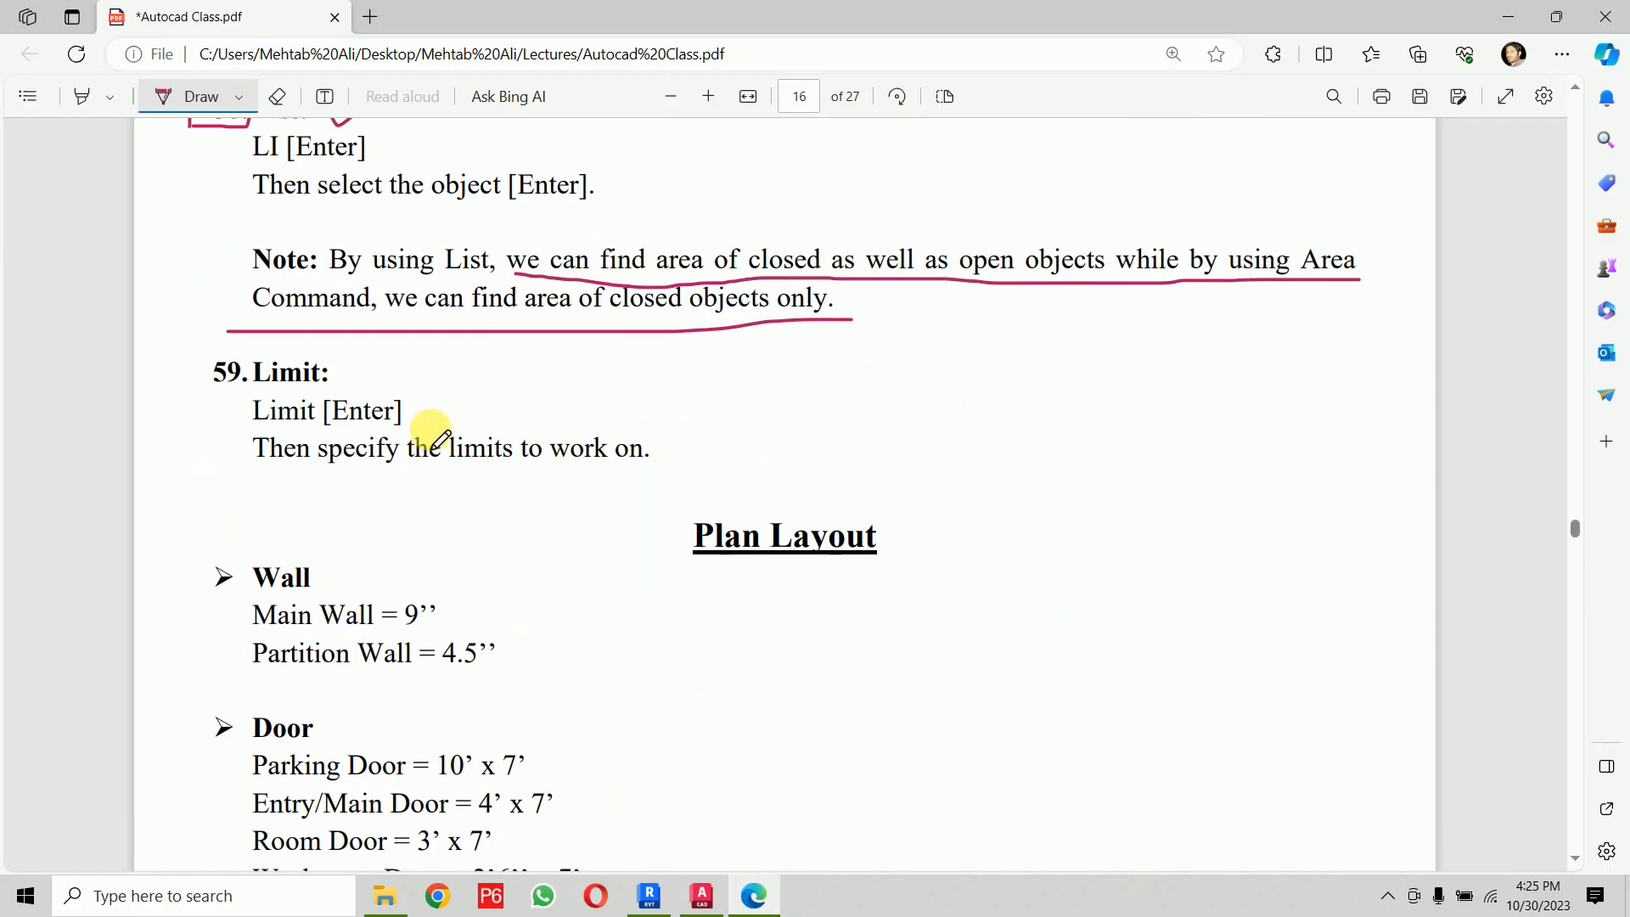
mouse_move(233, 393)
mouse_down()
mouse_move(217, 358)
mouse_move(213, 406)
mouse_move(248, 384)
mouse_up()
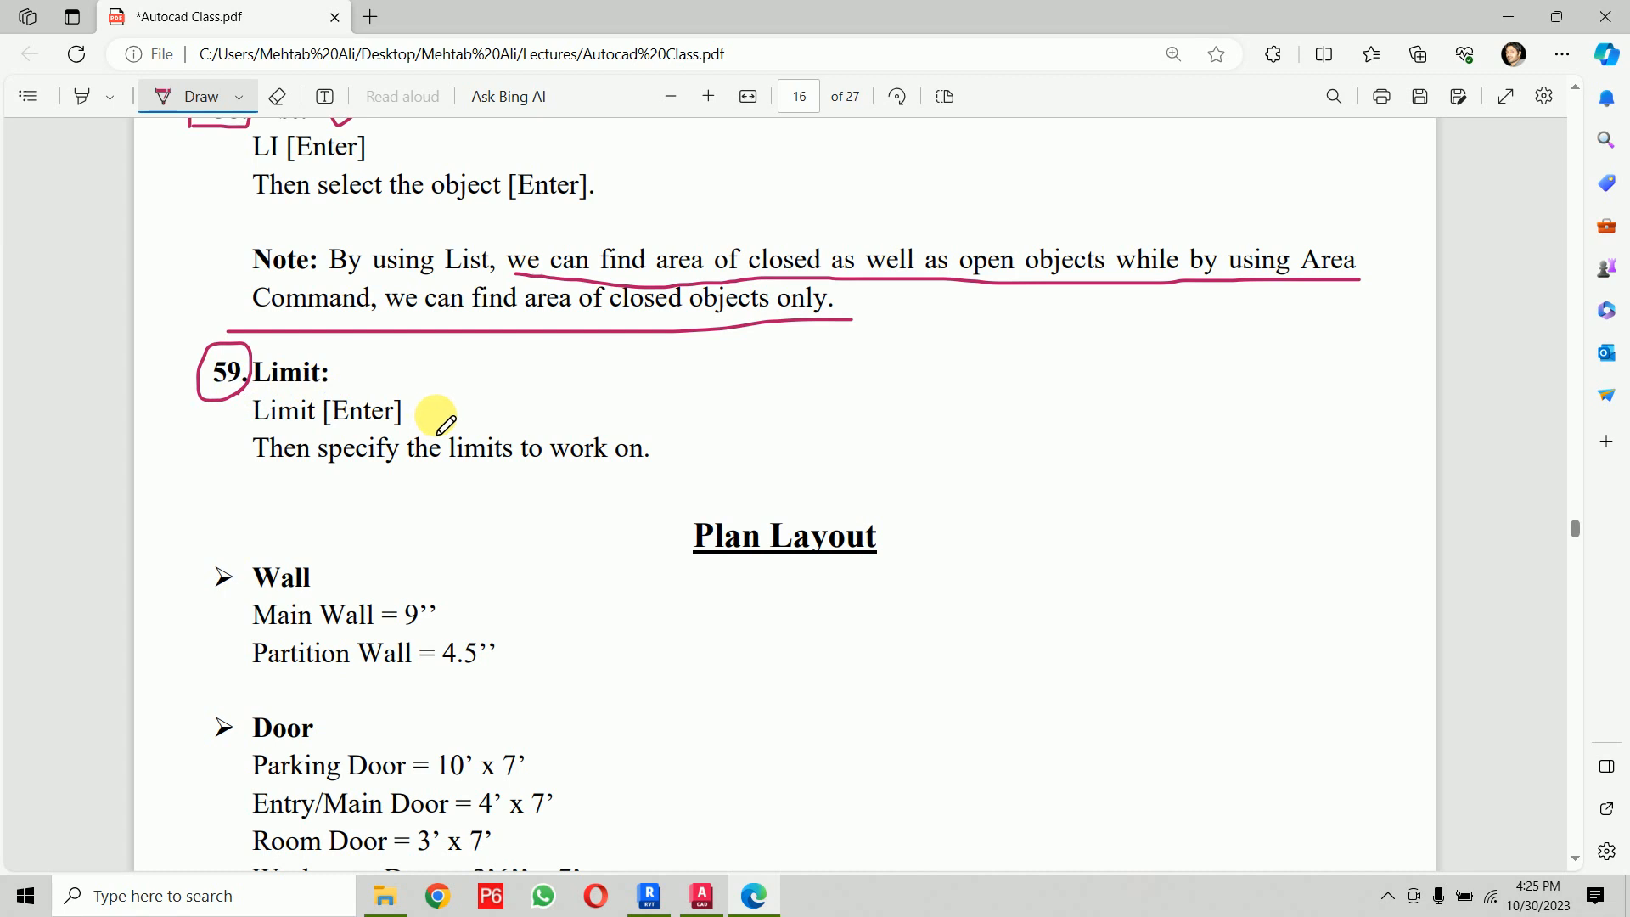
Step: Switch back to AutoCAD and delete the rectangle together with its two dimensions
click(702, 895)
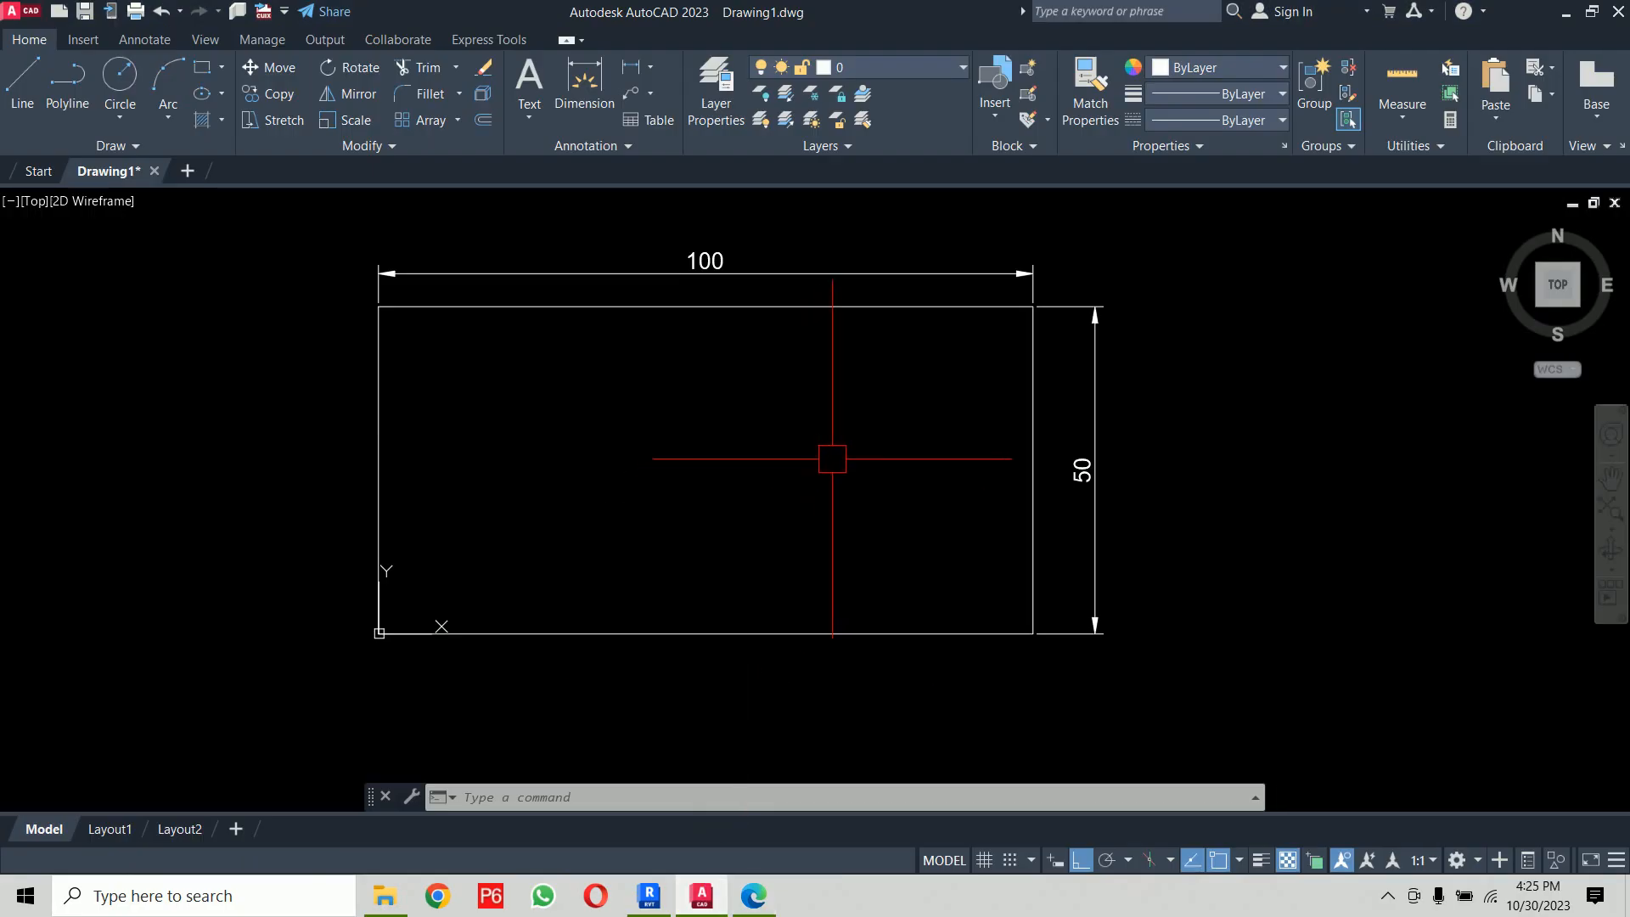
click(1256, 207)
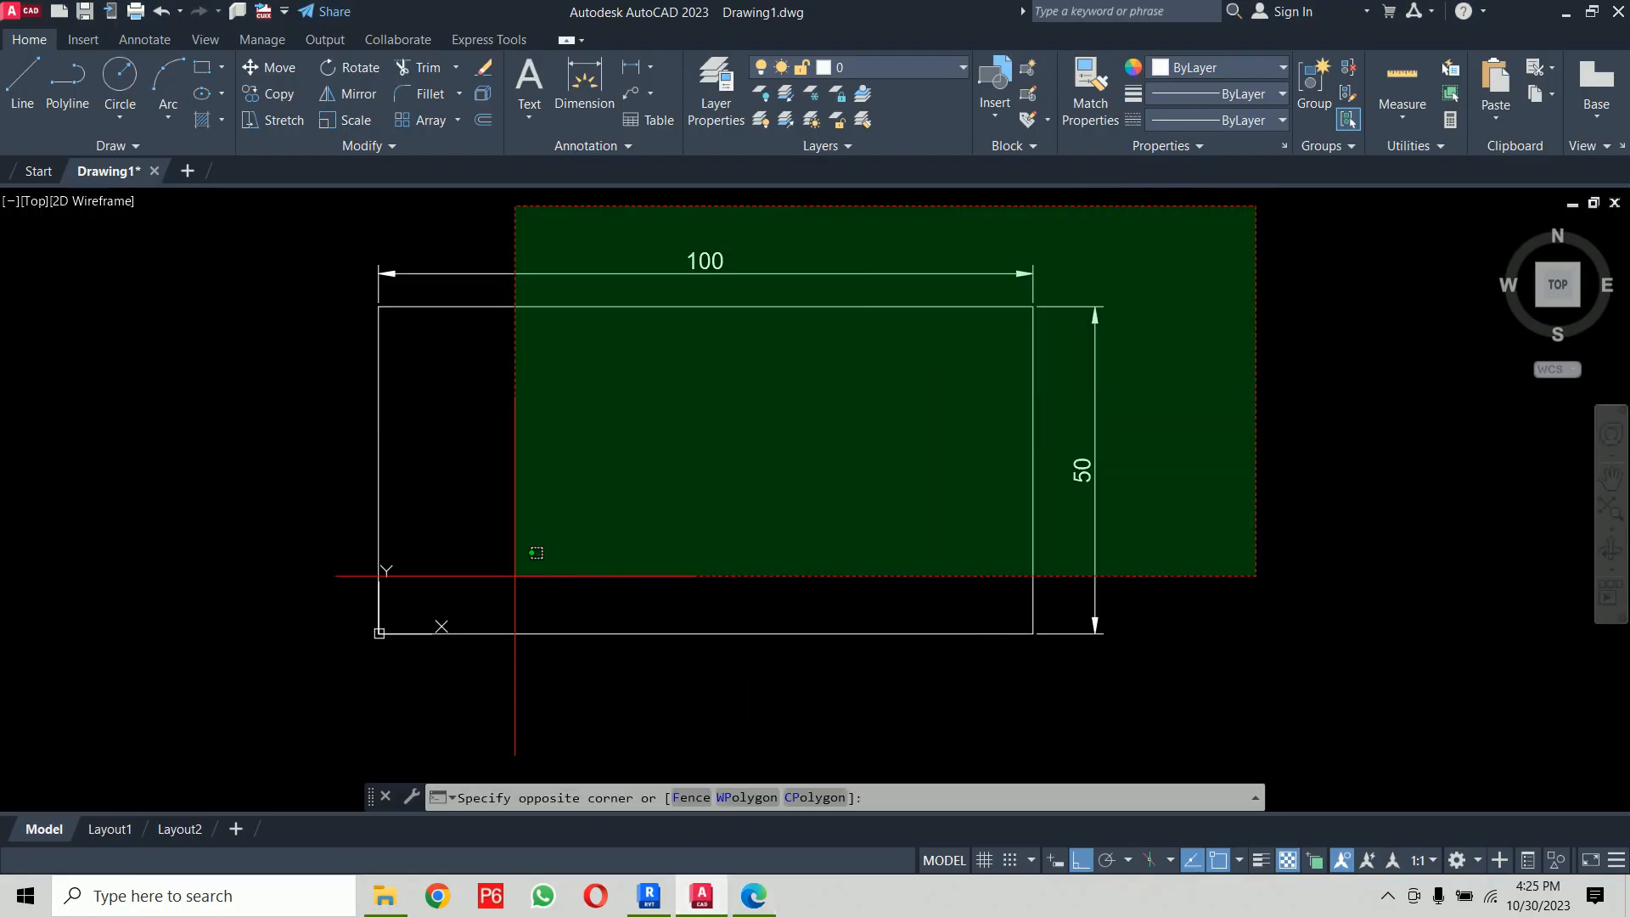
click(189, 701)
key(Delete)
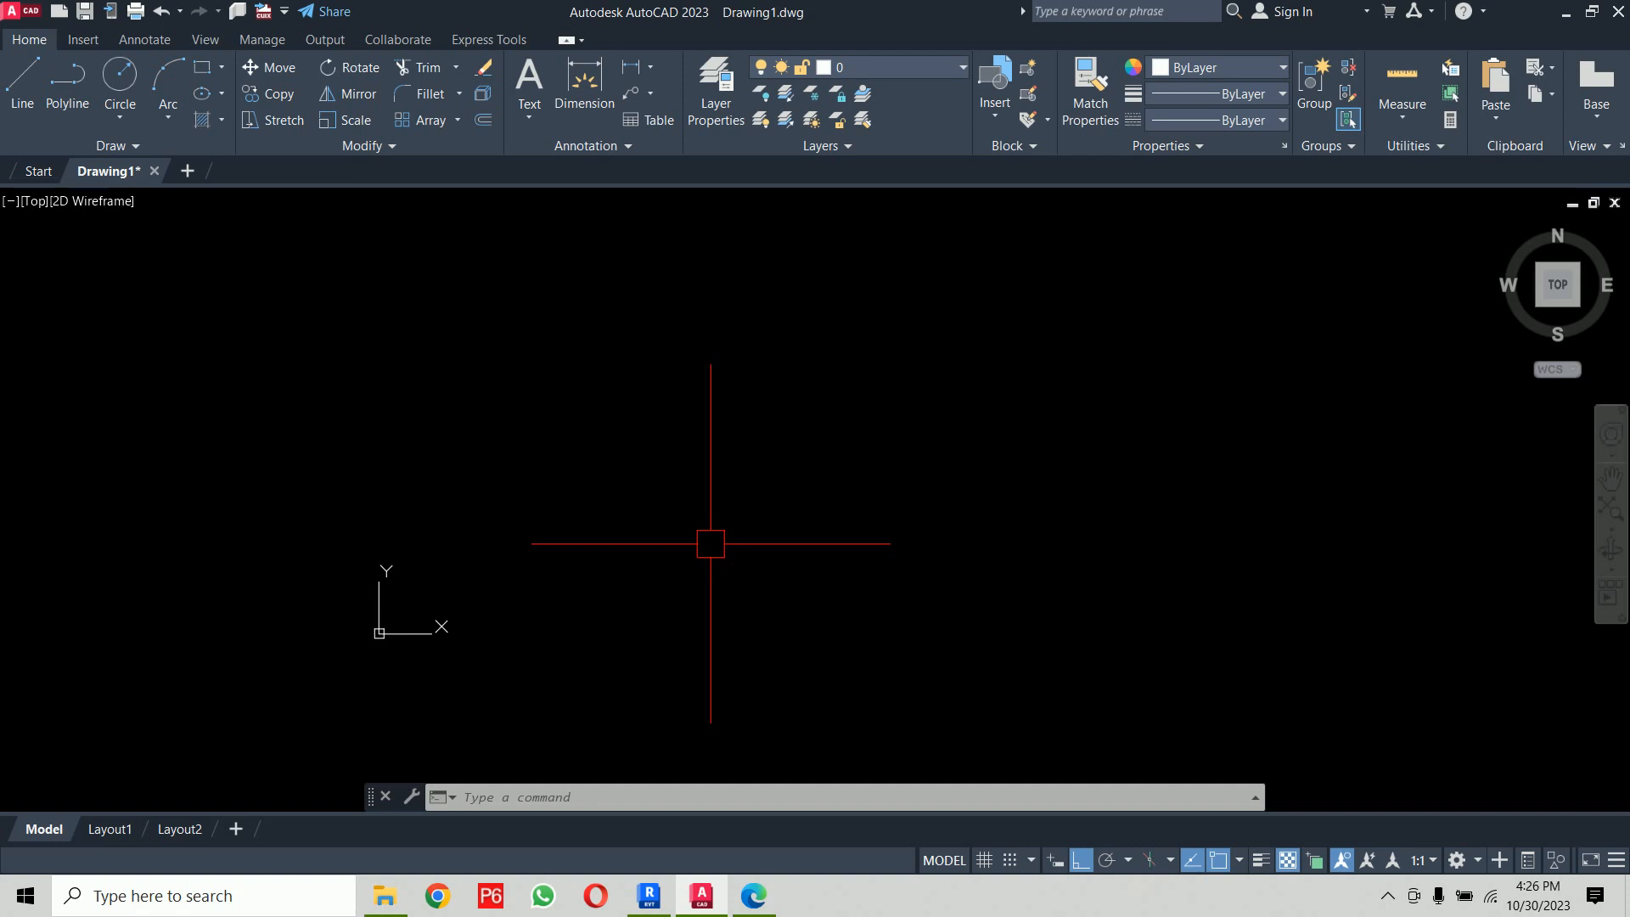
Step: Set the model space limits with the LIMITS command, lower left corner 0,0 and upper right corner 210,297
text(limits)
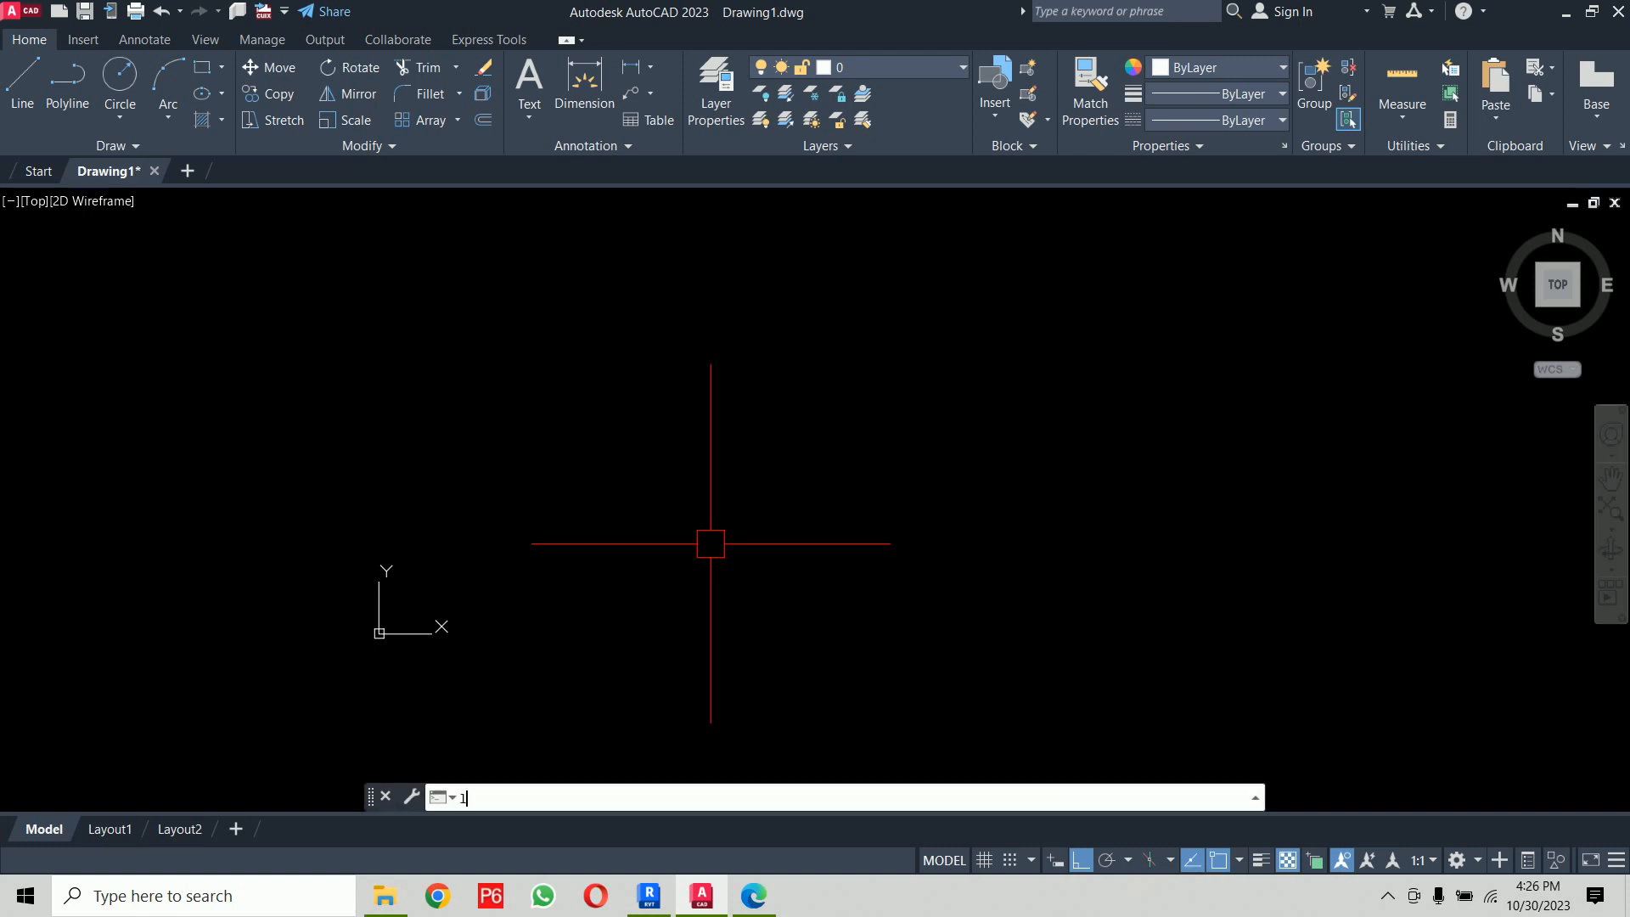
key(Return)
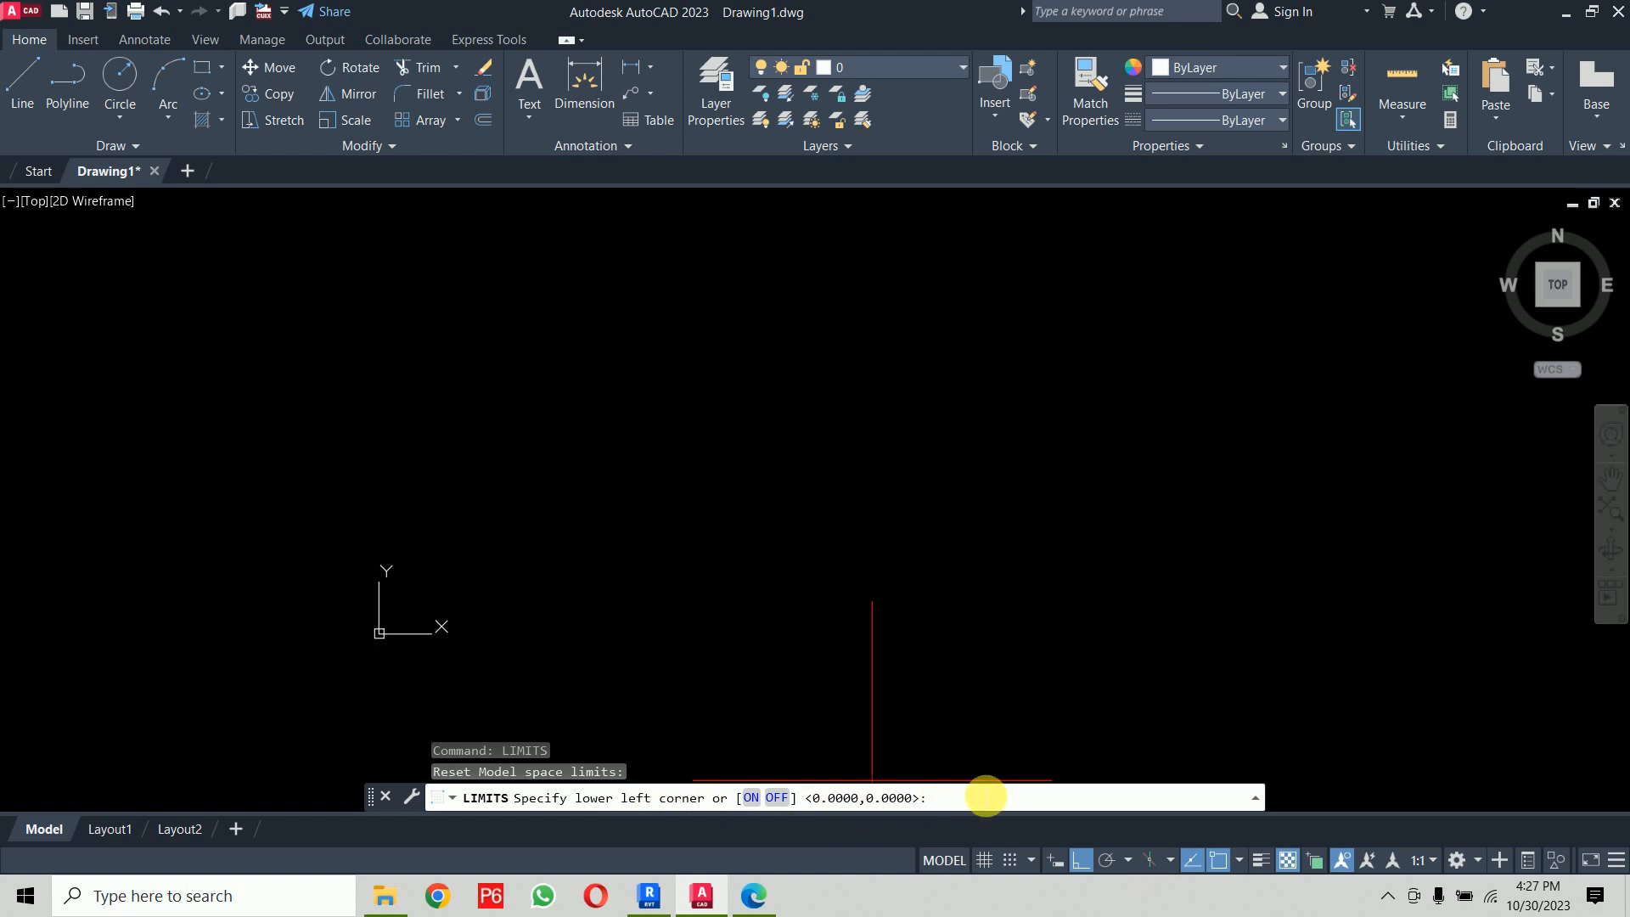
text(0,0)
key(Return)
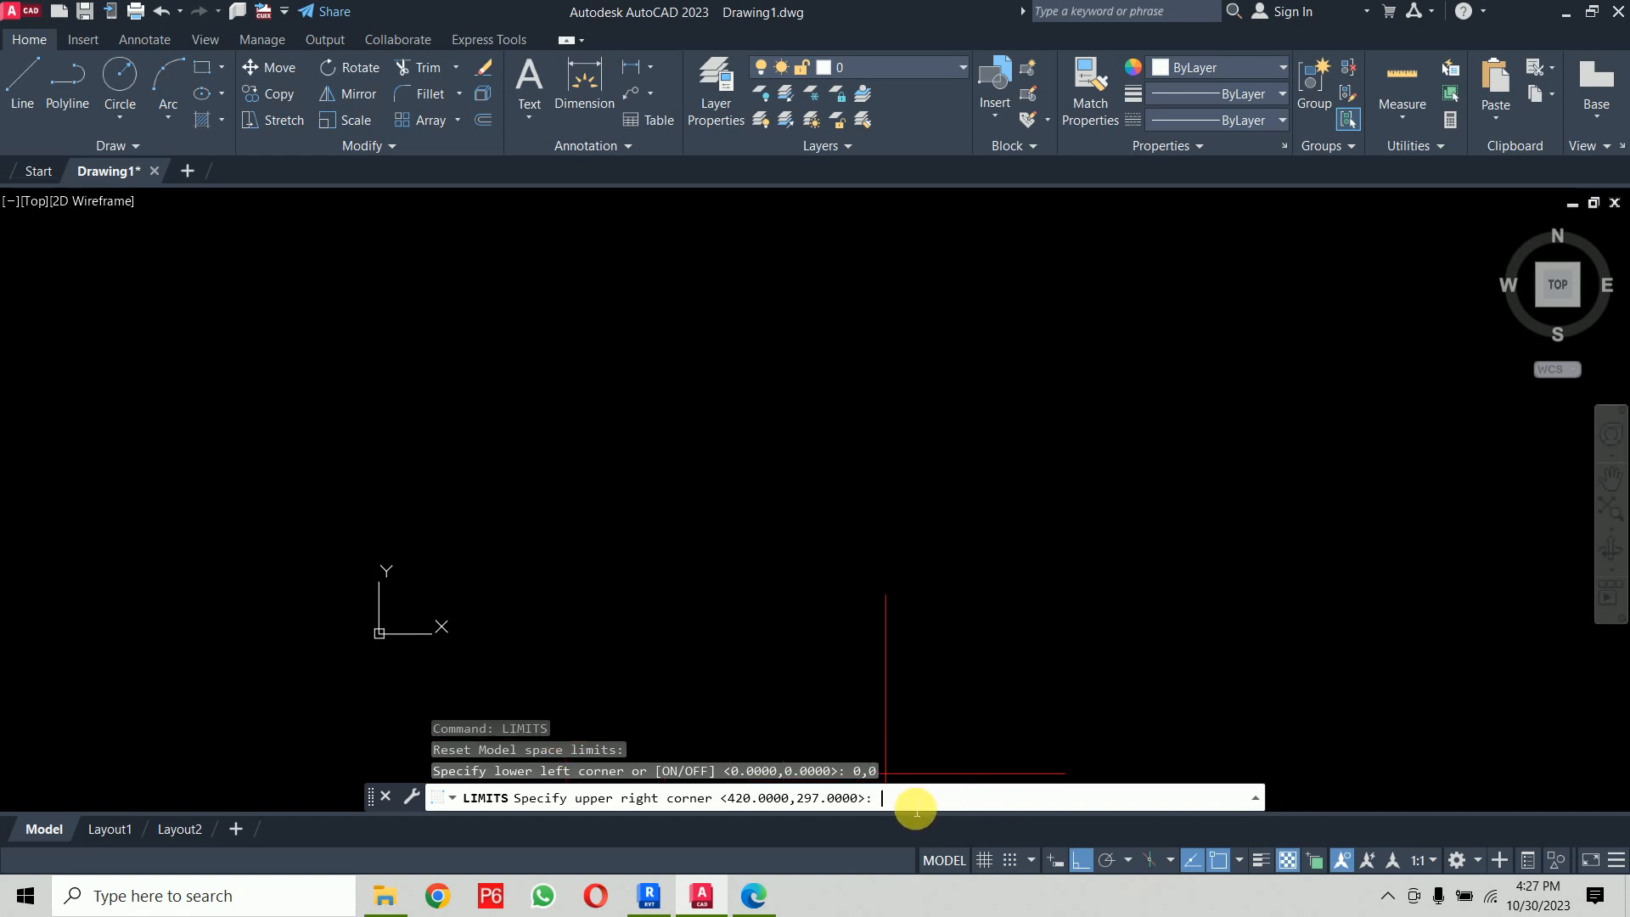
text(210)
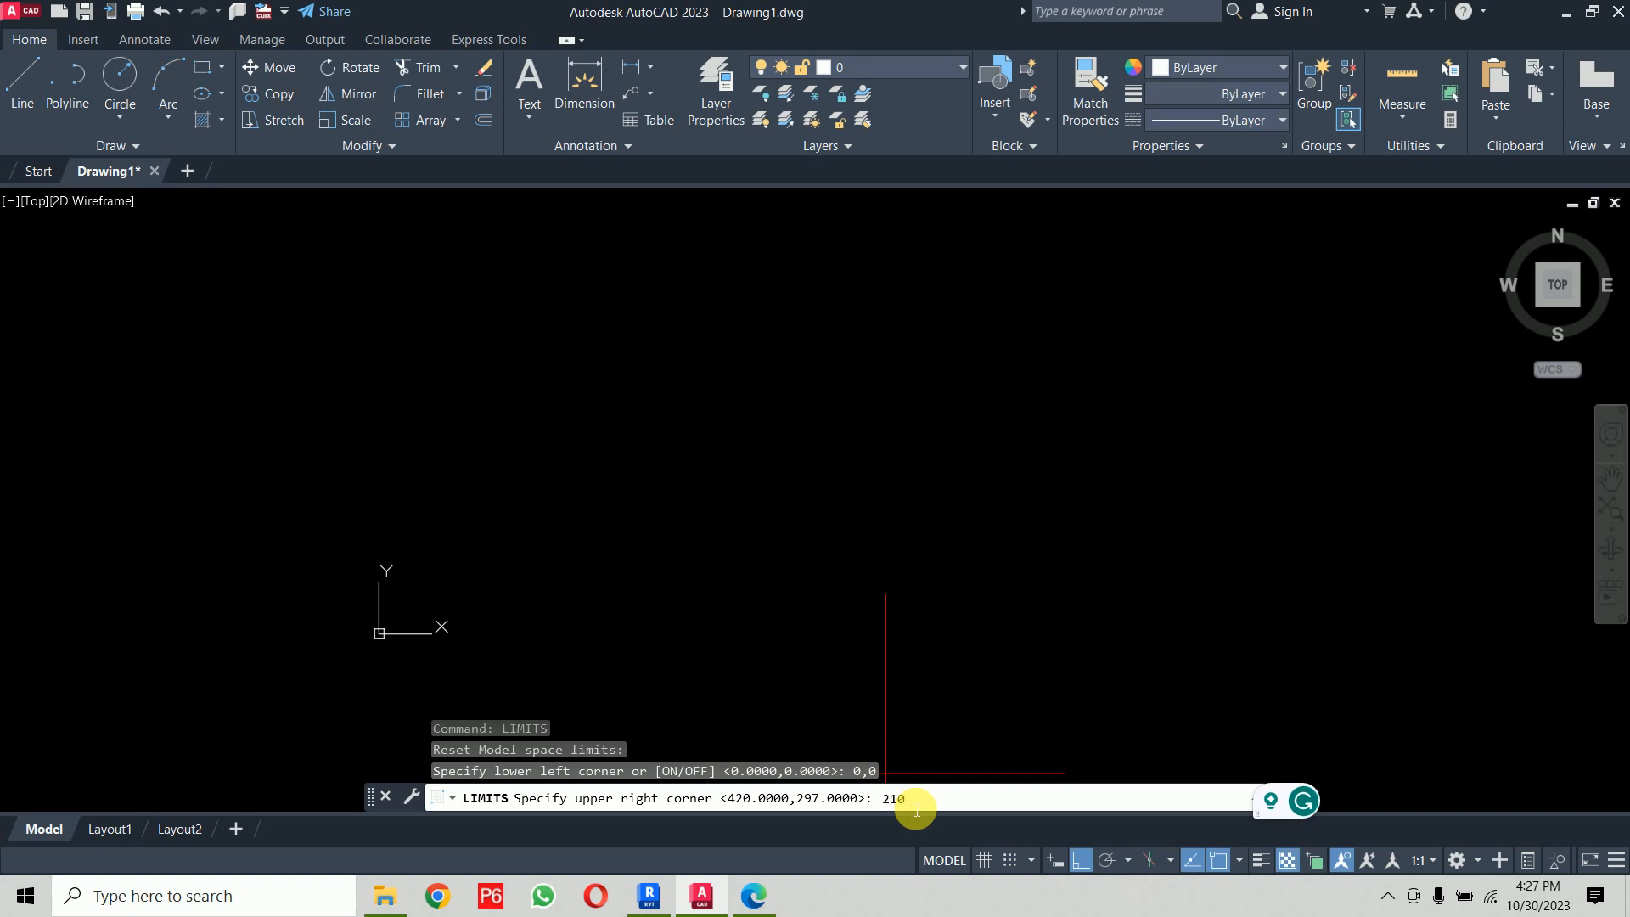
text(,297)
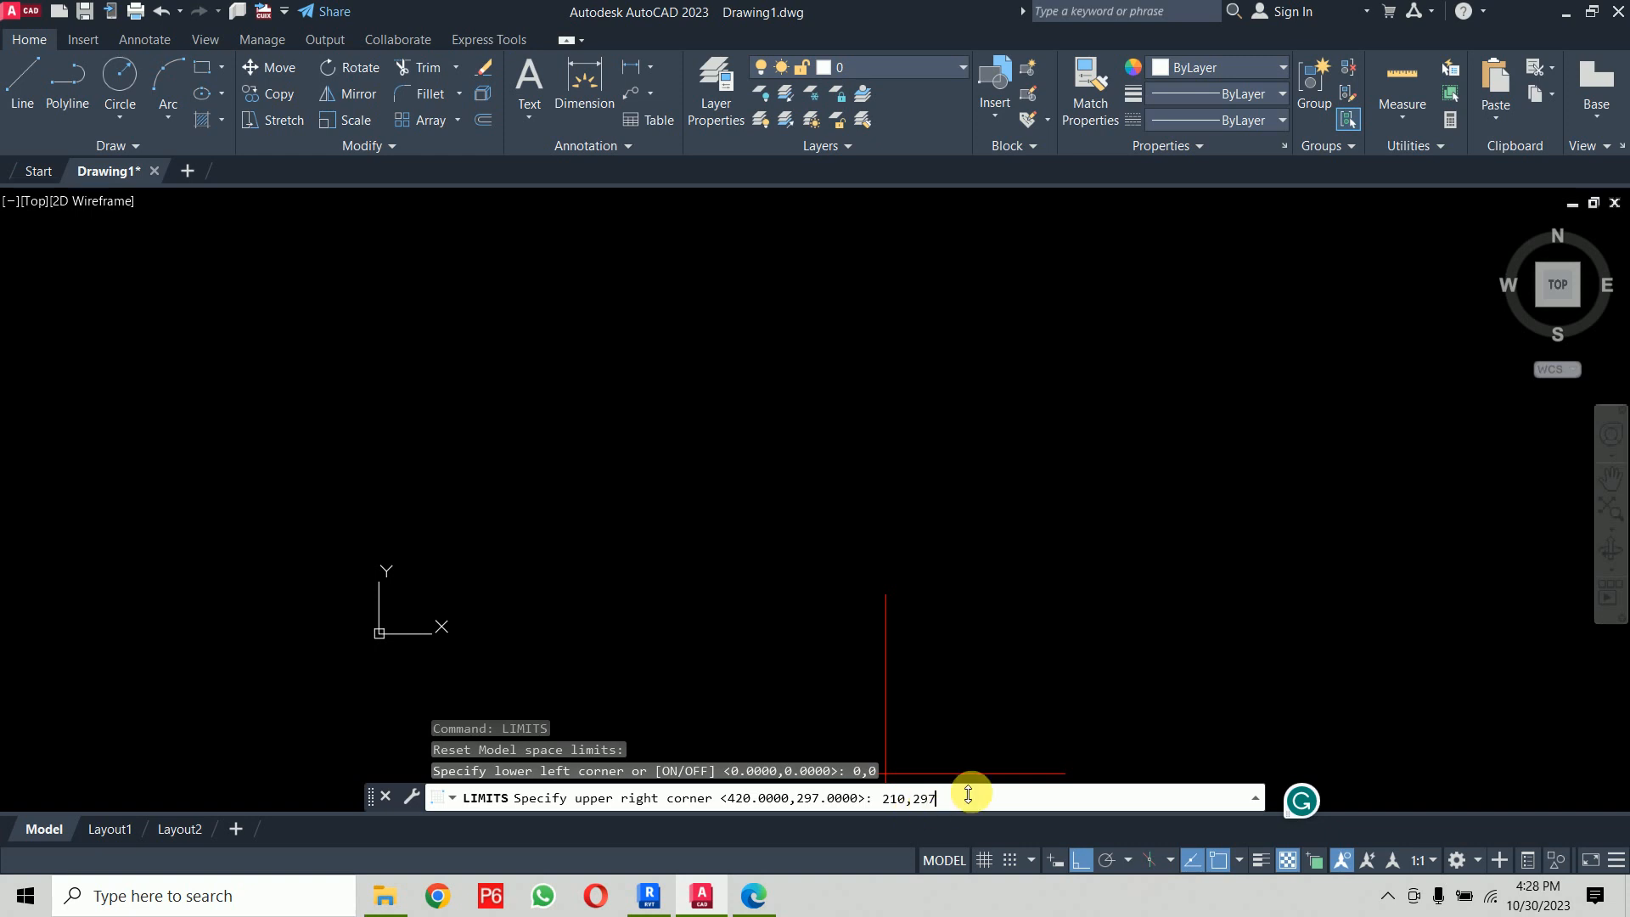
key(Return)
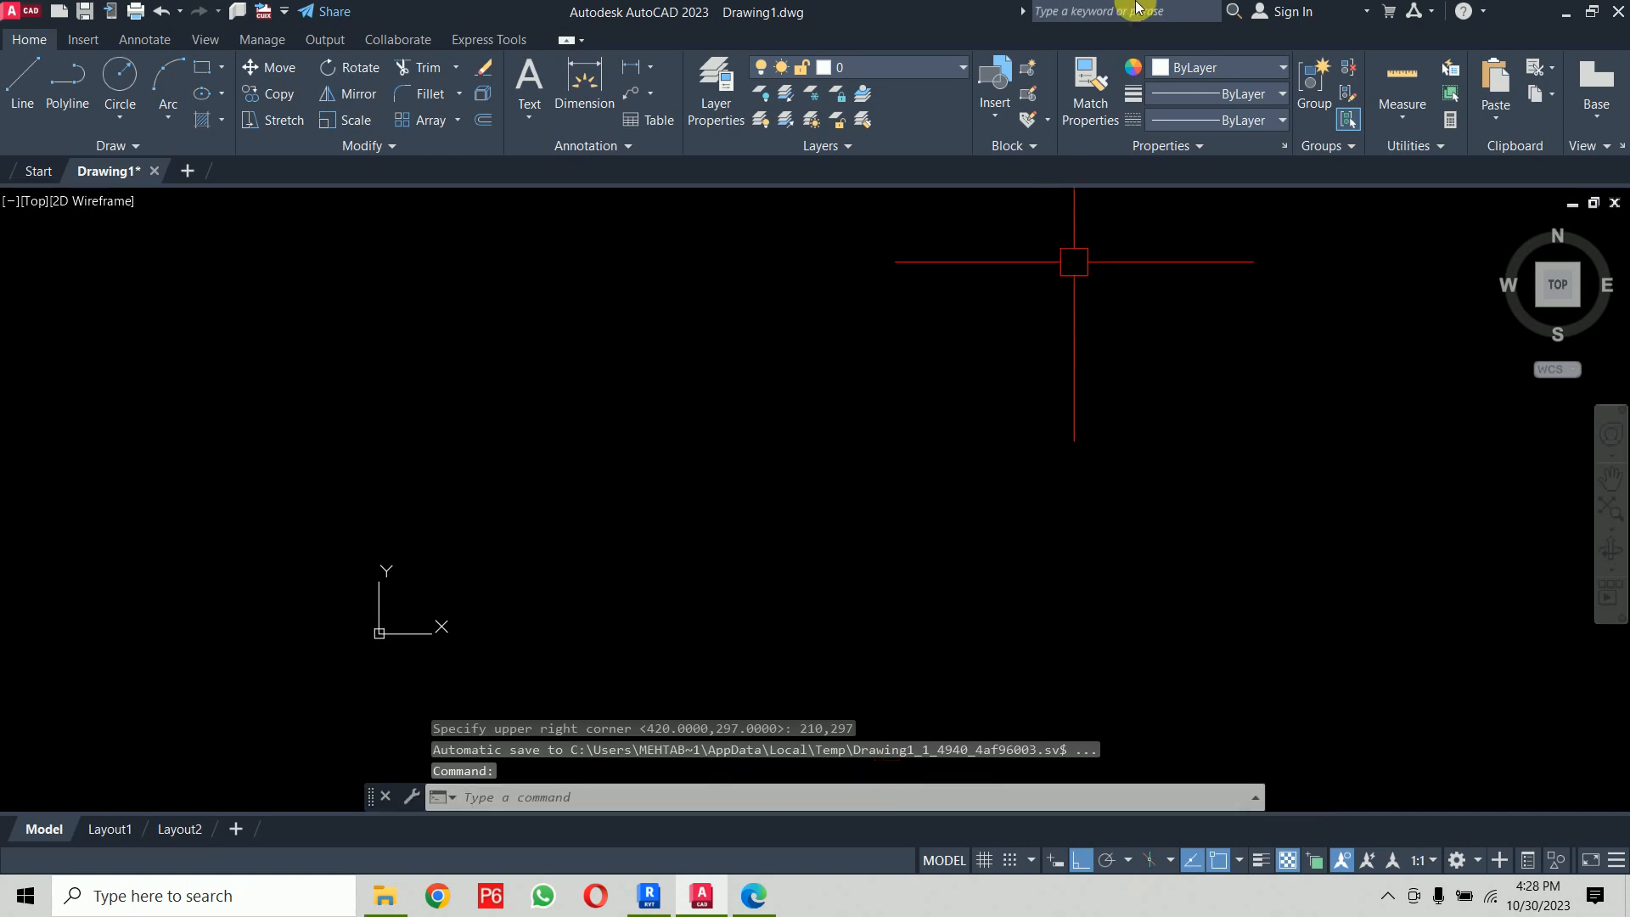
Step: Draw two freehand rectangles, one near the origin and a much larger one far up and to the right of it
text(rec)
key(Return)
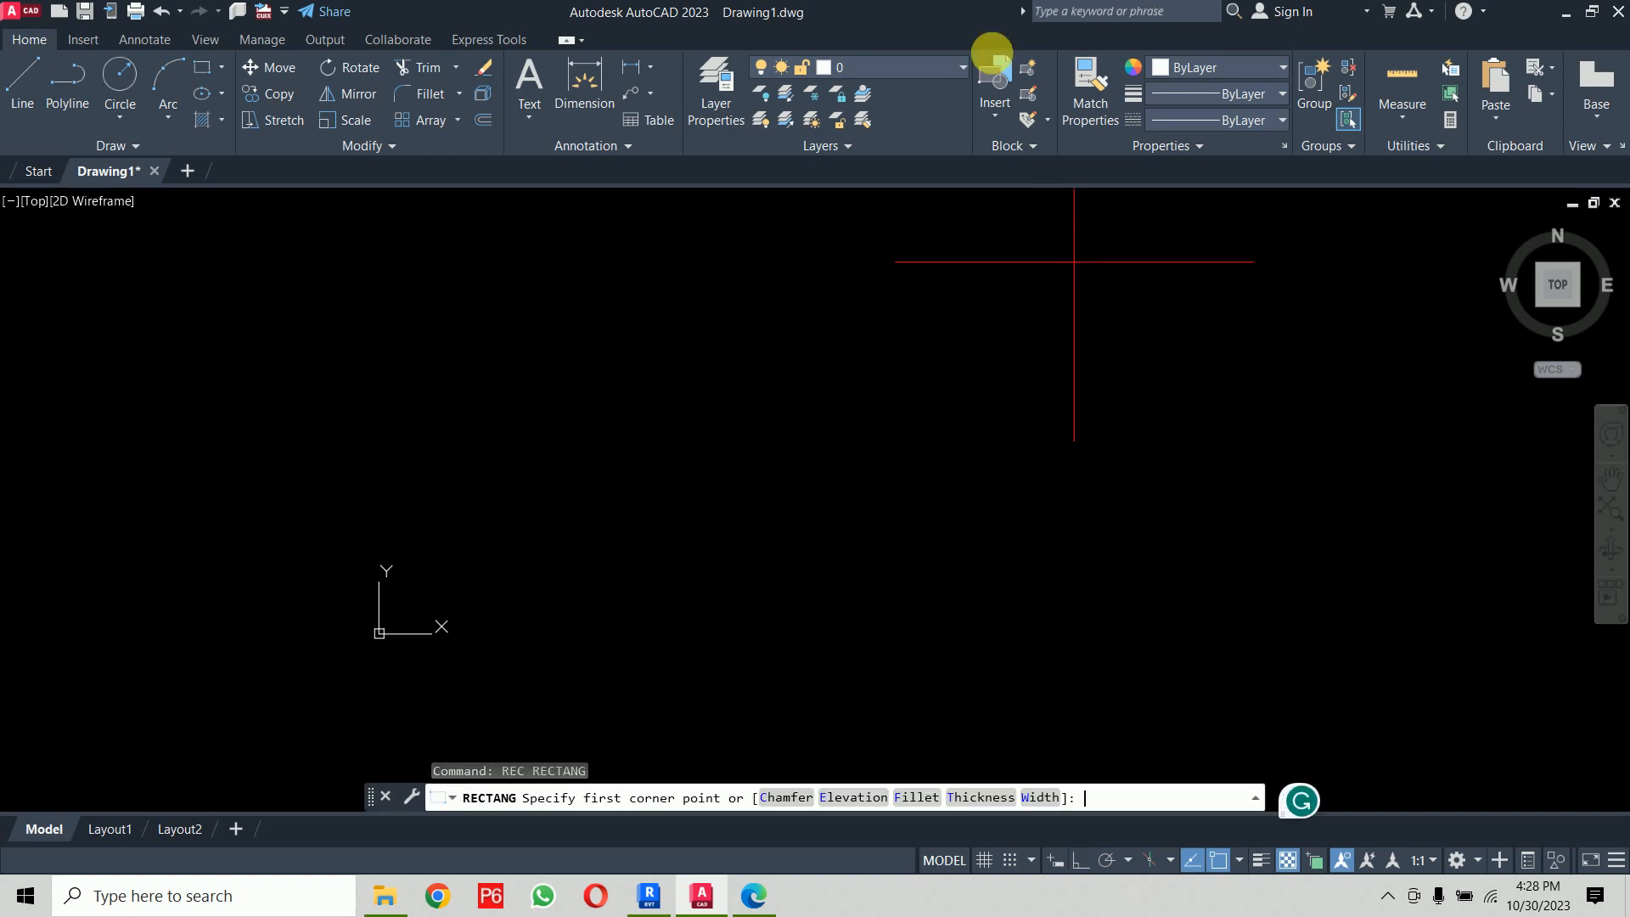
click(907, 226)
click(1288, 499)
middle_drag(1134, 546, 806, 636)
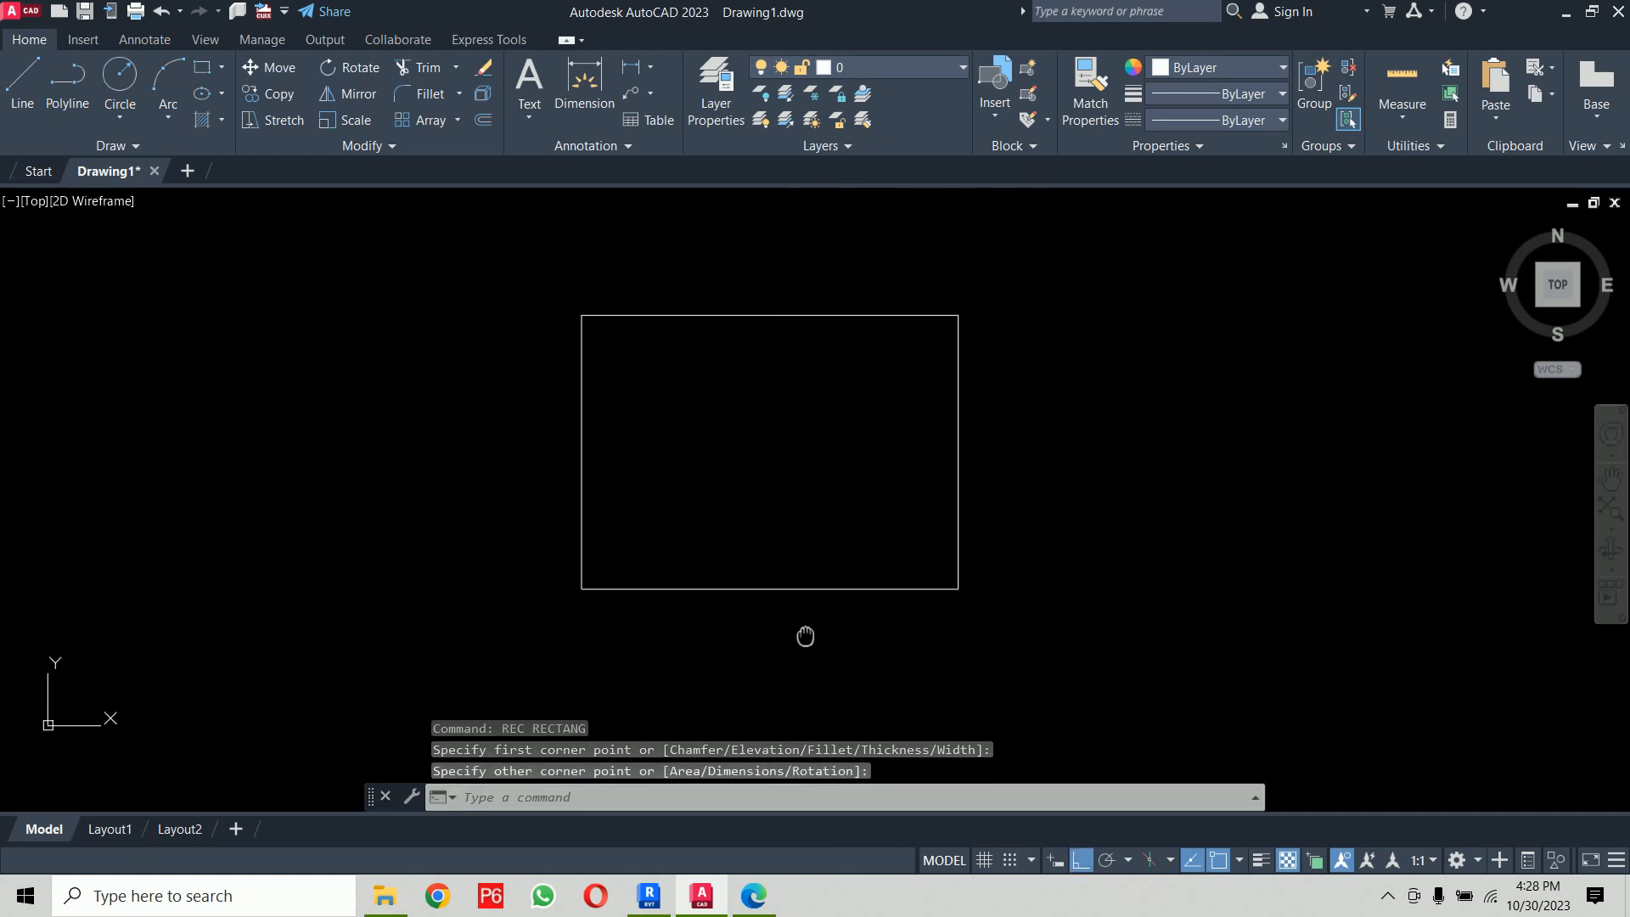
scroll(710, 546, down, 10)
key(Return)
click(1081, 281)
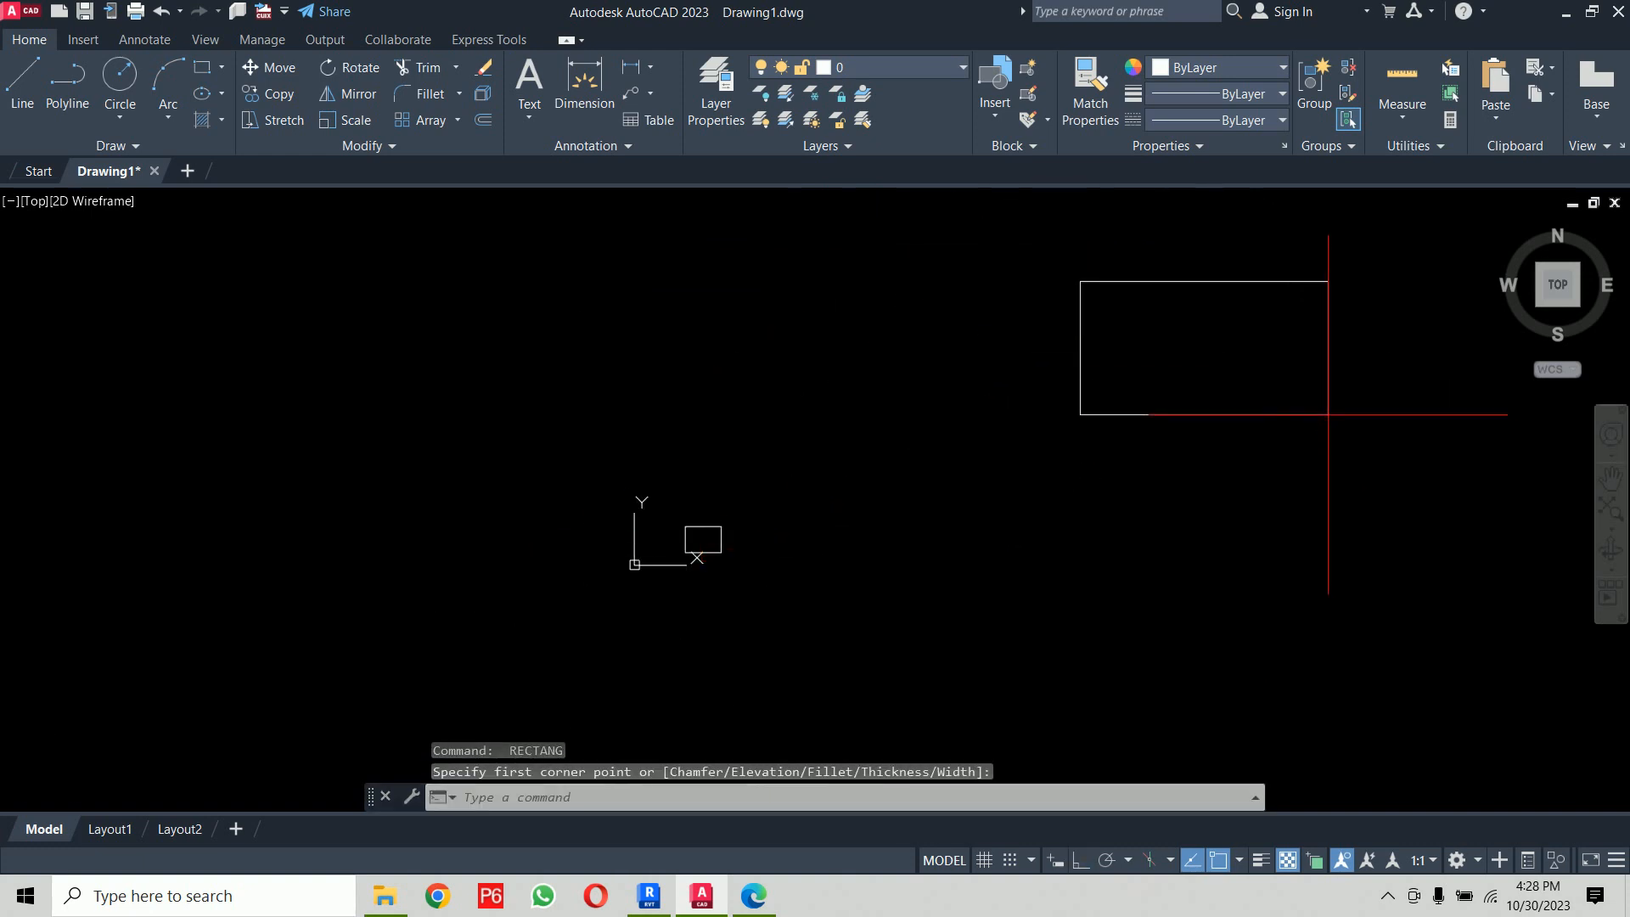
click(1328, 415)
middle_drag(1147, 615, 1027, 642)
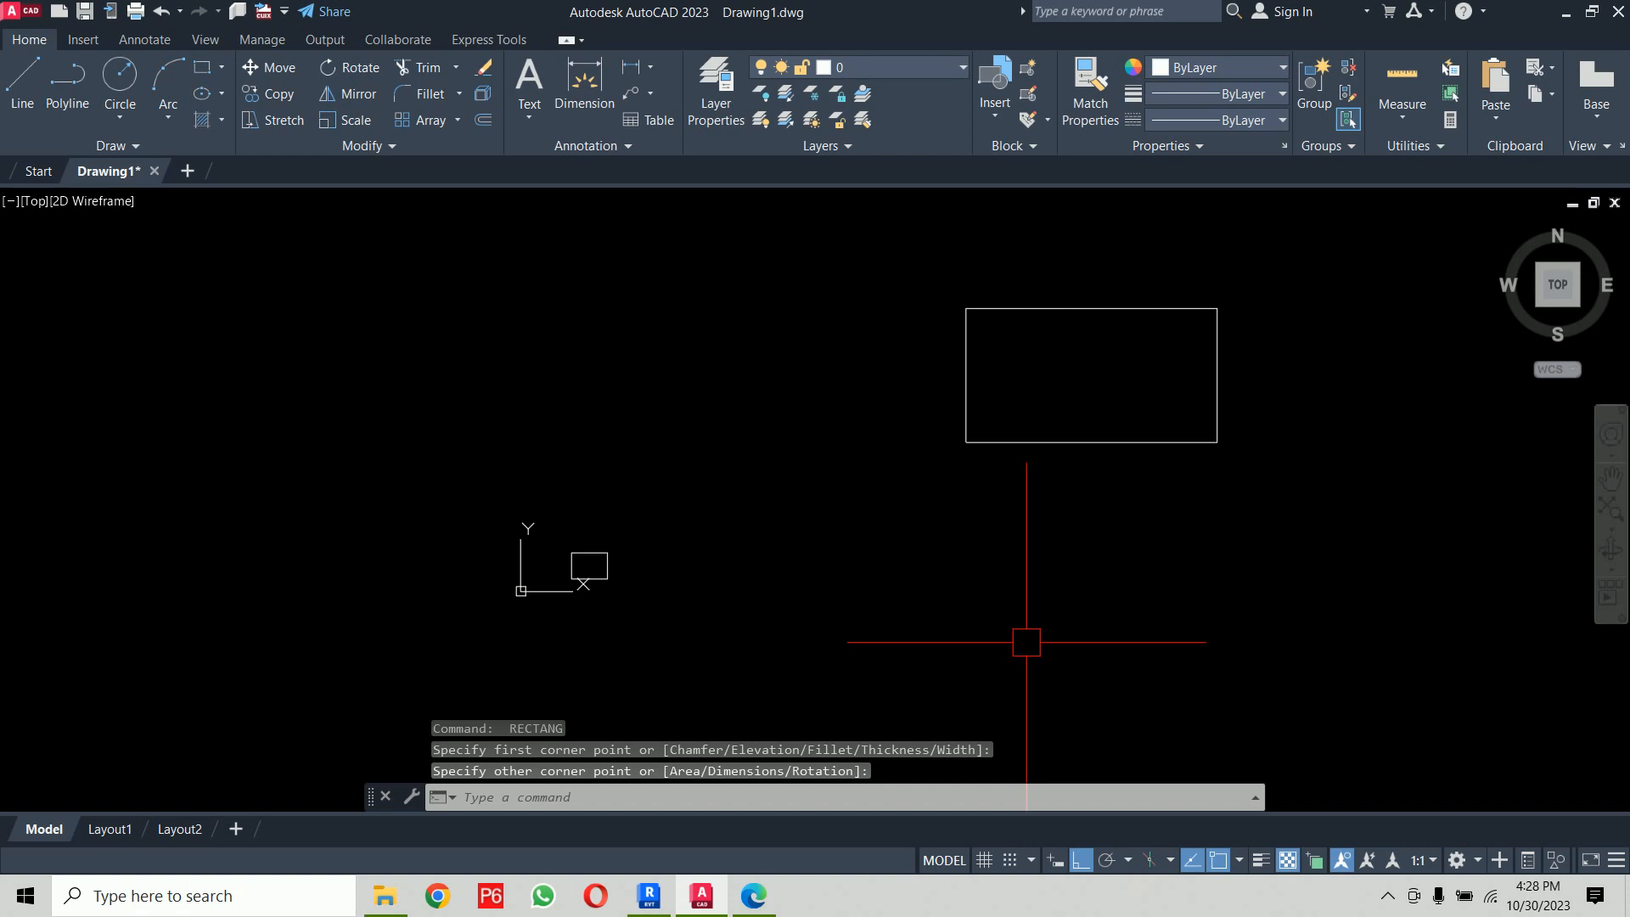
Step: Delete both rectangles and leave the Erase command
click(1277, 255)
click(395, 683)
key(Delete)
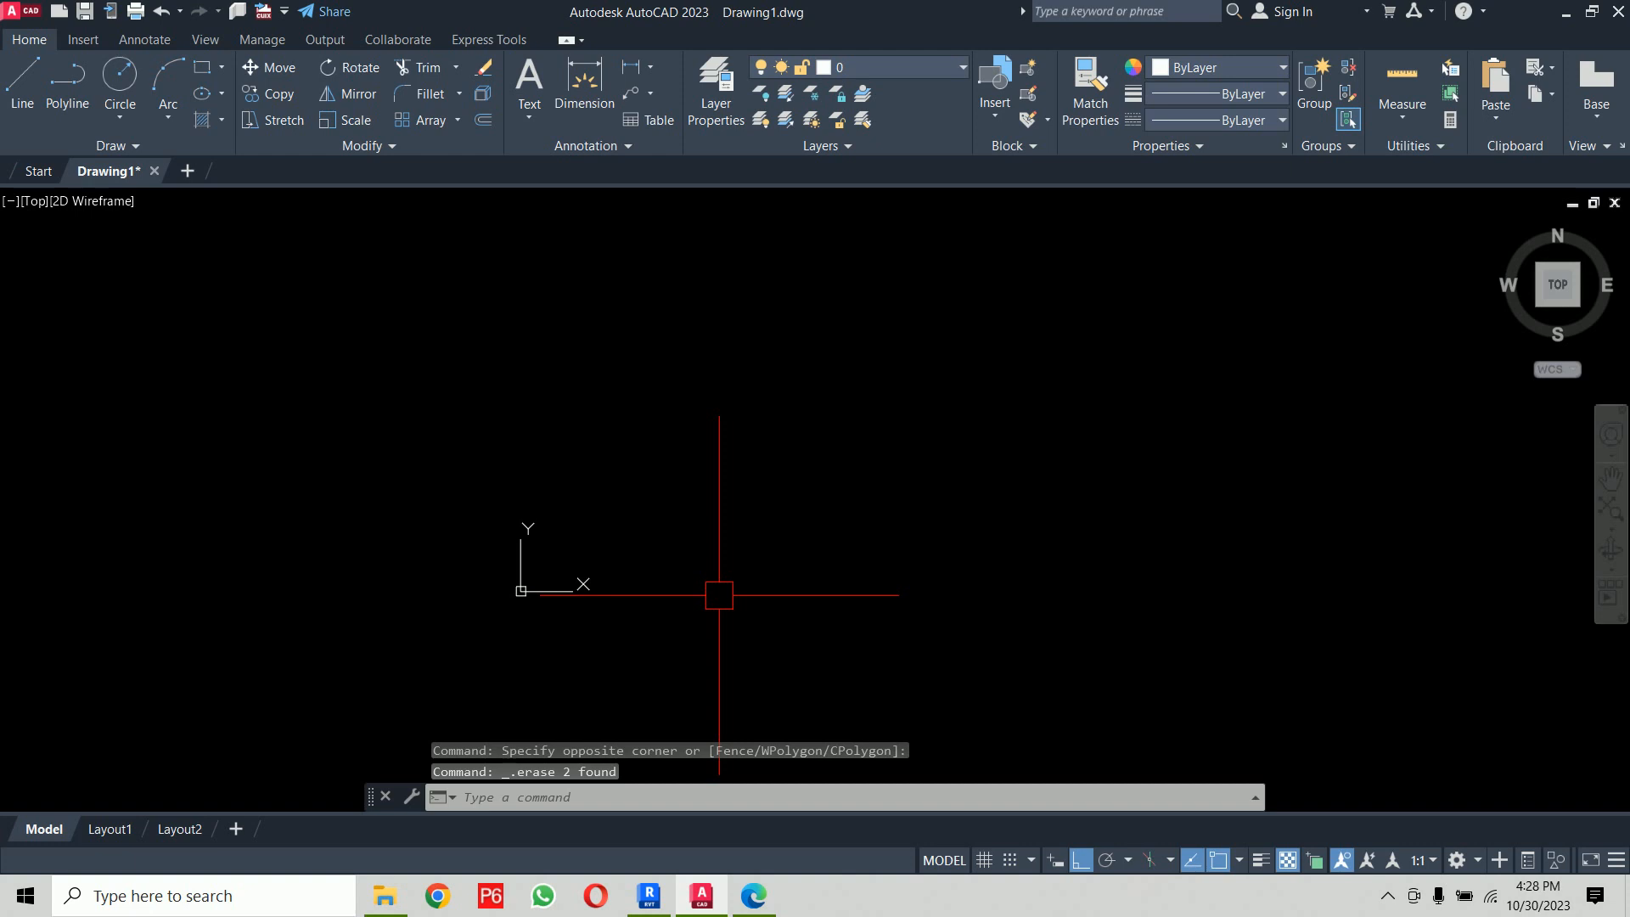
key(Return)
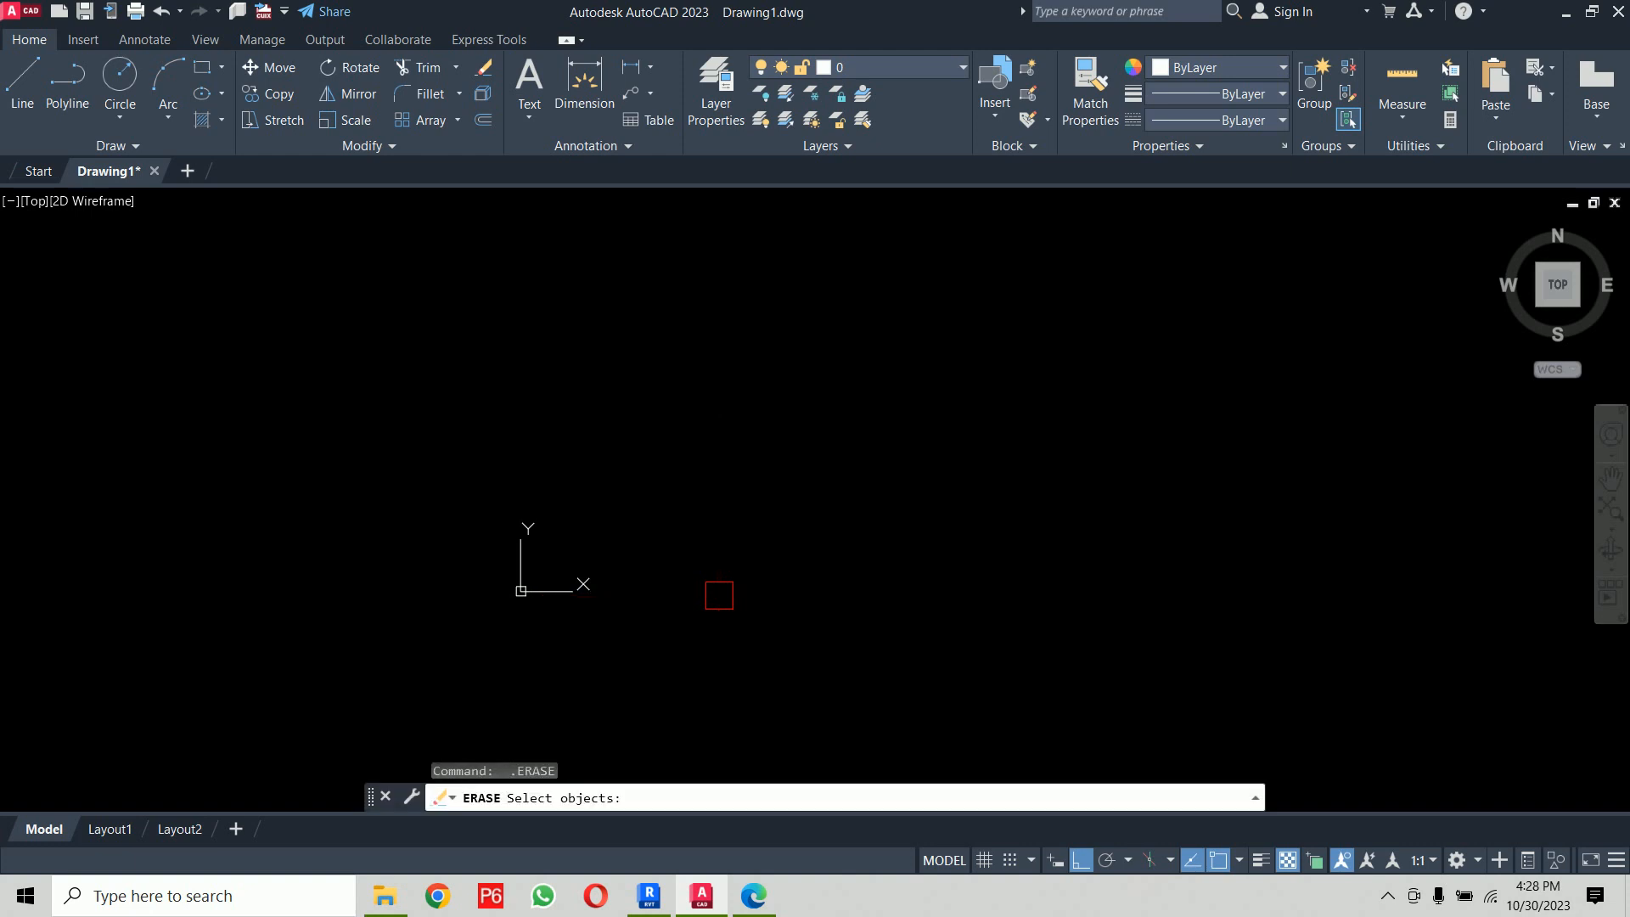
key(Escape)
Step: Turn limits checking on with the LIMITS command
text(limits)
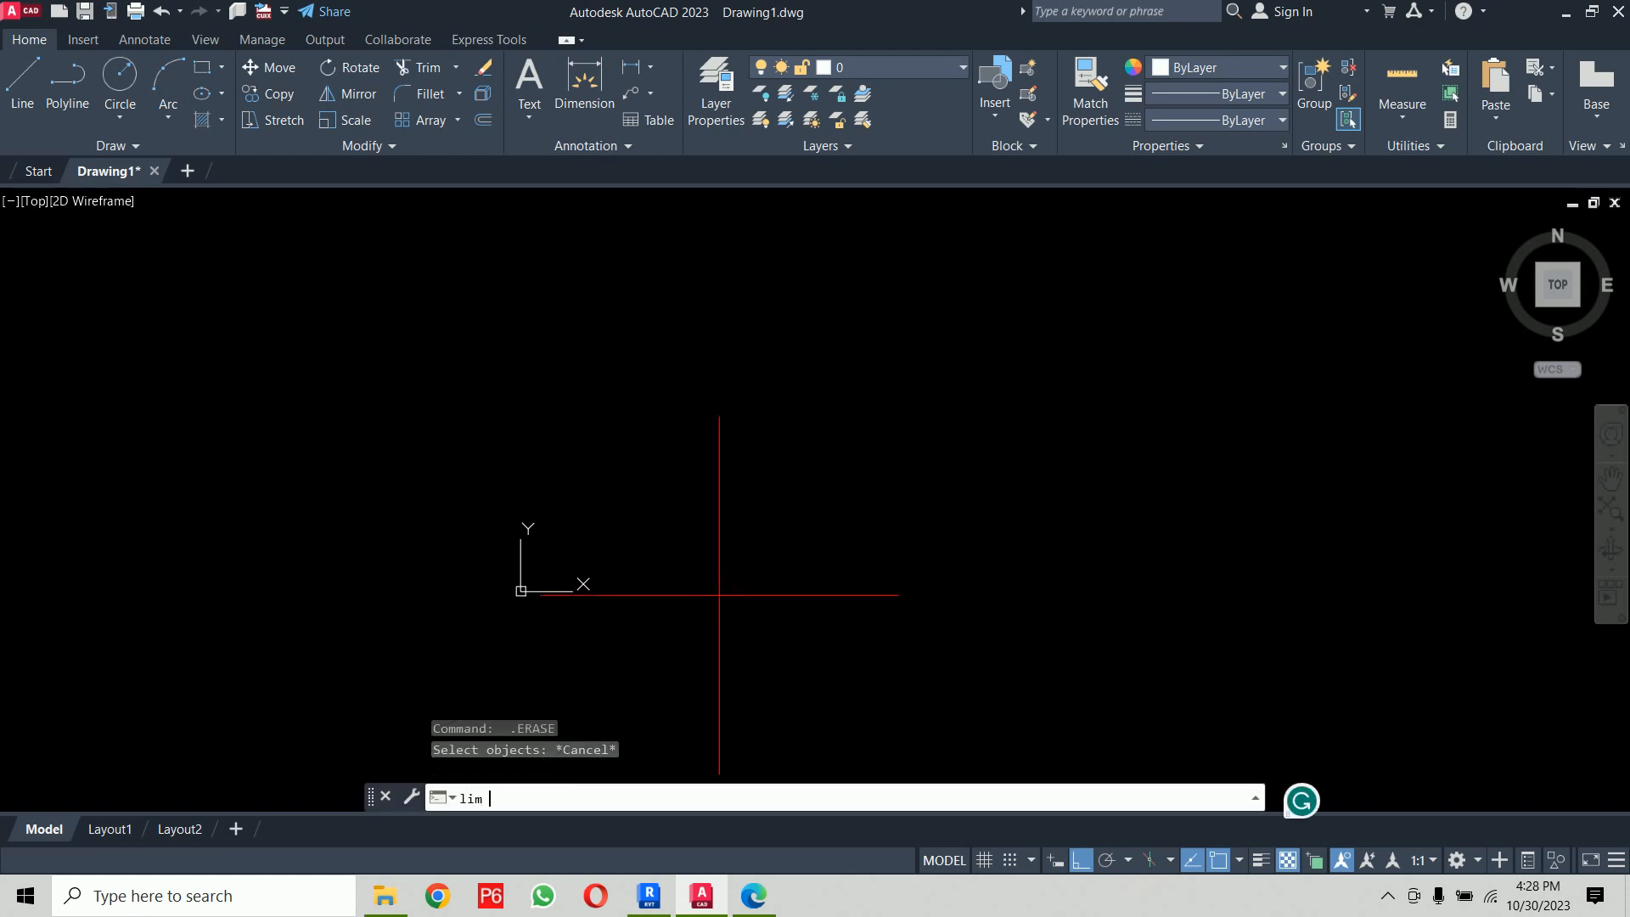
key(Return)
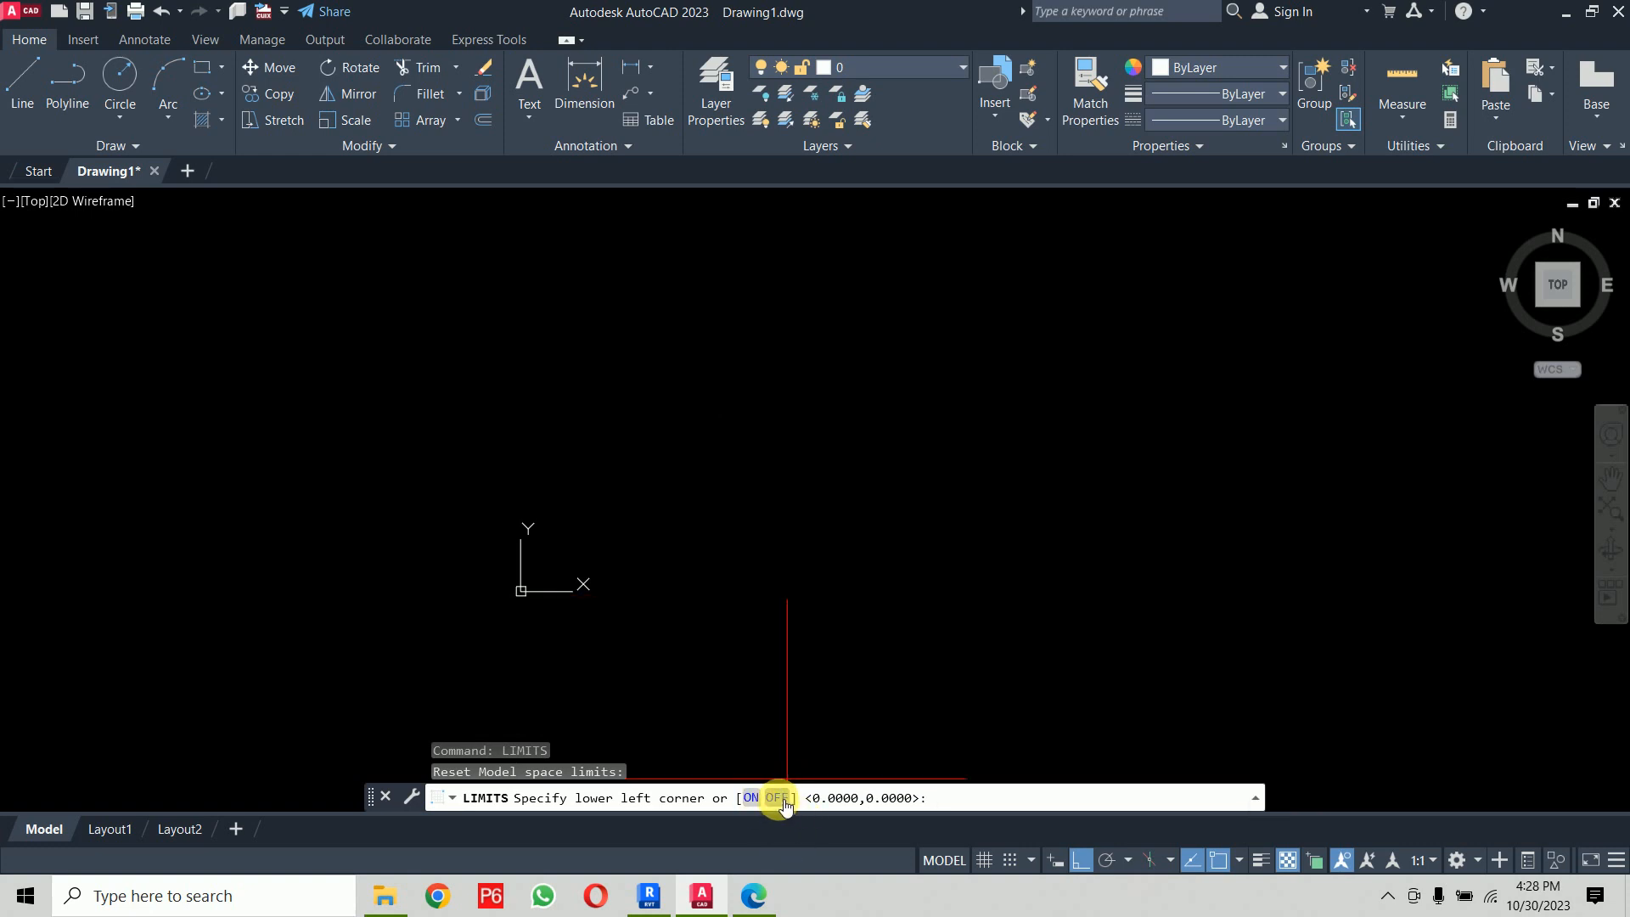
click(751, 798)
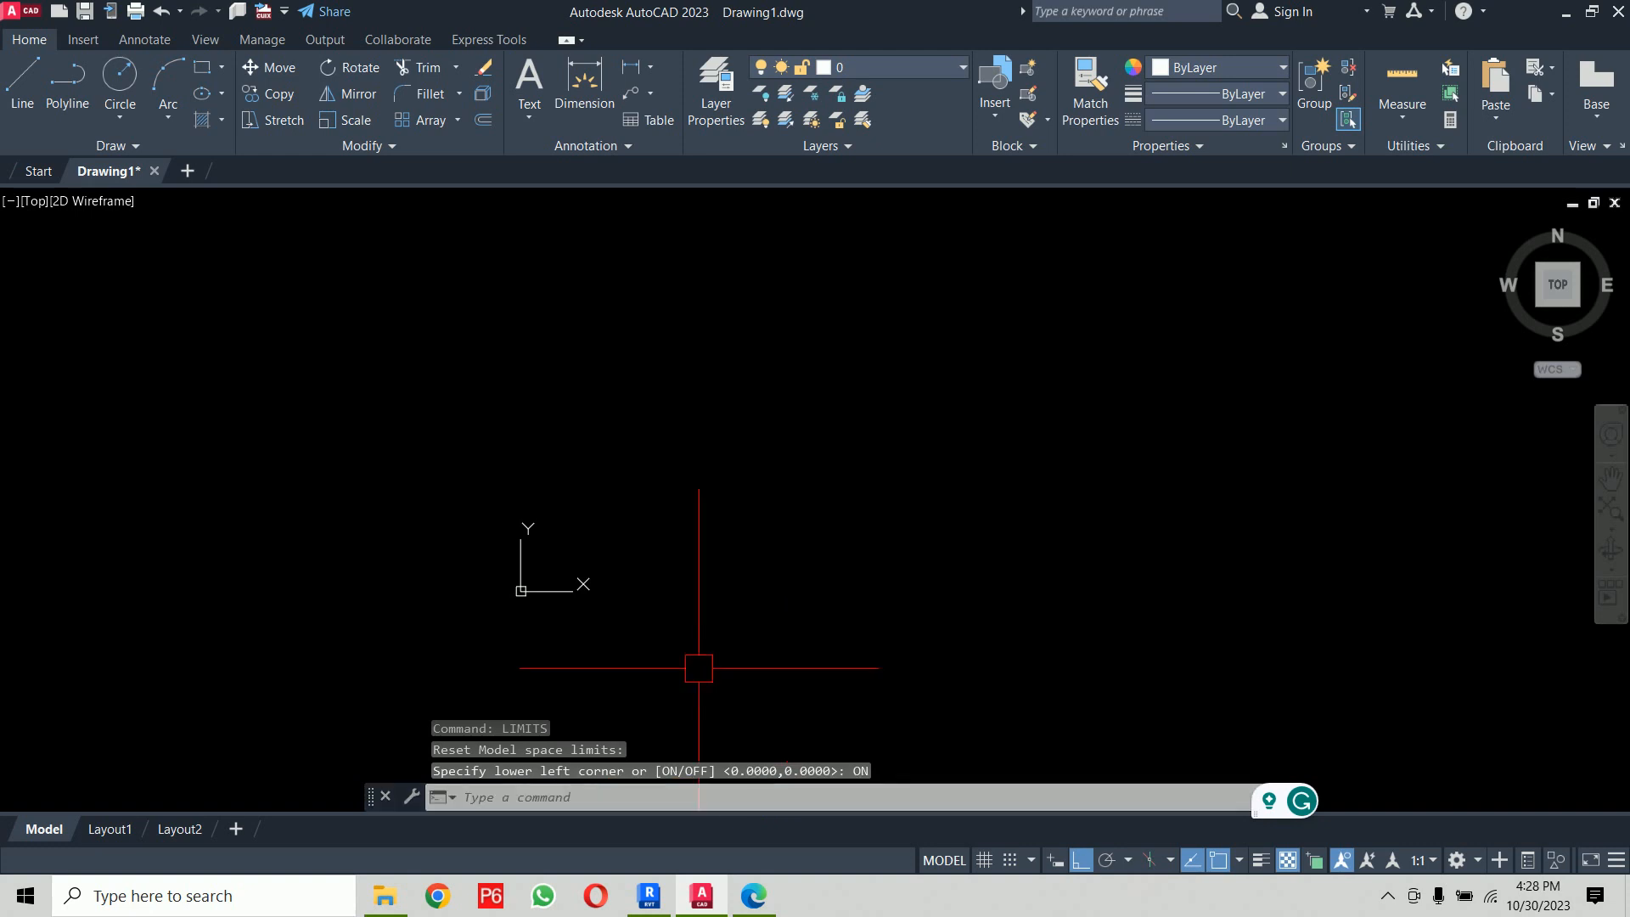
Step: Try to start a line at two points outside the drawing limits, far from the origin, and cancel the command
text(l)
key(Return)
click(1025, 375)
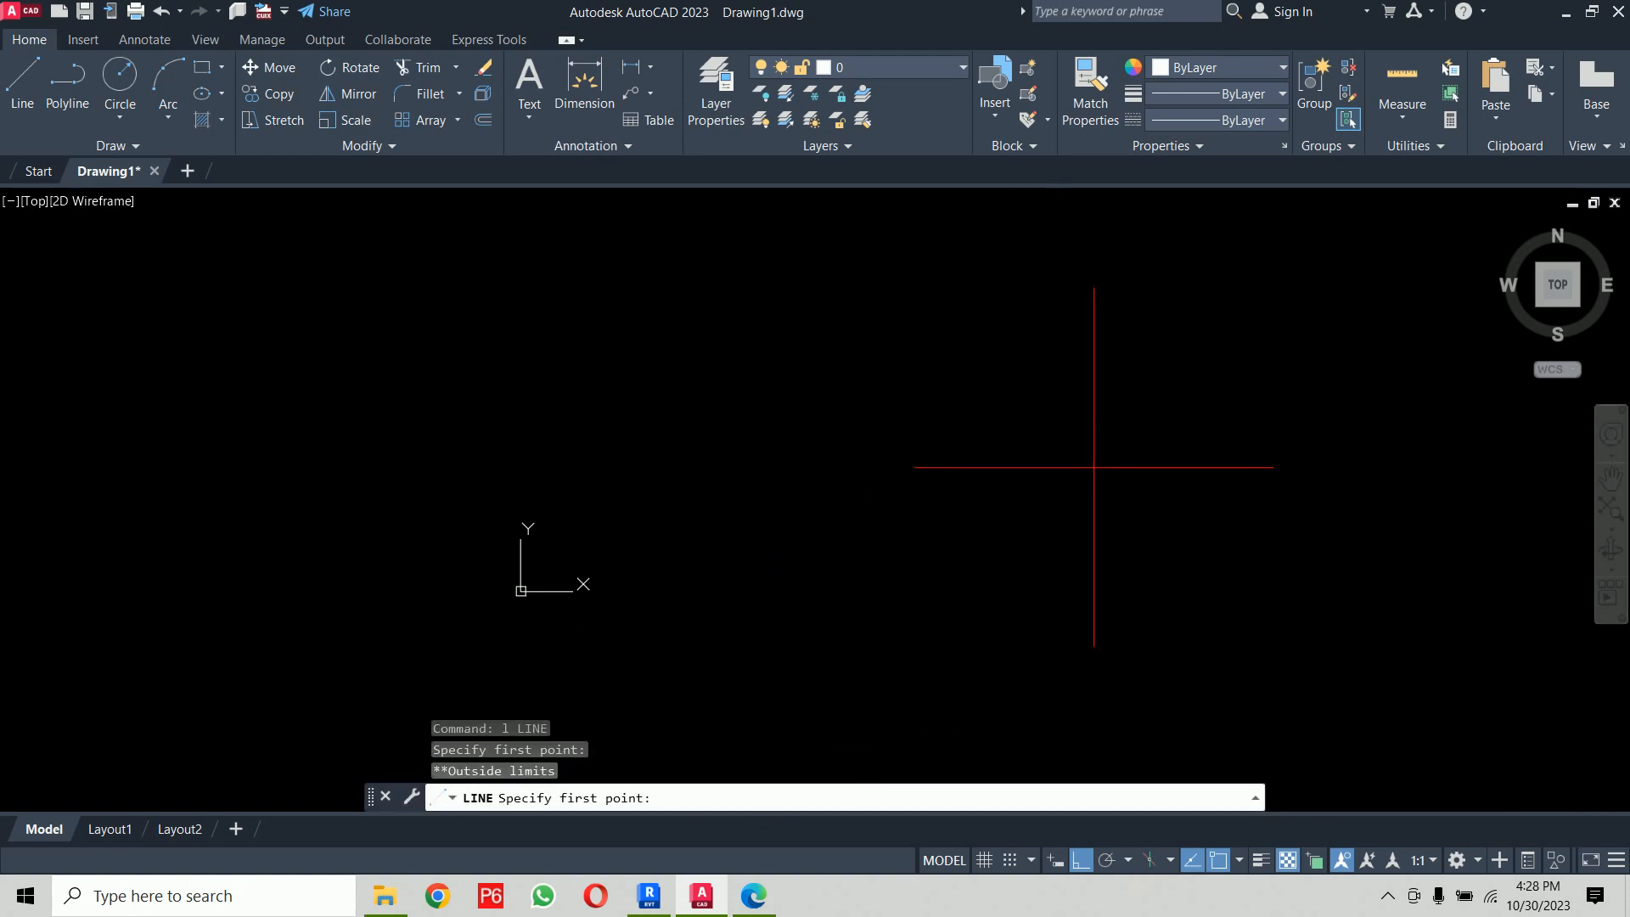
click(1097, 481)
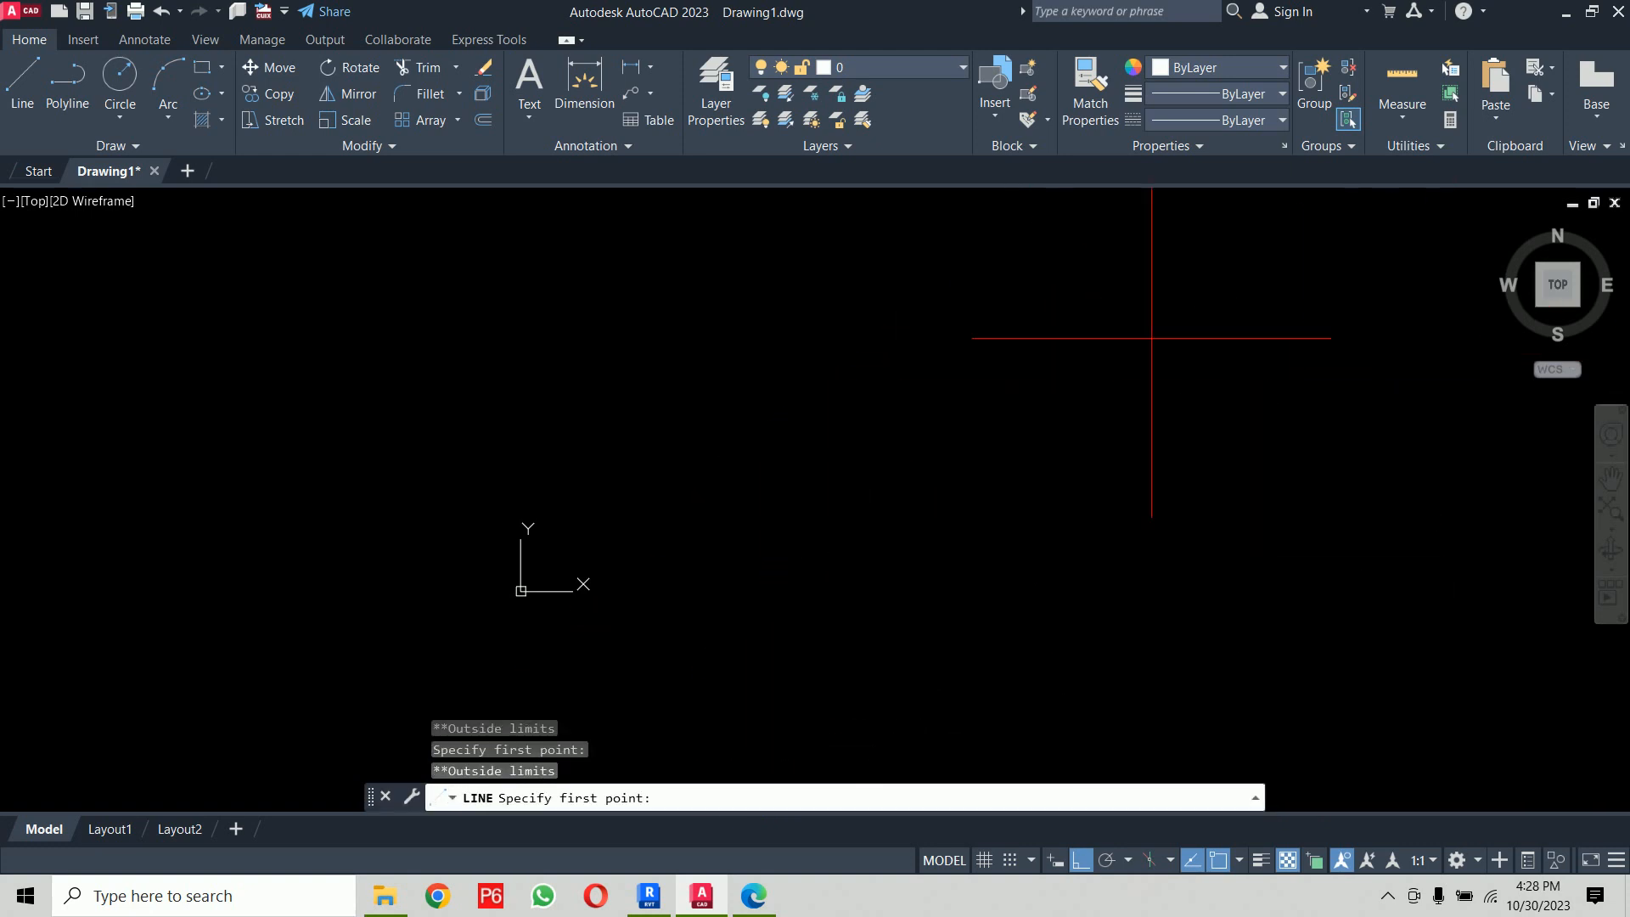
key(Escape)
key(Escape)
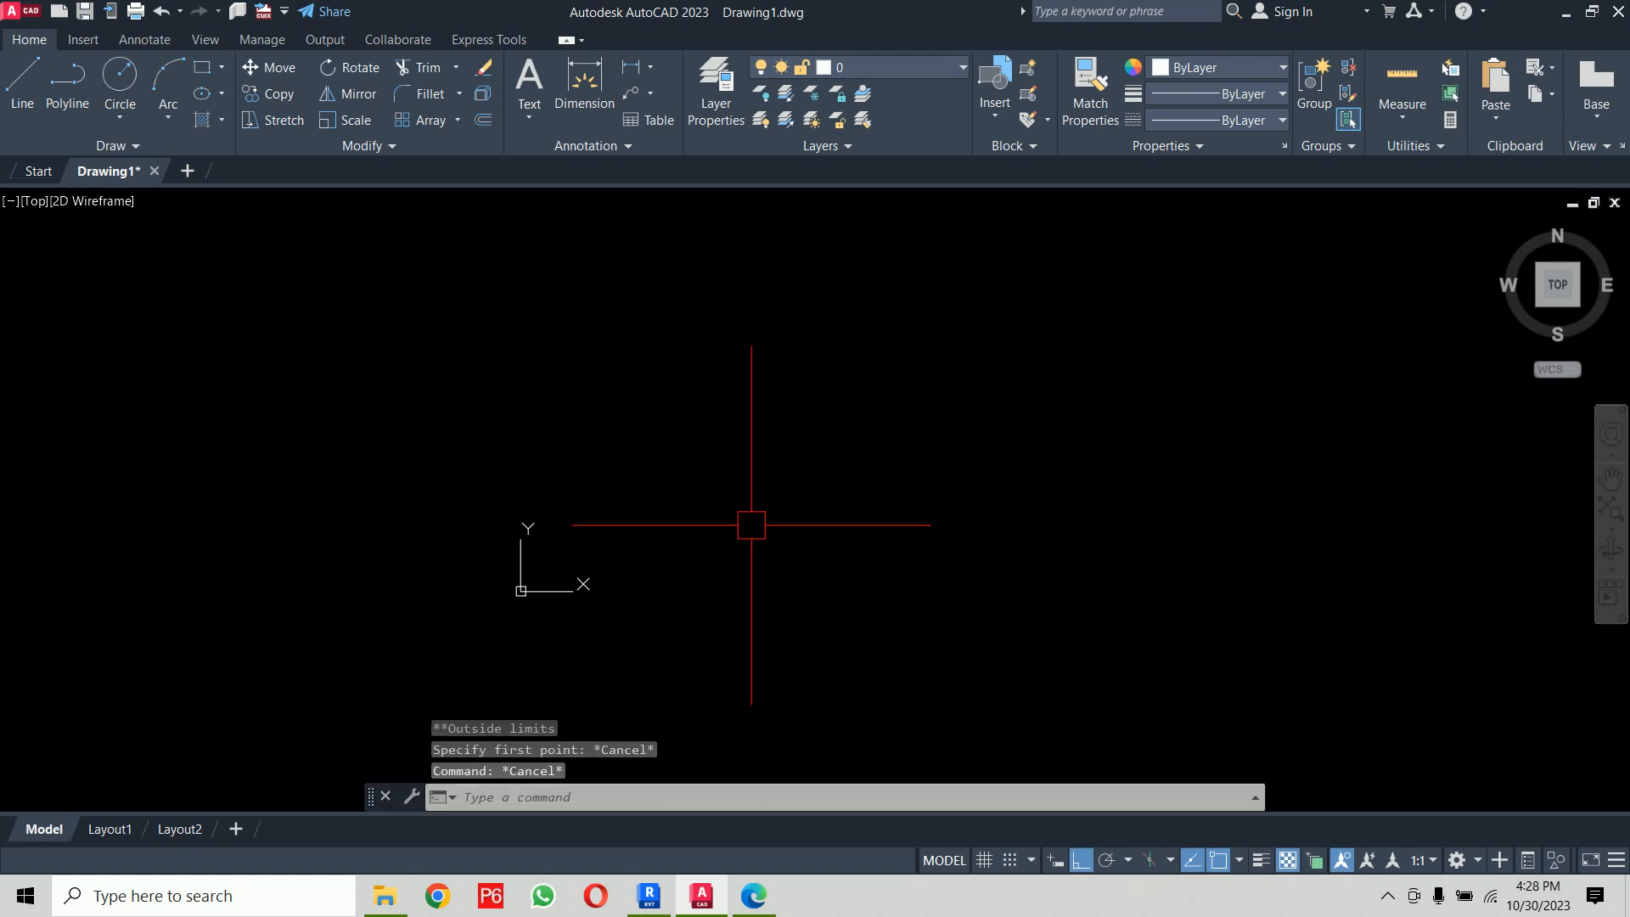
key(Escape)
Step: Draw four connected orthogonal lines forming a roughly square outline inside the limits, just above and beside the origin
middle_drag(575, 431, 597, 405)
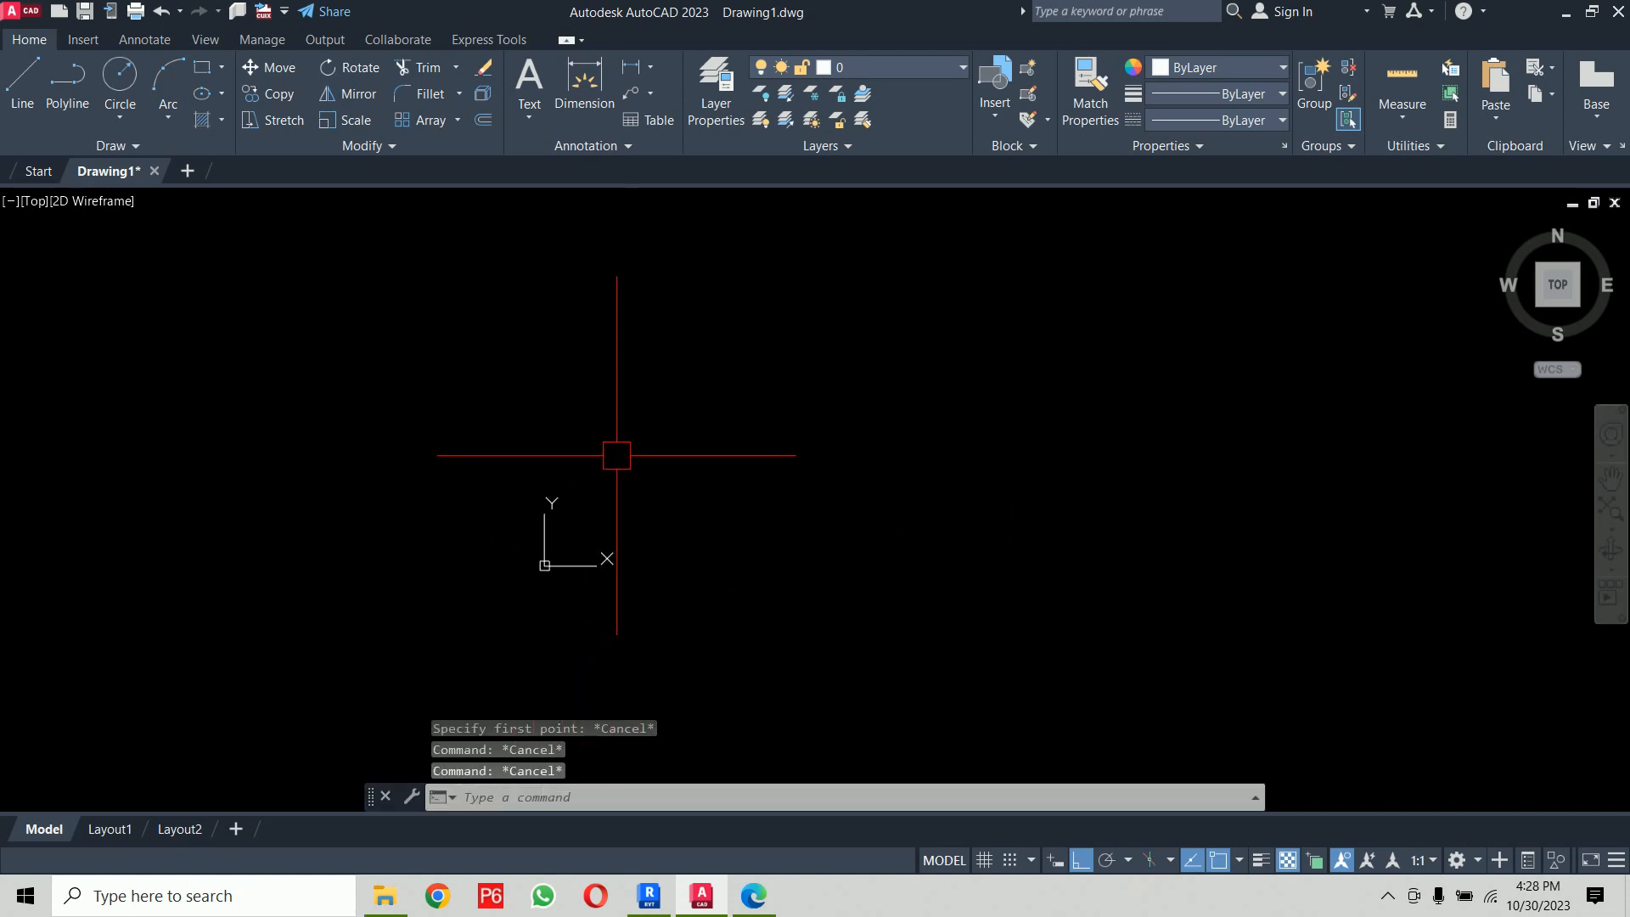
scroll(617, 464, up, 1)
text(l)
key(Return)
click(517, 600)
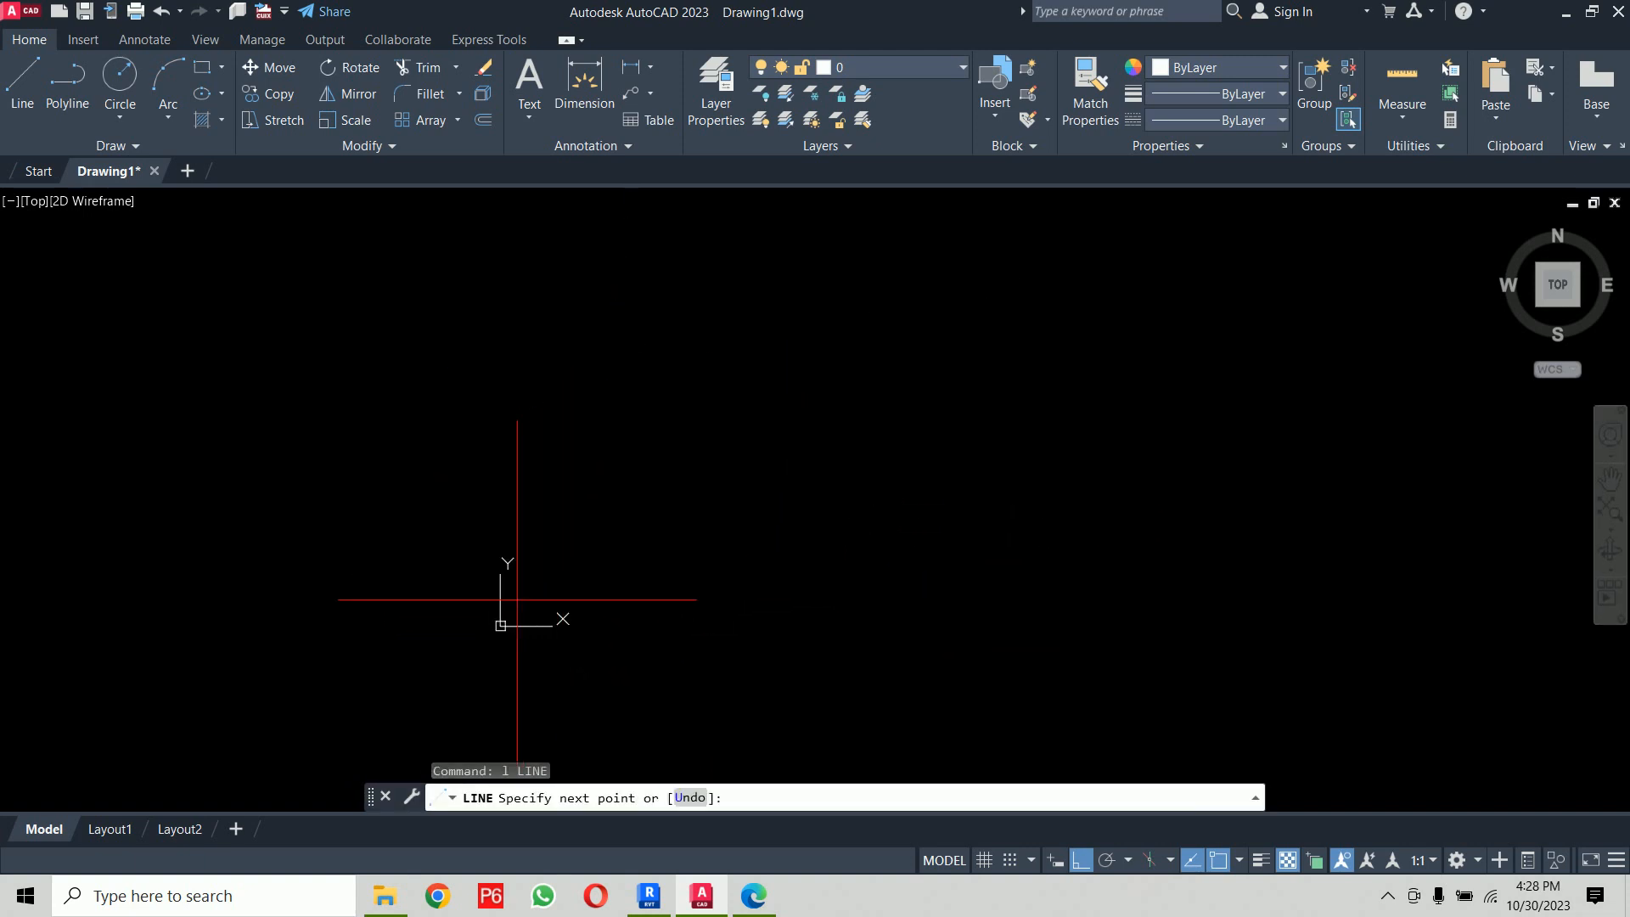
click(852, 599)
click(852, 283)
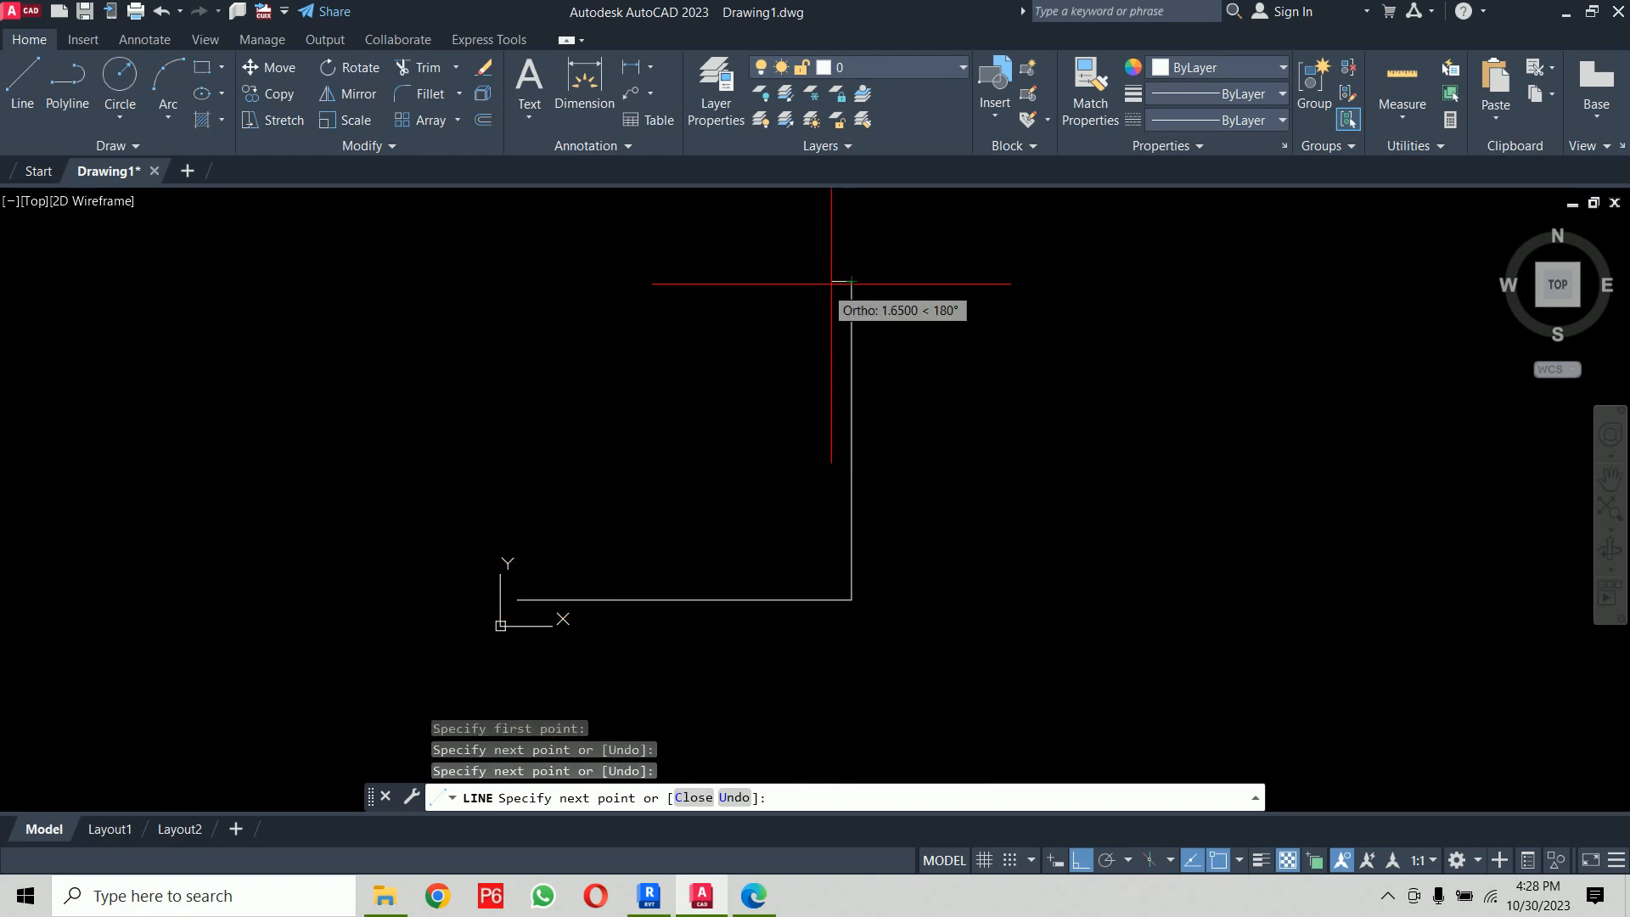
click(532, 283)
click(533, 600)
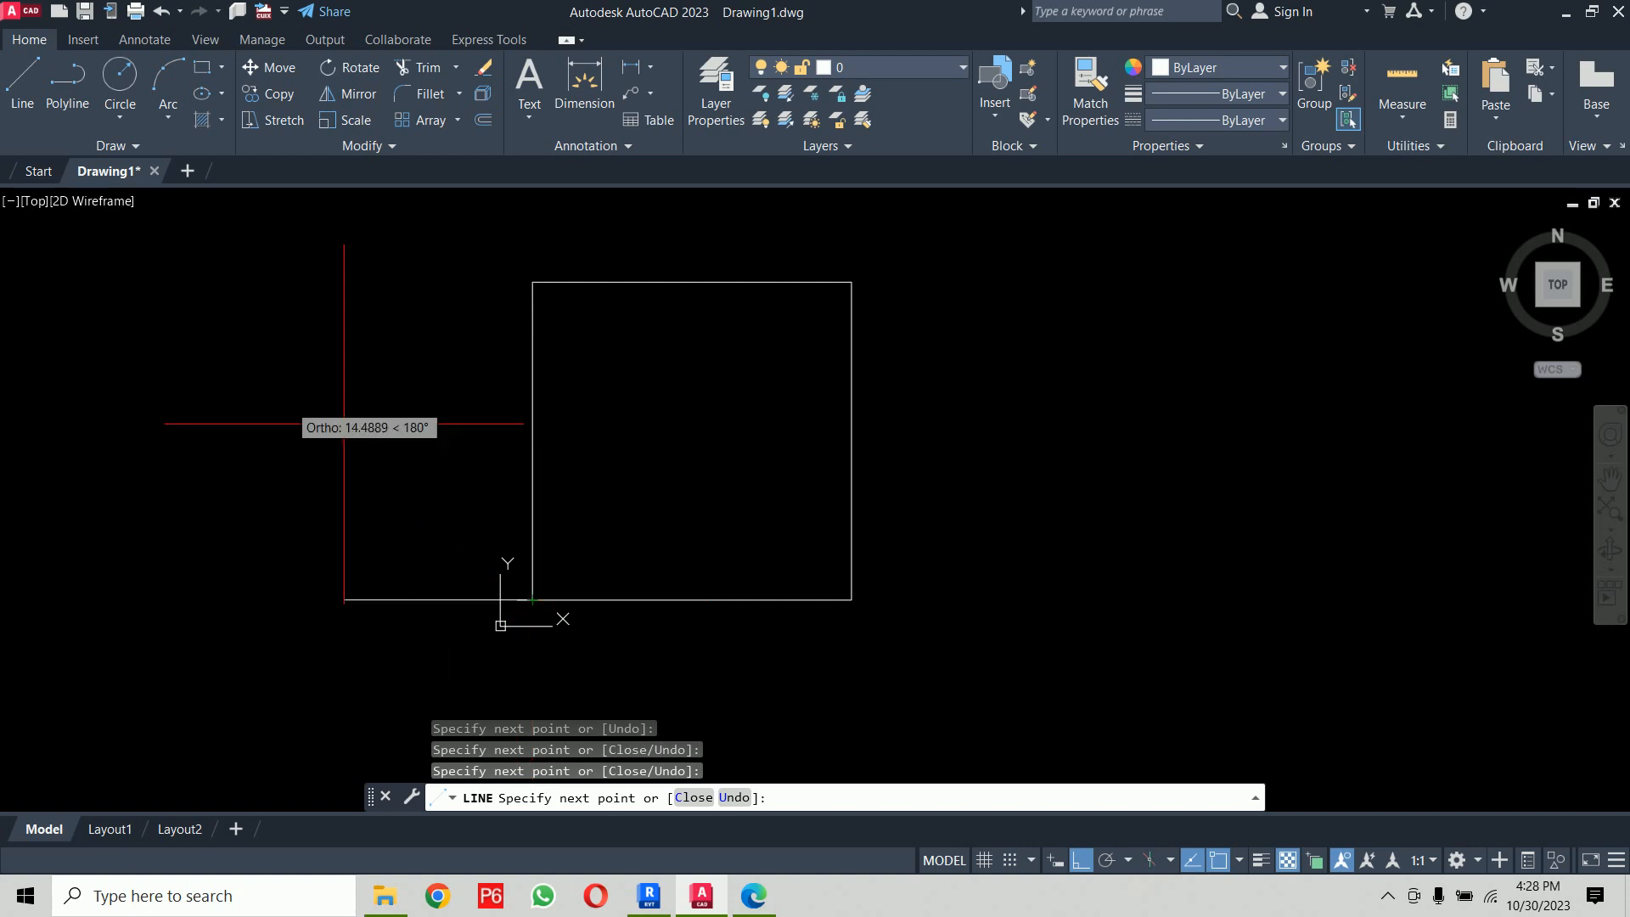
Step: Try to continue the line to points outside the limits, beyond the origin to the left and below it, and cancel the command
click(111, 416)
click(215, 348)
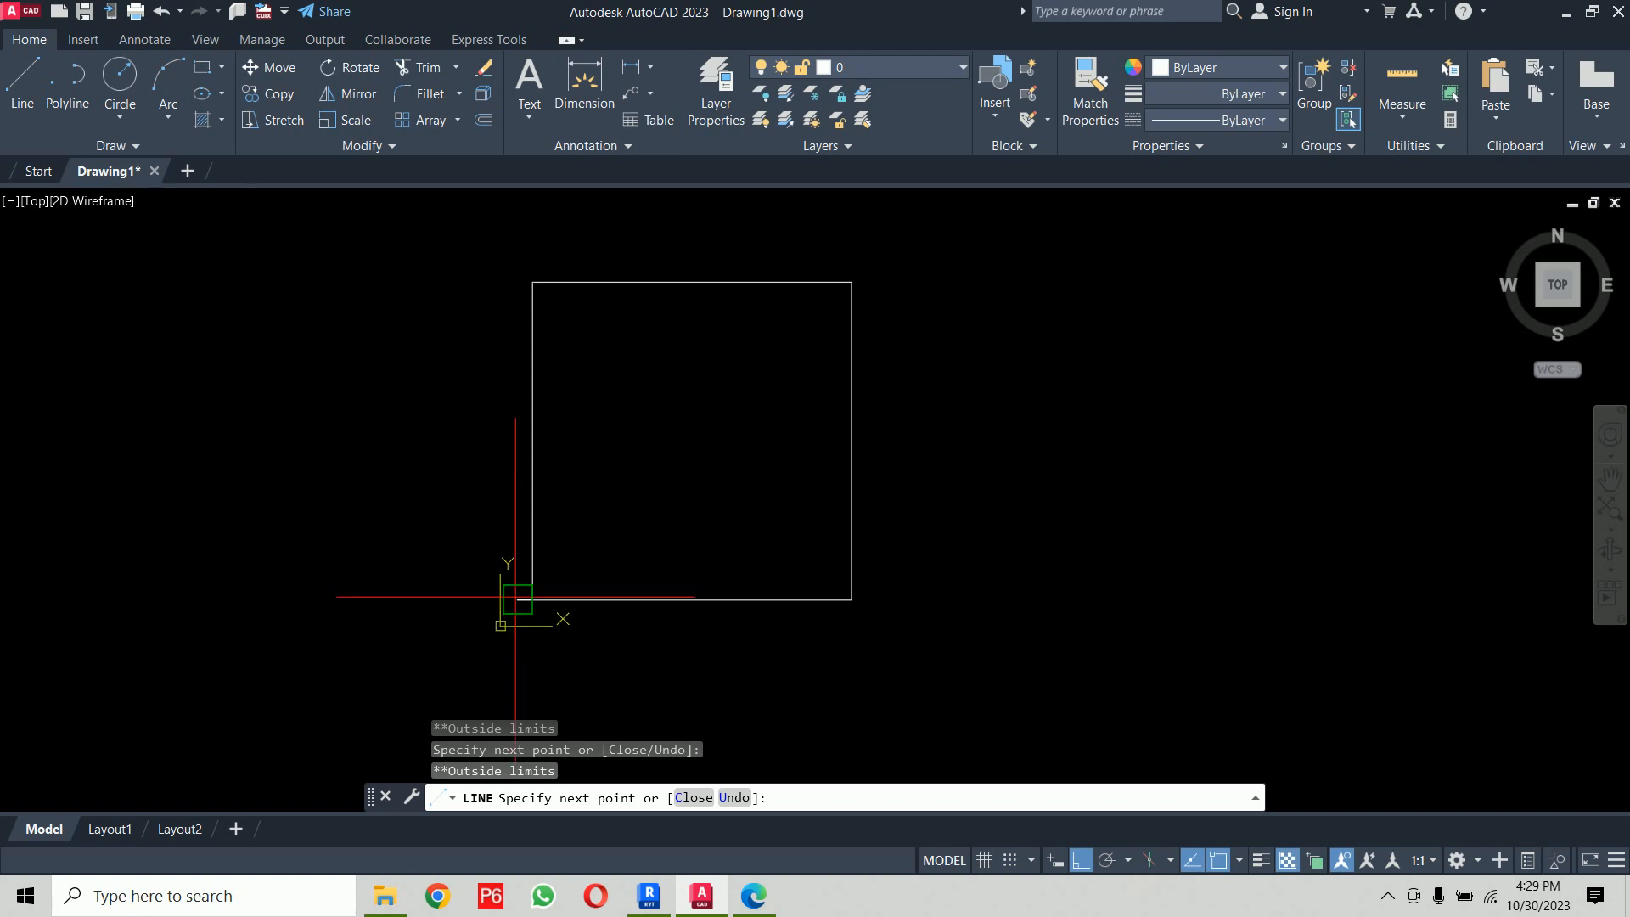
middle_drag(719, 691, 727, 466)
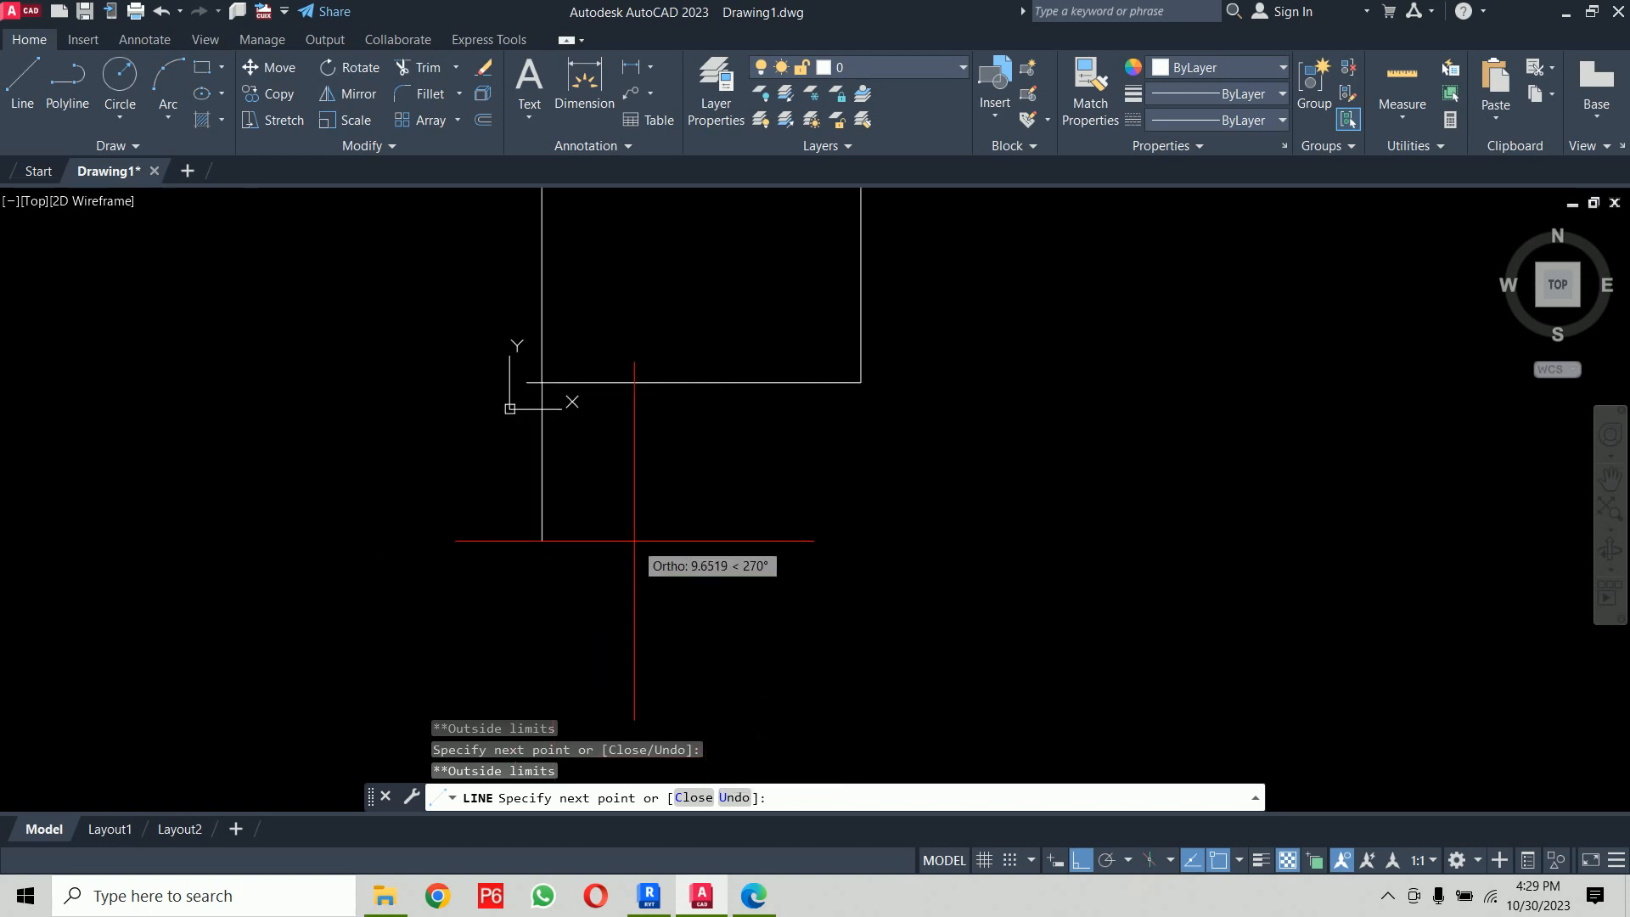
click(709, 518)
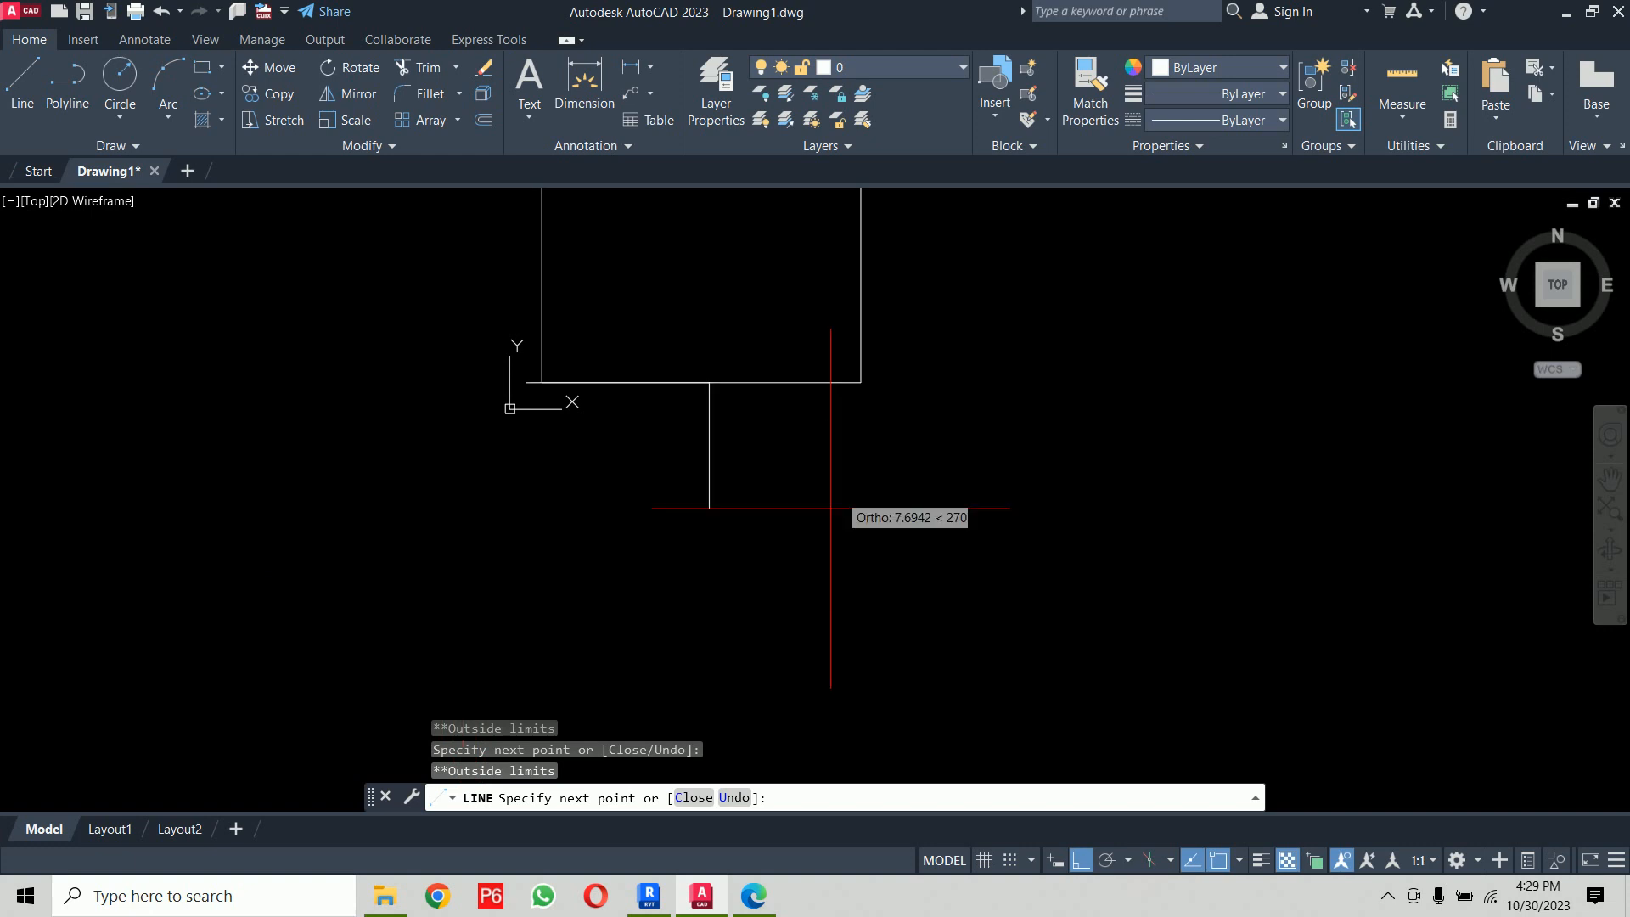
scroll(781, 594, down, 4)
key(Escape)
key(Escape)
key(Escape)
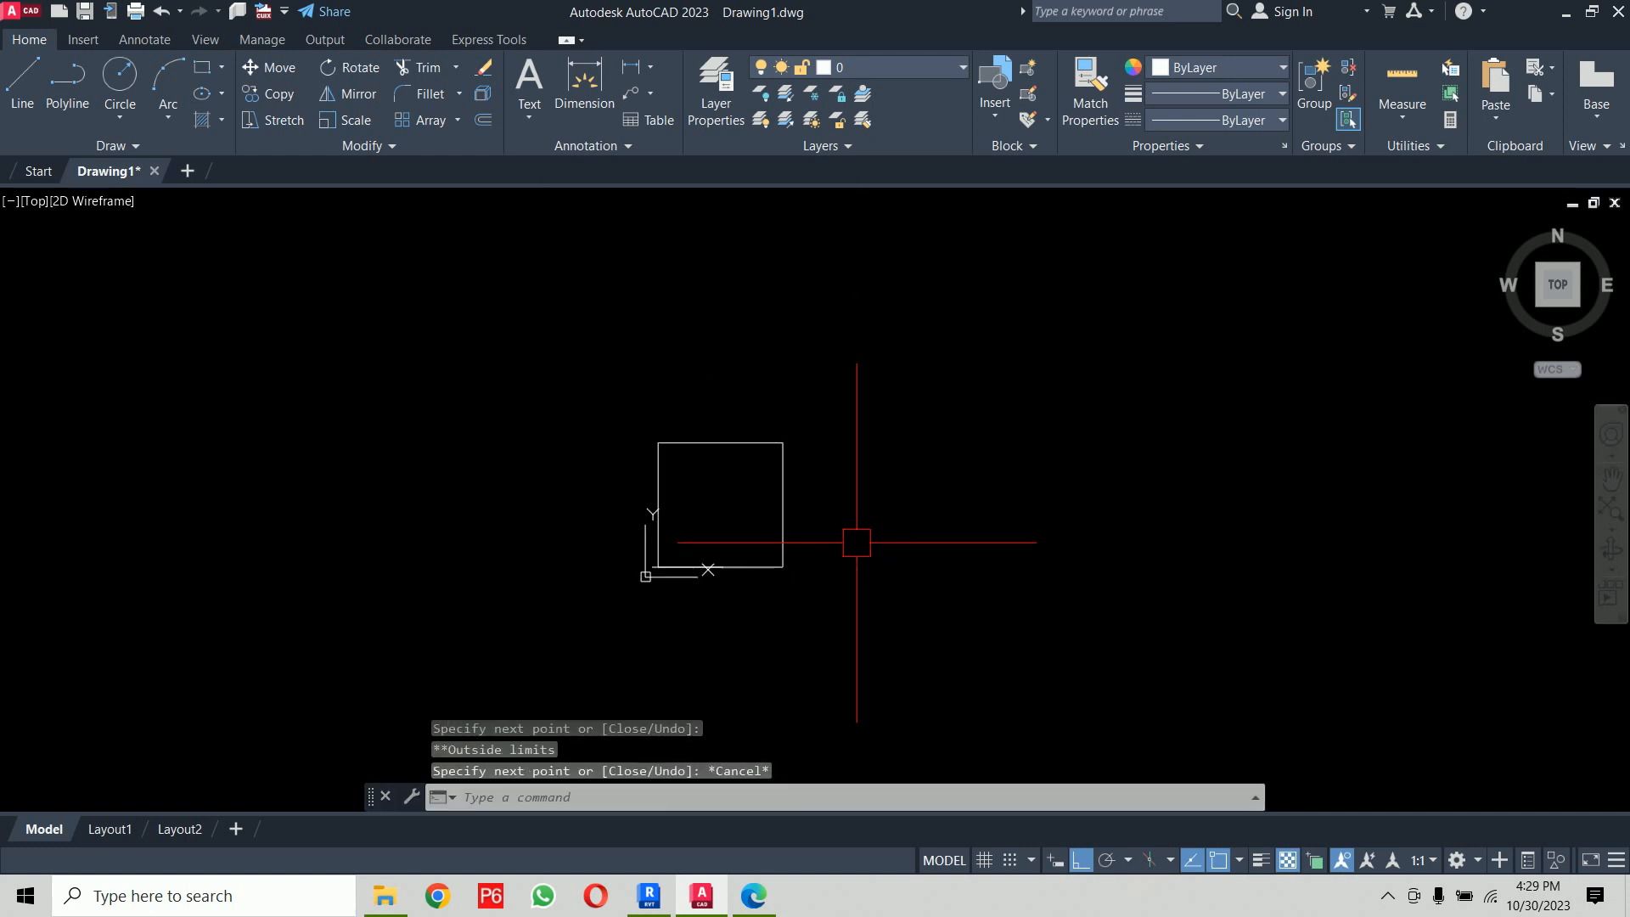
Step: Delete all the lines of the square outline around the origin
click(969, 380)
click(326, 703)
key(Delete)
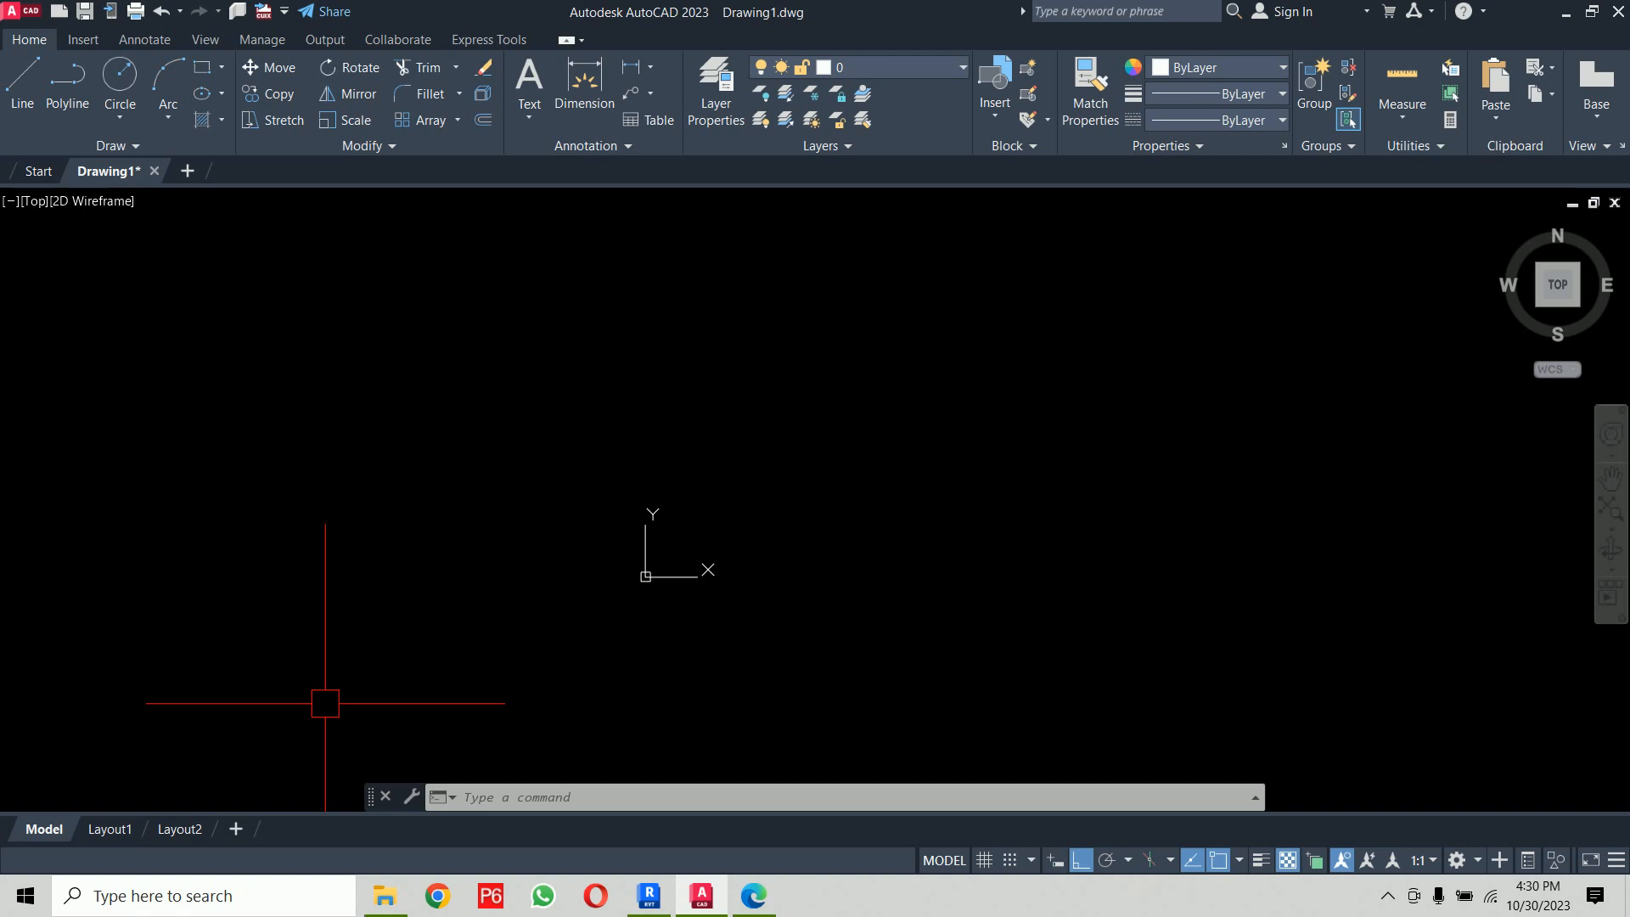
Step: View the Layout1 paper sheet and return to model space
click(111, 831)
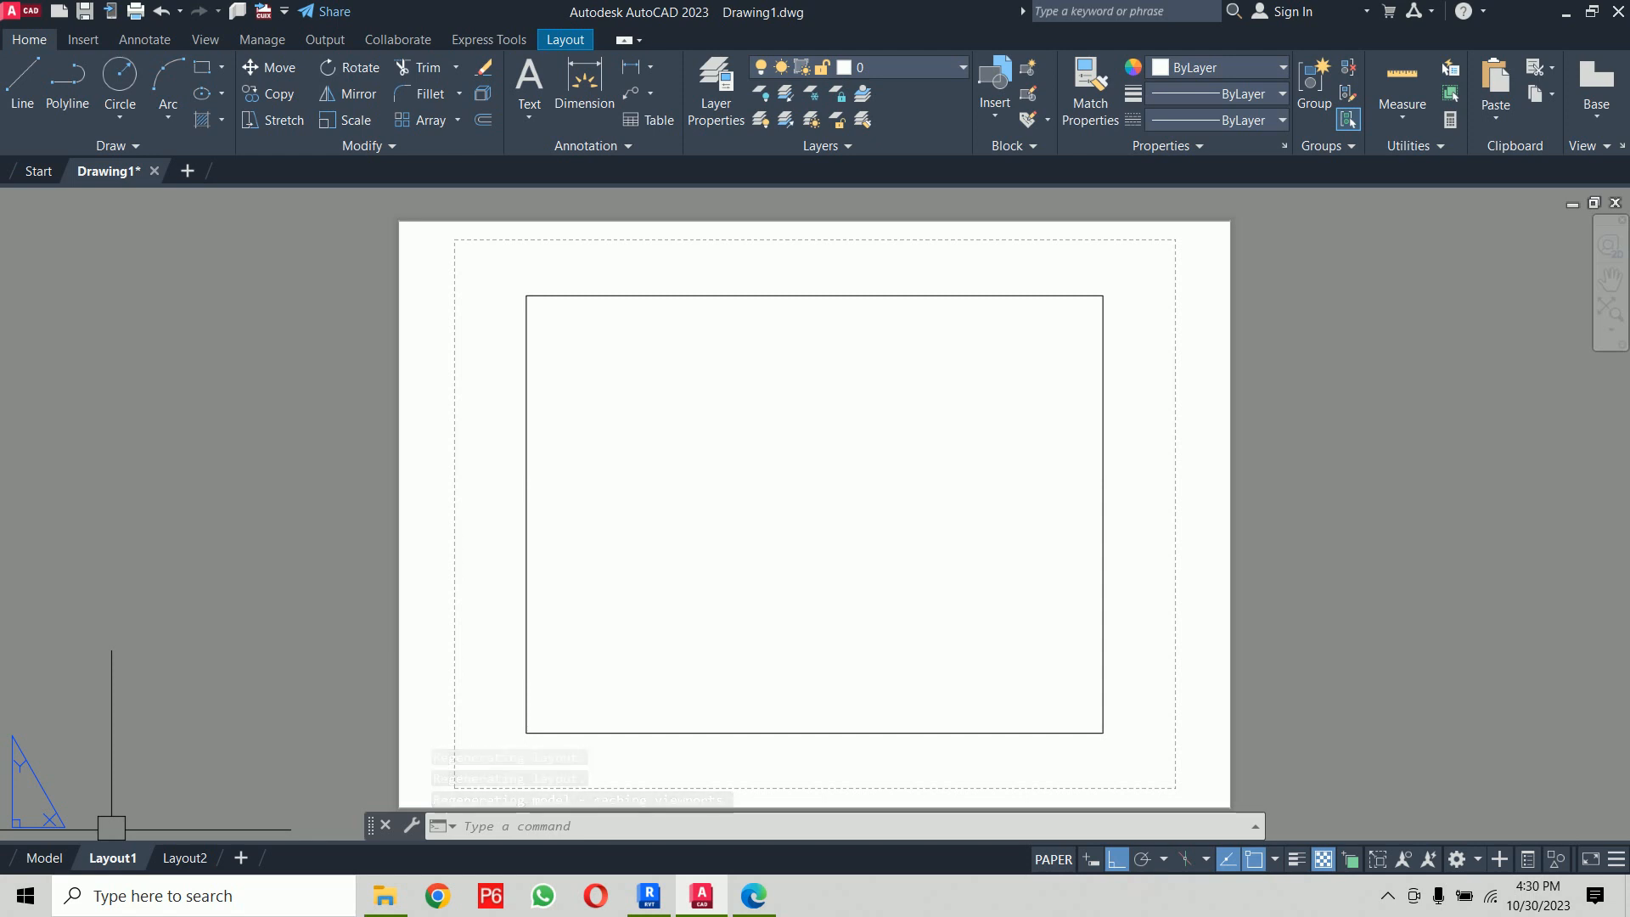
click(44, 857)
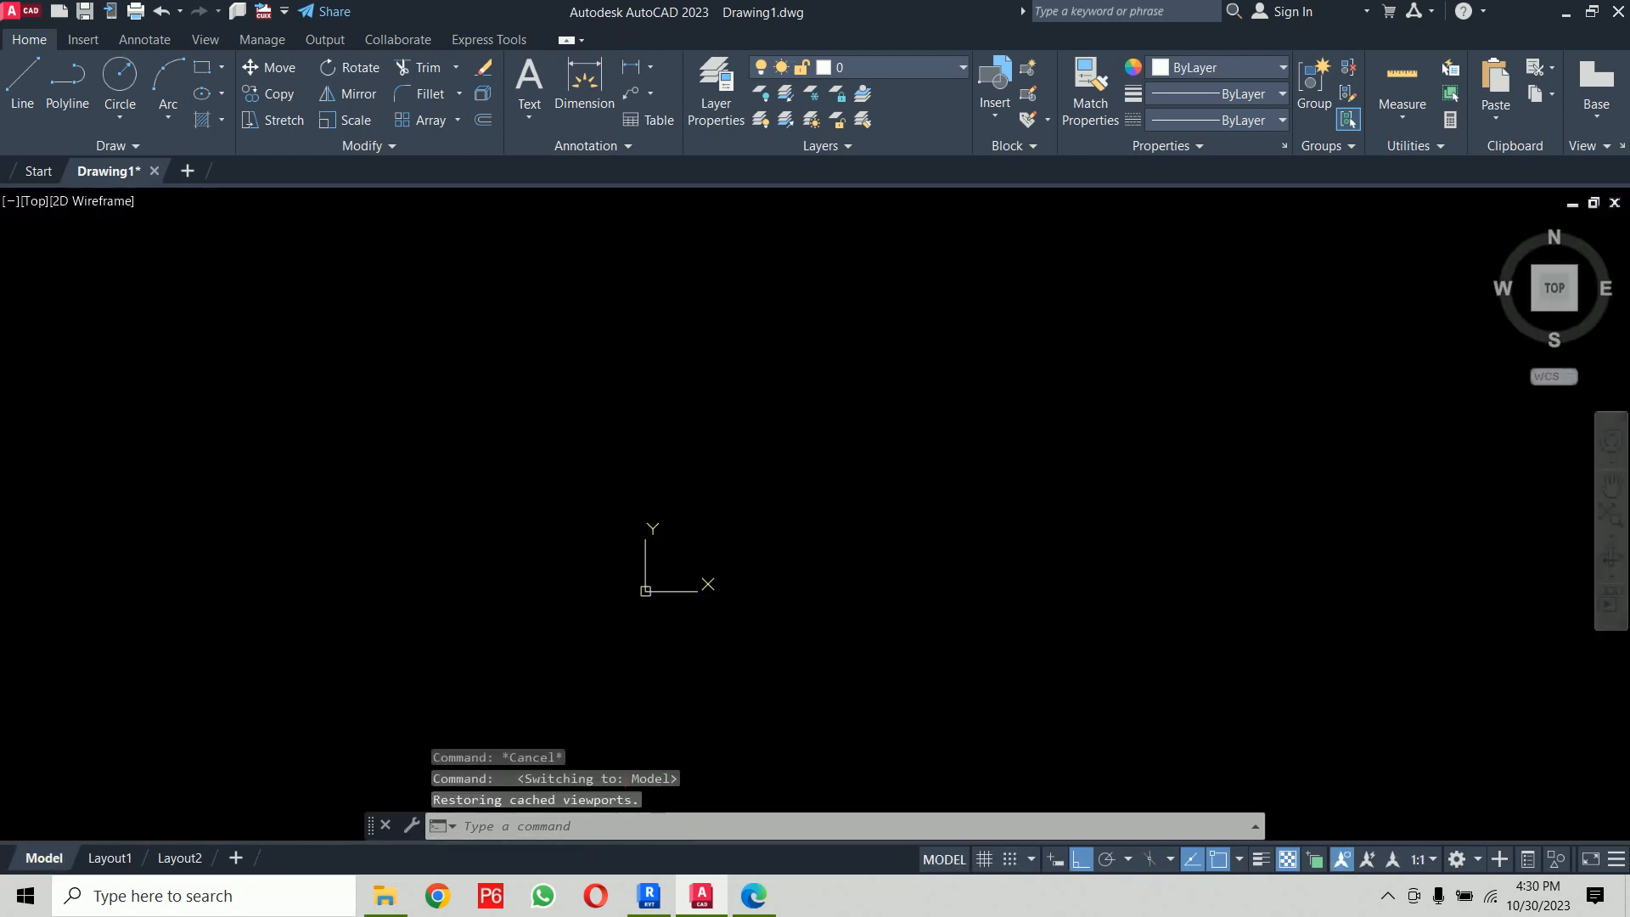
Step: Turn limits checking off with the LIMITS command
text(limits)
key(Return)
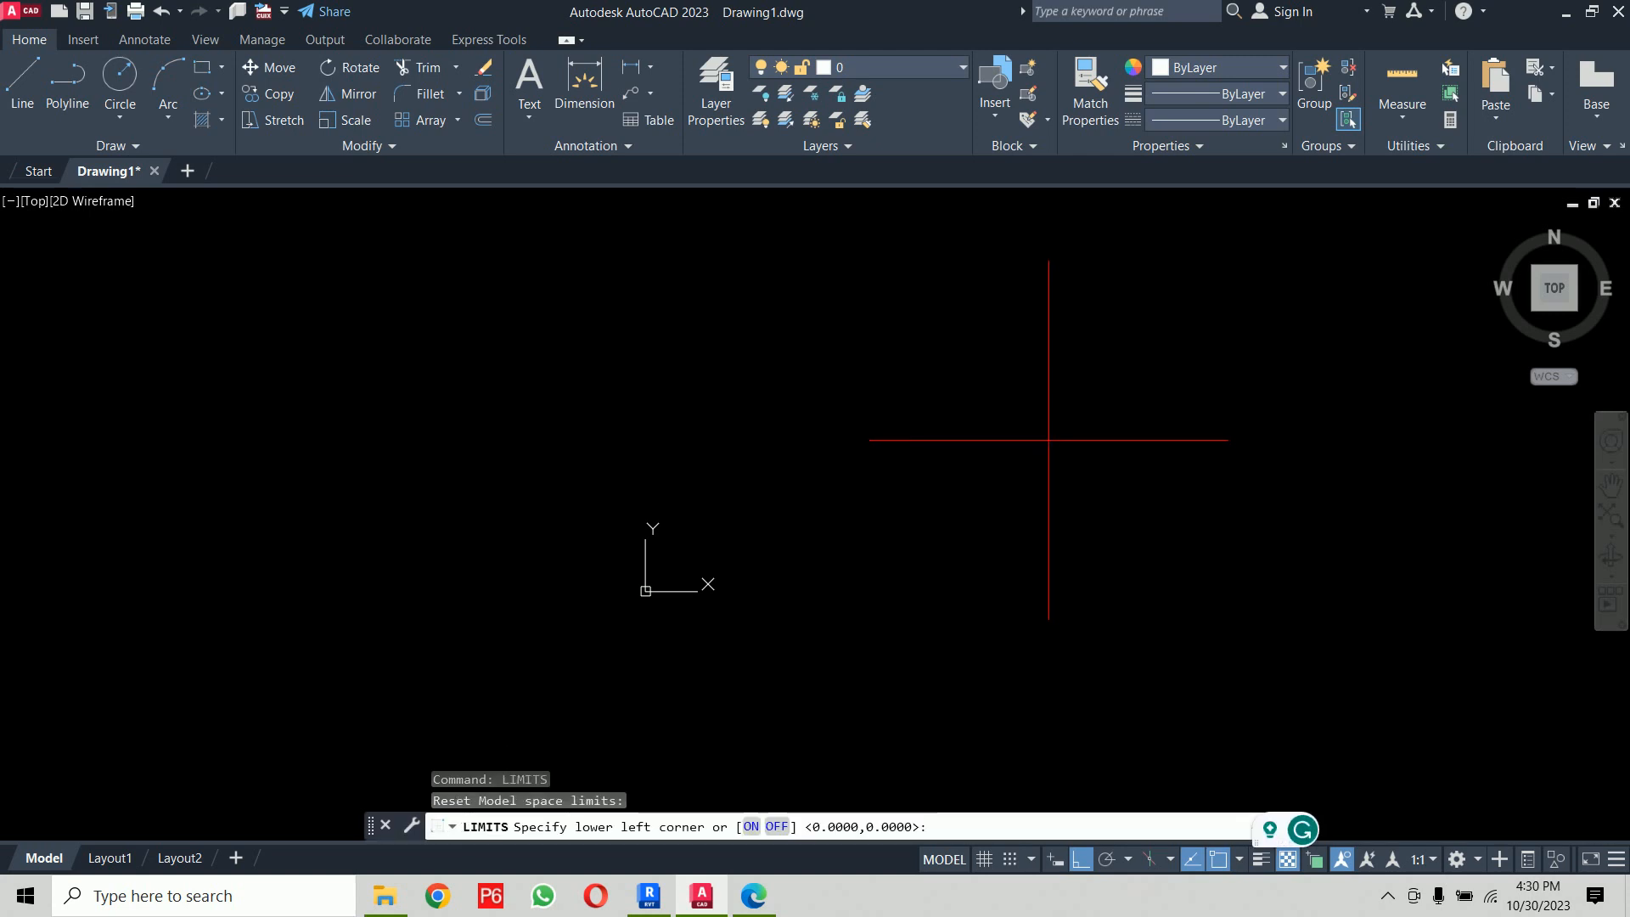
click(782, 836)
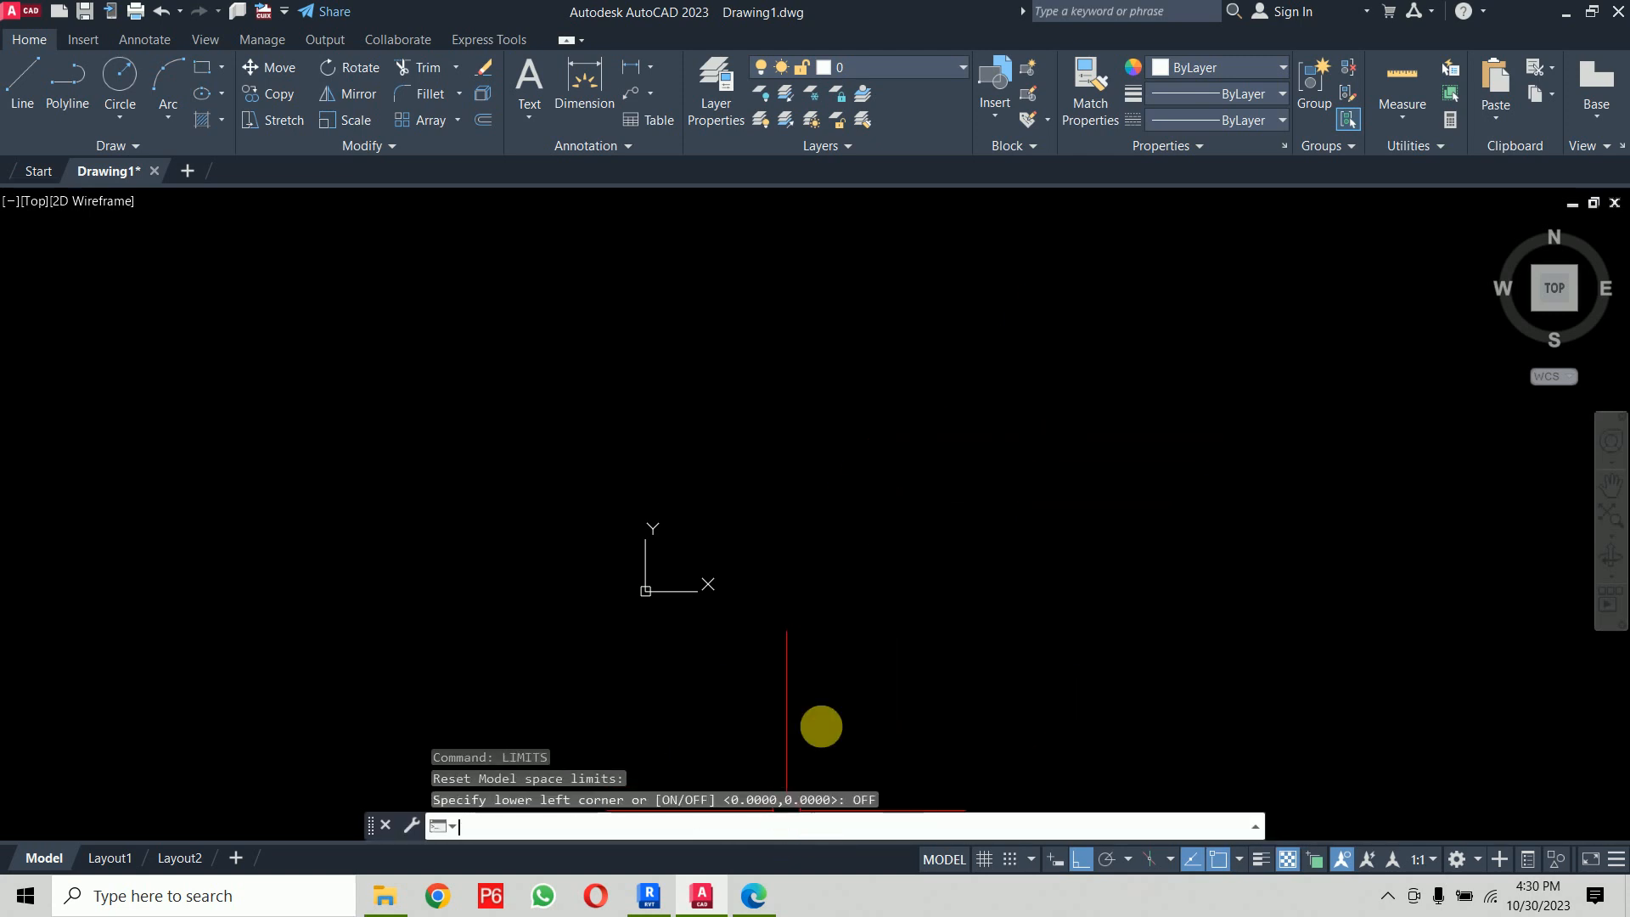
key(Escape)
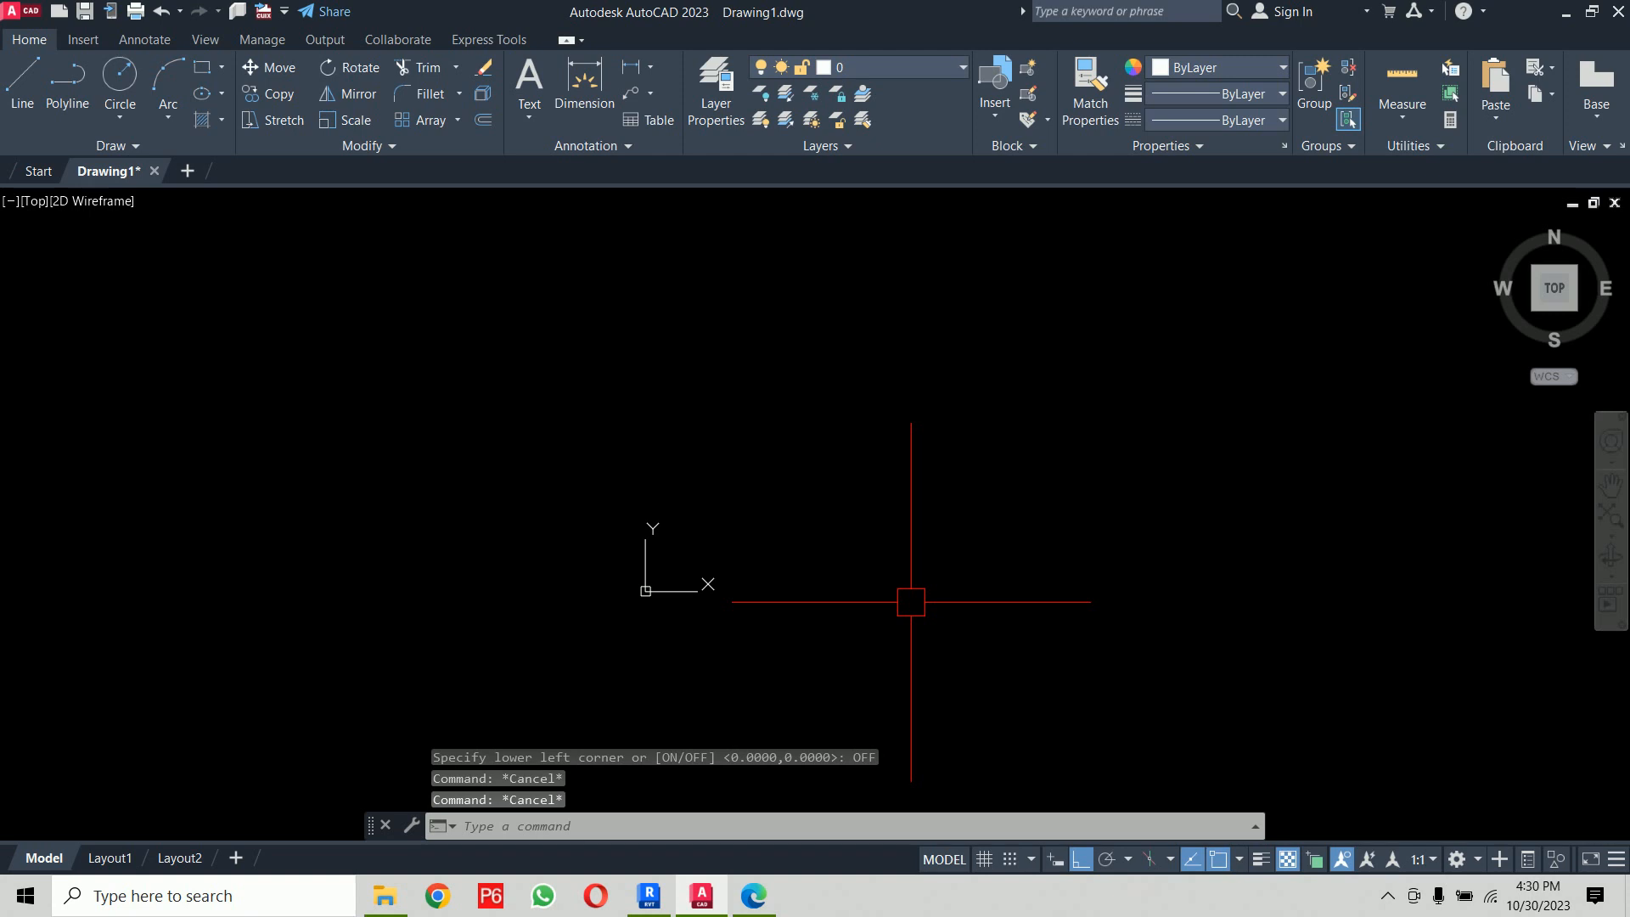
scroll(1045, 528, up, 3)
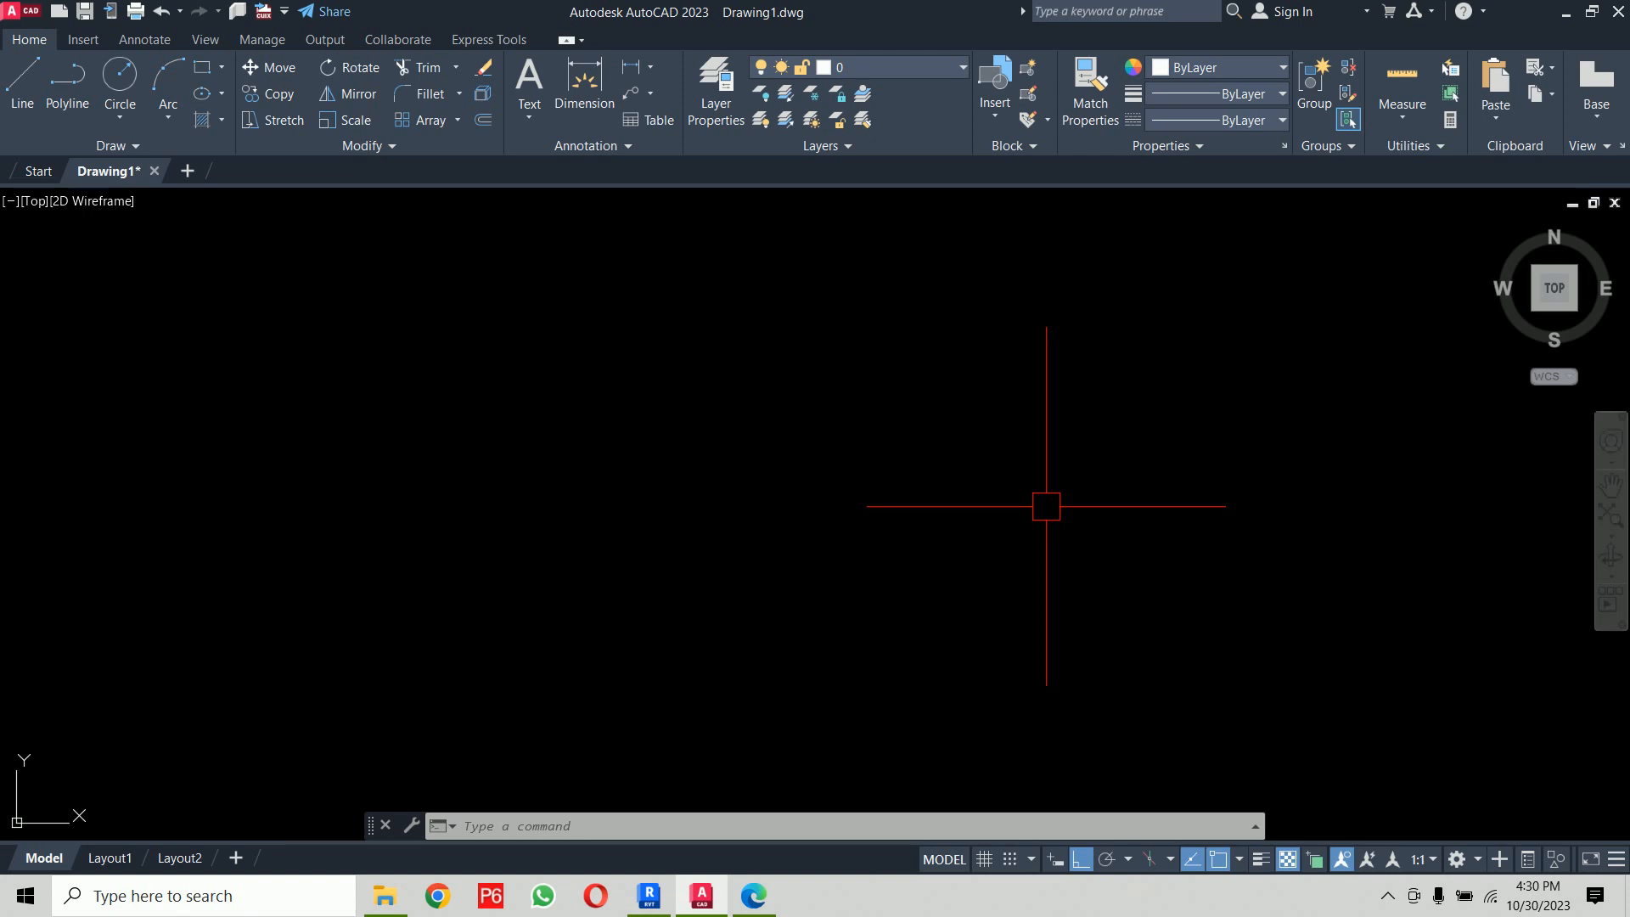
Step: Switch to the Autocad Class.pdf notes in Edge and draw a check mark beside the Limit topic
click(753, 894)
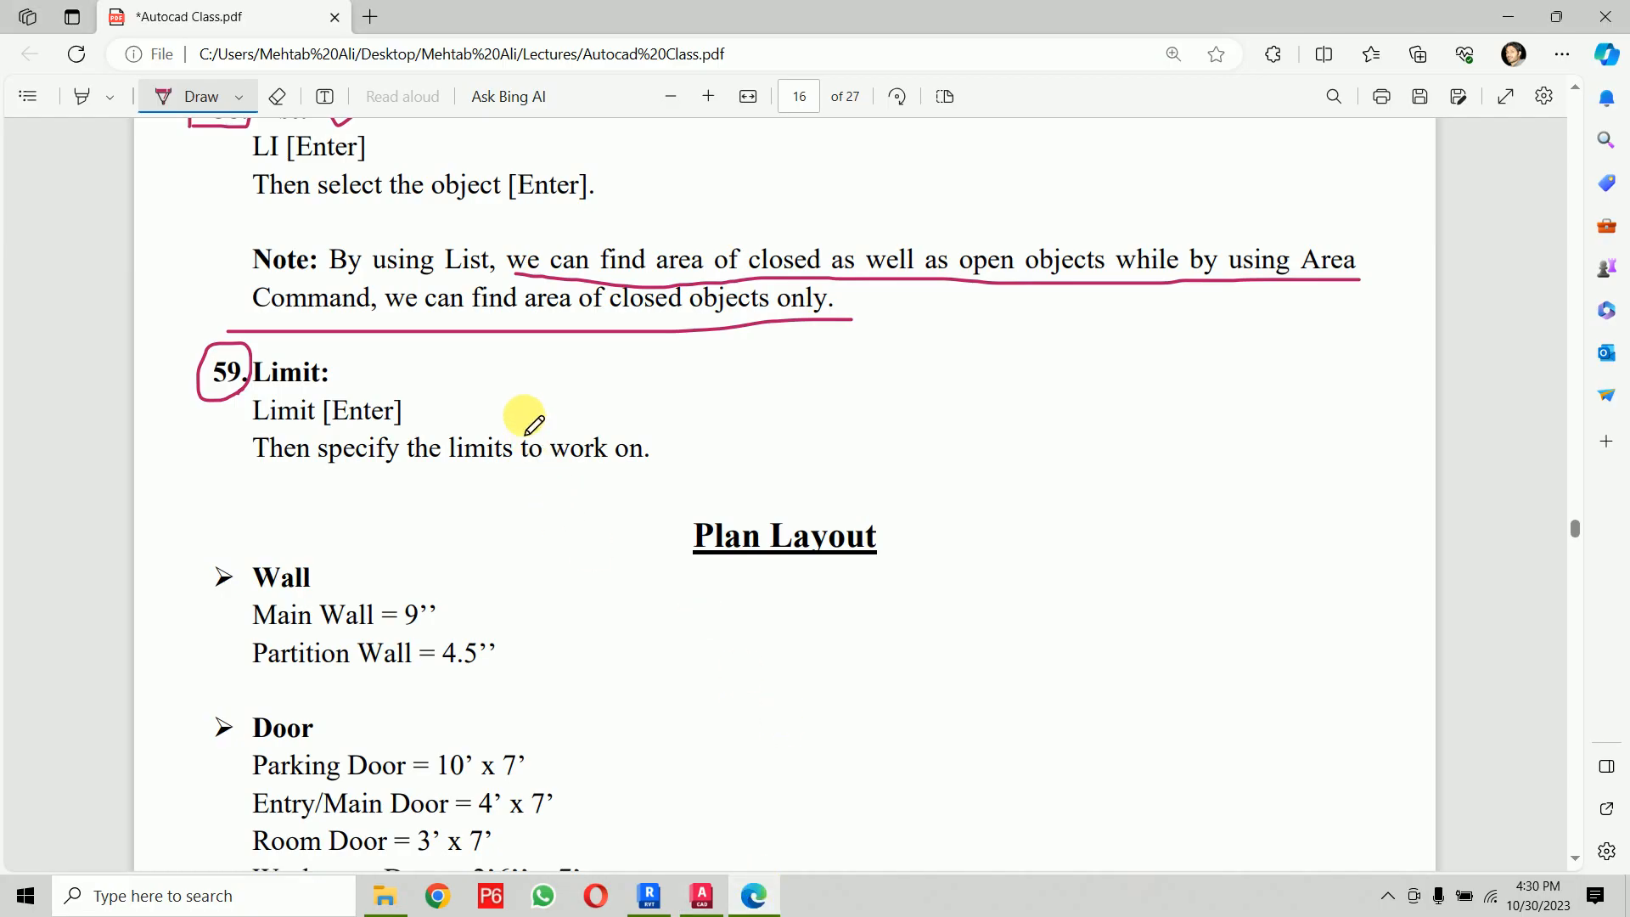
drag(524, 418, 605, 379)
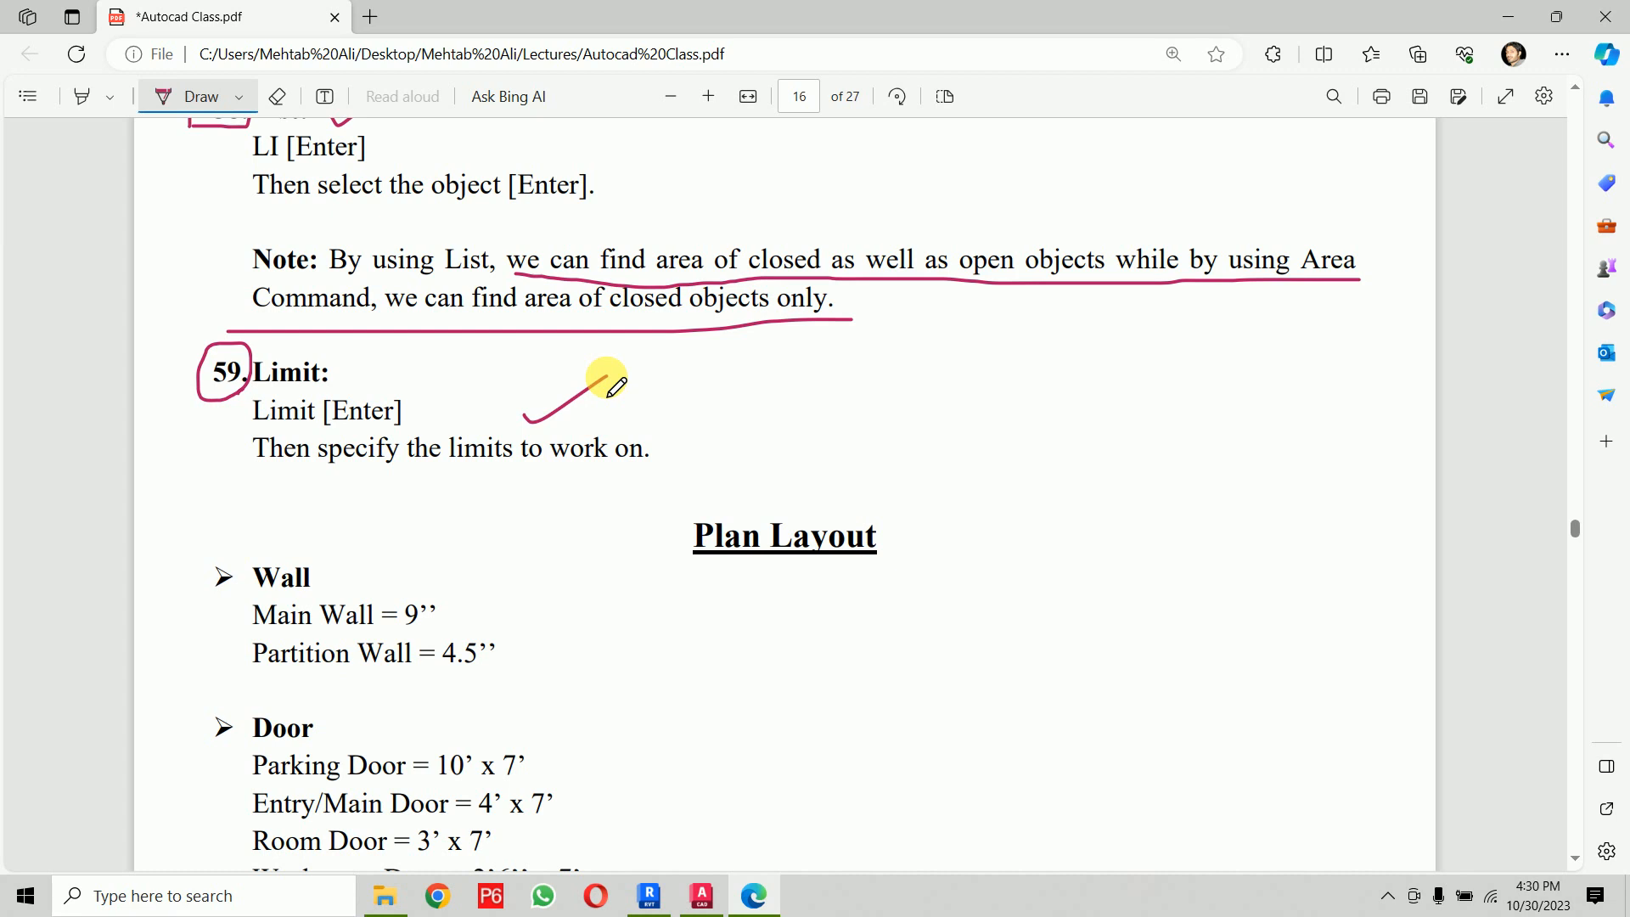
Step: Draw a check mark over number 60 of the Permanent Block/Write Block topic in the notes
scroll(894, 459, down, 20)
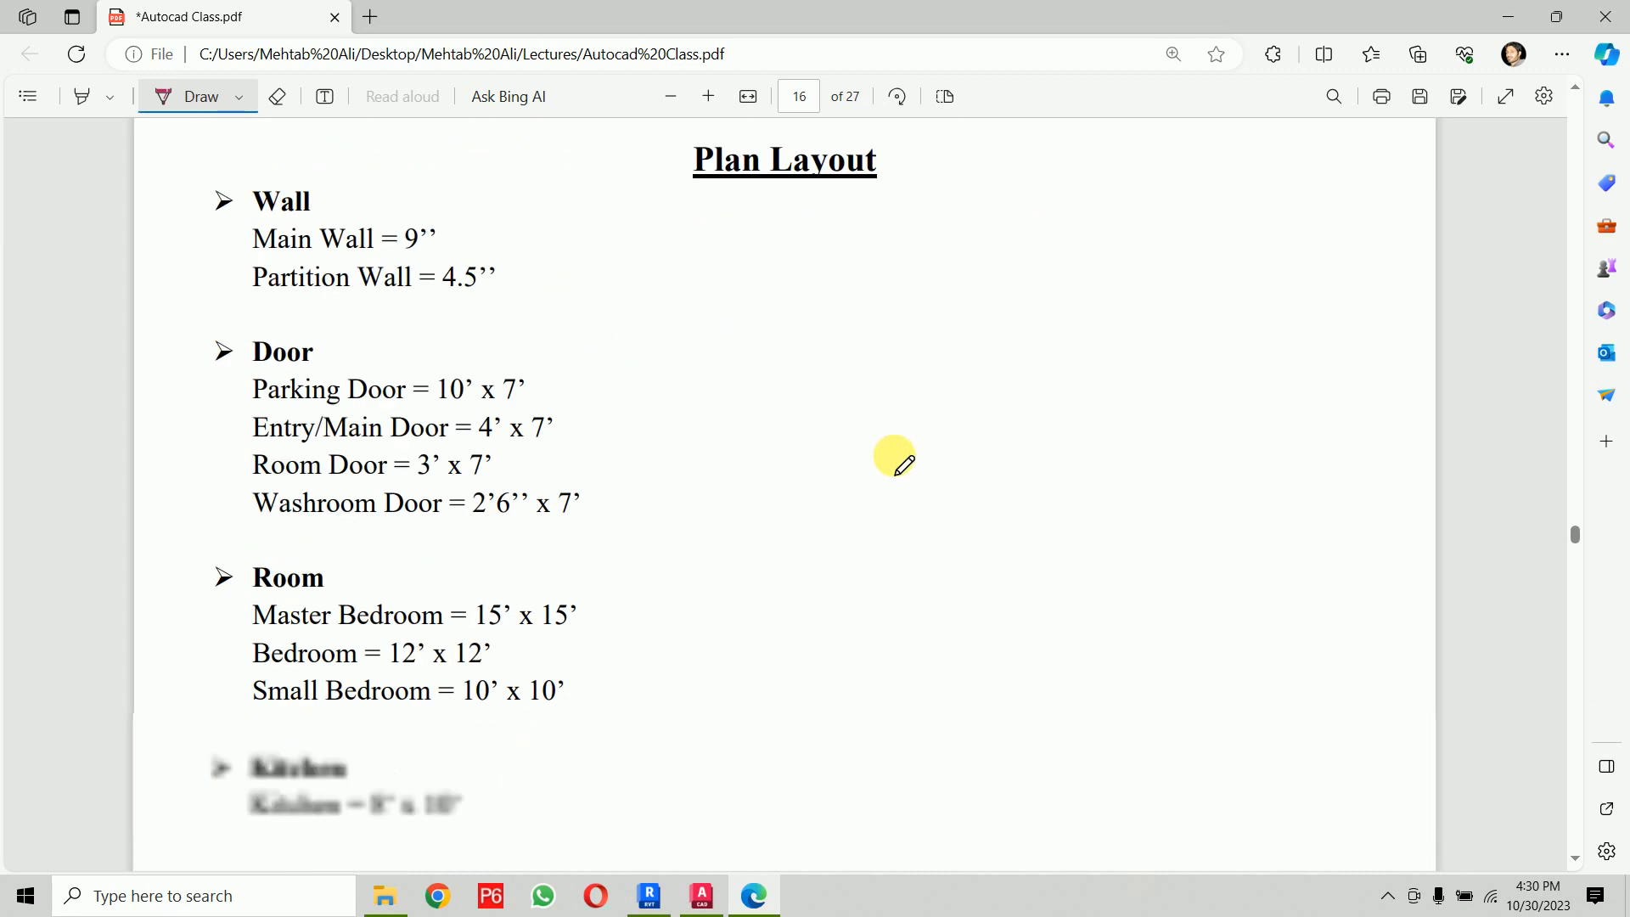
scroll(894, 458, down, 15)
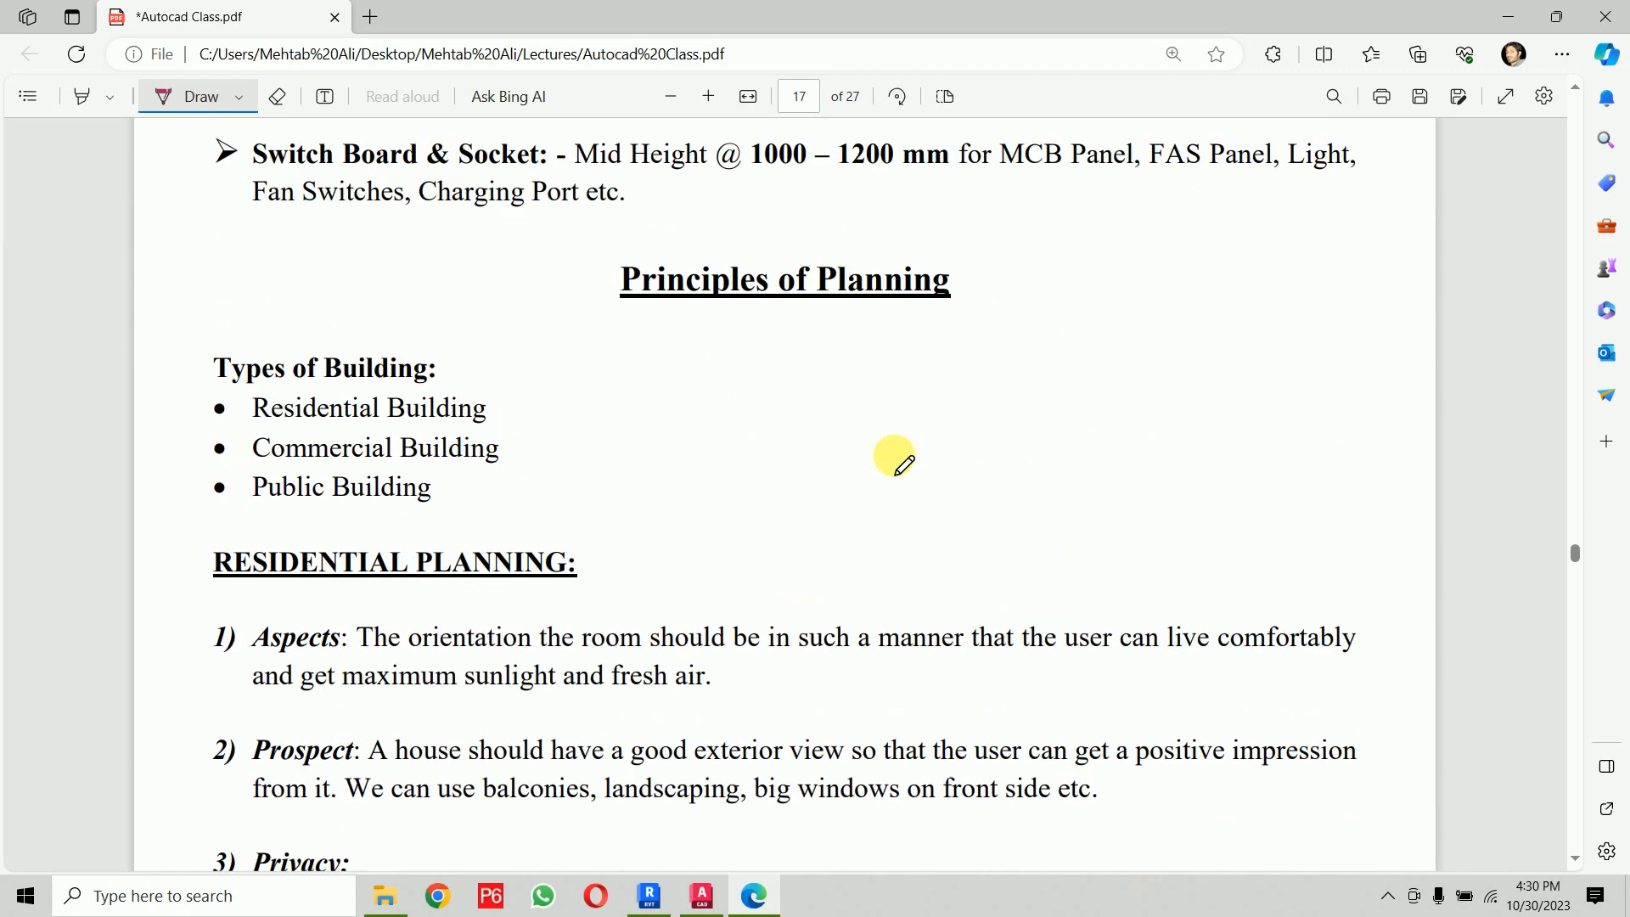
scroll(894, 459, down, 12)
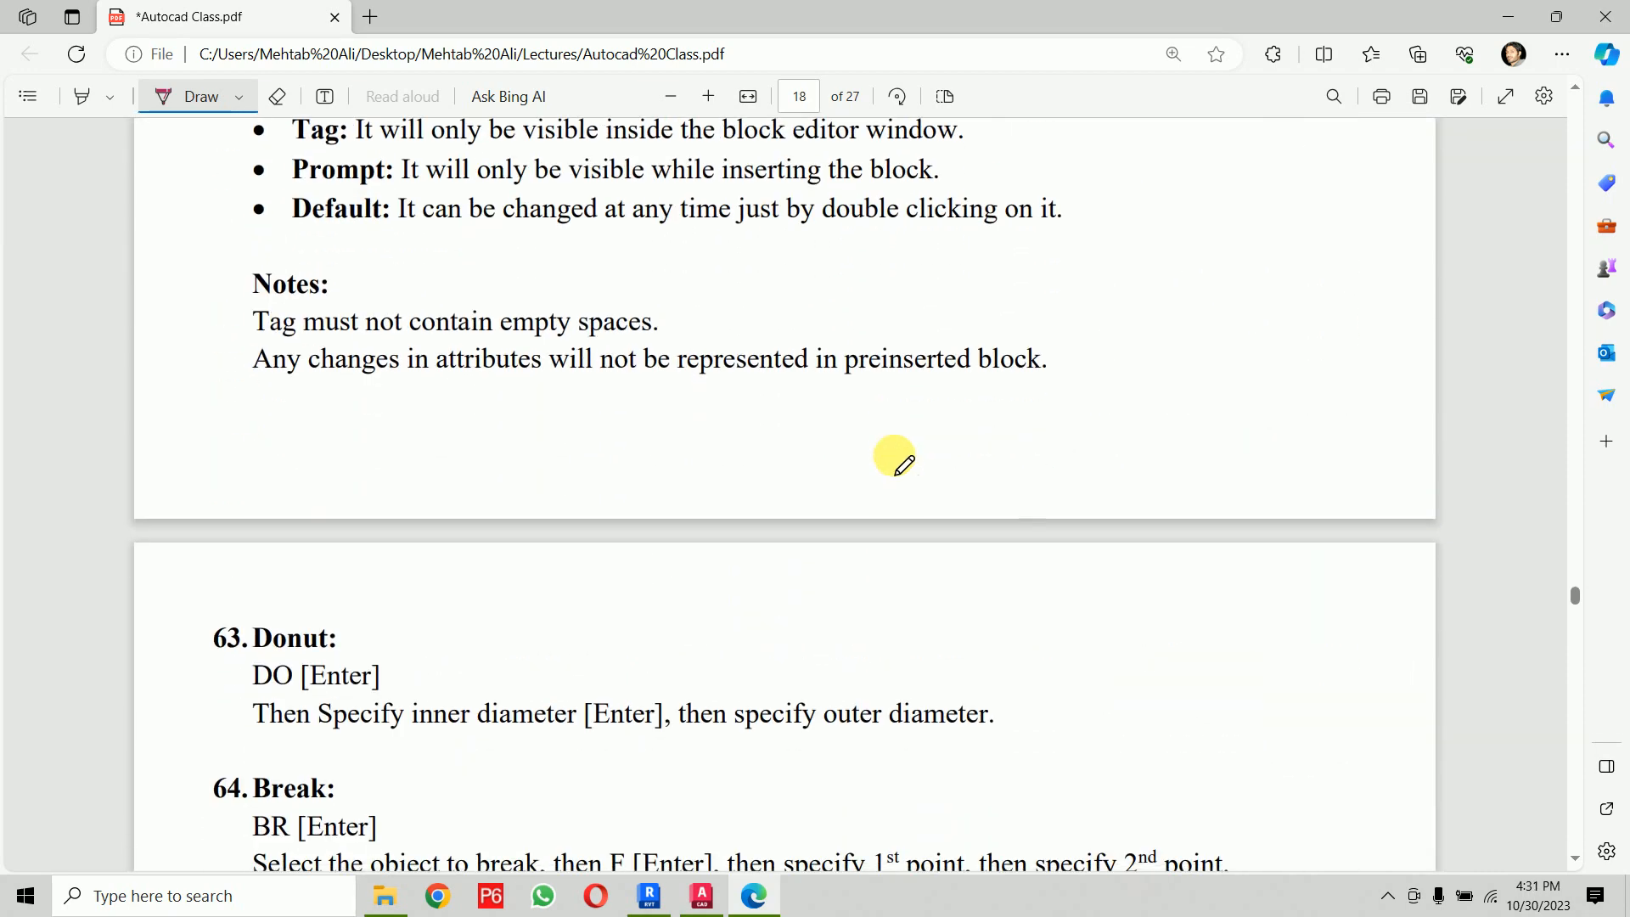
scroll(894, 459, up, 16)
scroll(894, 459, down, 7)
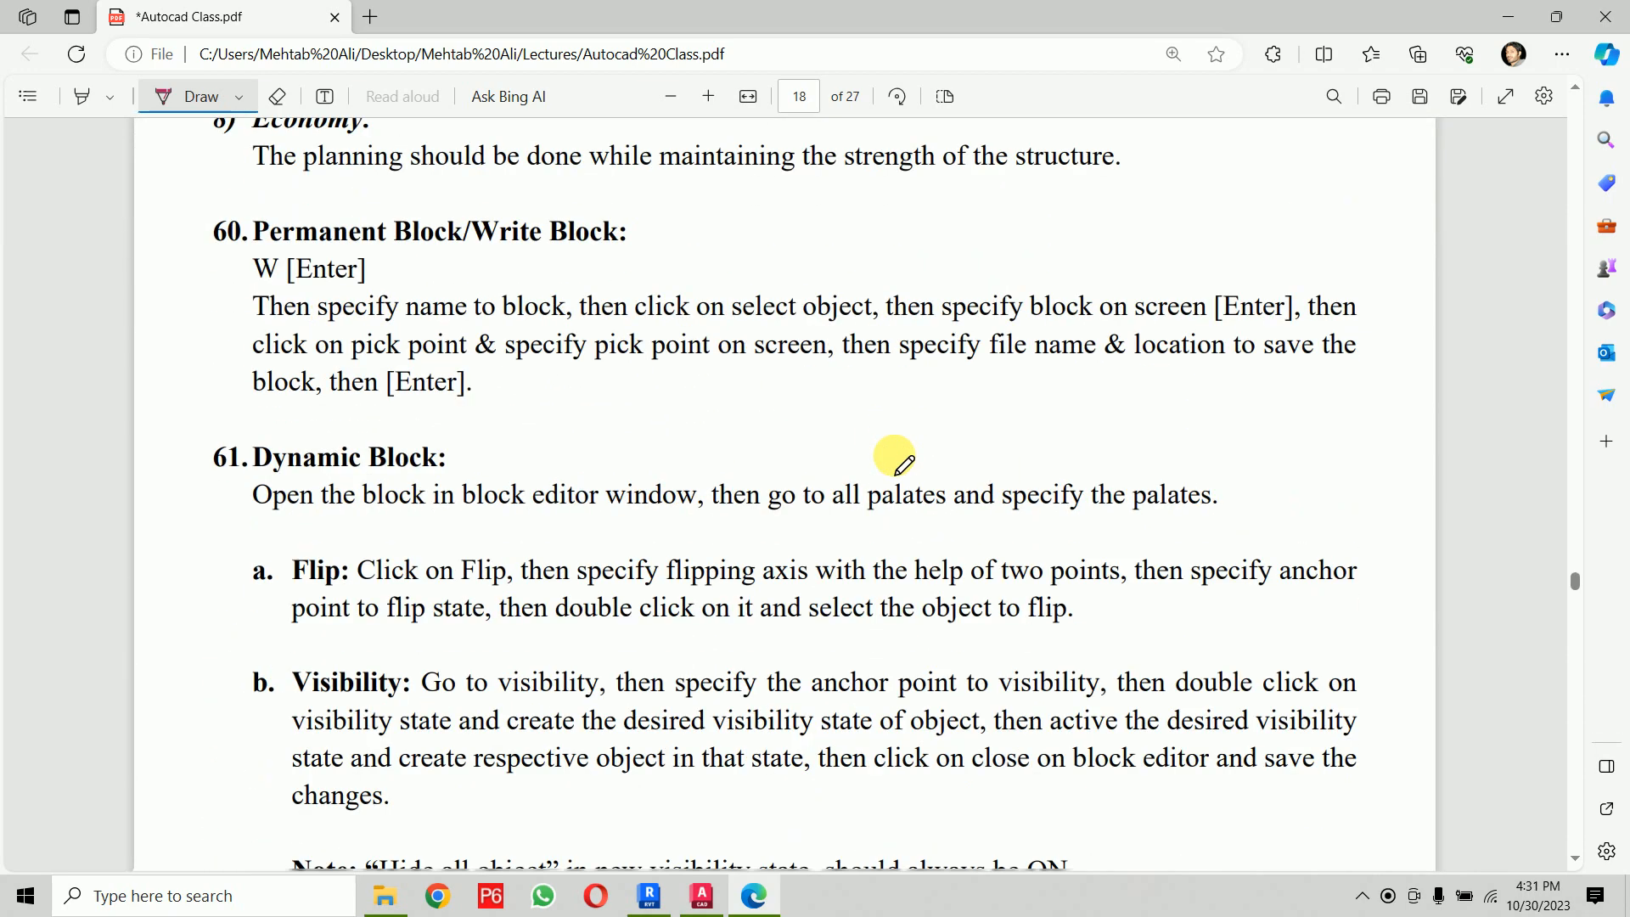
drag(214, 223, 311, 222)
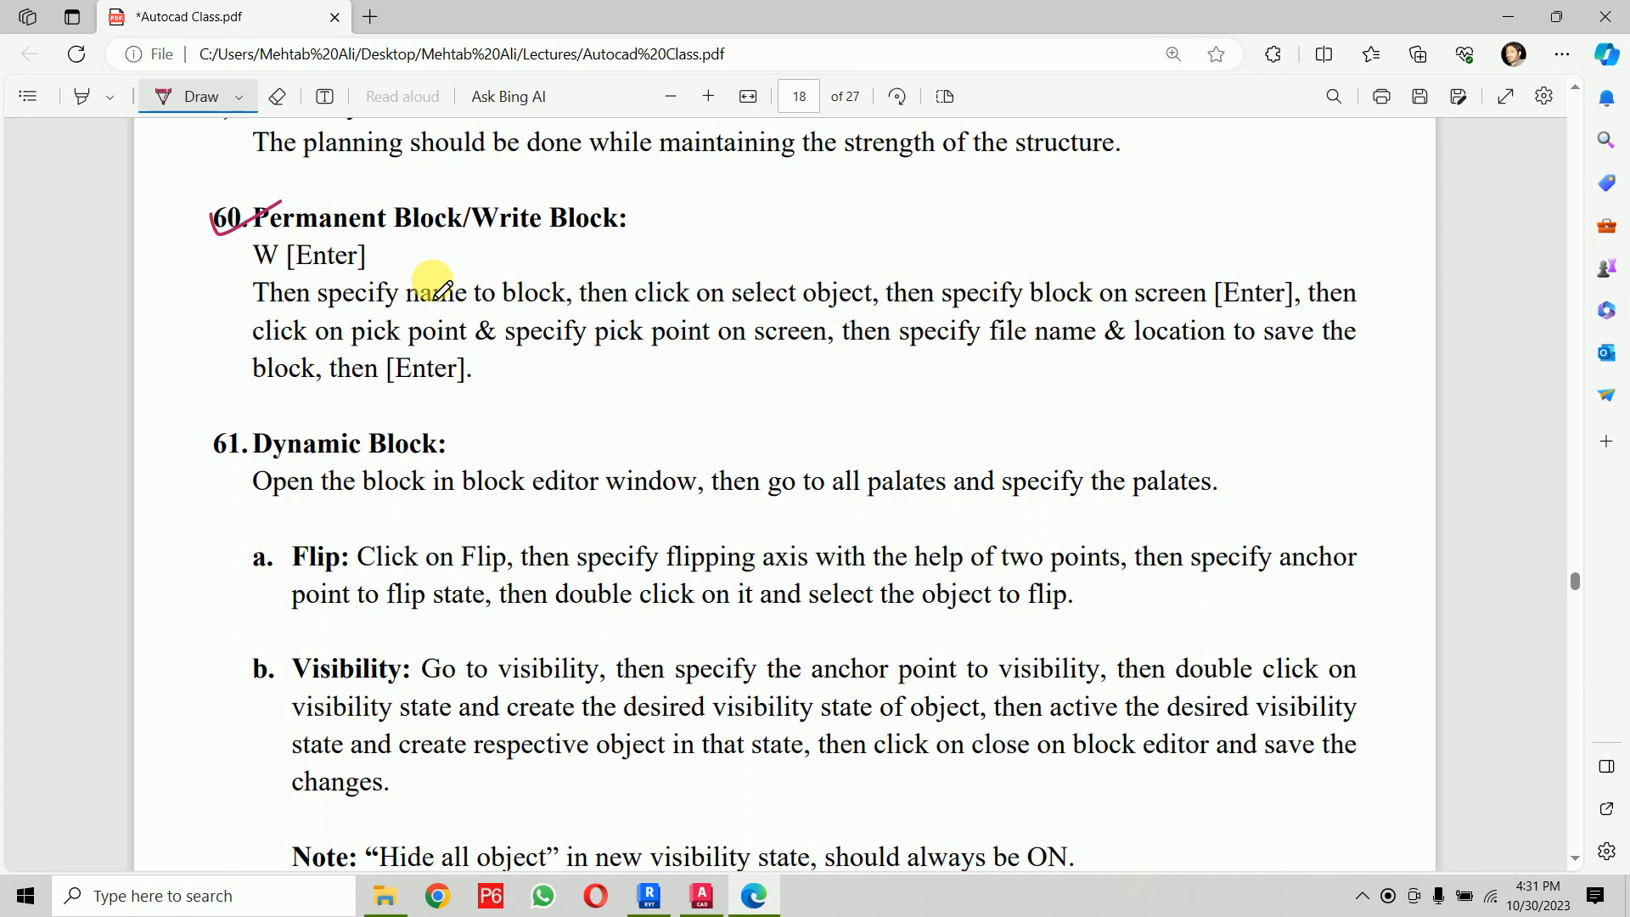
Step: Draw a corner bracket beside topic 63, Donut, on page 19 of the notes
scroll(431, 283, down, 4)
scroll(436, 290, down, 8)
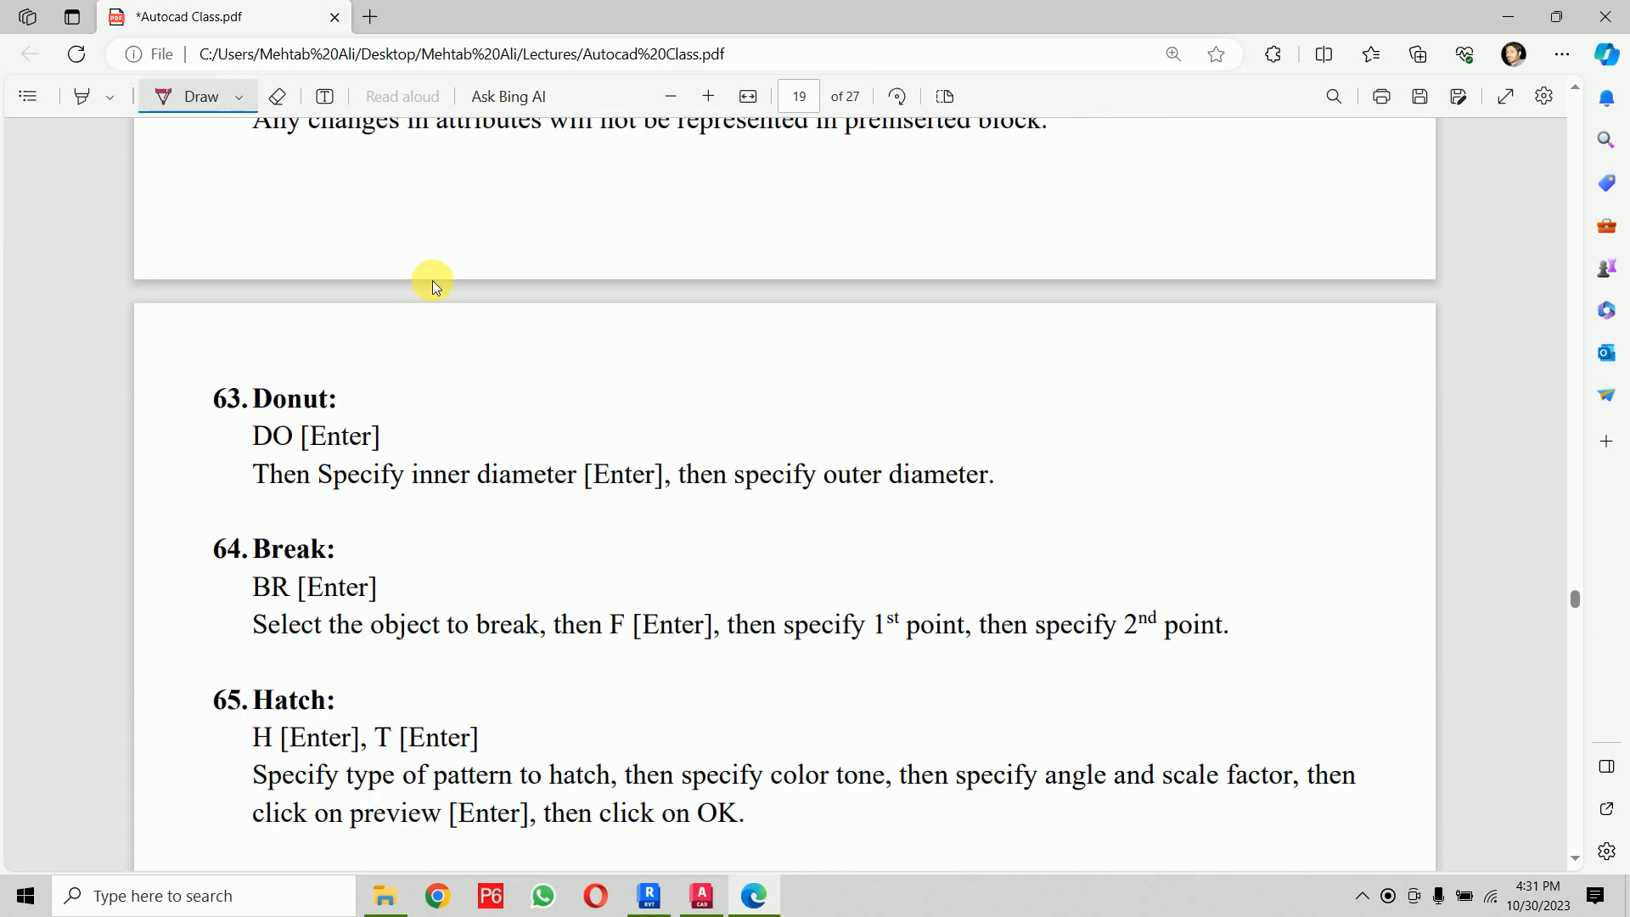
scroll(436, 290, up, 6)
scroll(436, 290, down, 6)
scroll(433, 282, down, 3)
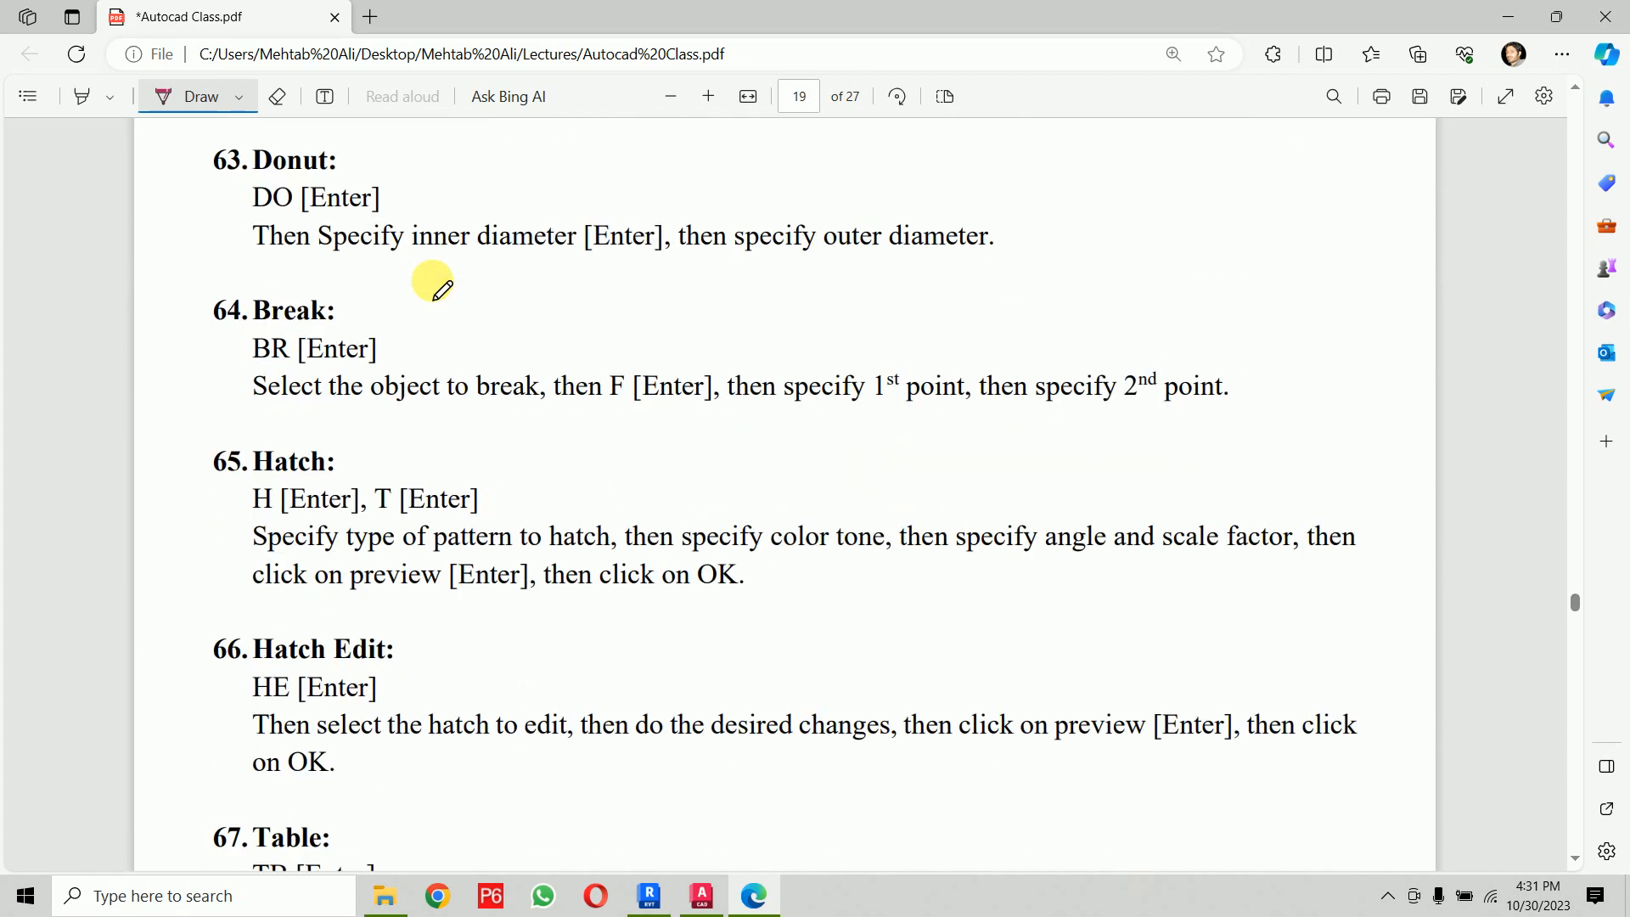
mouse_move(180, 144)
mouse_down()
mouse_move(247, 127)
mouse_move(164, 228)
mouse_up()
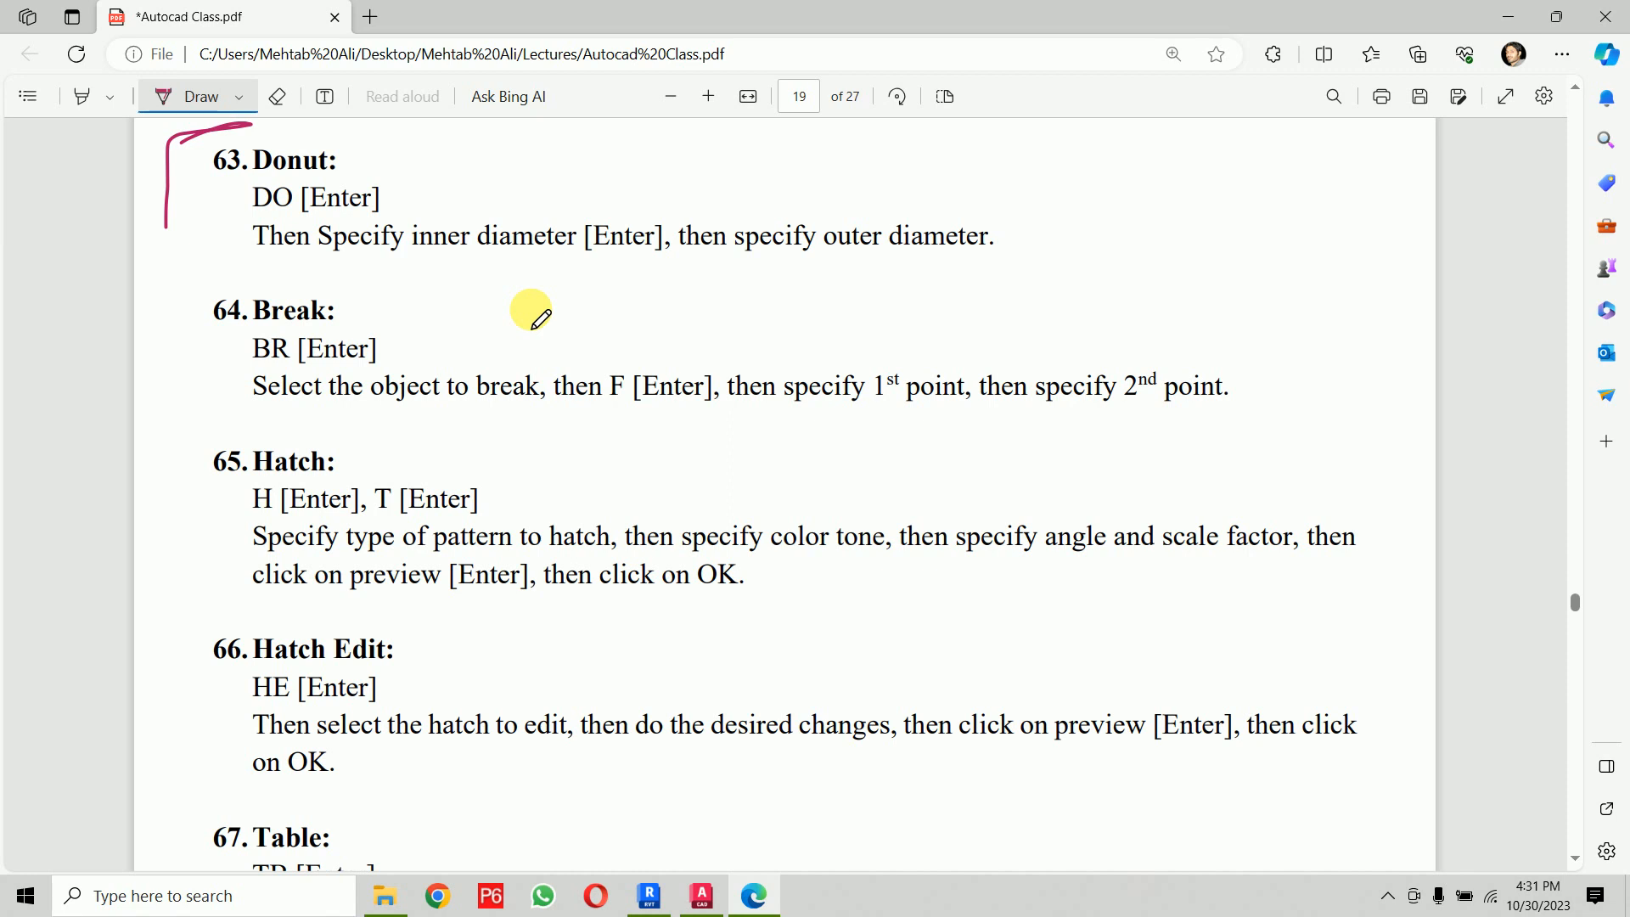
Step: Switch to AutoCAD and place four separate donuts with inside diameter 4 and outside diameter 10
click(702, 896)
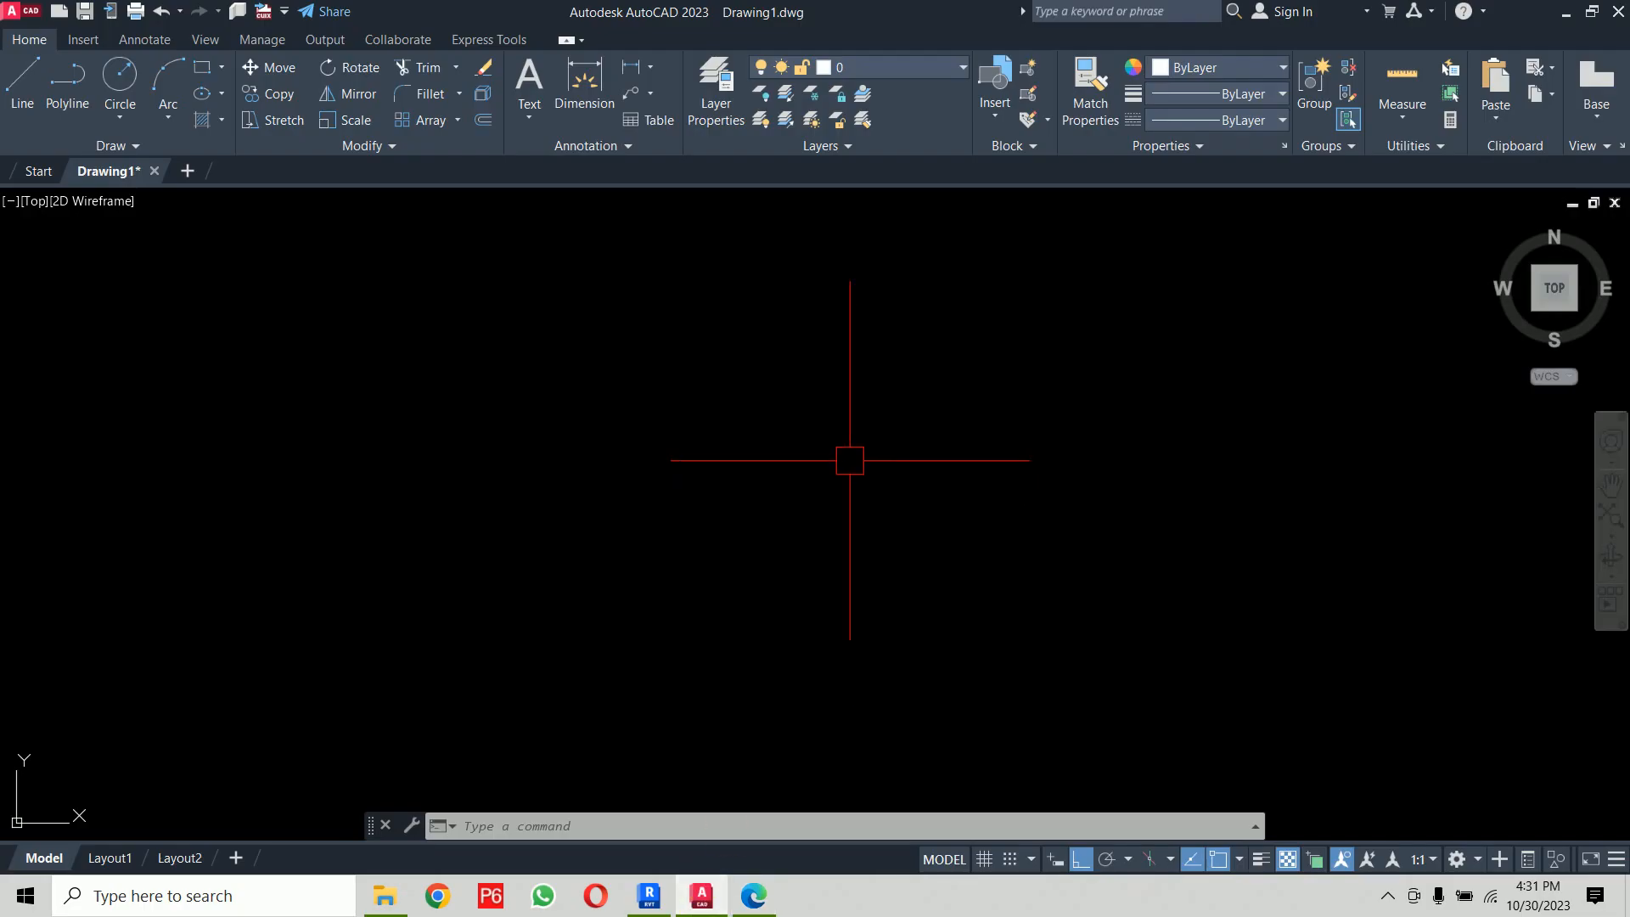
text(do)
key(Return)
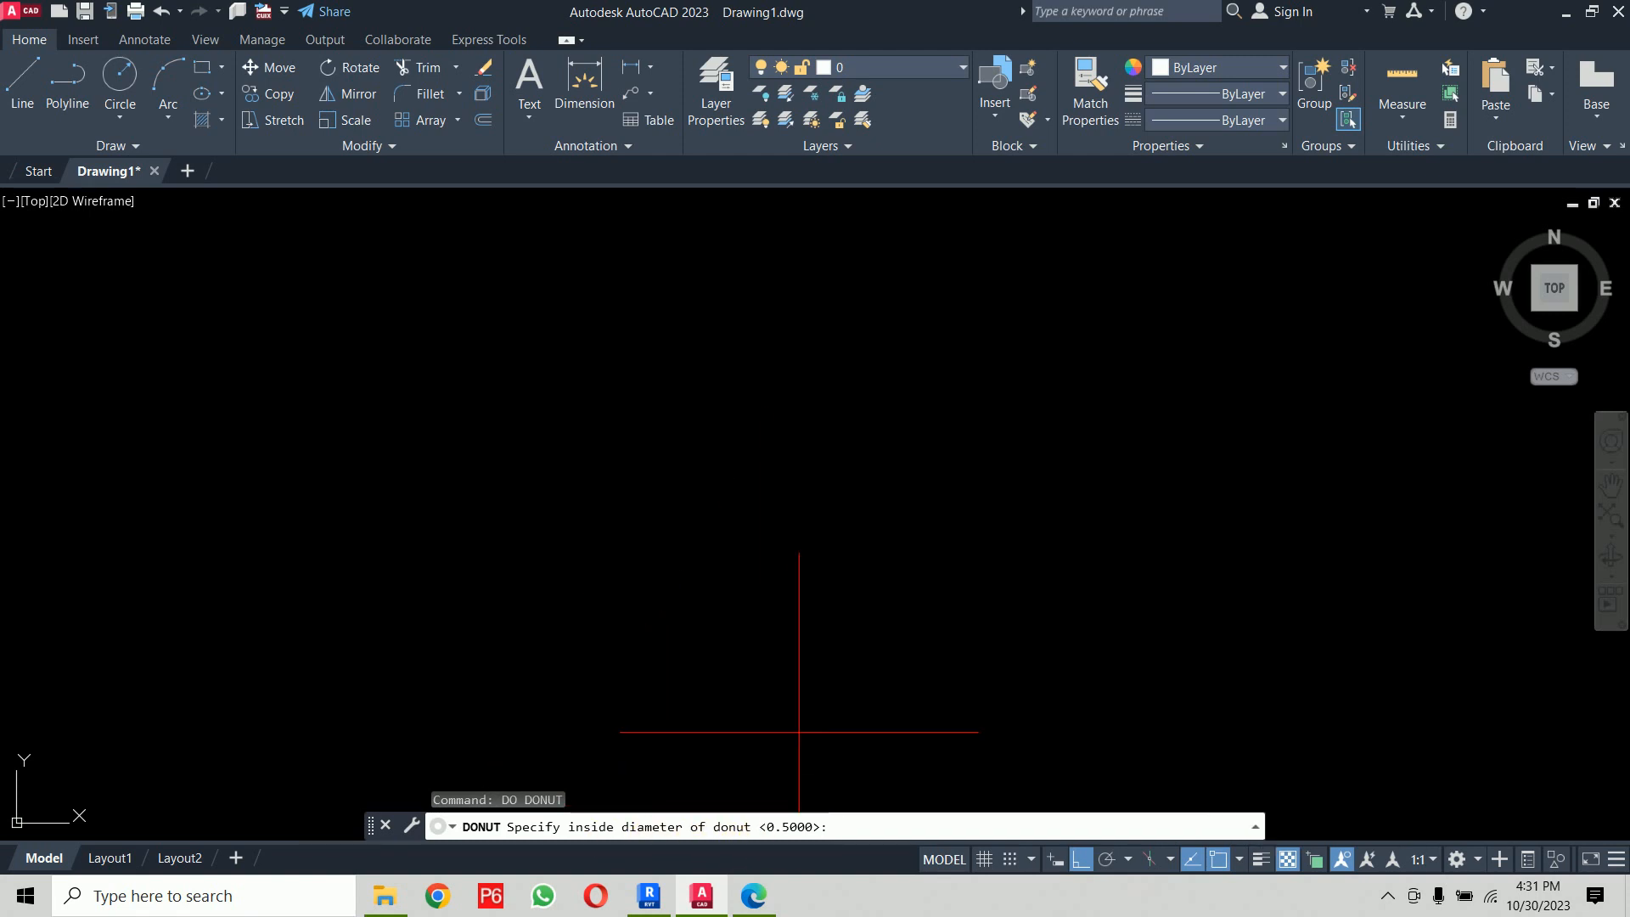
text(4)
key(Return)
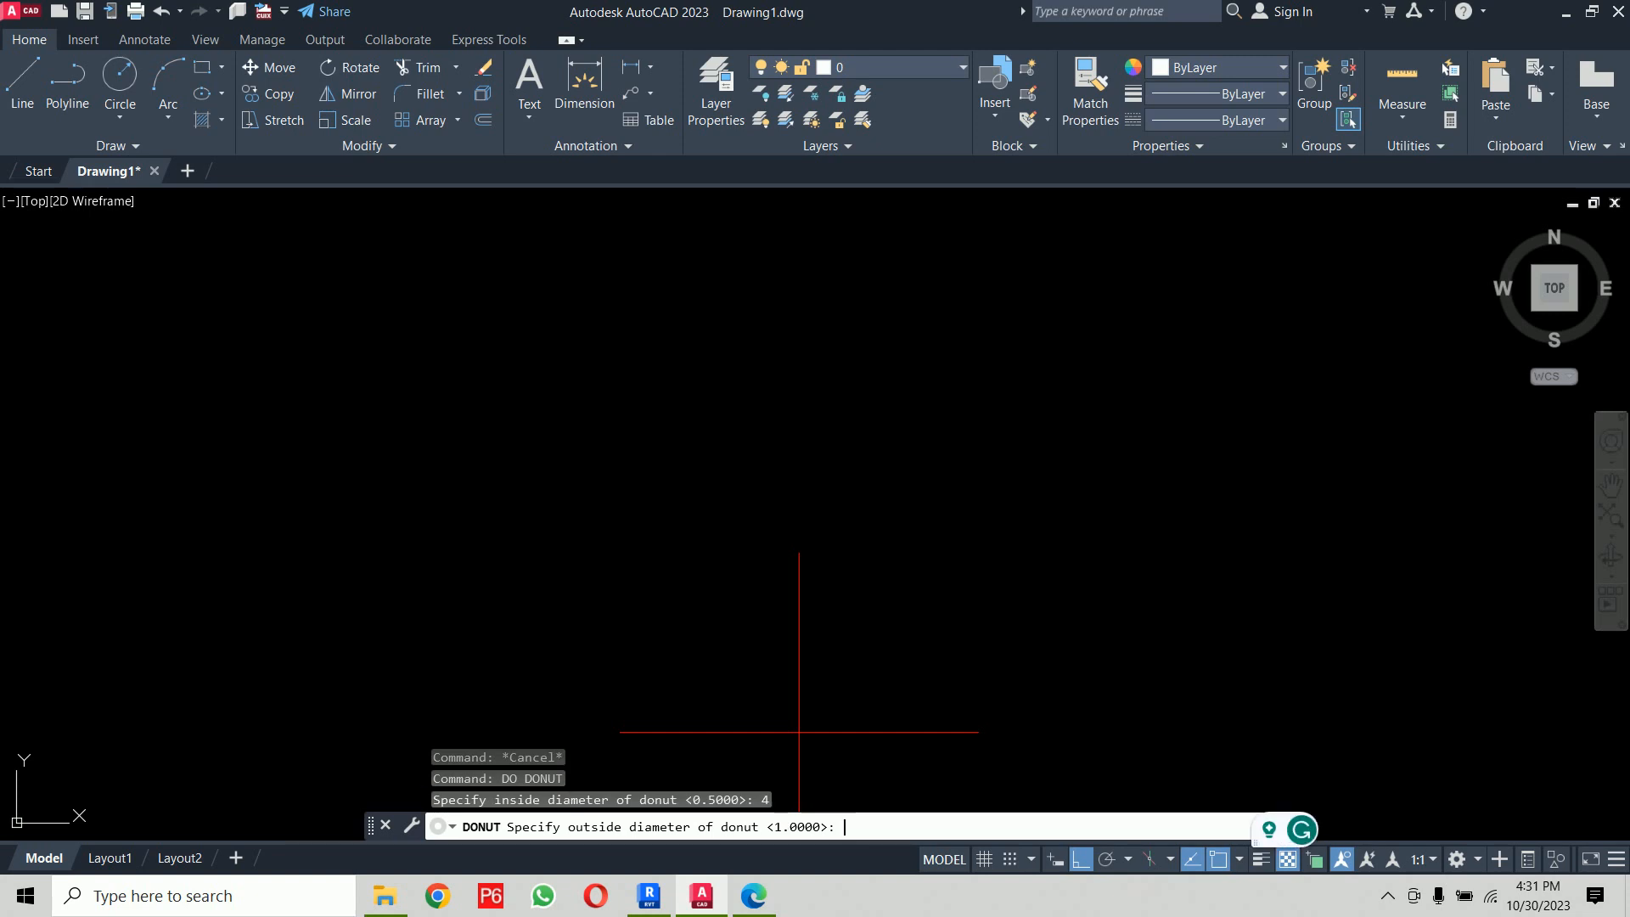
text(10)
key(Return)
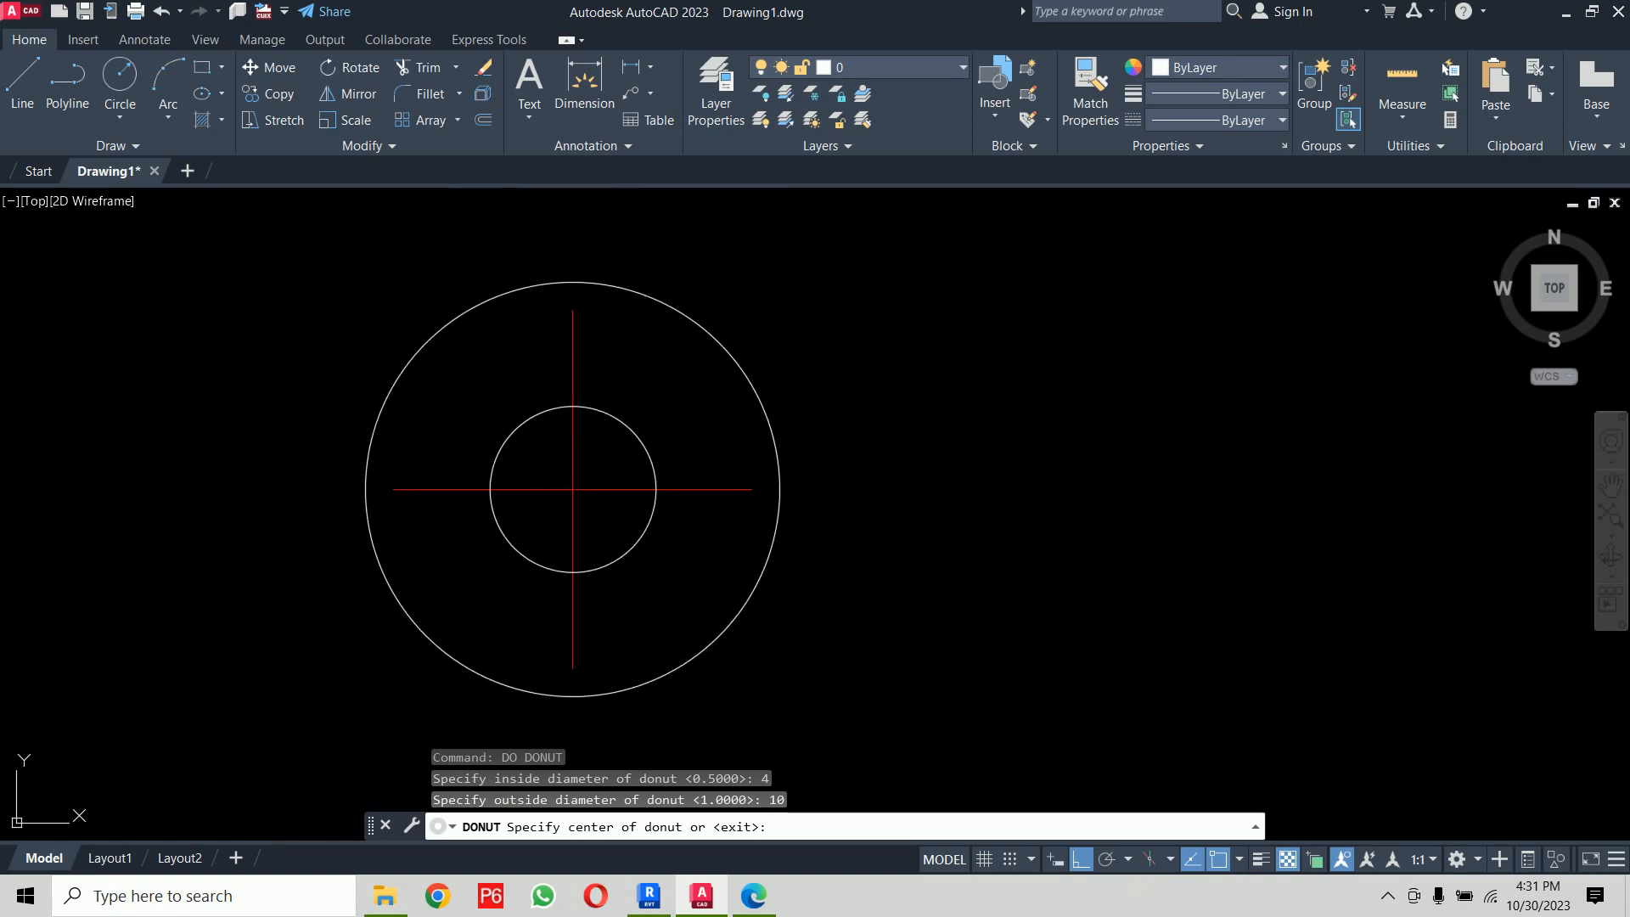
scroll(573, 489, down, 4)
click(394, 366)
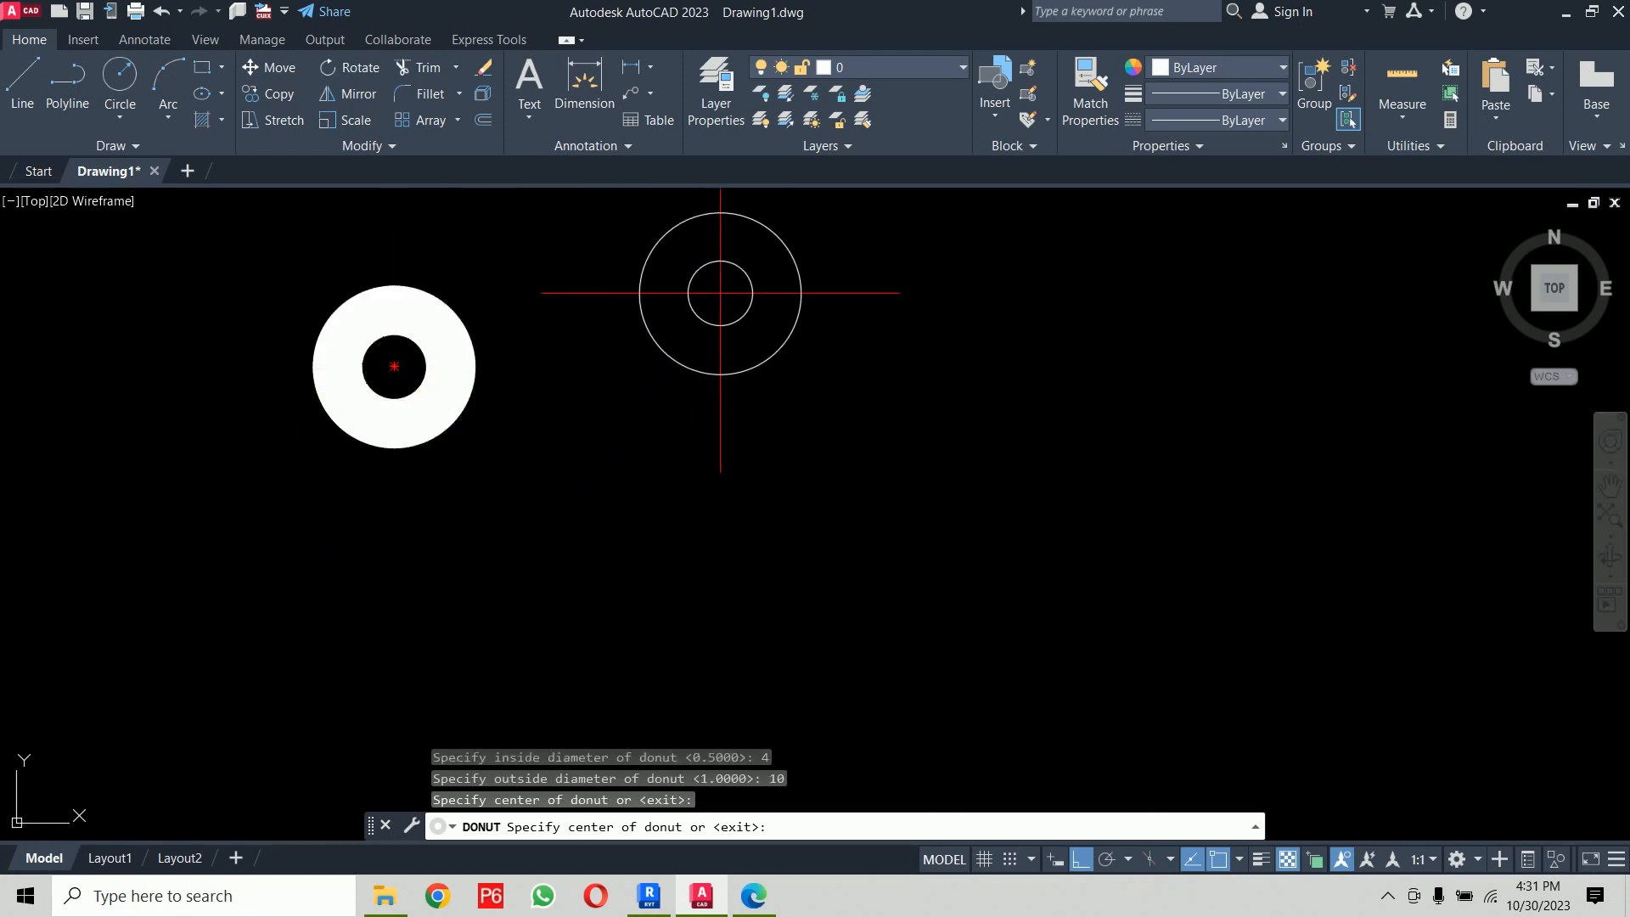
click(722, 288)
click(1019, 474)
click(625, 615)
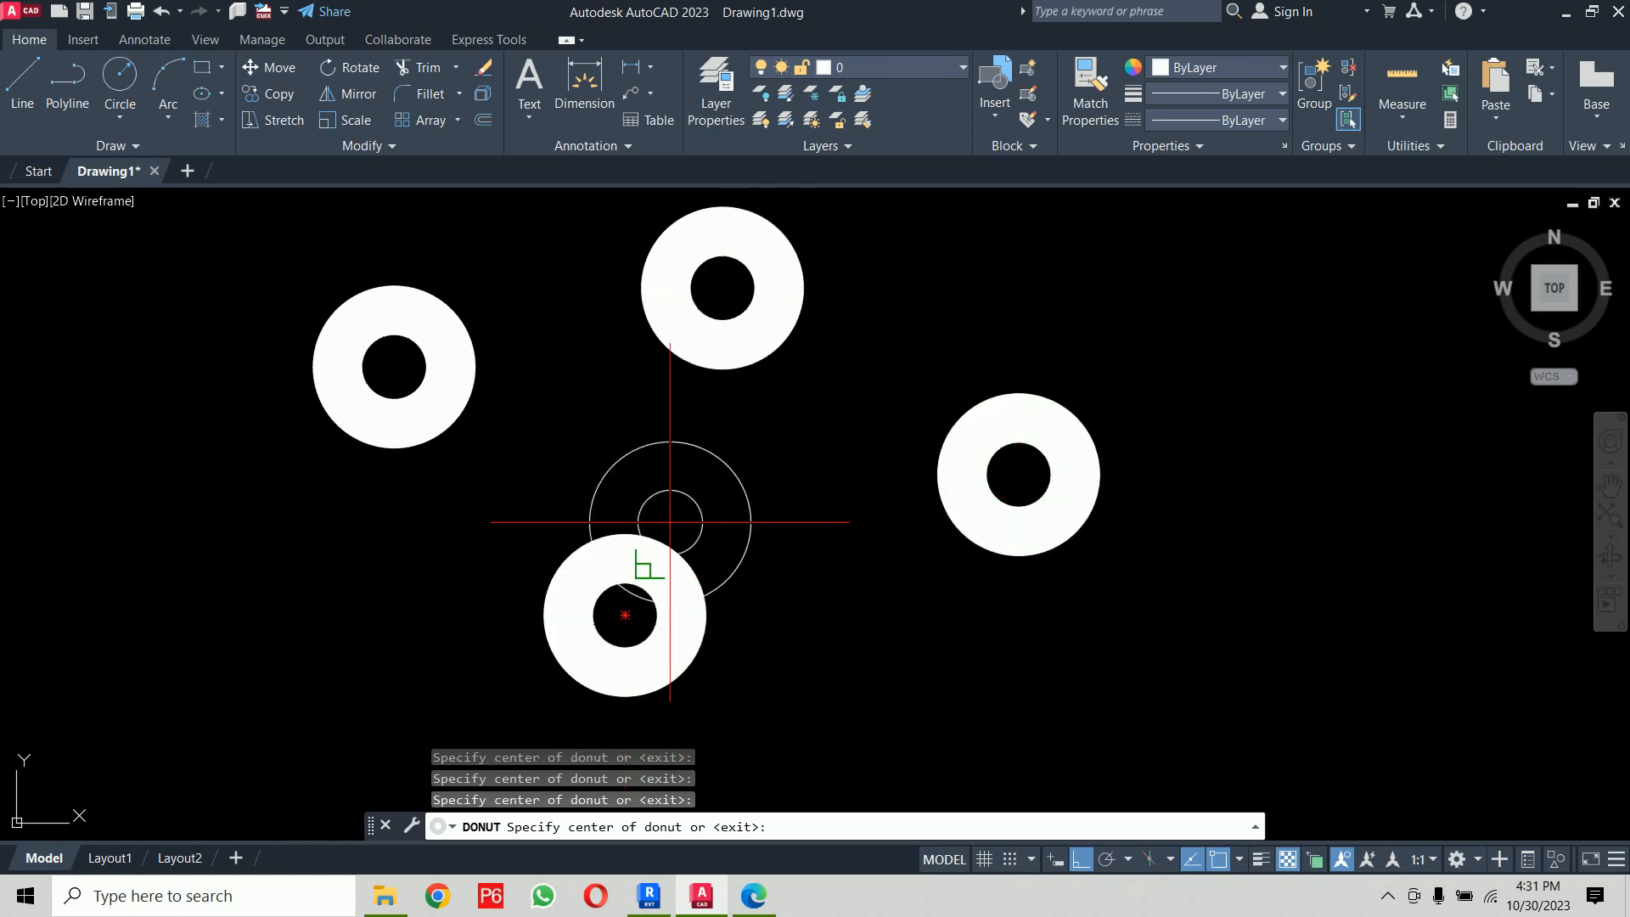
key(Escape)
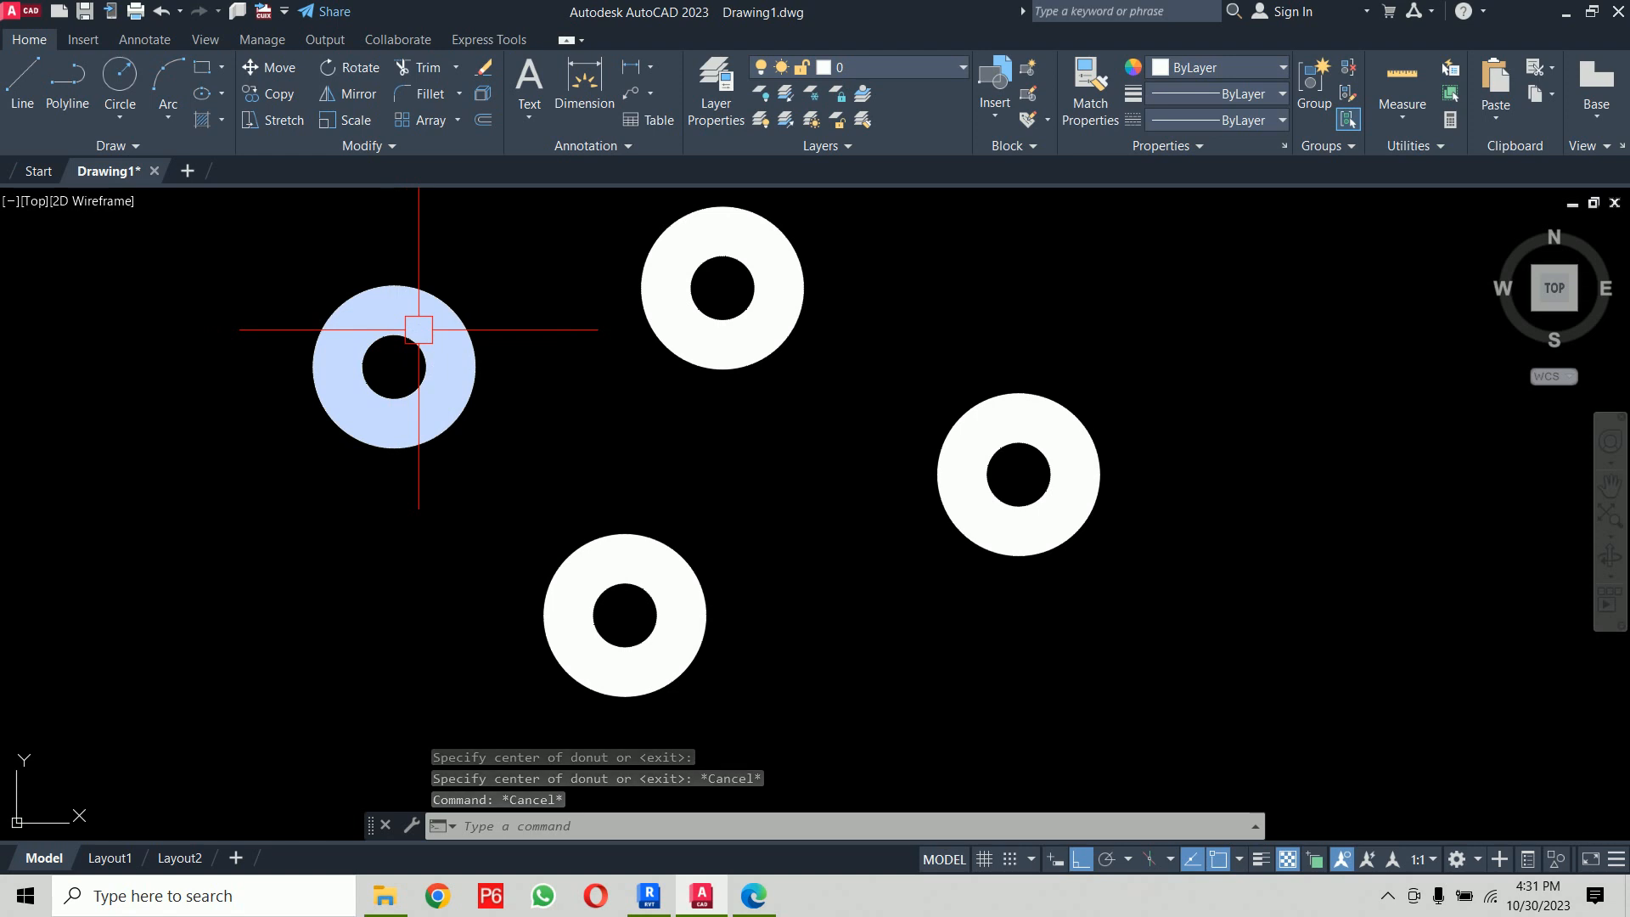
Step: Open DesignCenter and browse the blocks of the Home - Space Planner.dwg sample
mouse_move(626, 435)
middle_down()
mouse_move(591, 477)
mouse_move(393, 469)
middle_up()
scroll(599, 480, down, 4)
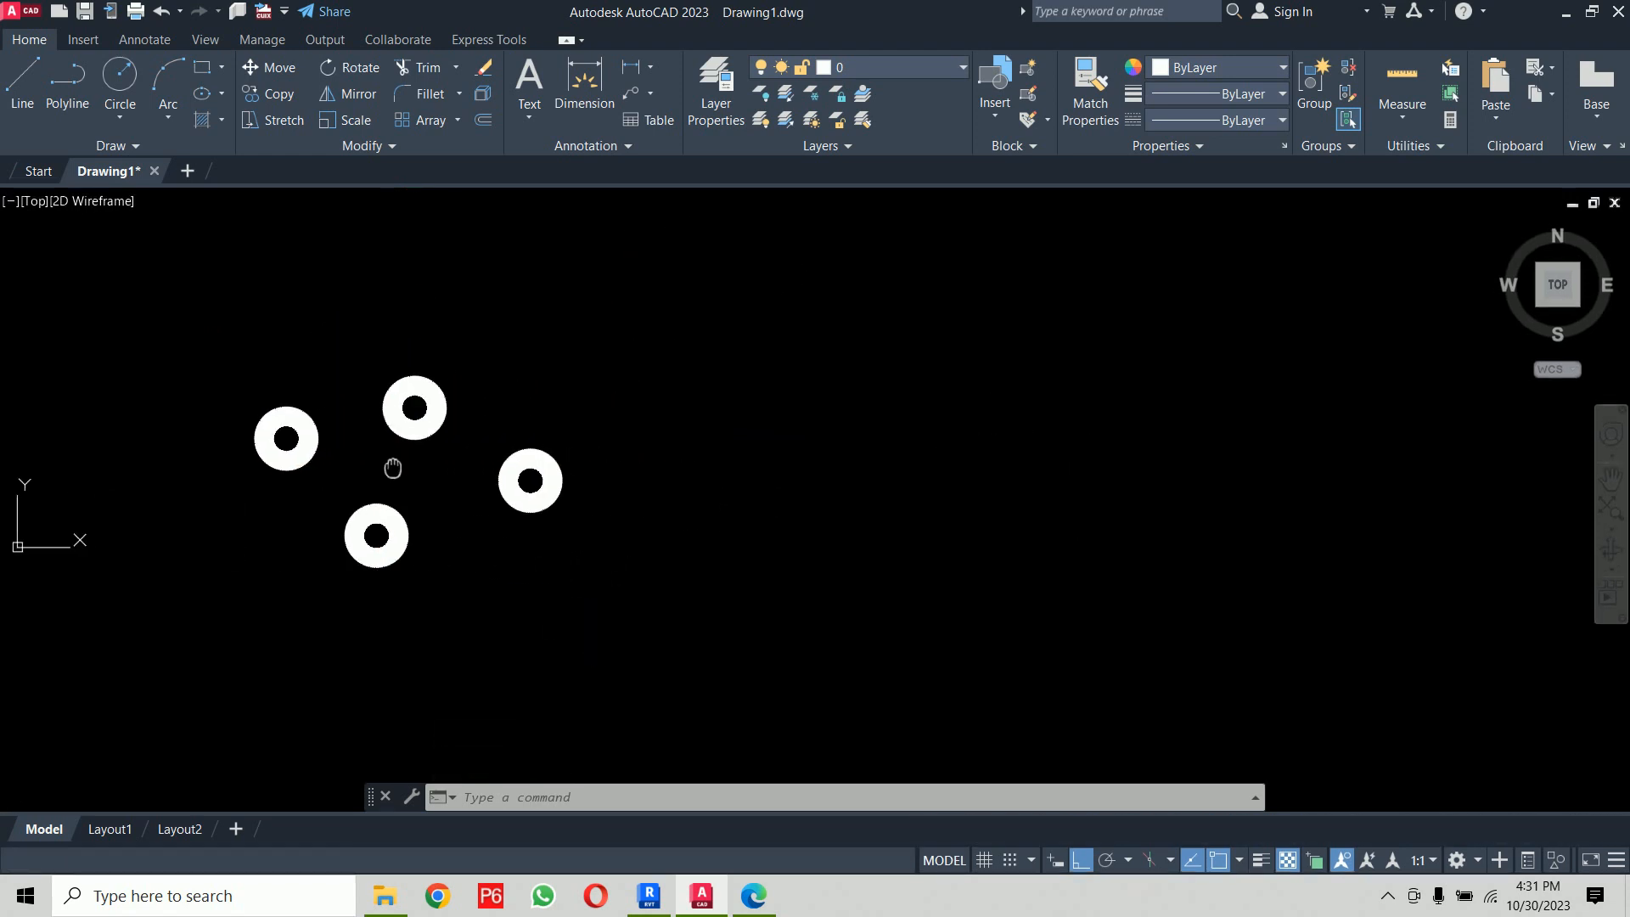
text(s)
key(Escape)
key(Escape)
text(dc)
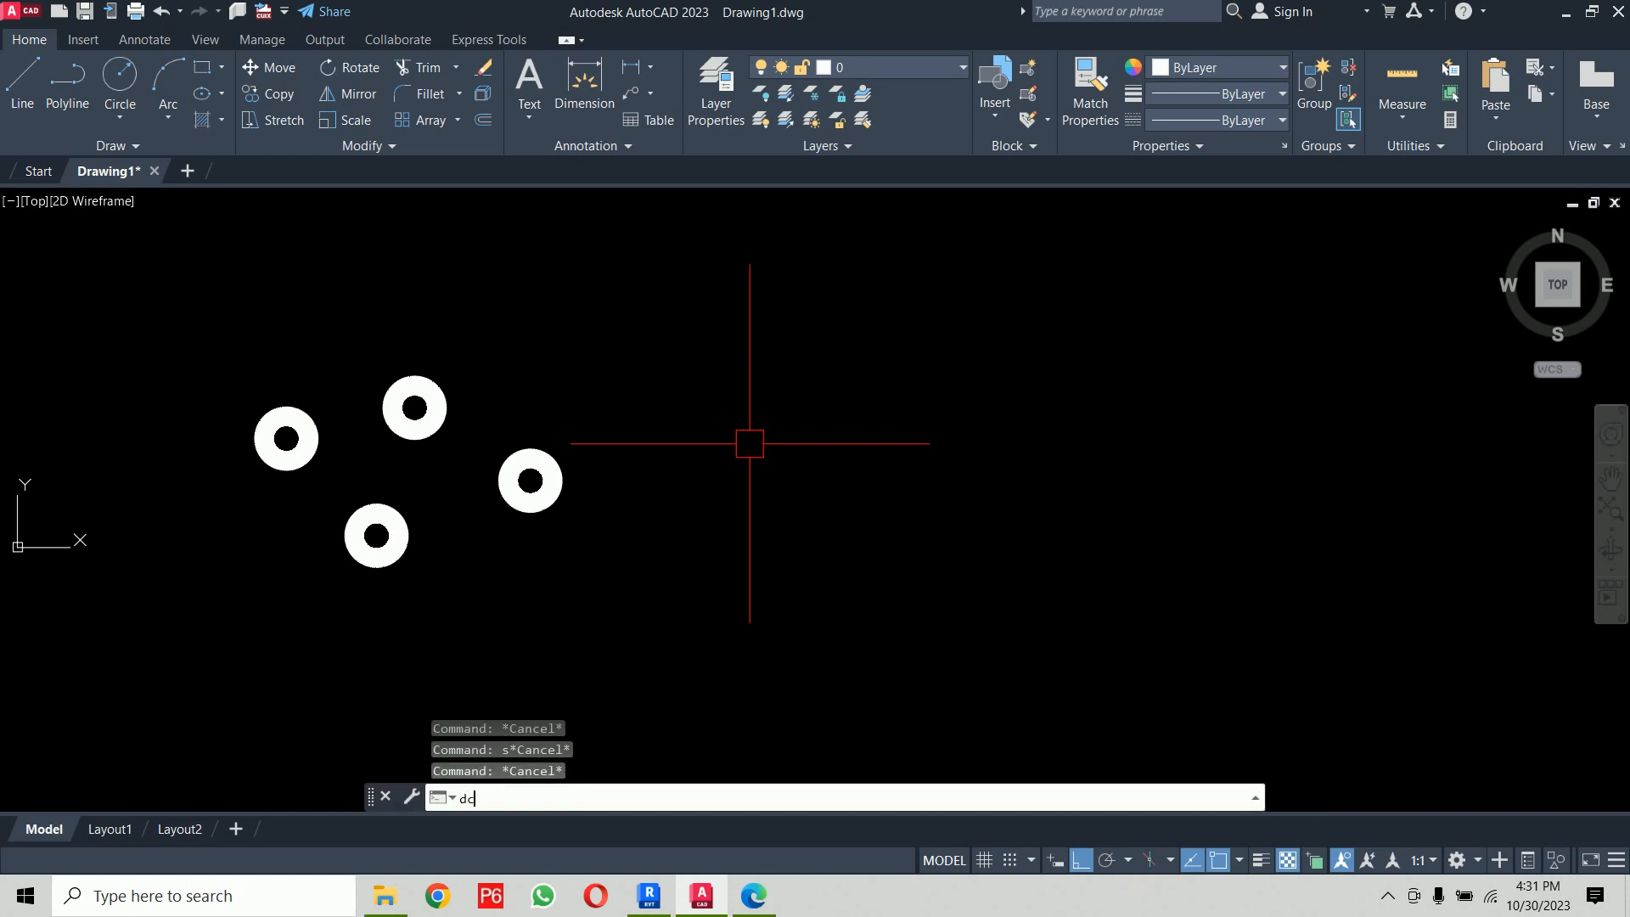
key(Return)
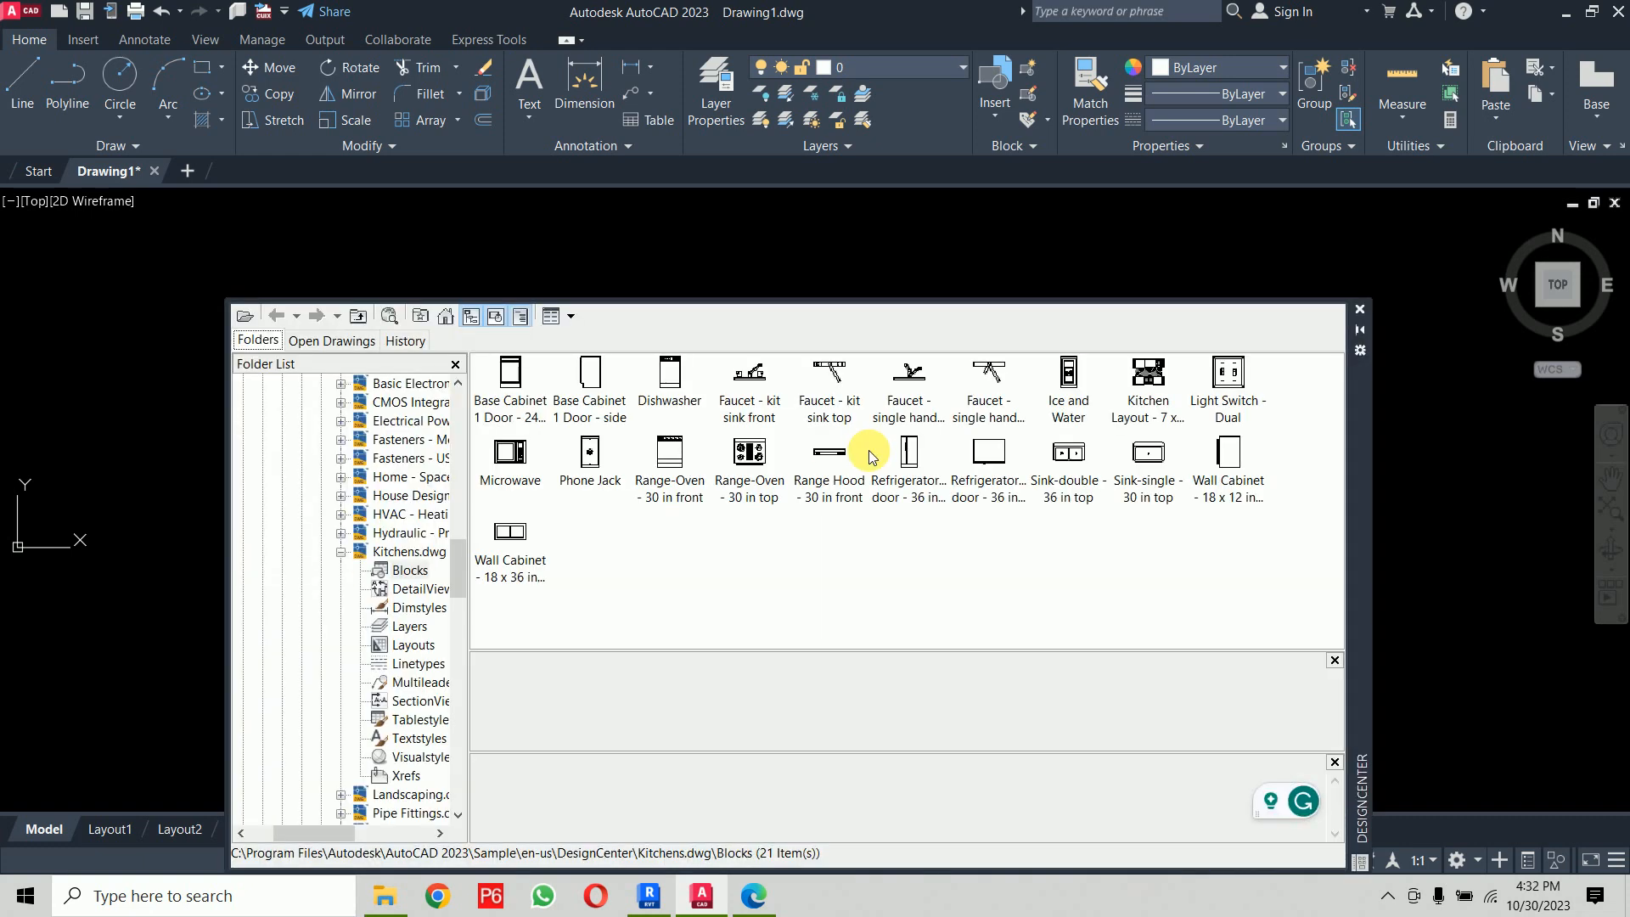
click(355, 317)
click(355, 317)
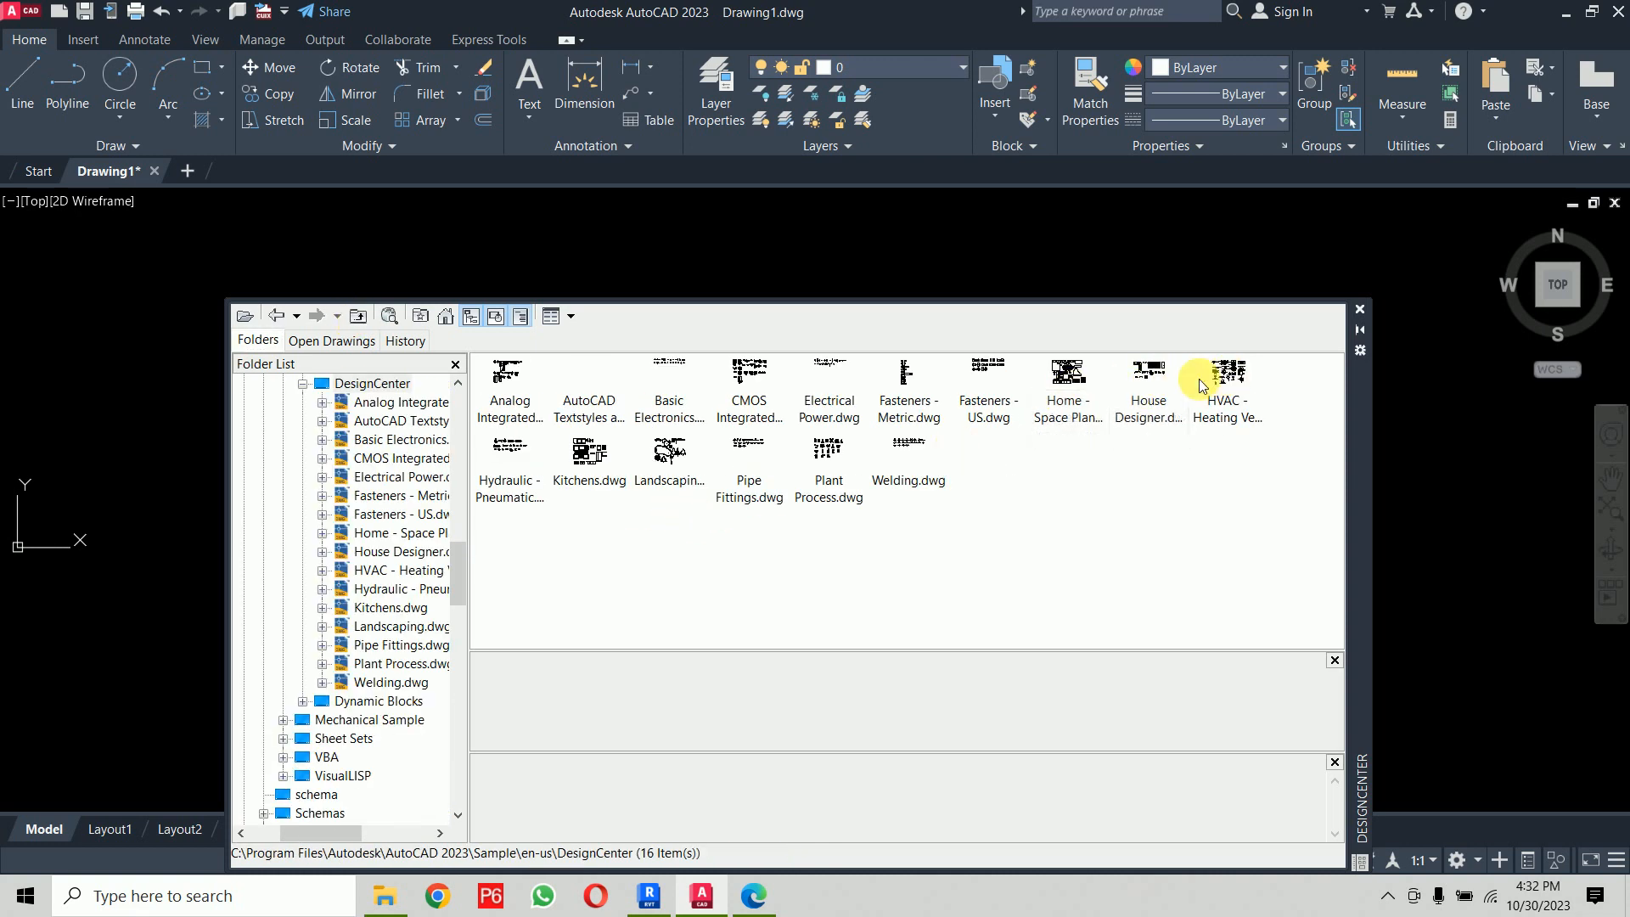
double_click(1068, 374)
double_click(510, 374)
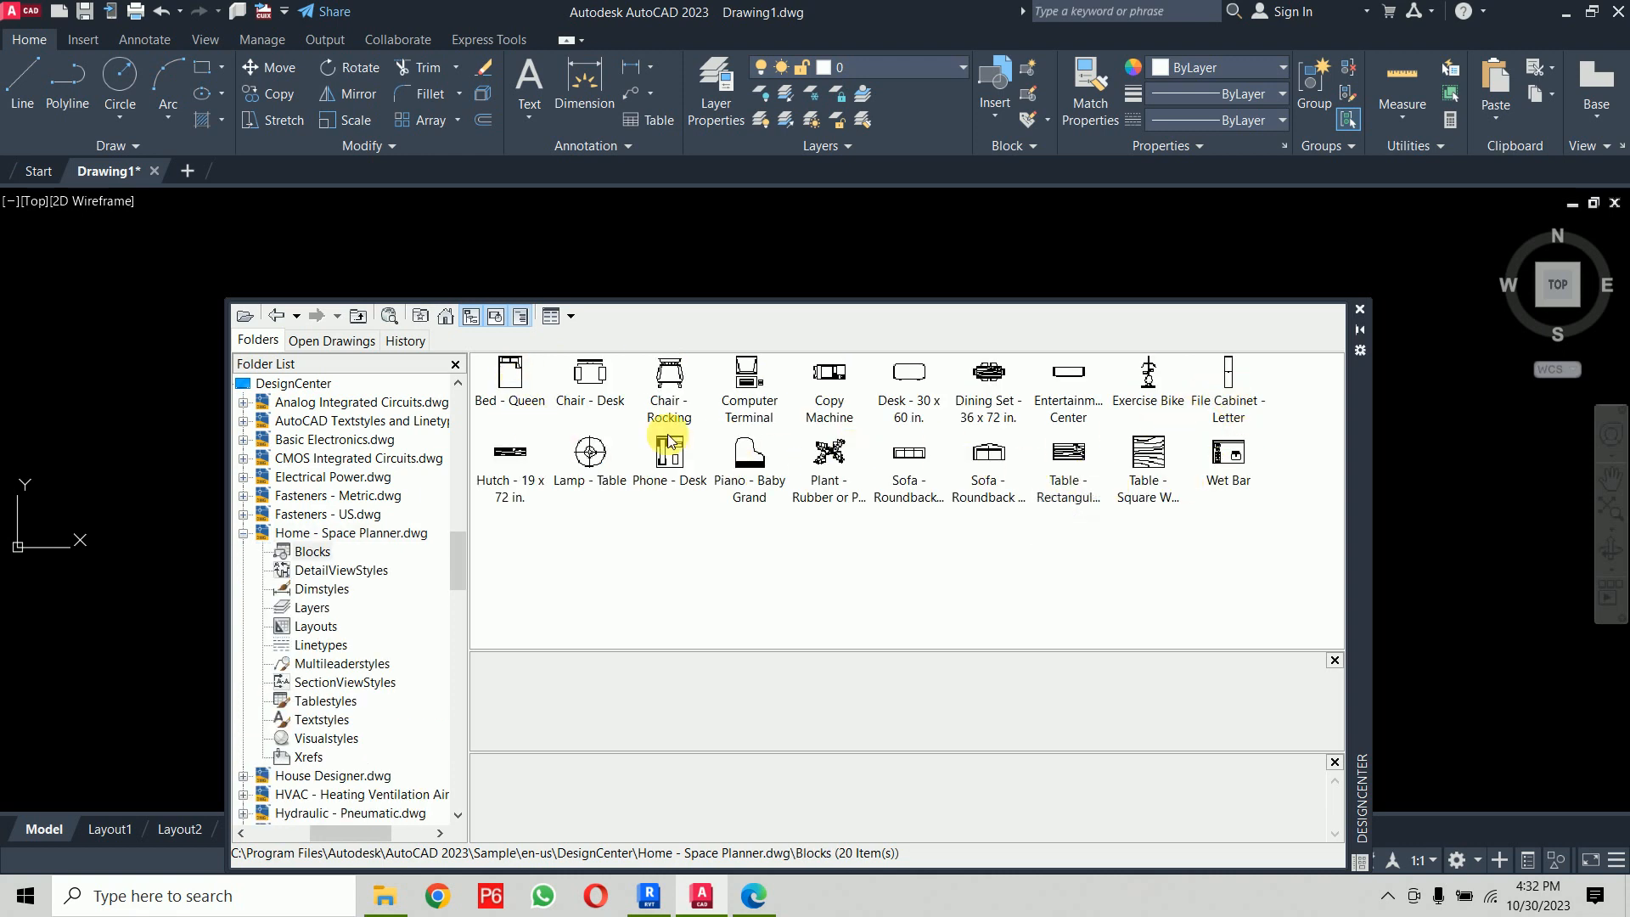
Step: Insert the Car - sedan side block from Landscaping.dwg into the drawing and close DesignCenter
click(359, 316)
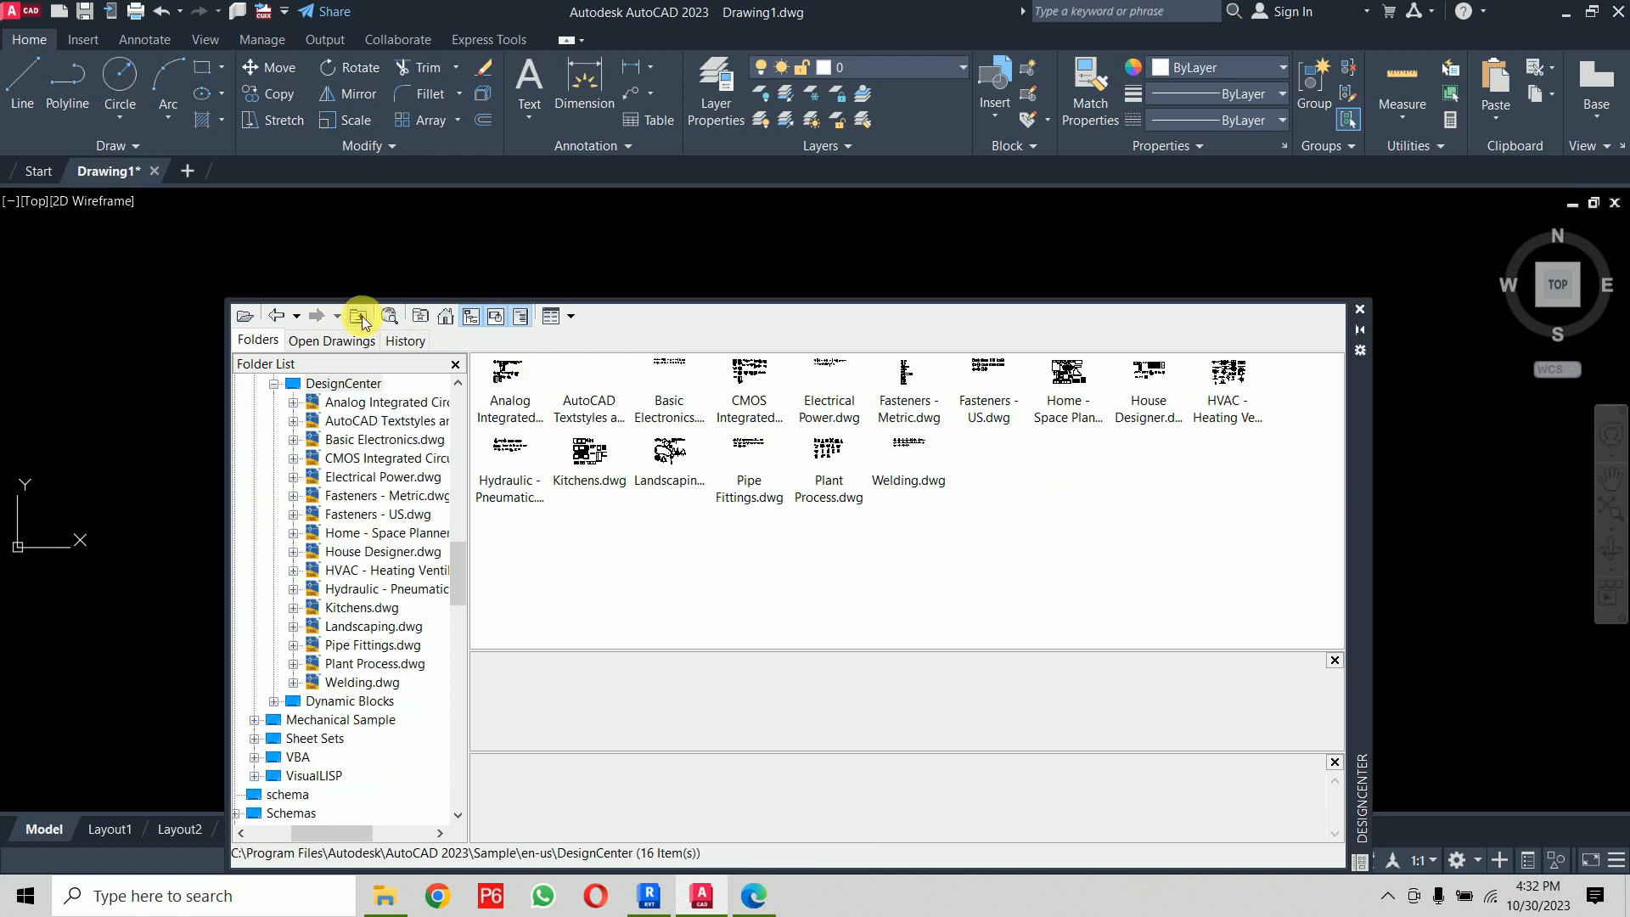
double_click(670, 450)
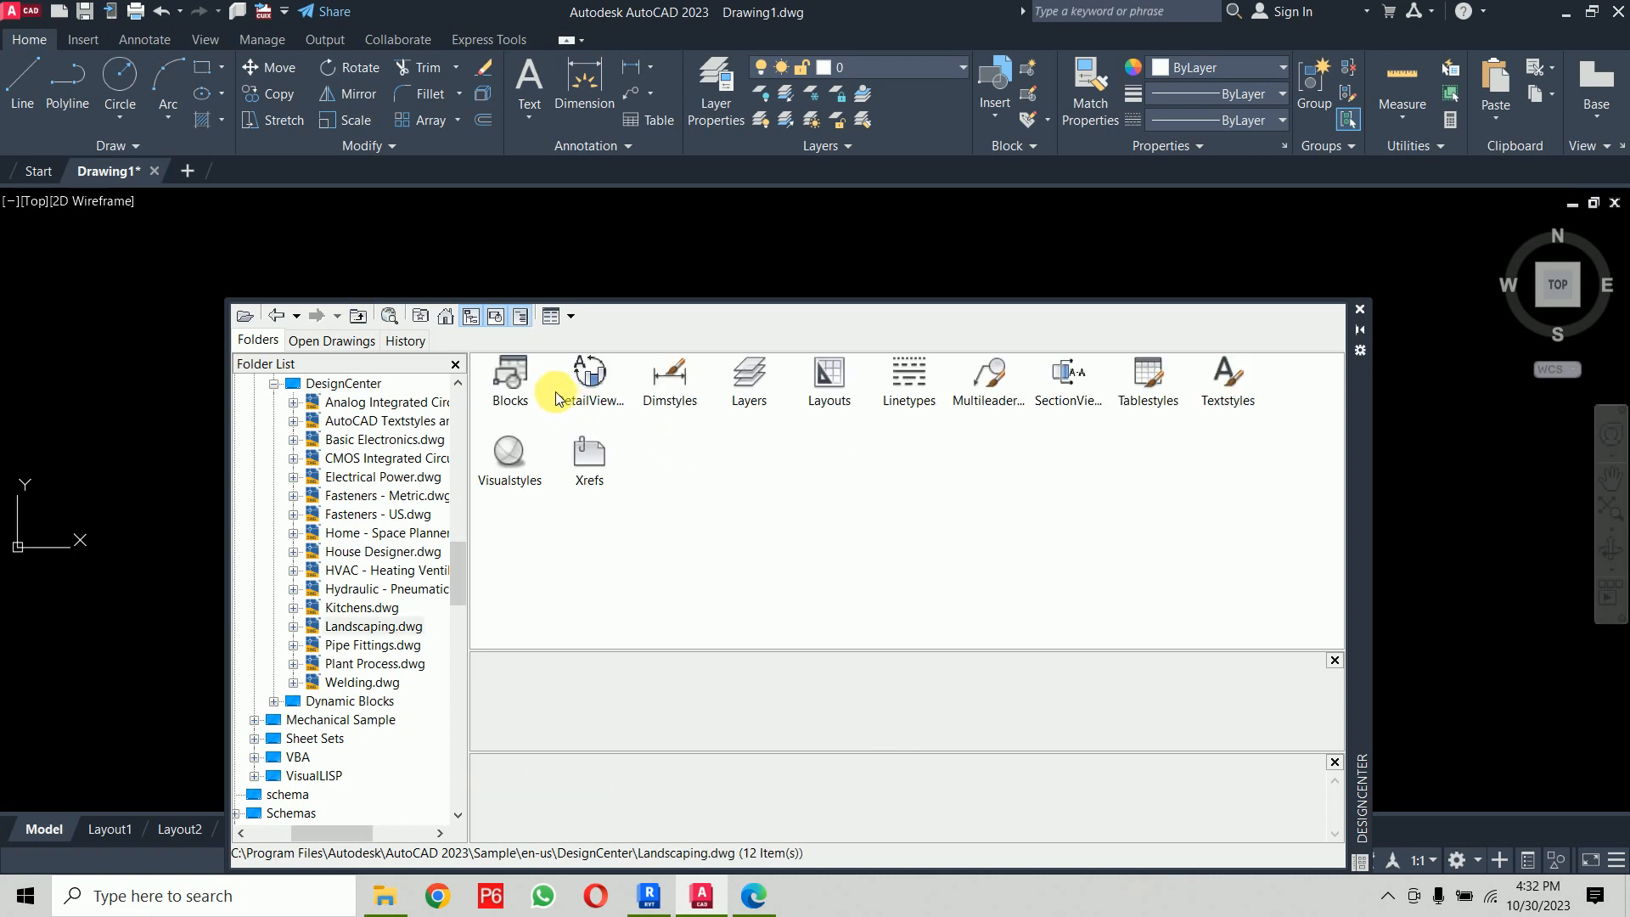
click(530, 382)
double_click(530, 382)
click(520, 378)
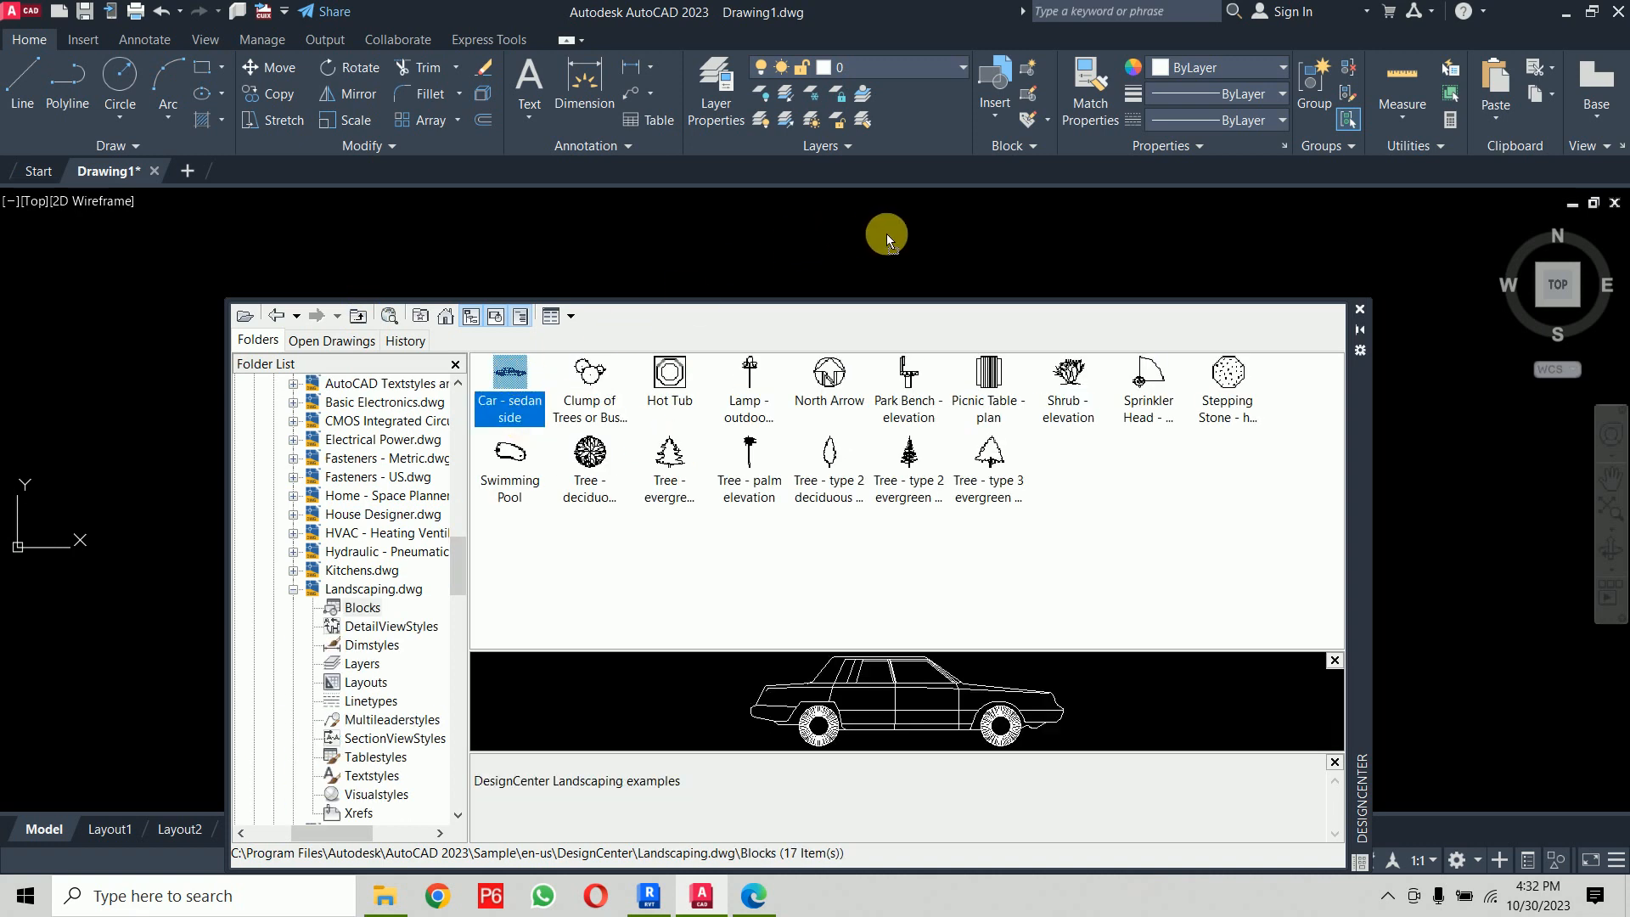
click(1360, 309)
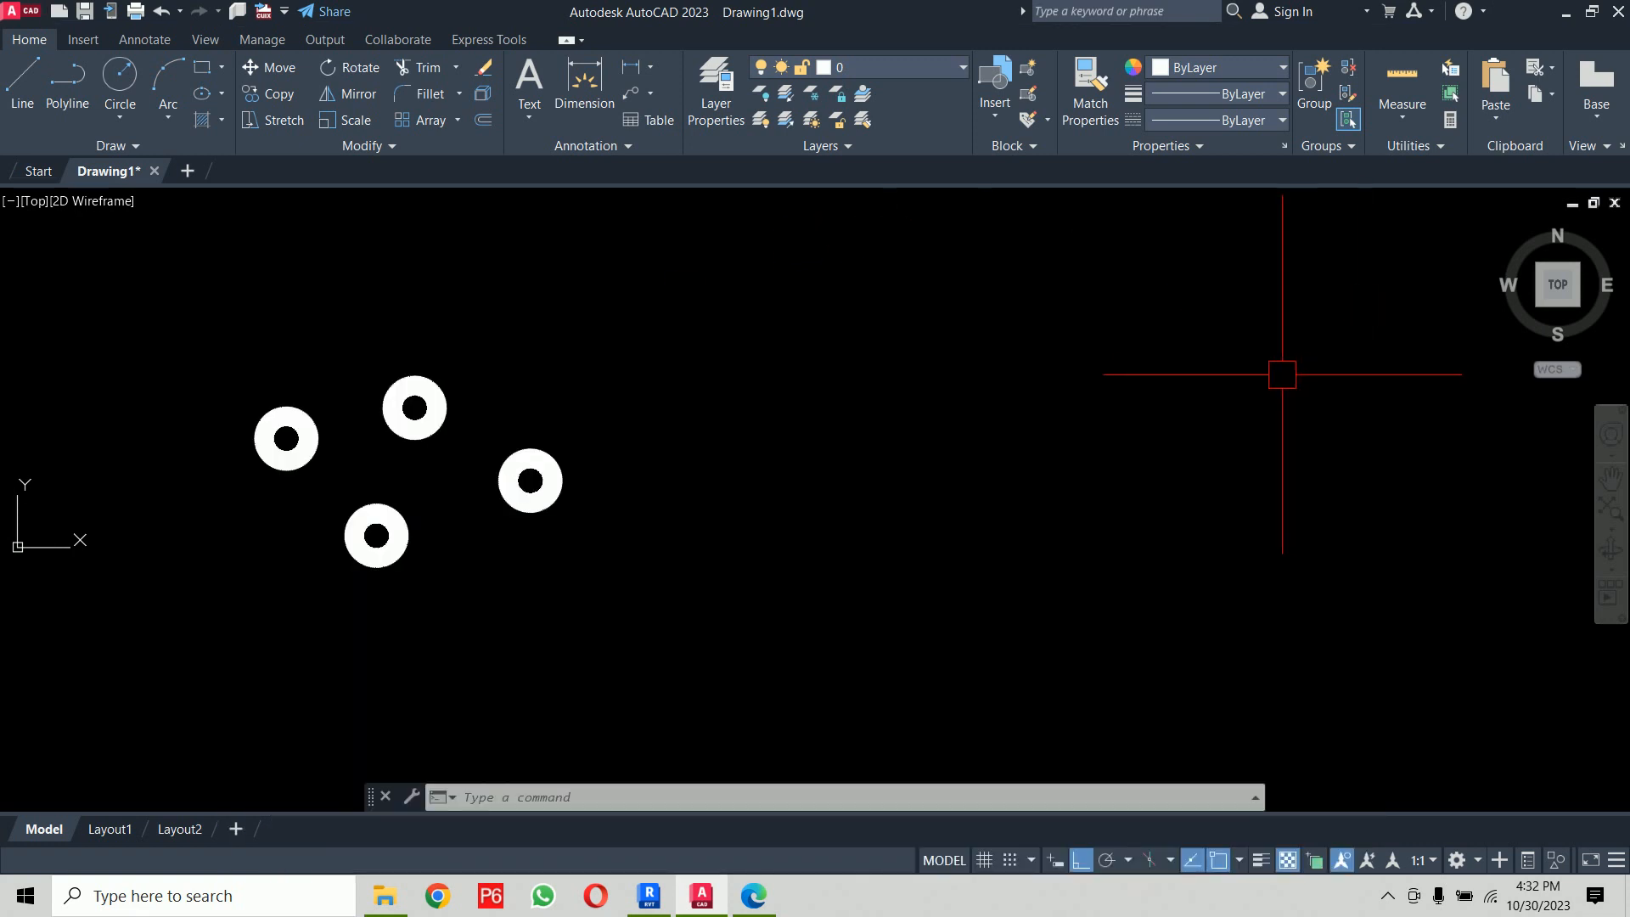
Step: Delete the sedan car block together with the four donuts
scroll(1160, 415, down, 5)
scroll(1160, 415, down, 5)
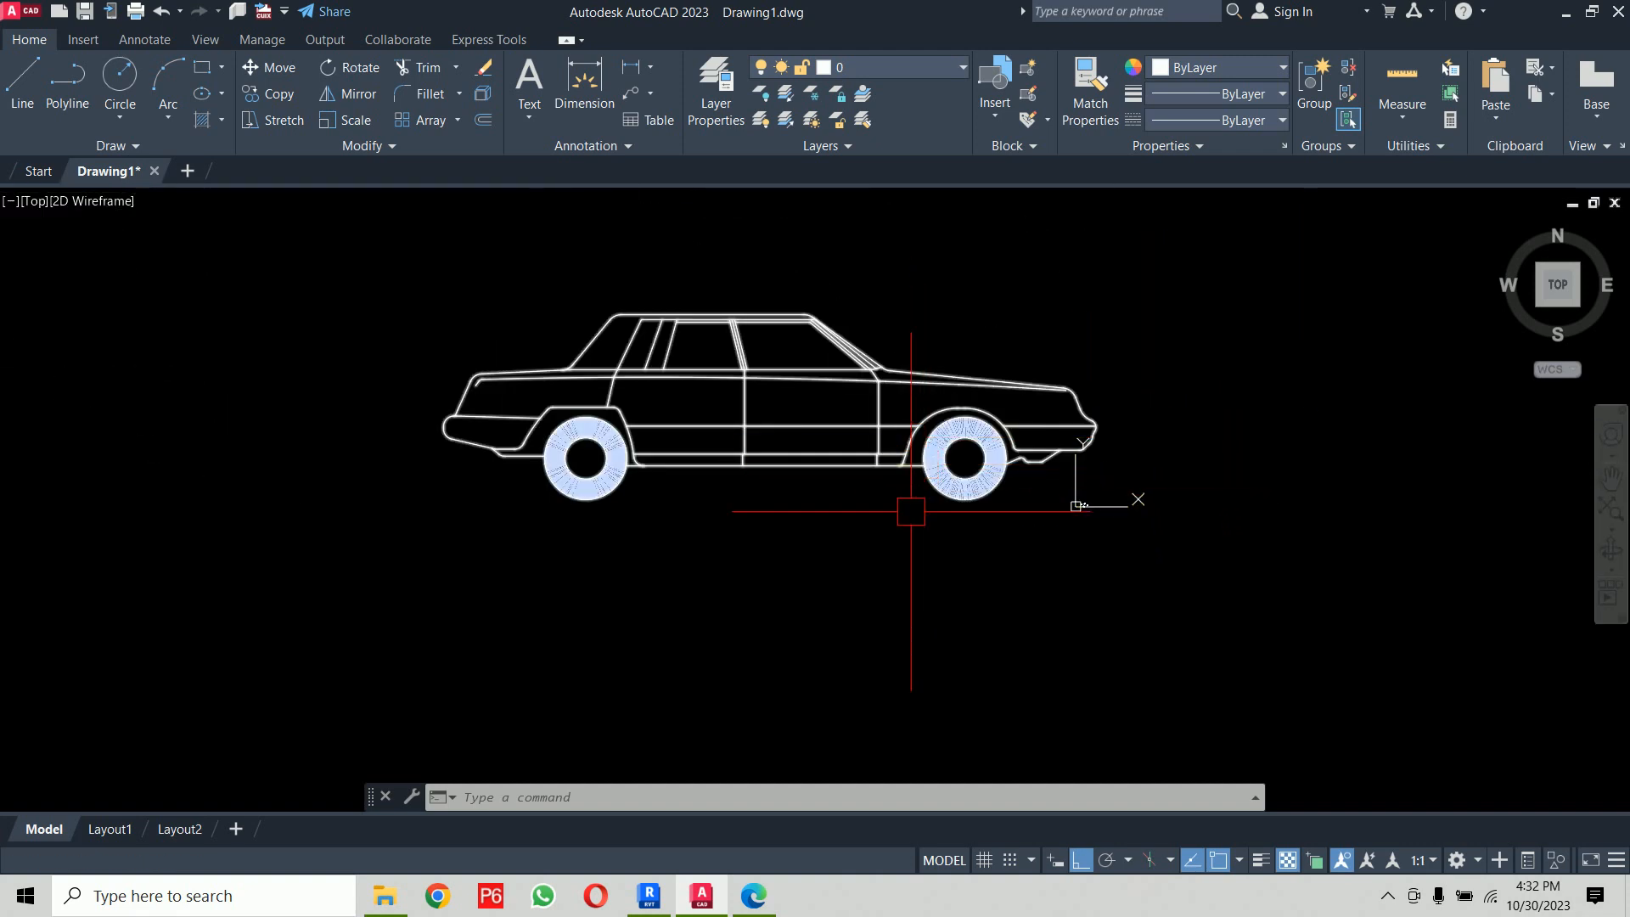
mouse_move(906, 509)
middle_down()
mouse_move(811, 563)
mouse_move(719, 554)
middle_up()
scroll(675, 514, down, 3)
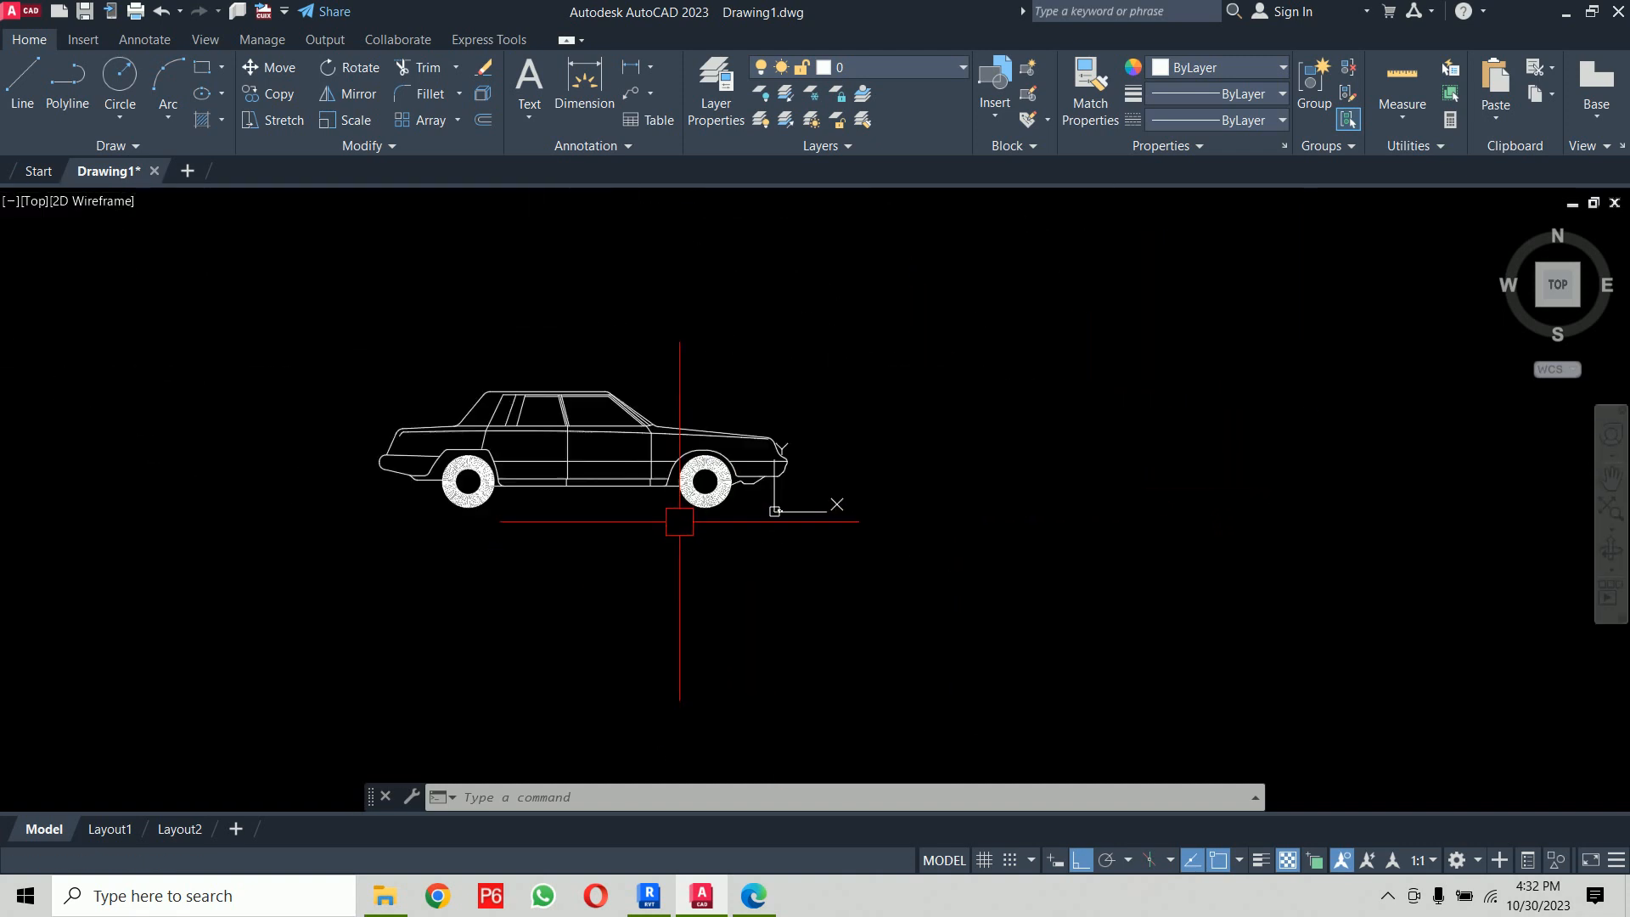
scroll(677, 543, up, 8)
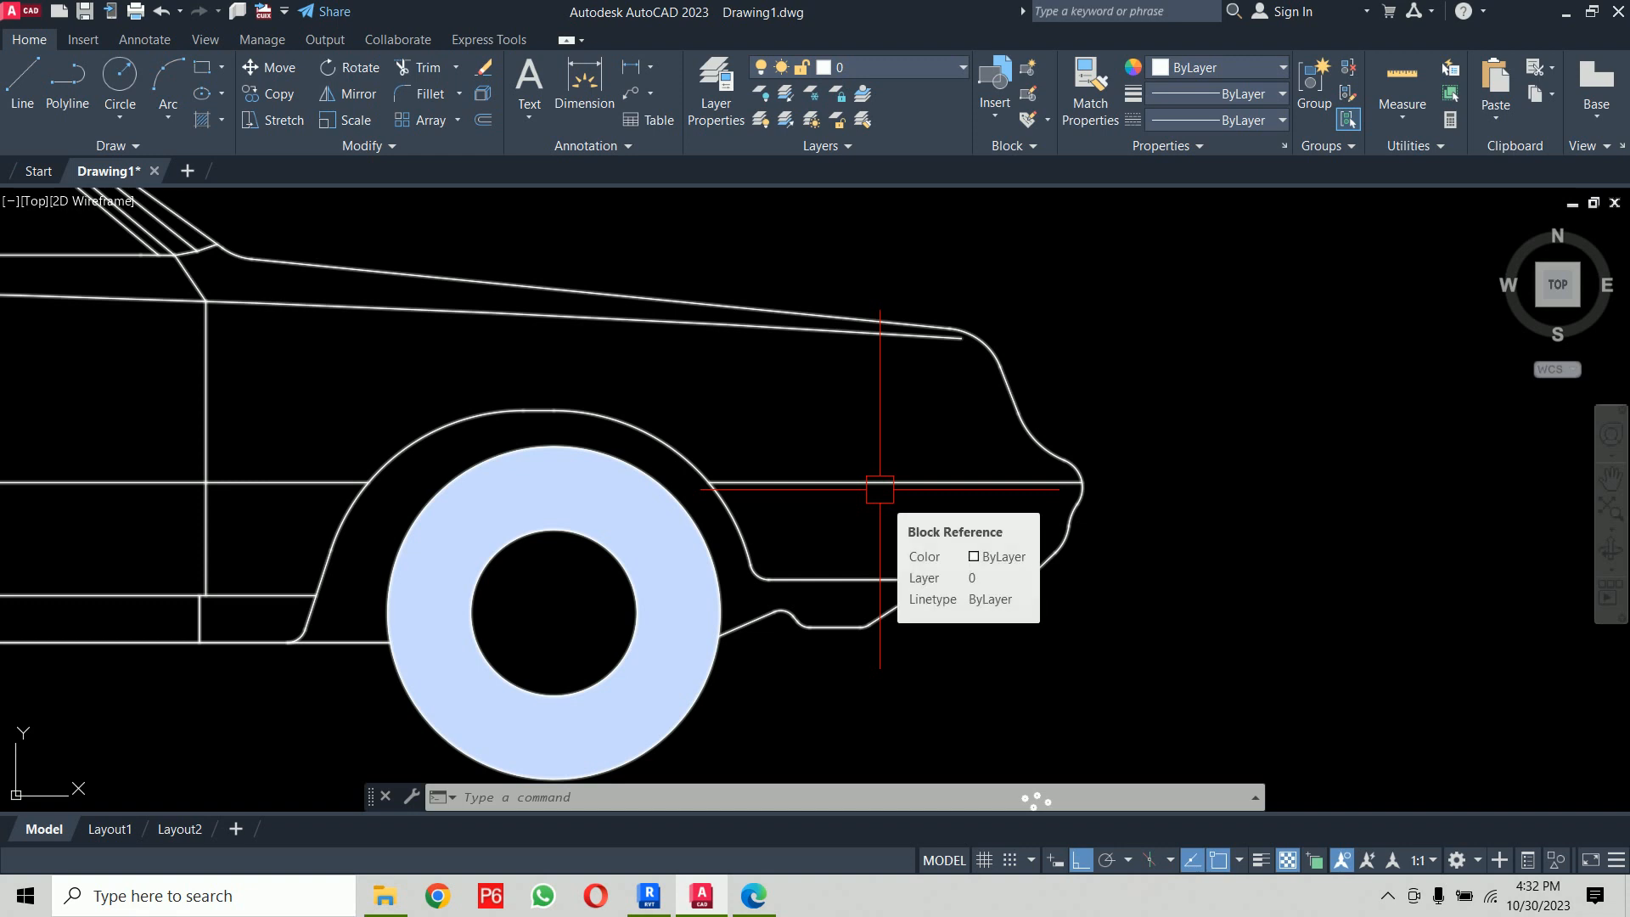
scroll(880, 490, down, 8)
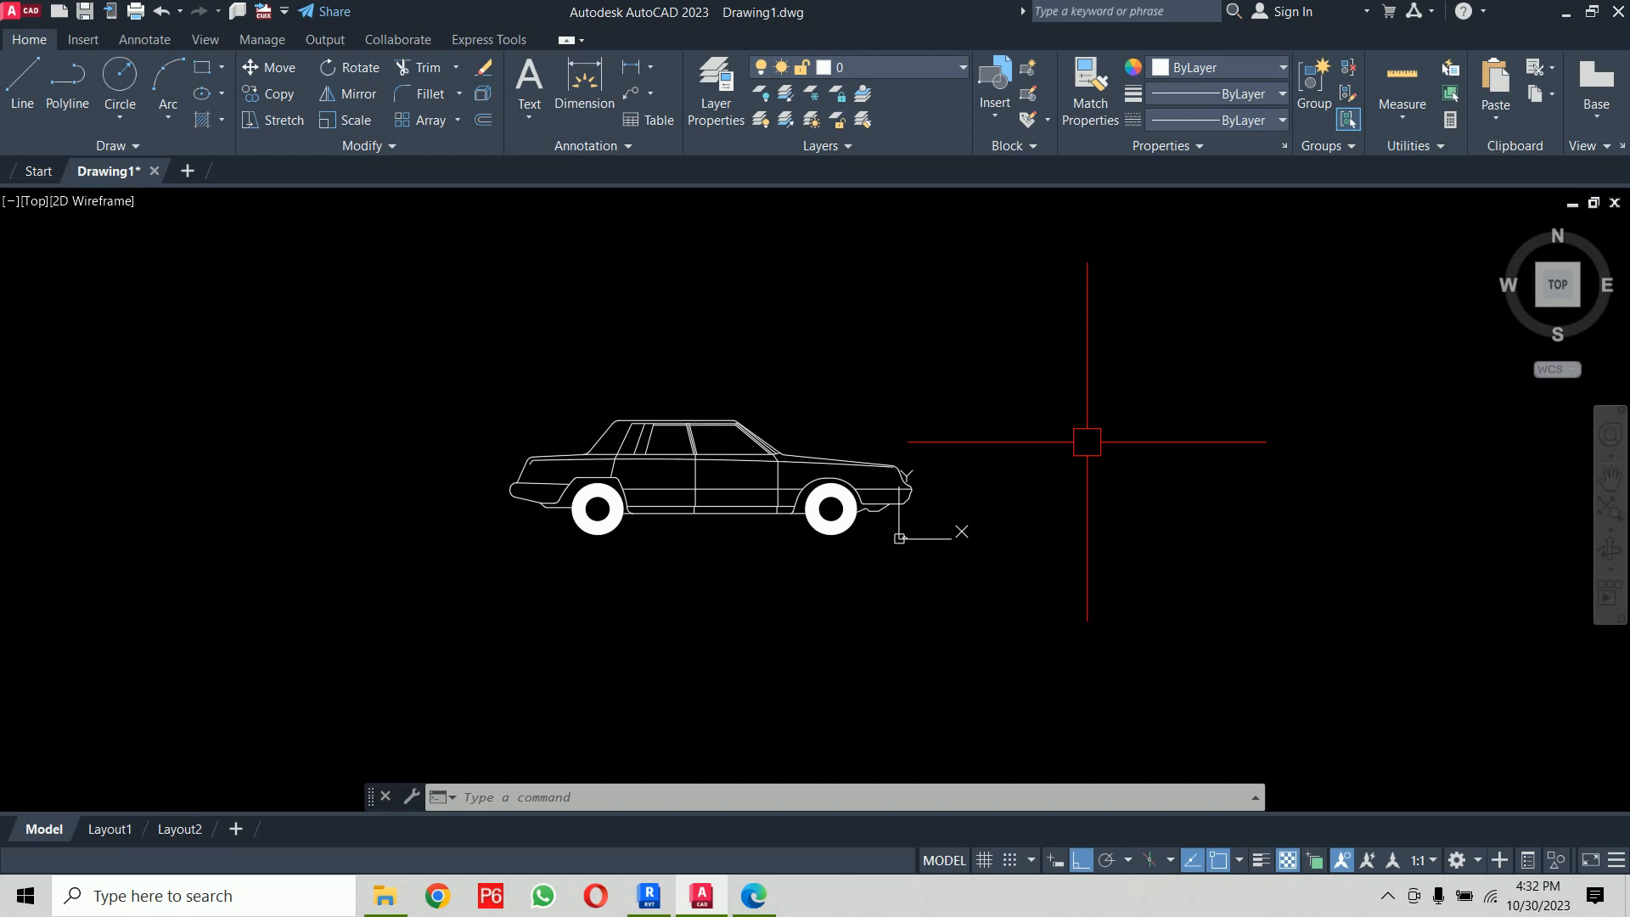
click(1138, 379)
click(364, 648)
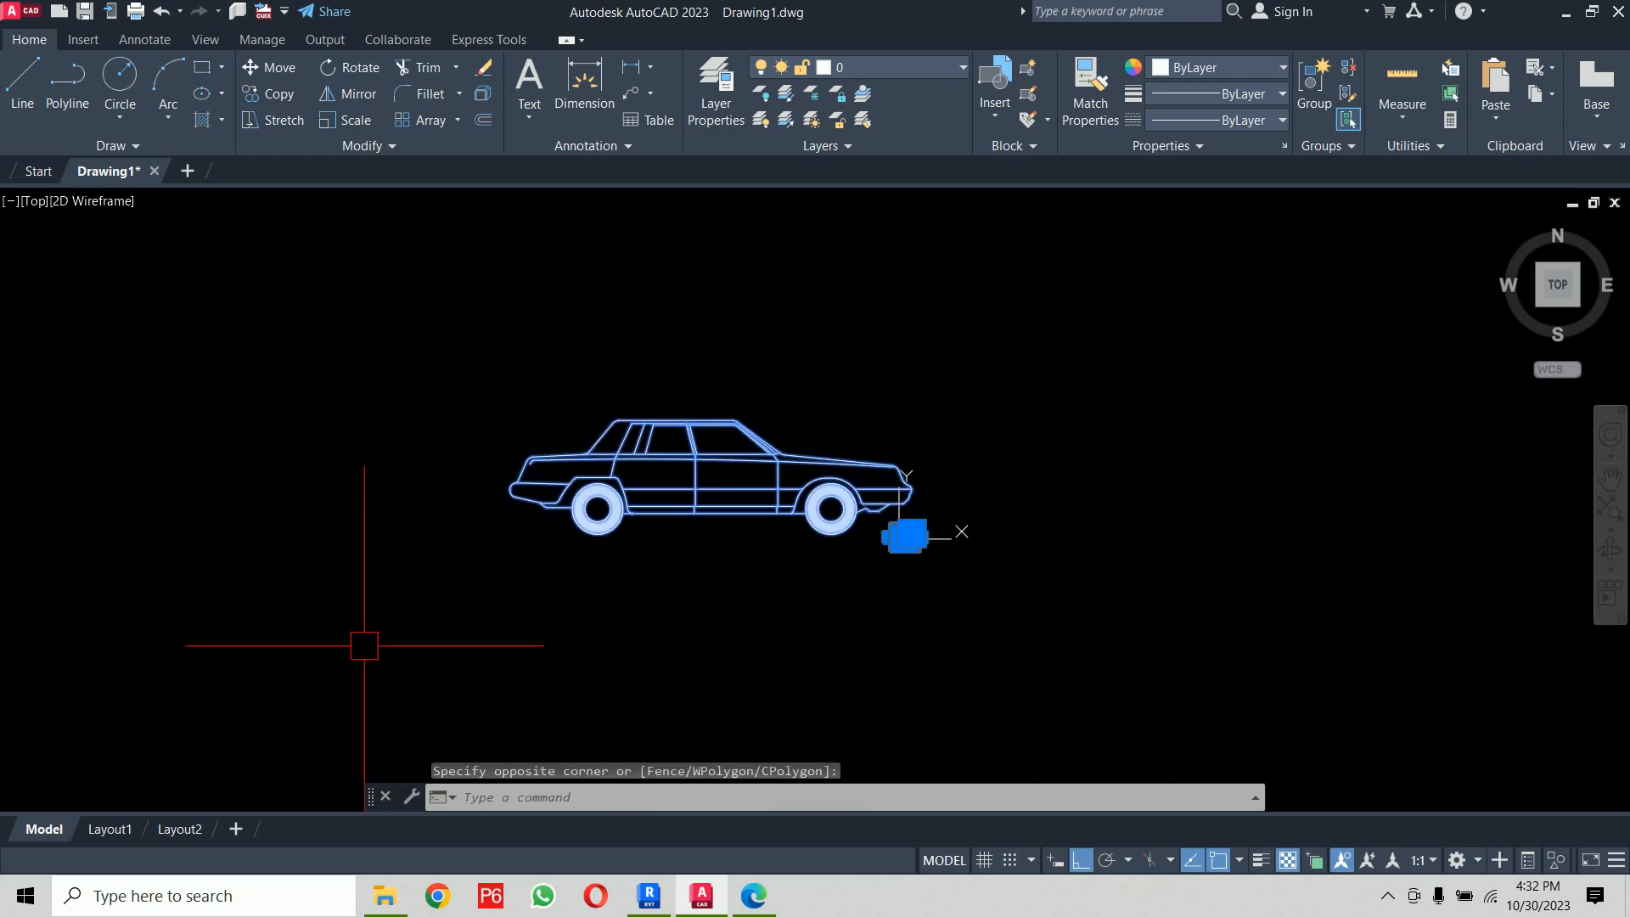
key(Delete)
Step: Switch to the class notes in Edge, circle number 64 of the Break topic, and return to AutoCAD
click(752, 897)
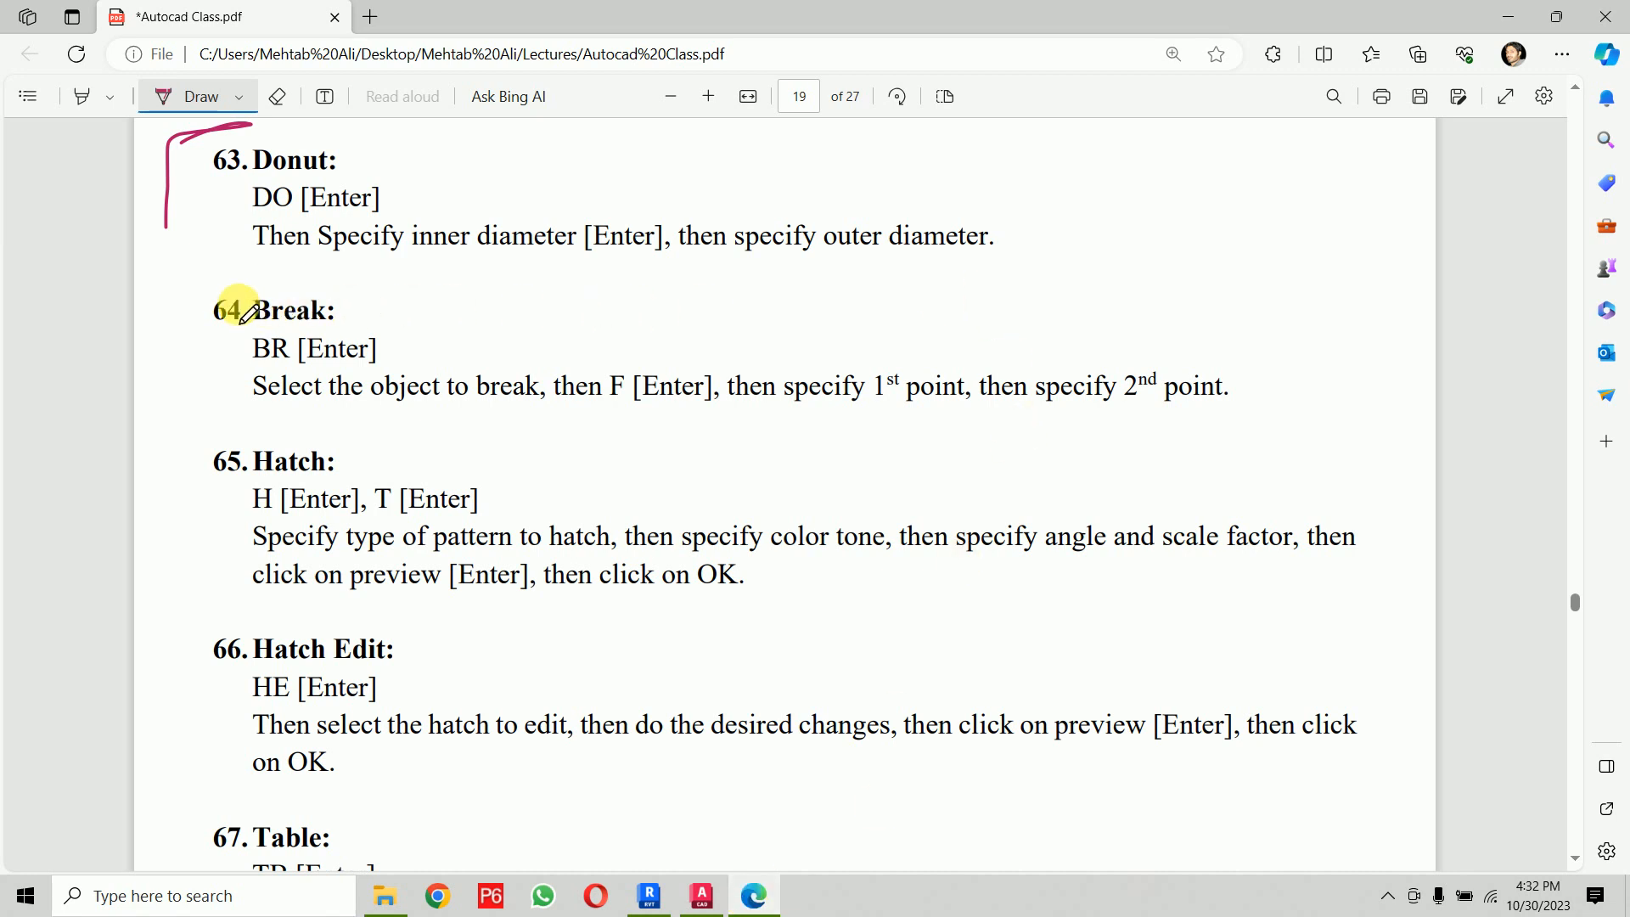
mouse_move(244, 291)
mouse_down()
mouse_move(218, 321)
mouse_move(249, 299)
mouse_up()
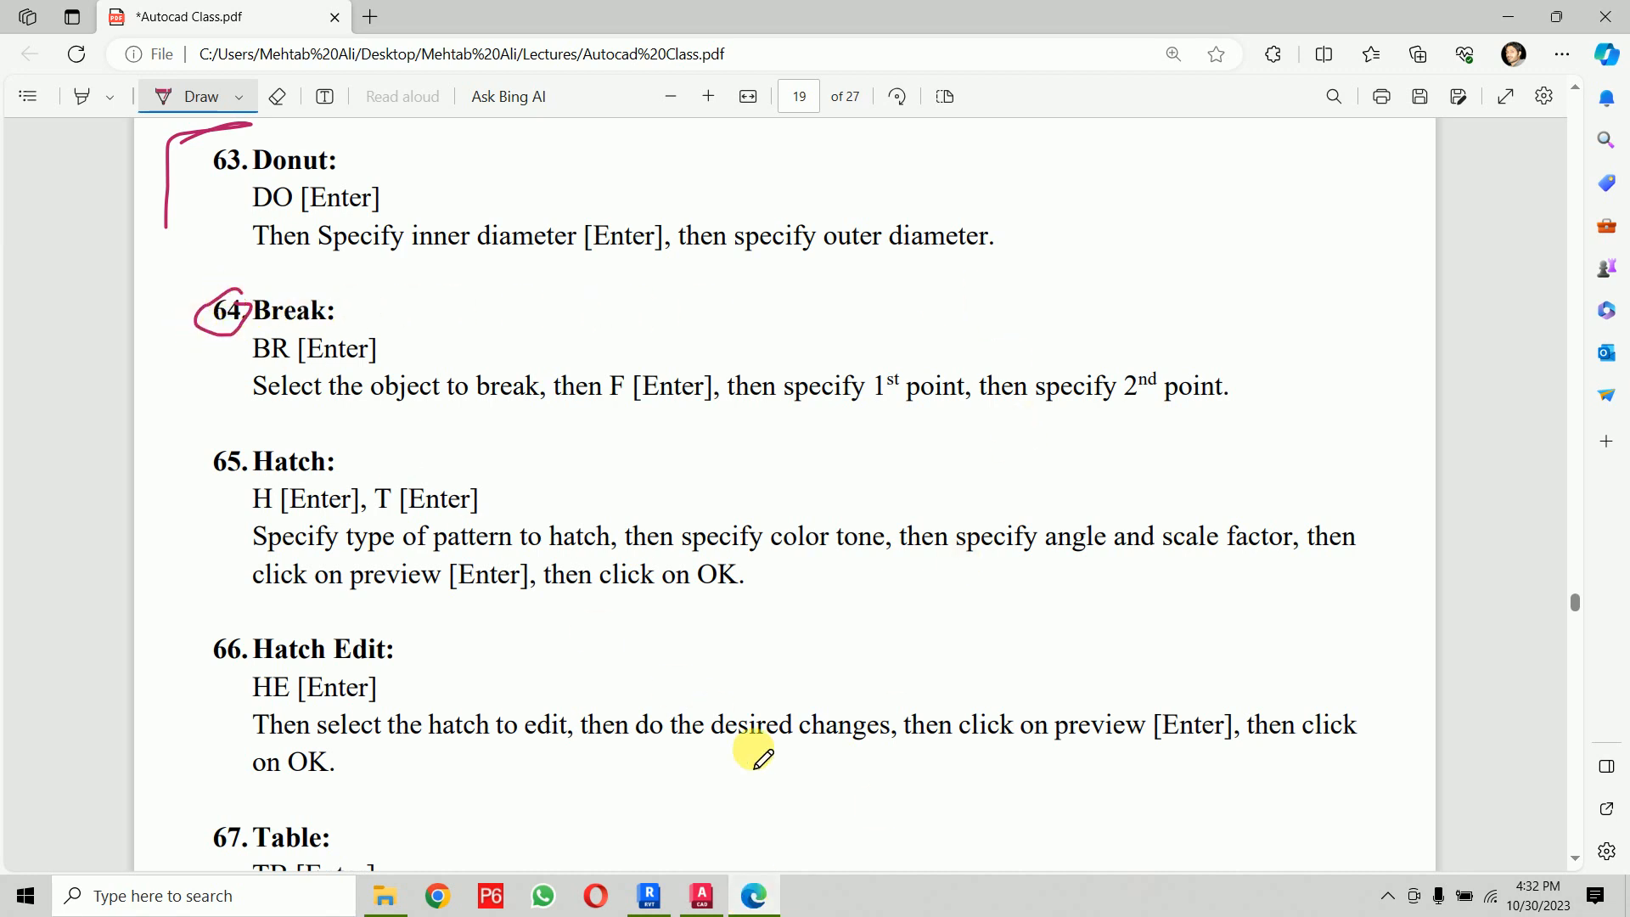
click(702, 896)
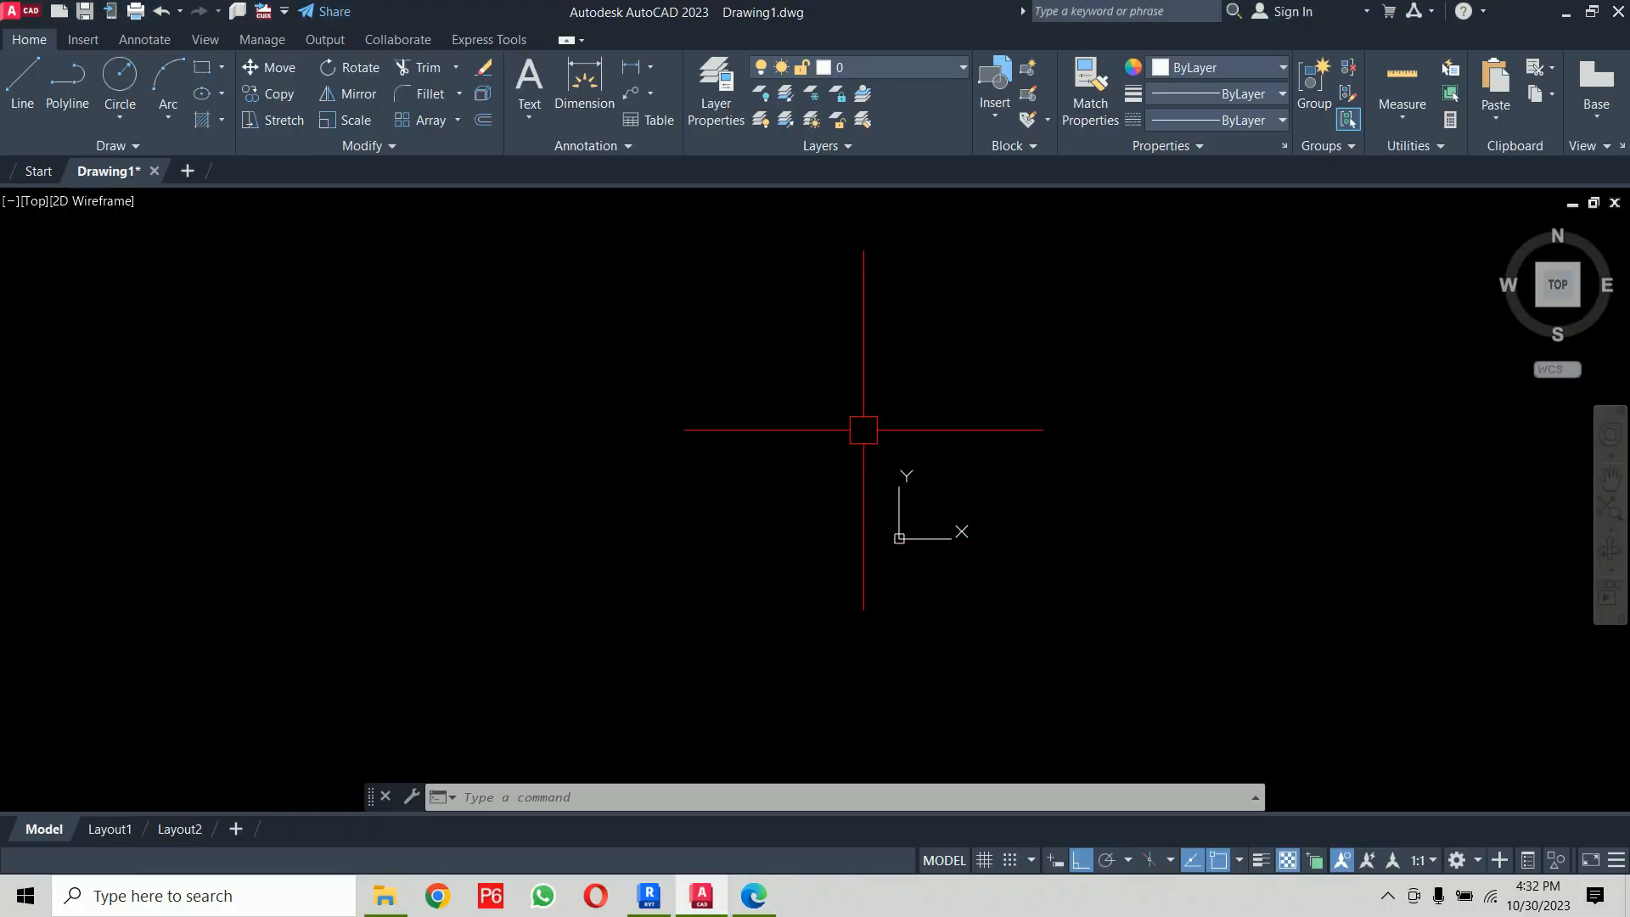
Step: Draw a single horizontal line across the middle of the empty drawing area
scroll(1024, 479, up, 5)
text(l)
key(Return)
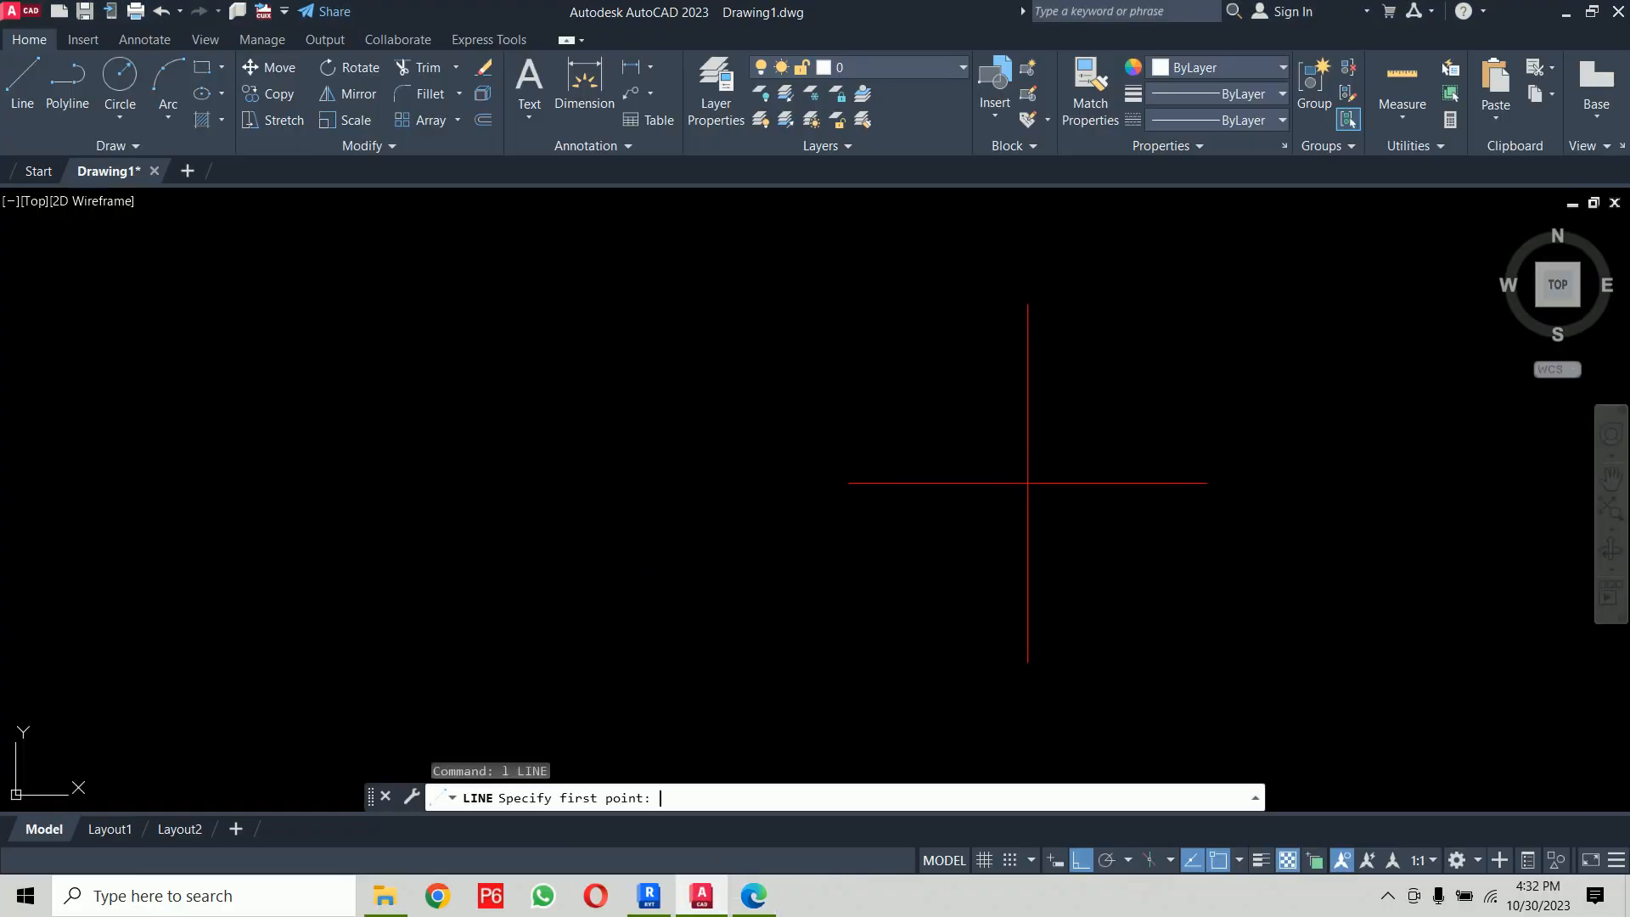
click(492, 481)
click(985, 491)
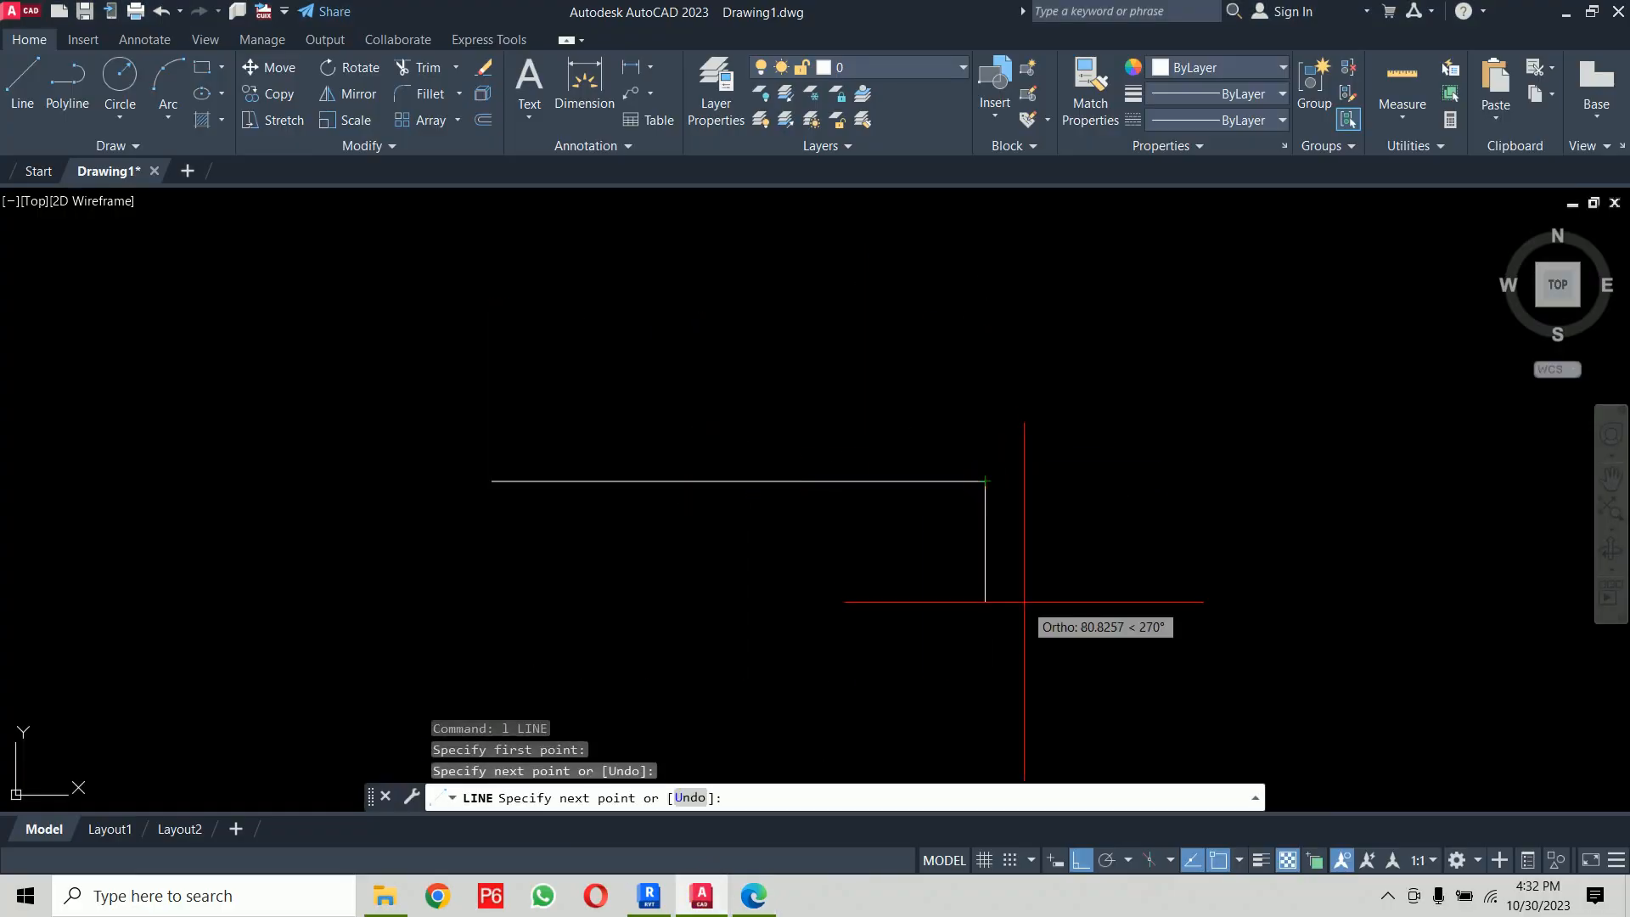
key(Return)
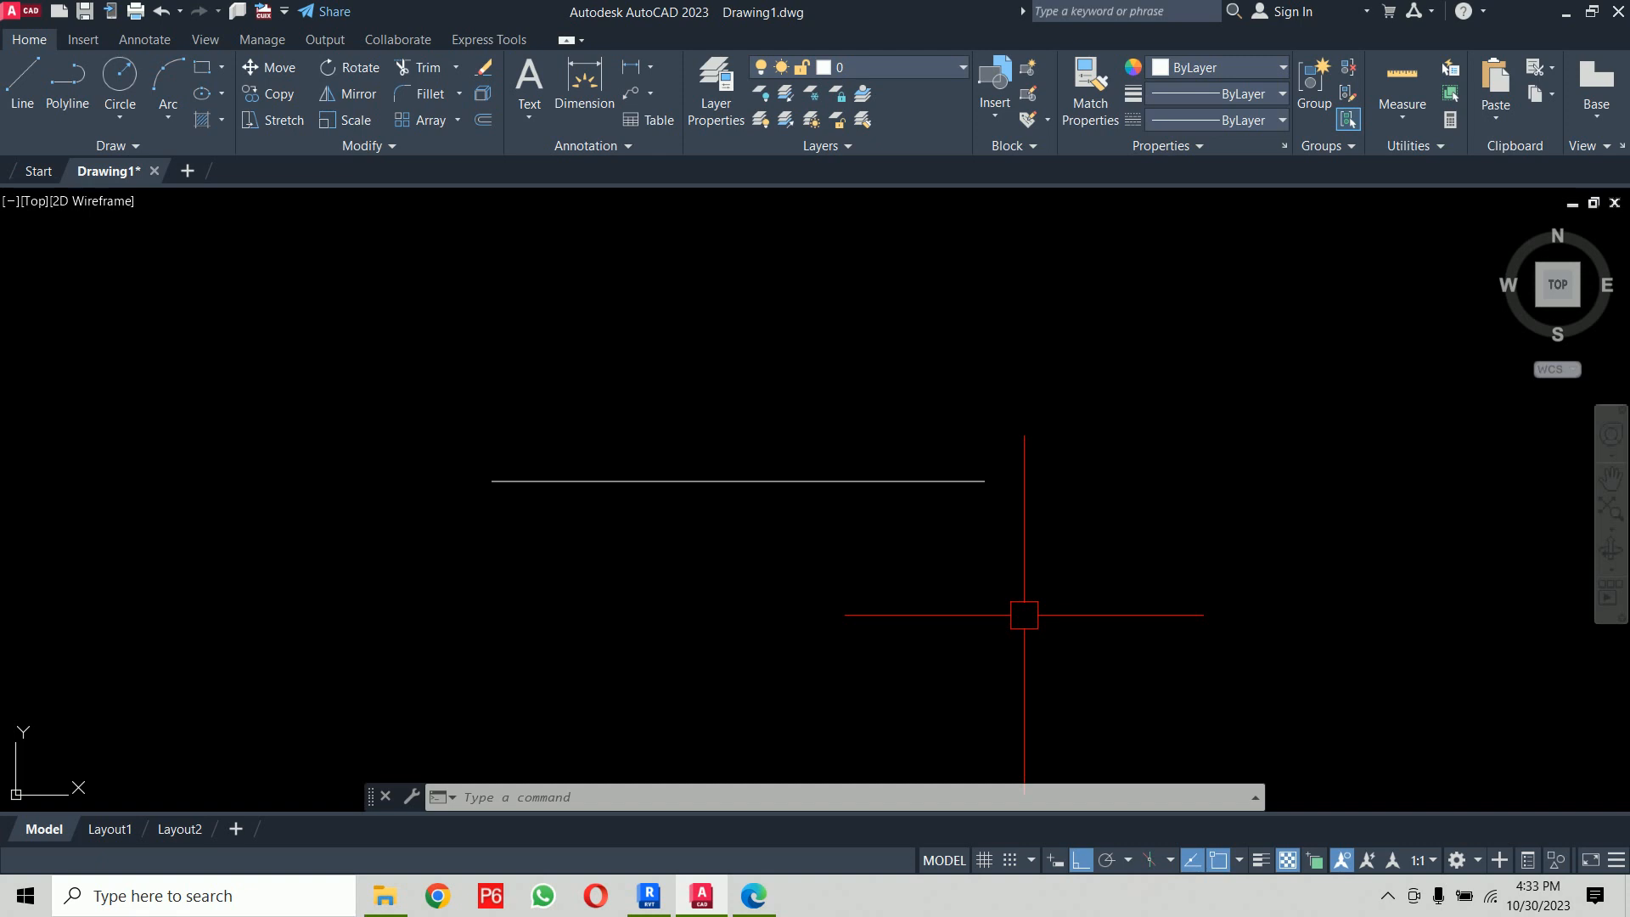
Step: Break a short gap into the horizontal line right of its midpoint, and undo that break
text(br)
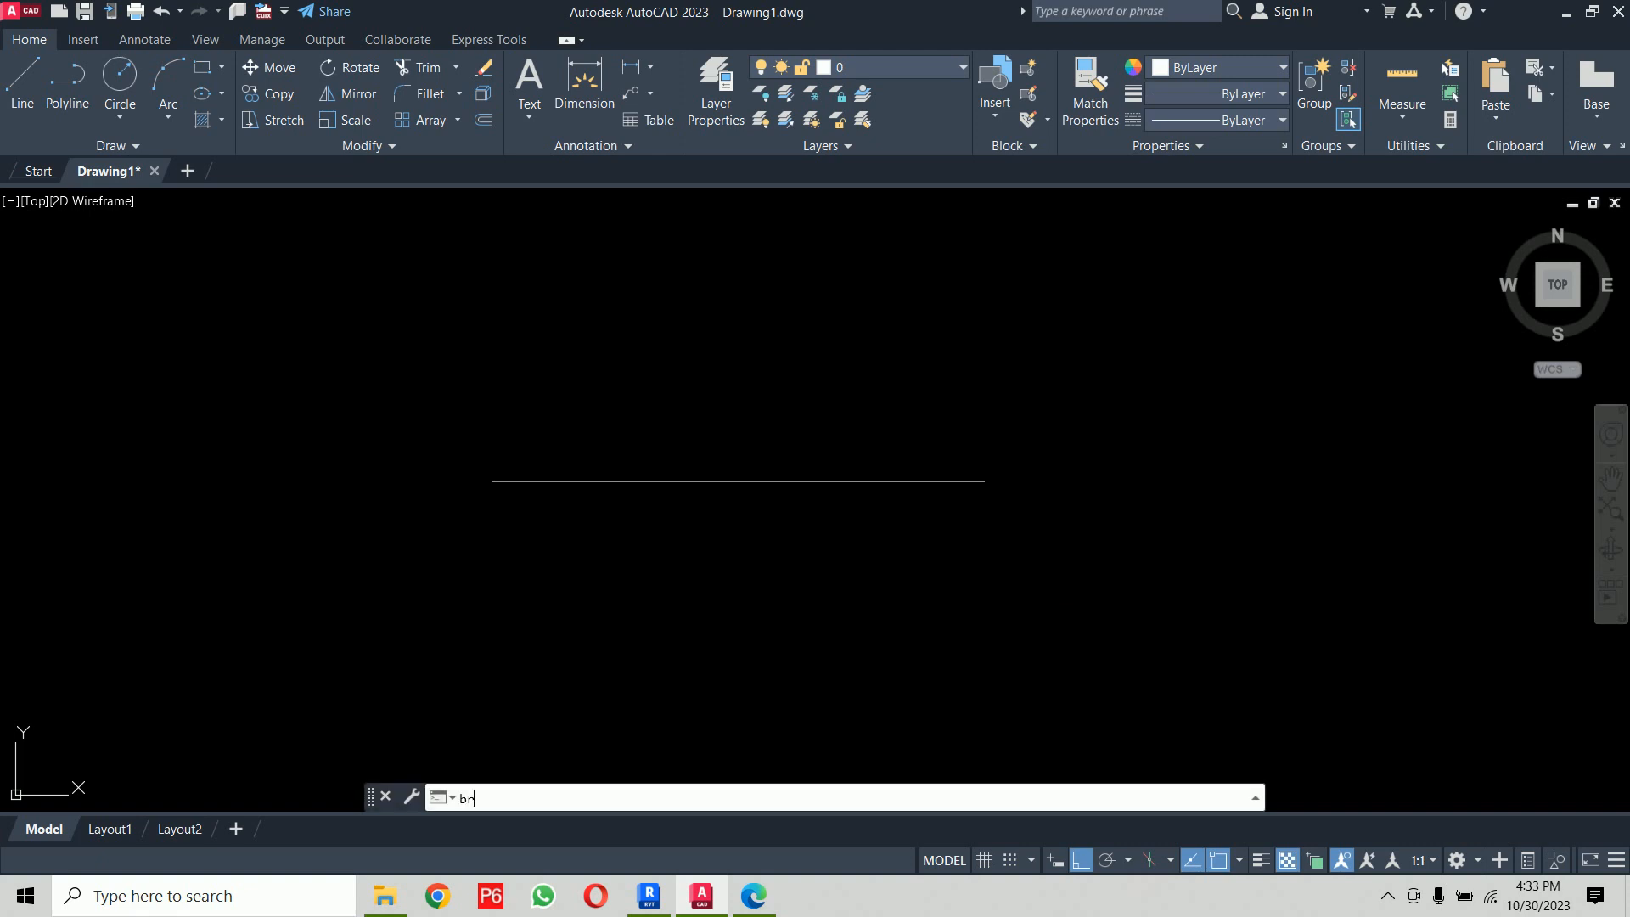
key(Return)
click(829, 481)
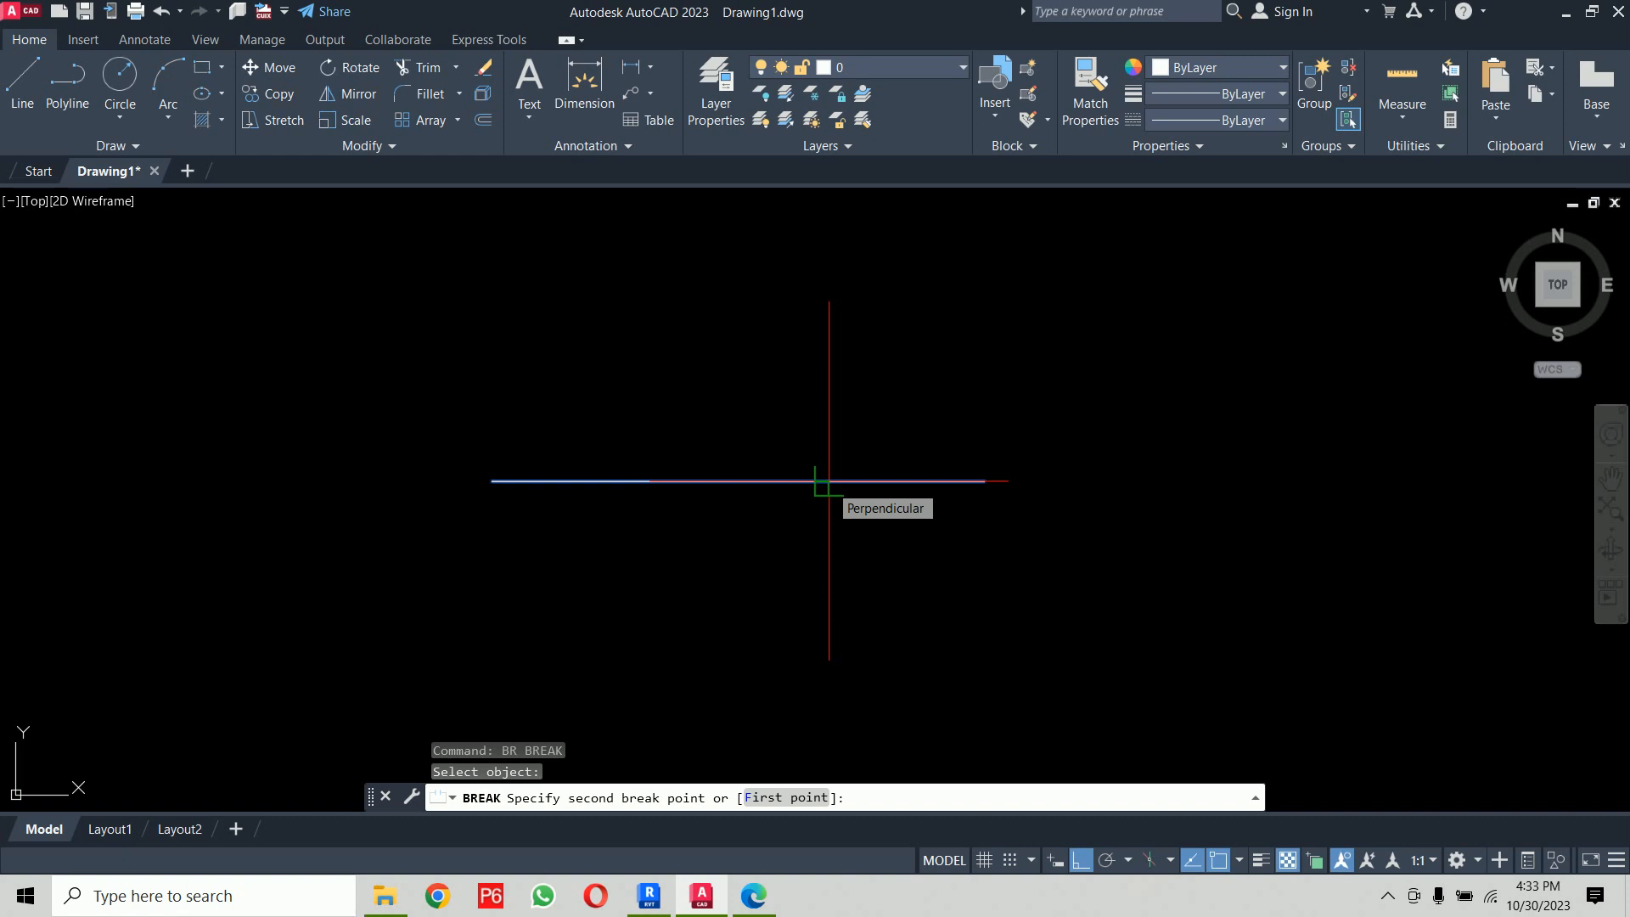
key(Return)
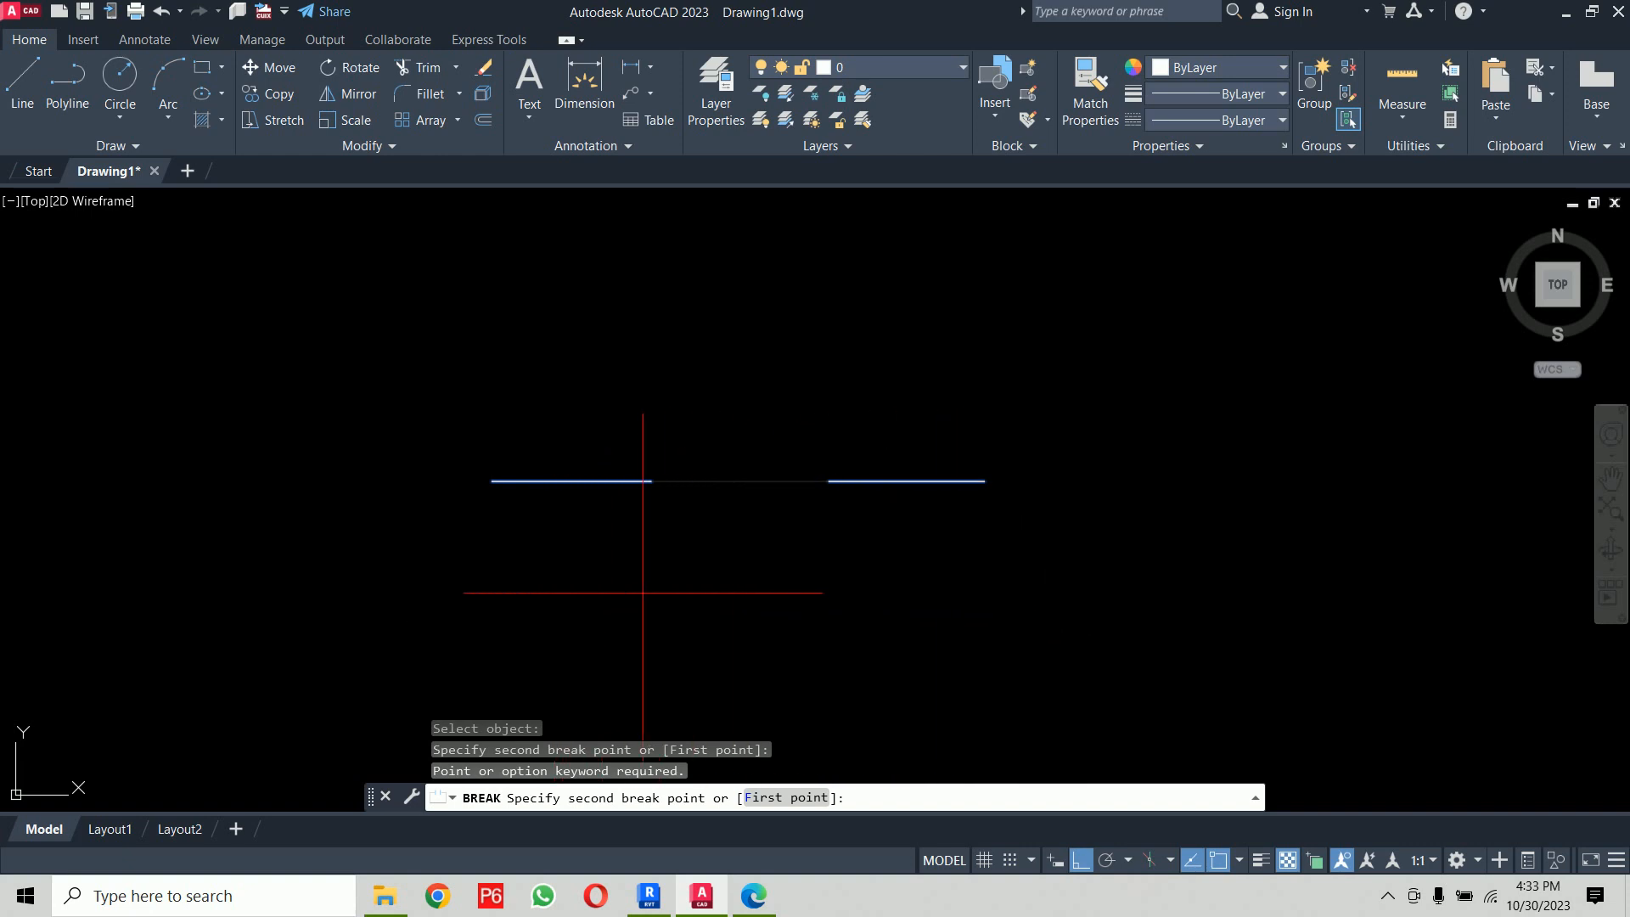
click(854, 520)
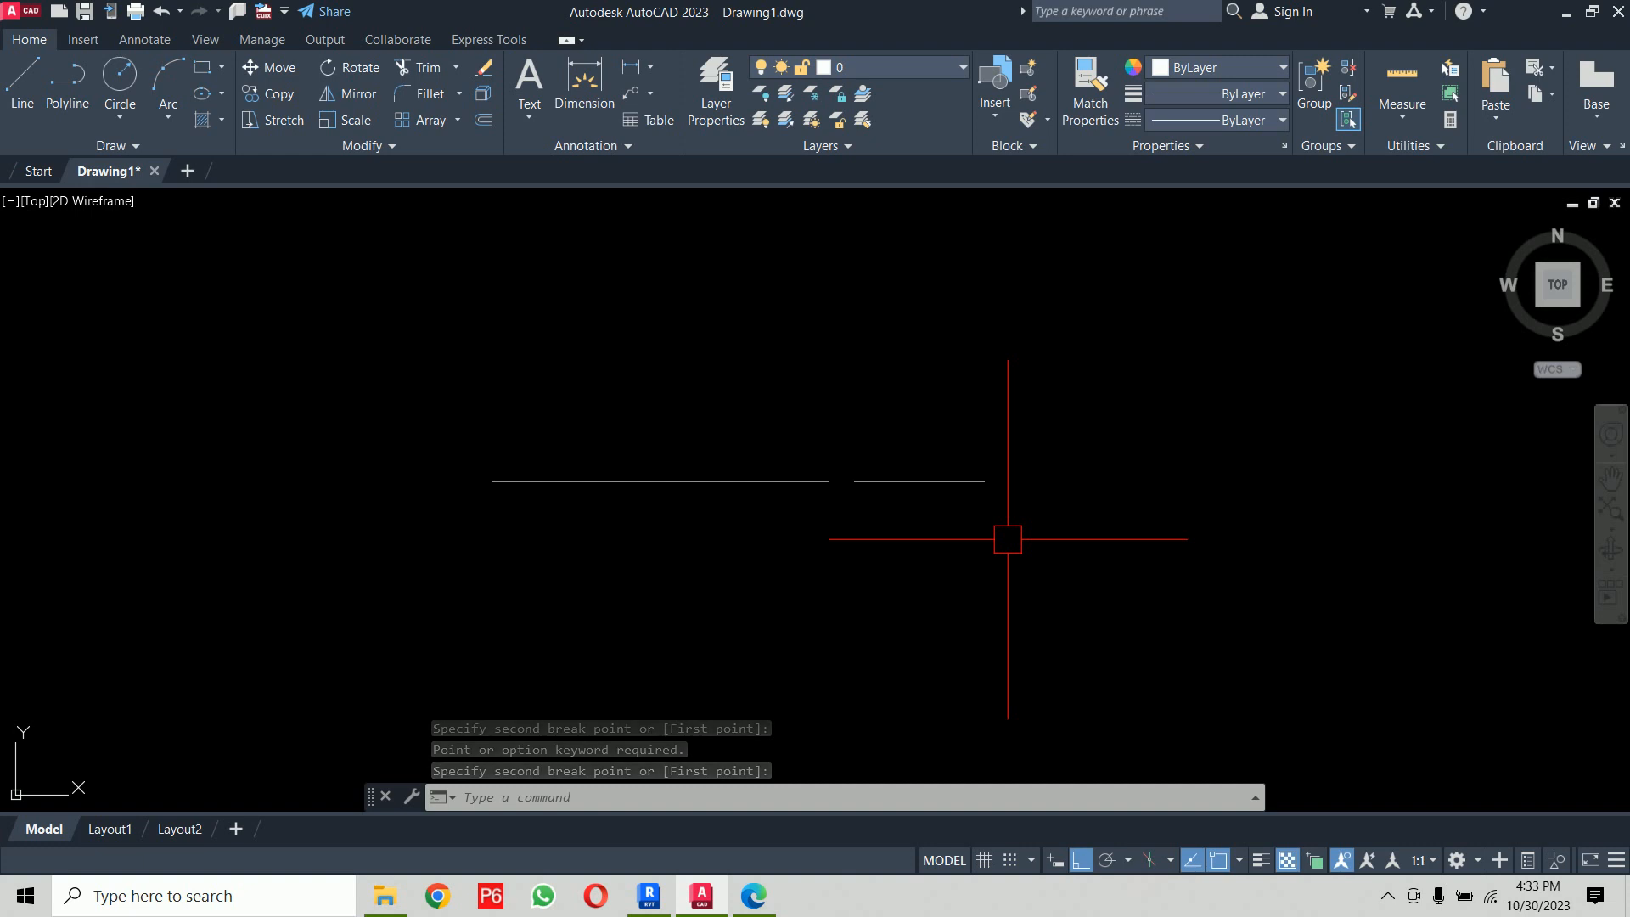
key(ctrl+z)
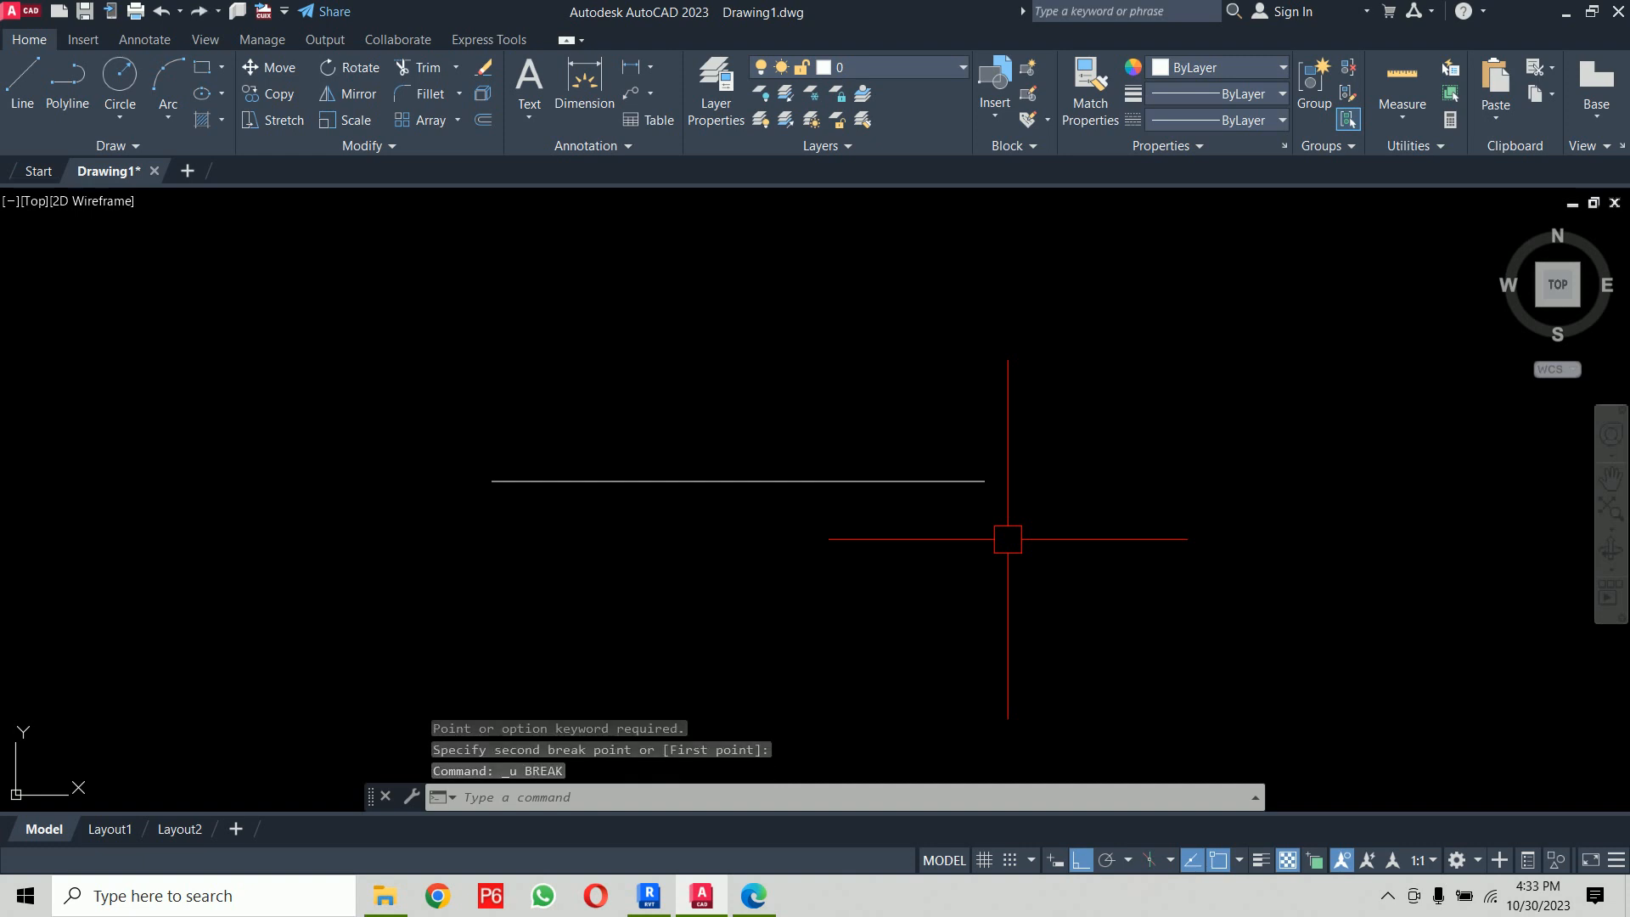
Step: Break a wide gap out of the line's middle, redefining the break's start with the First point option
text(br)
key(Return)
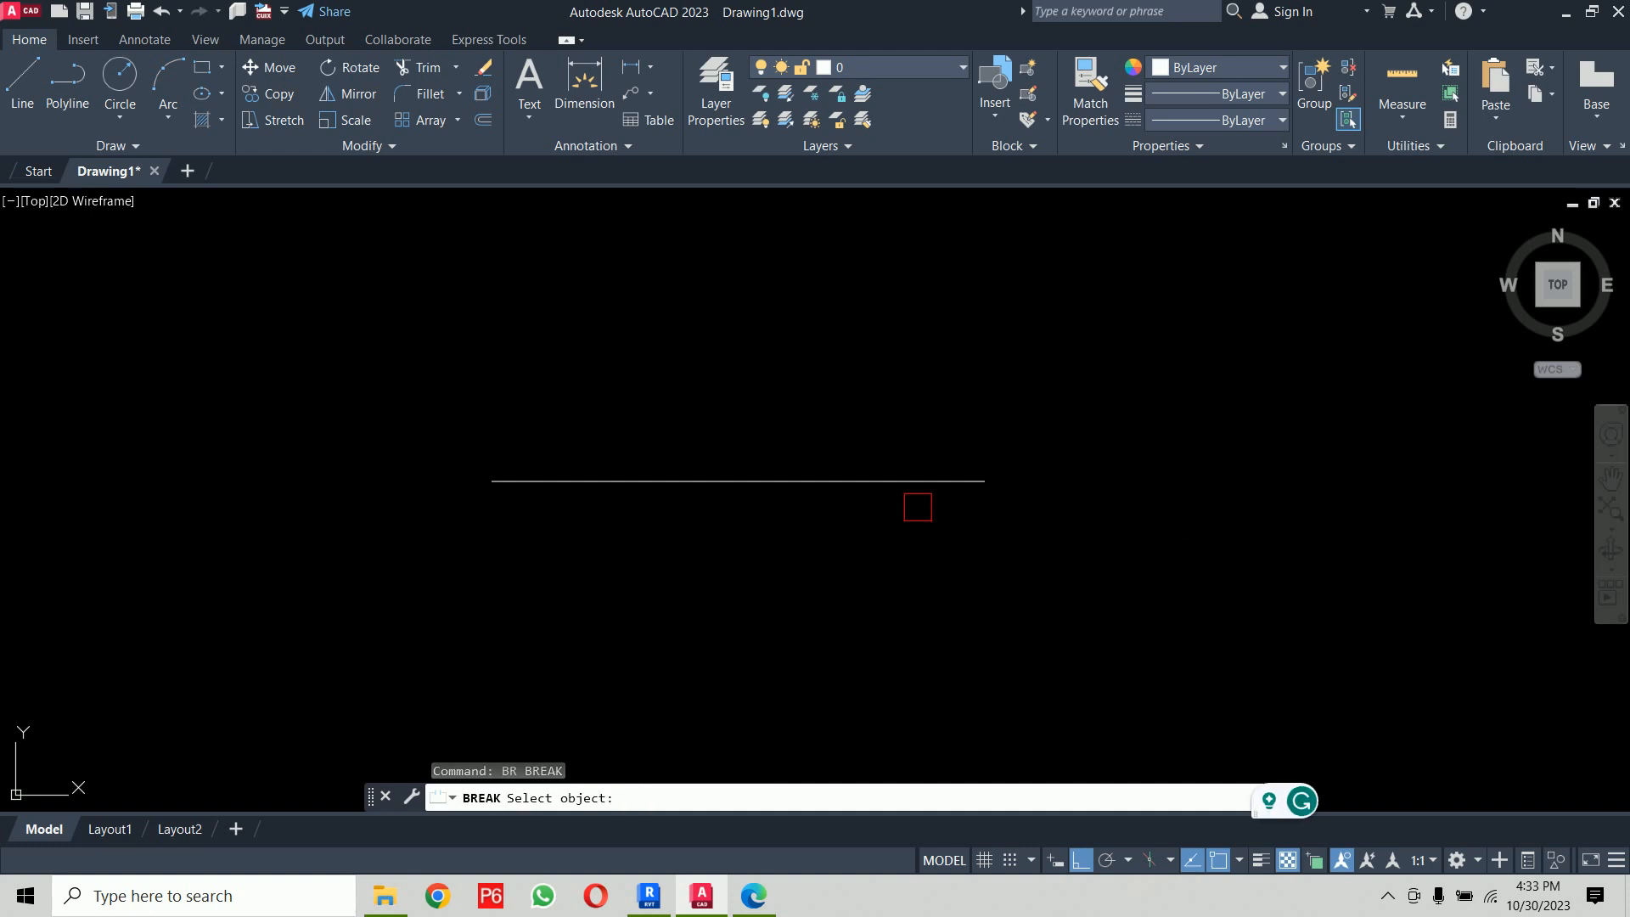
click(886, 482)
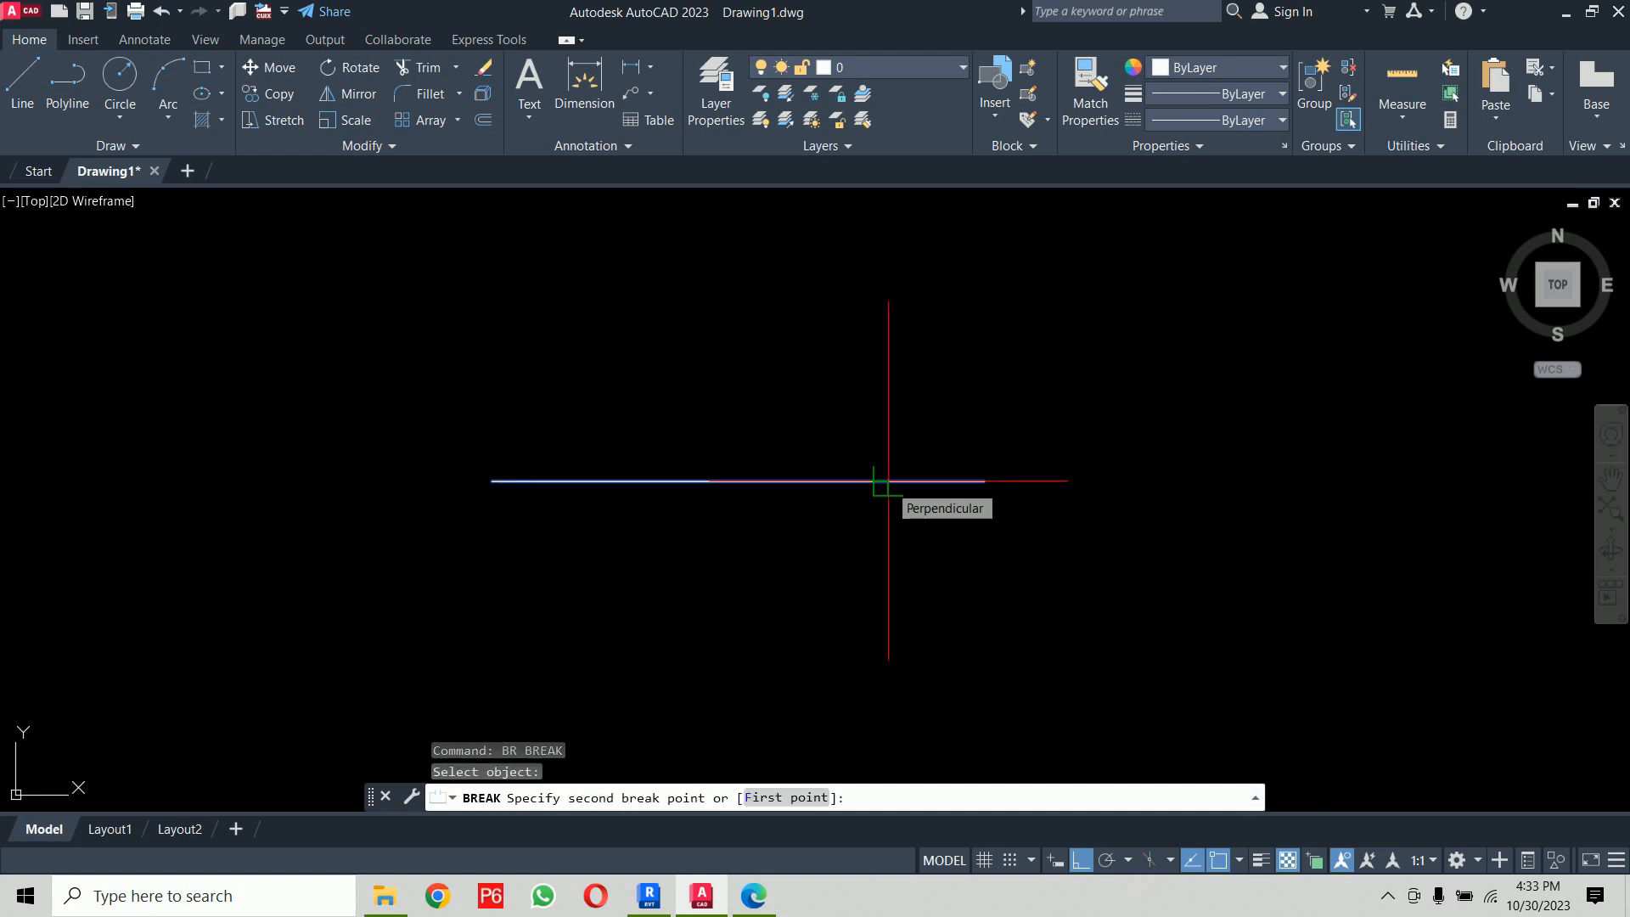
text(f)
key(Return)
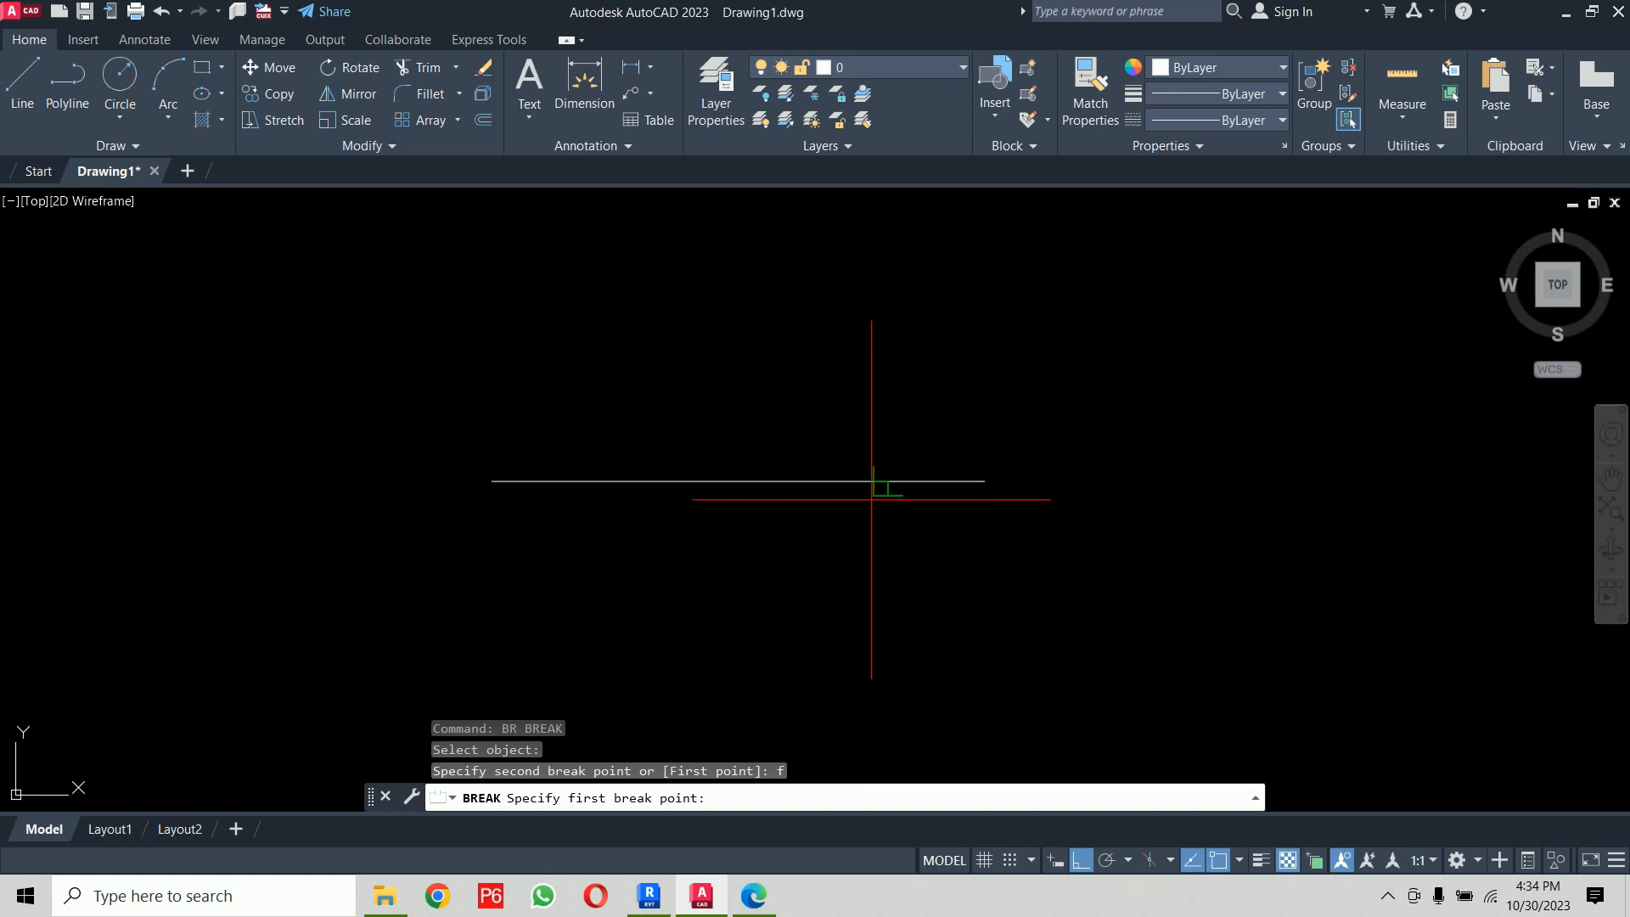
click(883, 482)
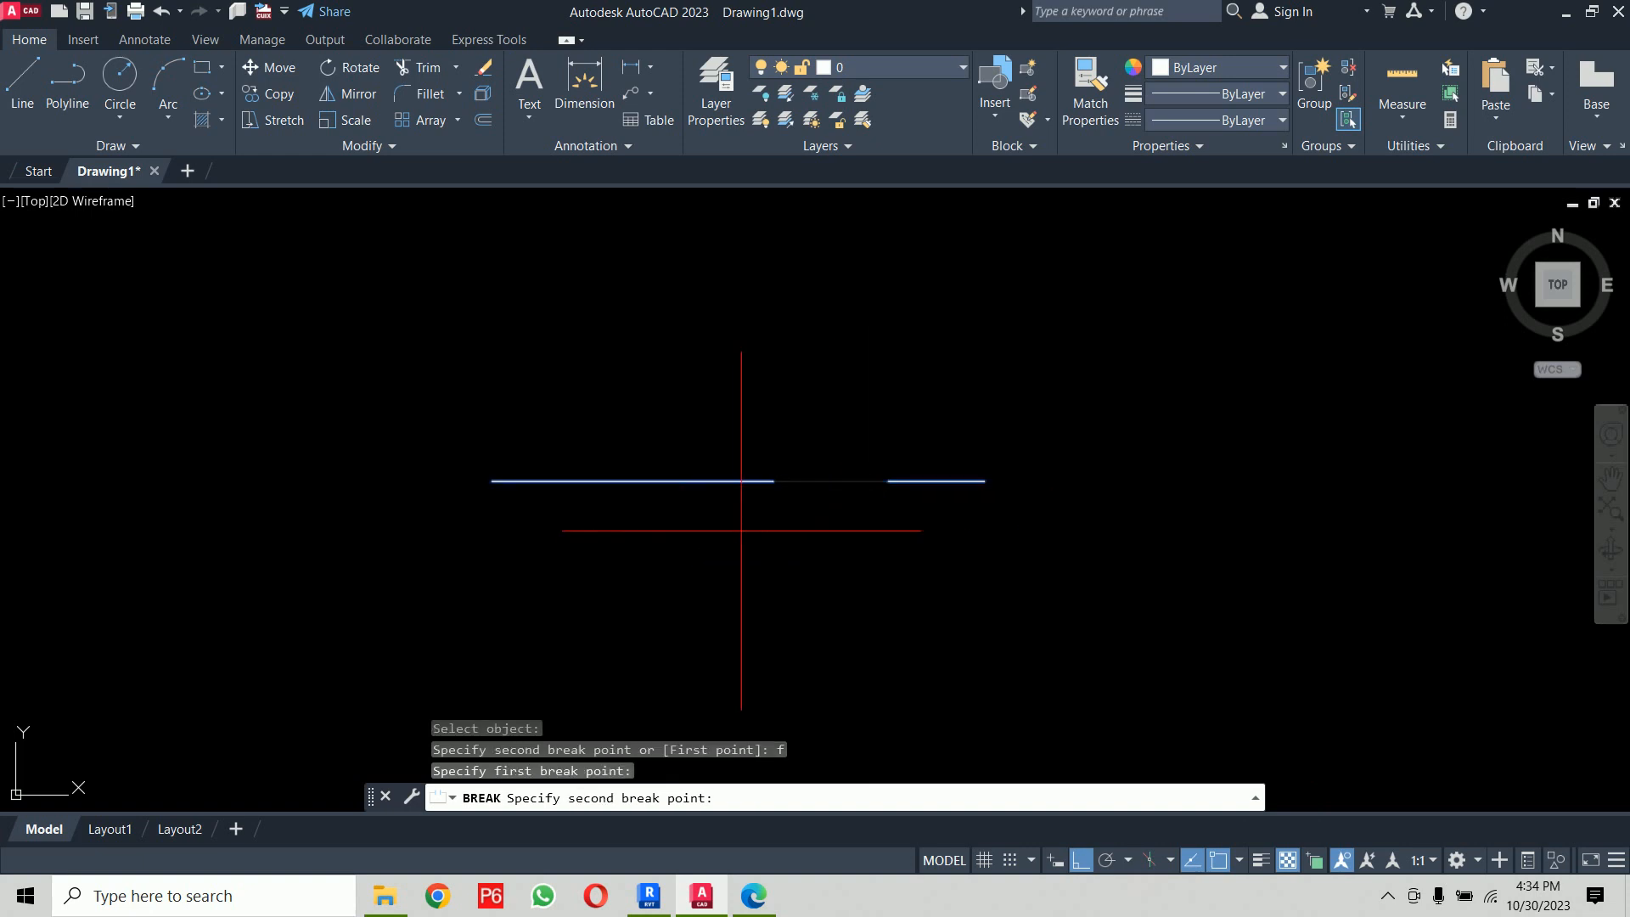
click(633, 481)
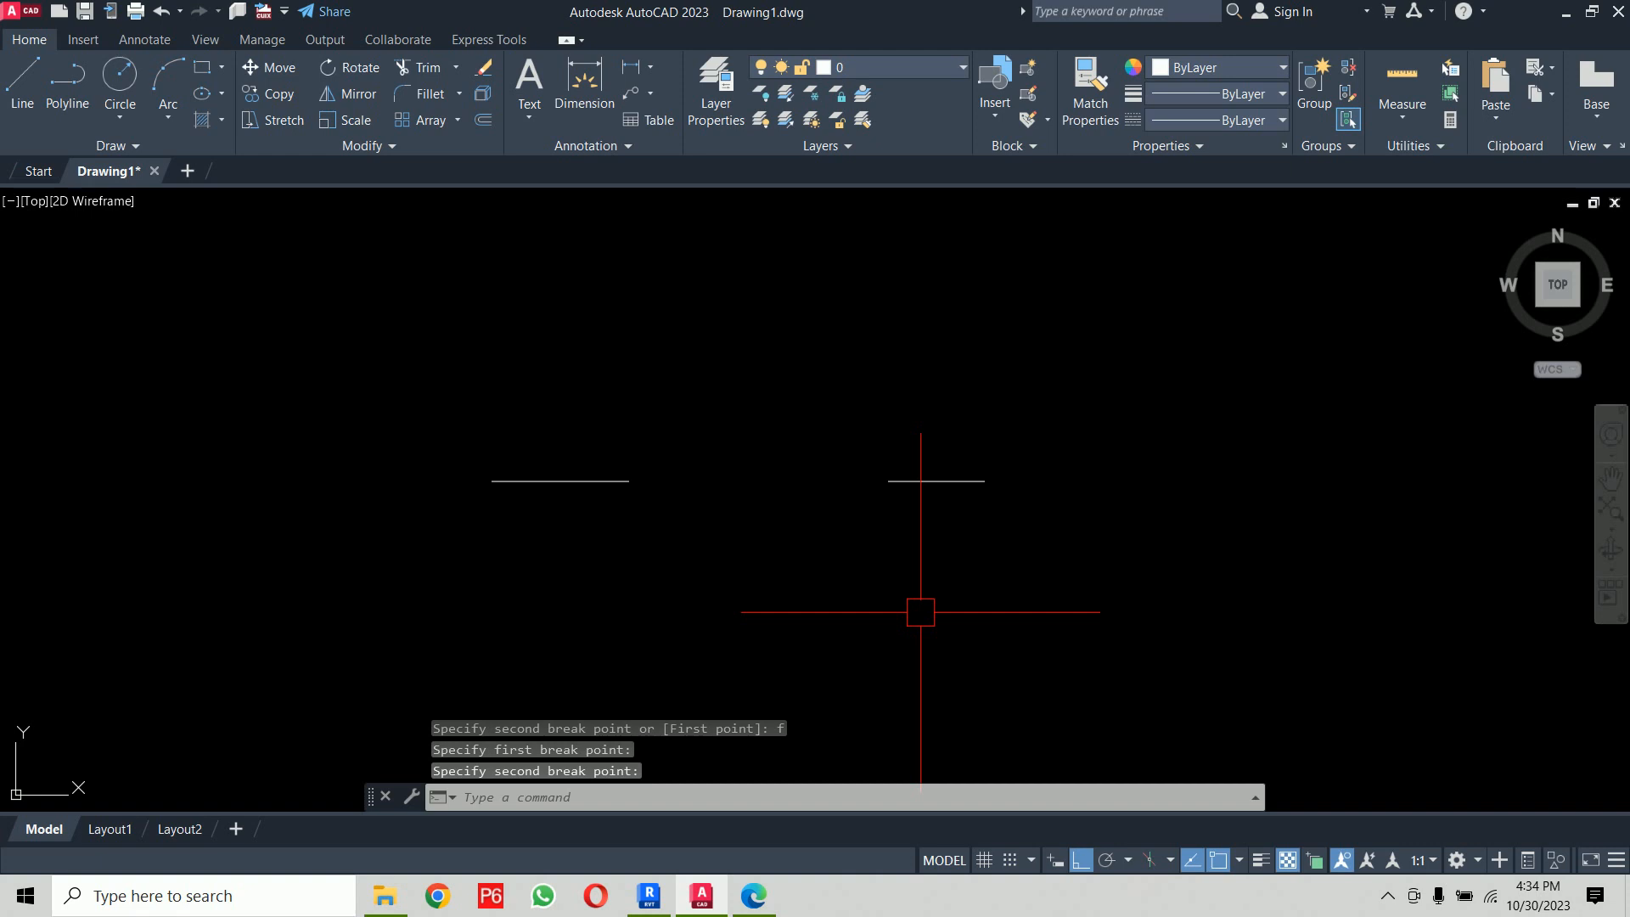
Step: Select the two remaining line pieces to check them, clear the selection and undo the break, keeping the original line
click(937, 481)
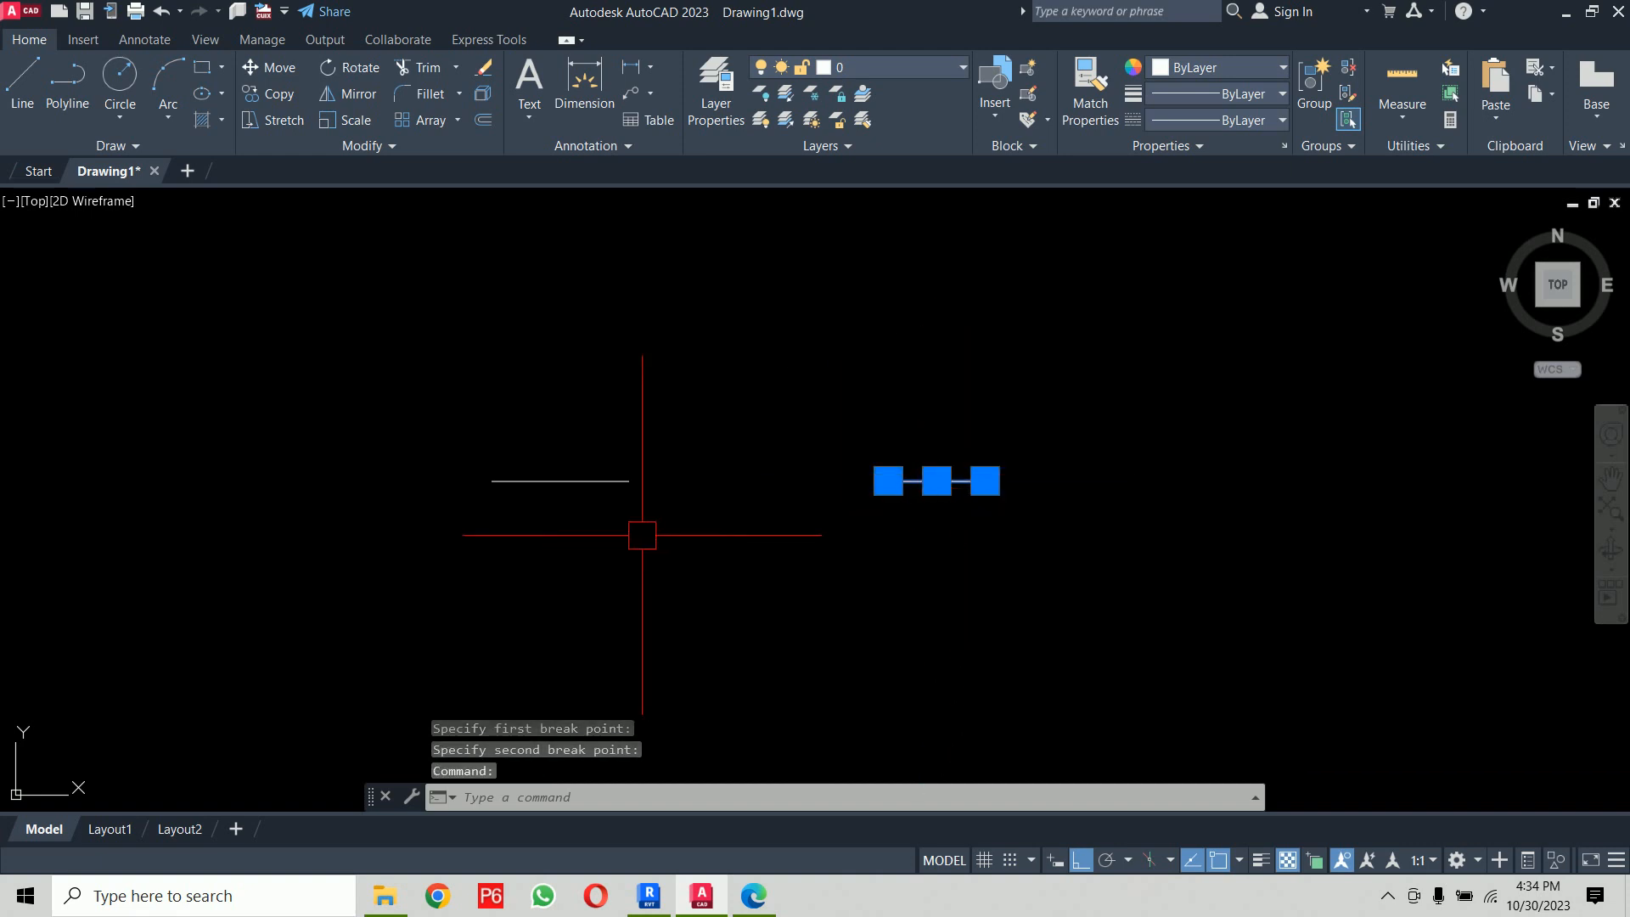
click(576, 490)
key(Escape)
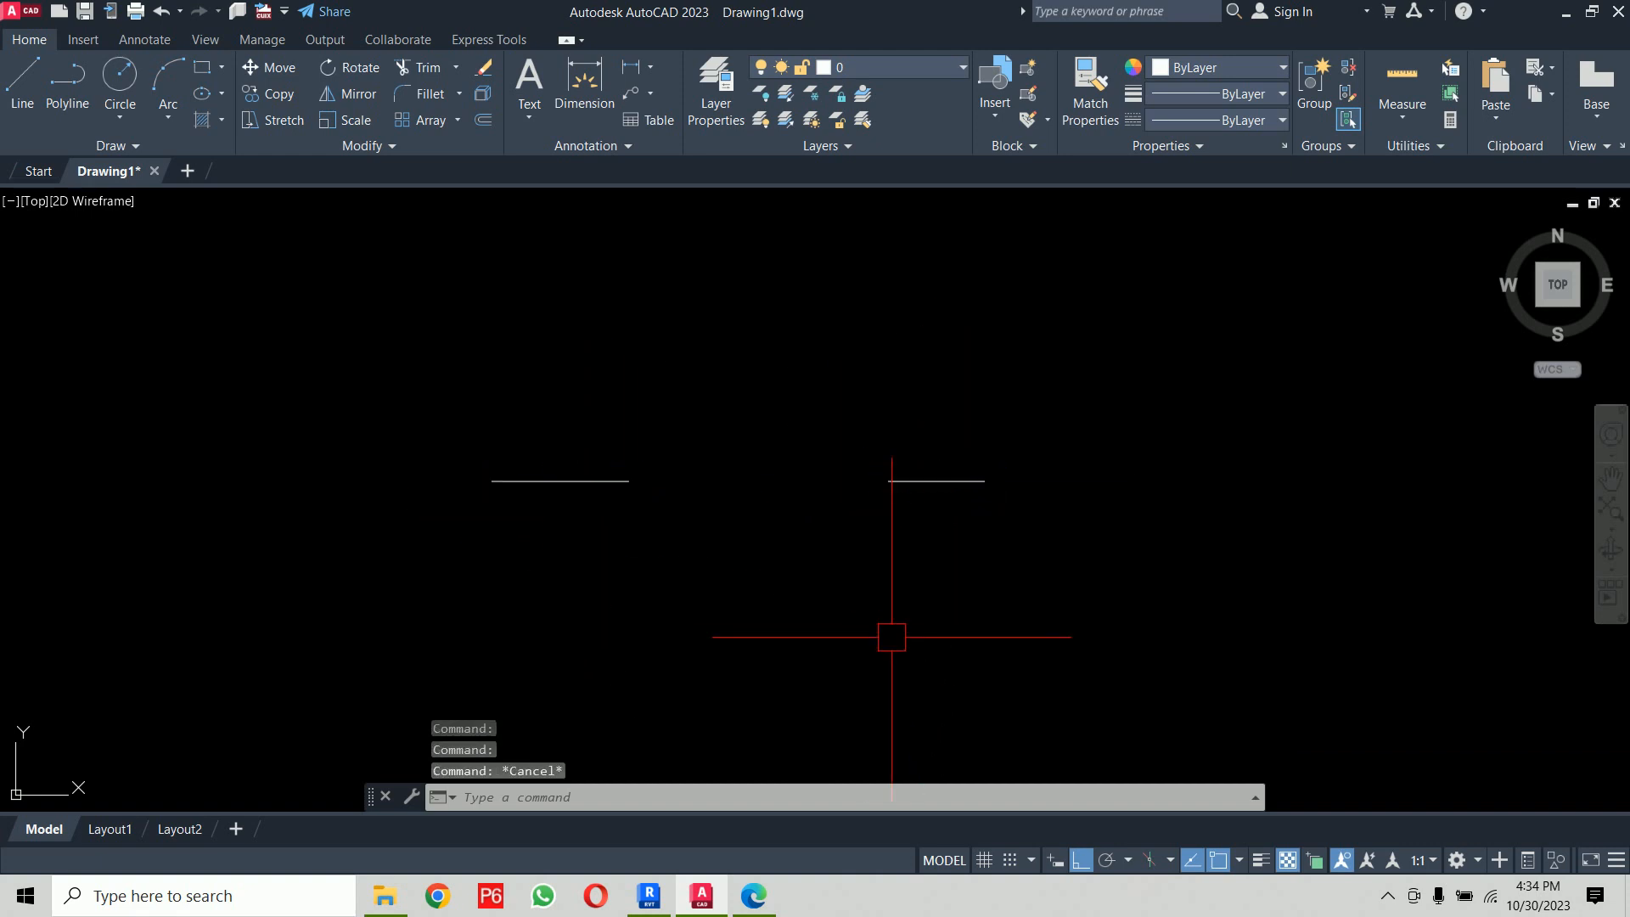
key(ctrl+z)
key(ctrl+z)
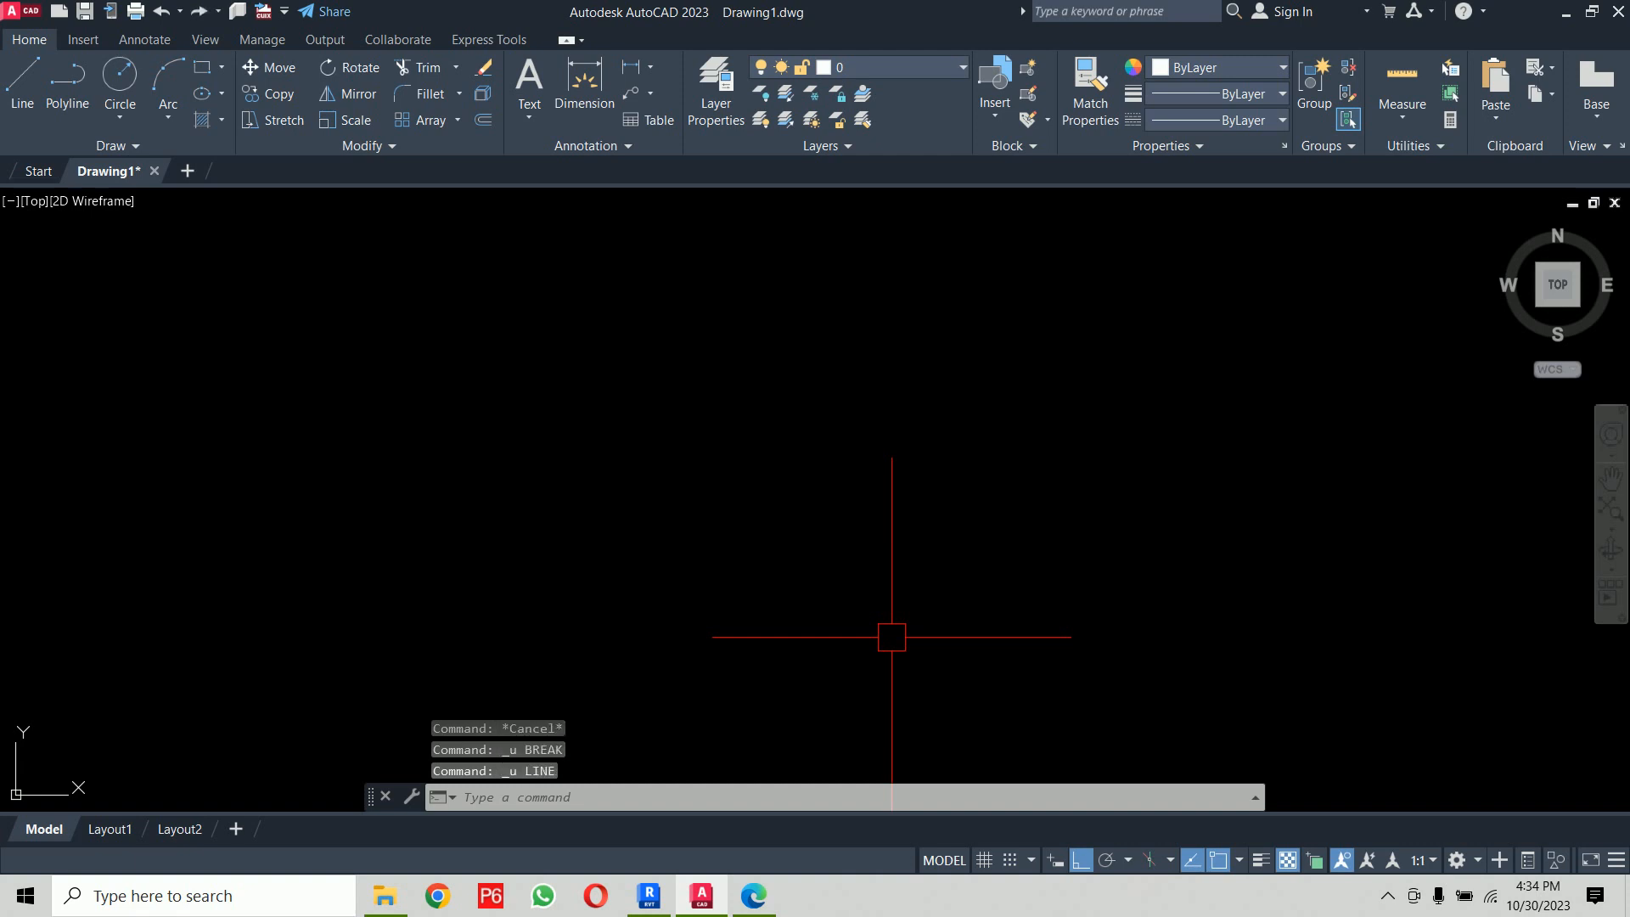
key(ctrl+y)
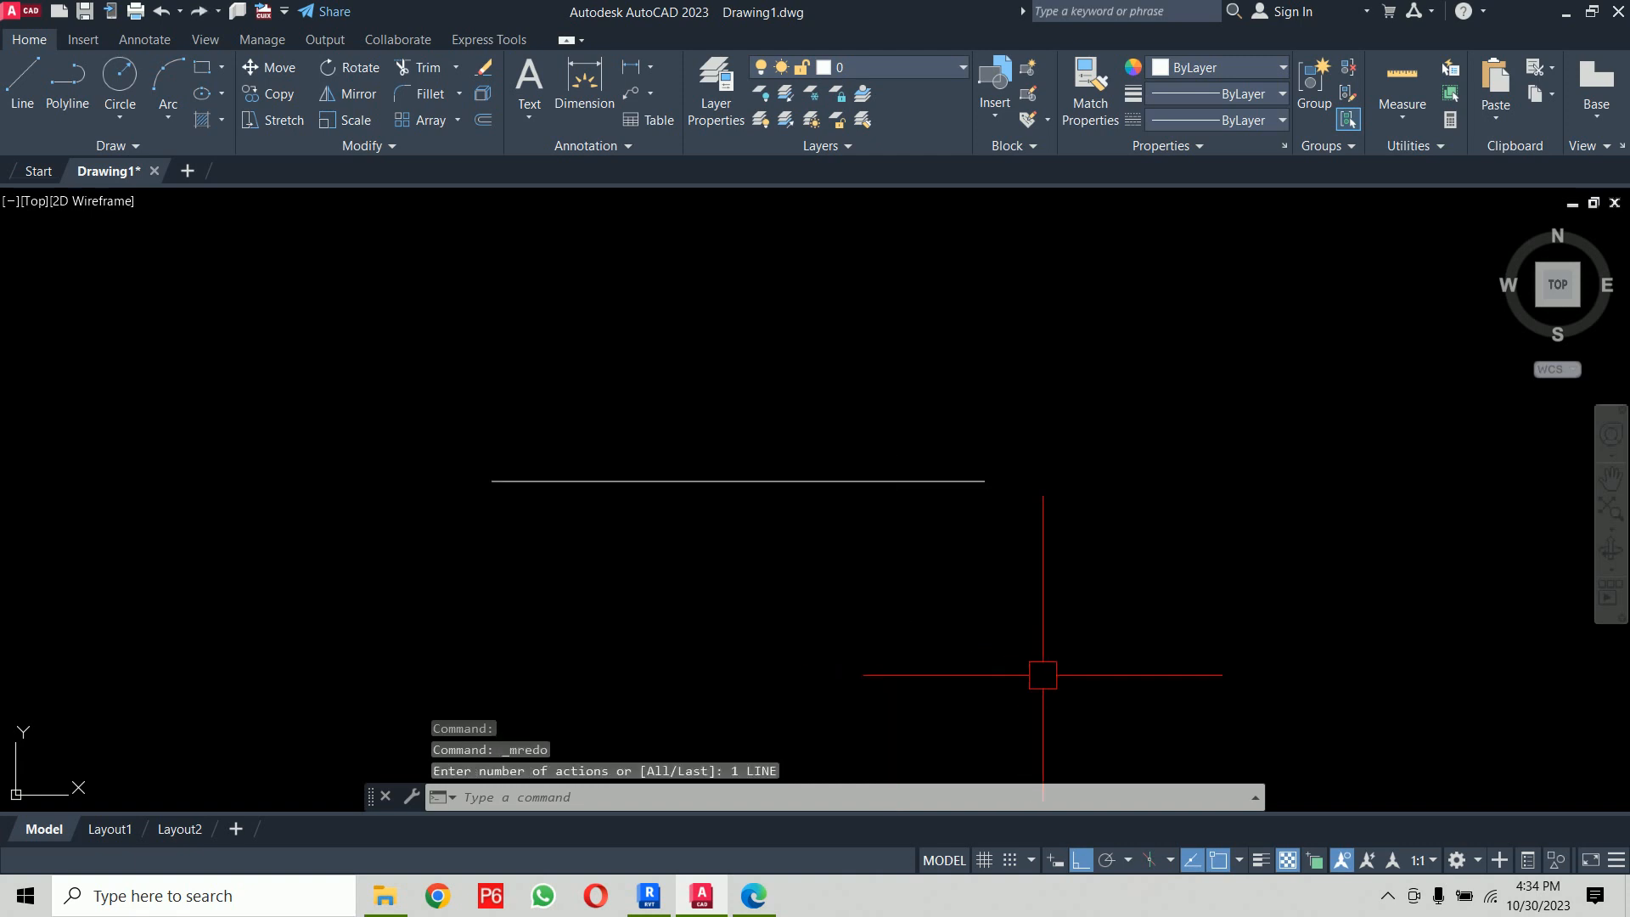
Step: Split the horizontal line at its midpoint with Break, using First point and picking the midpoint for both break points
text(b)
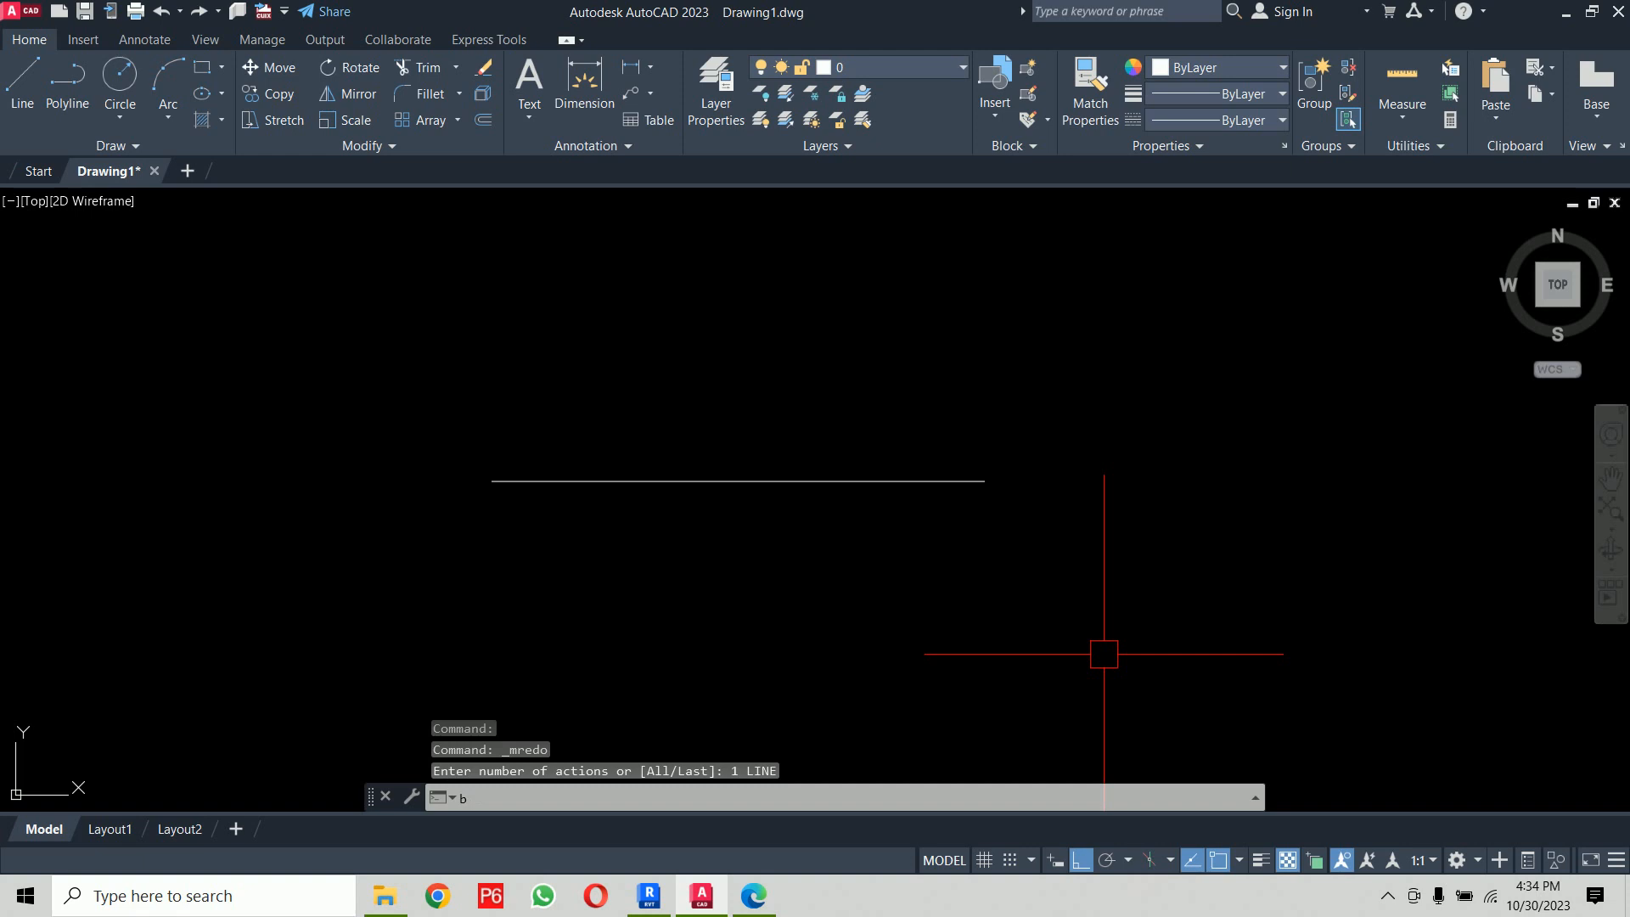
text(r)
key(Return)
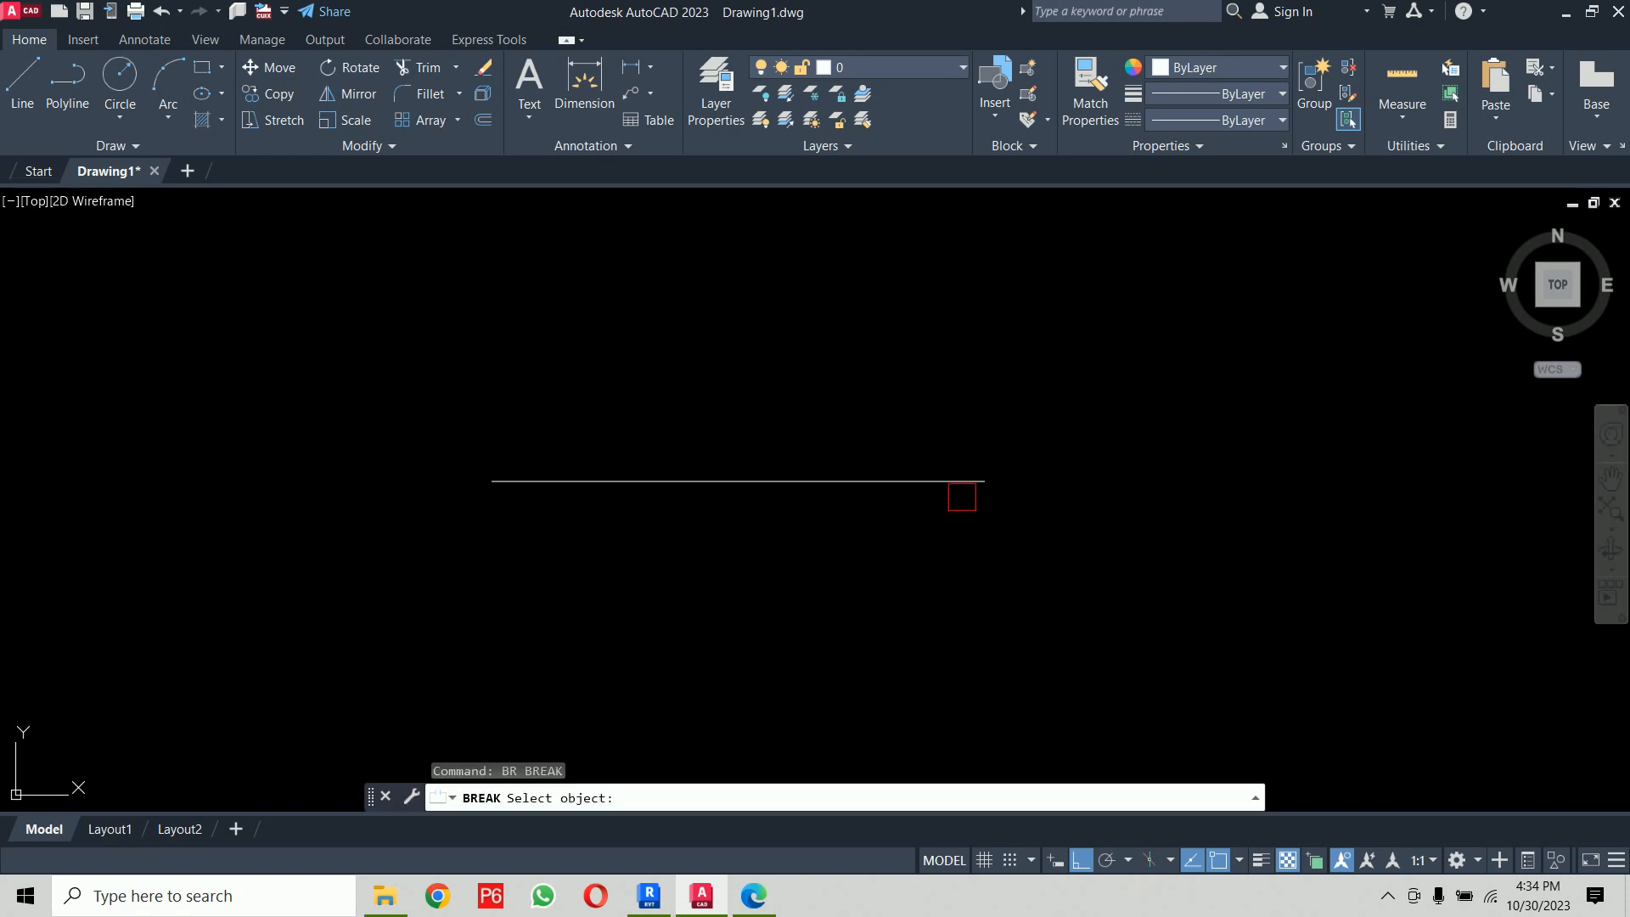
click(960, 482)
key(Return)
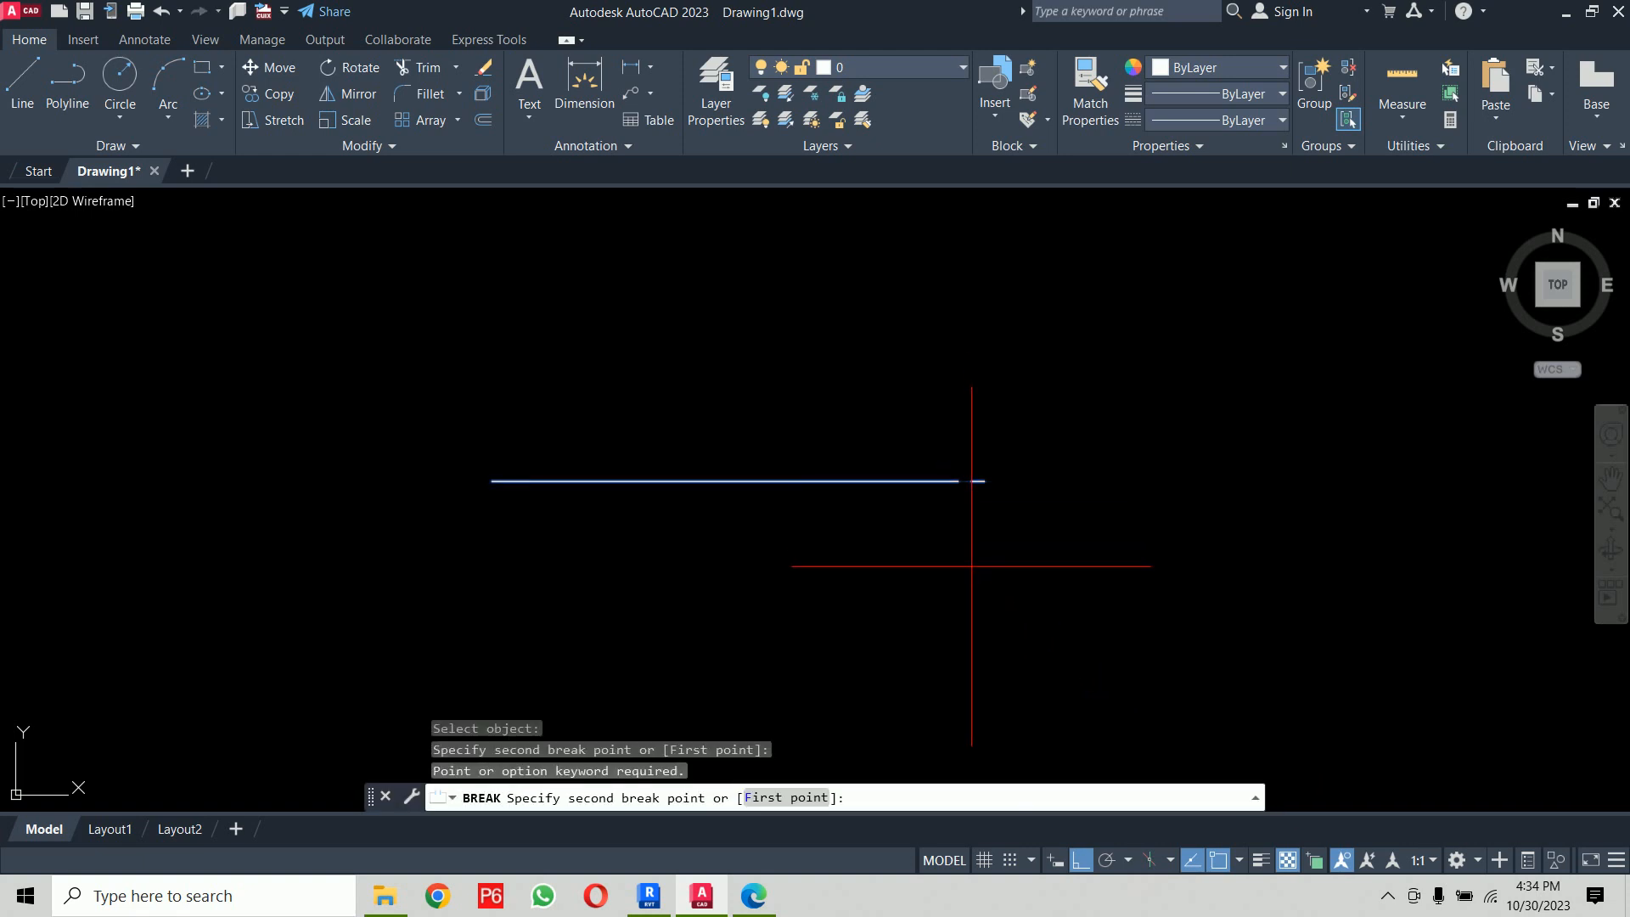
text(f)
key(Return)
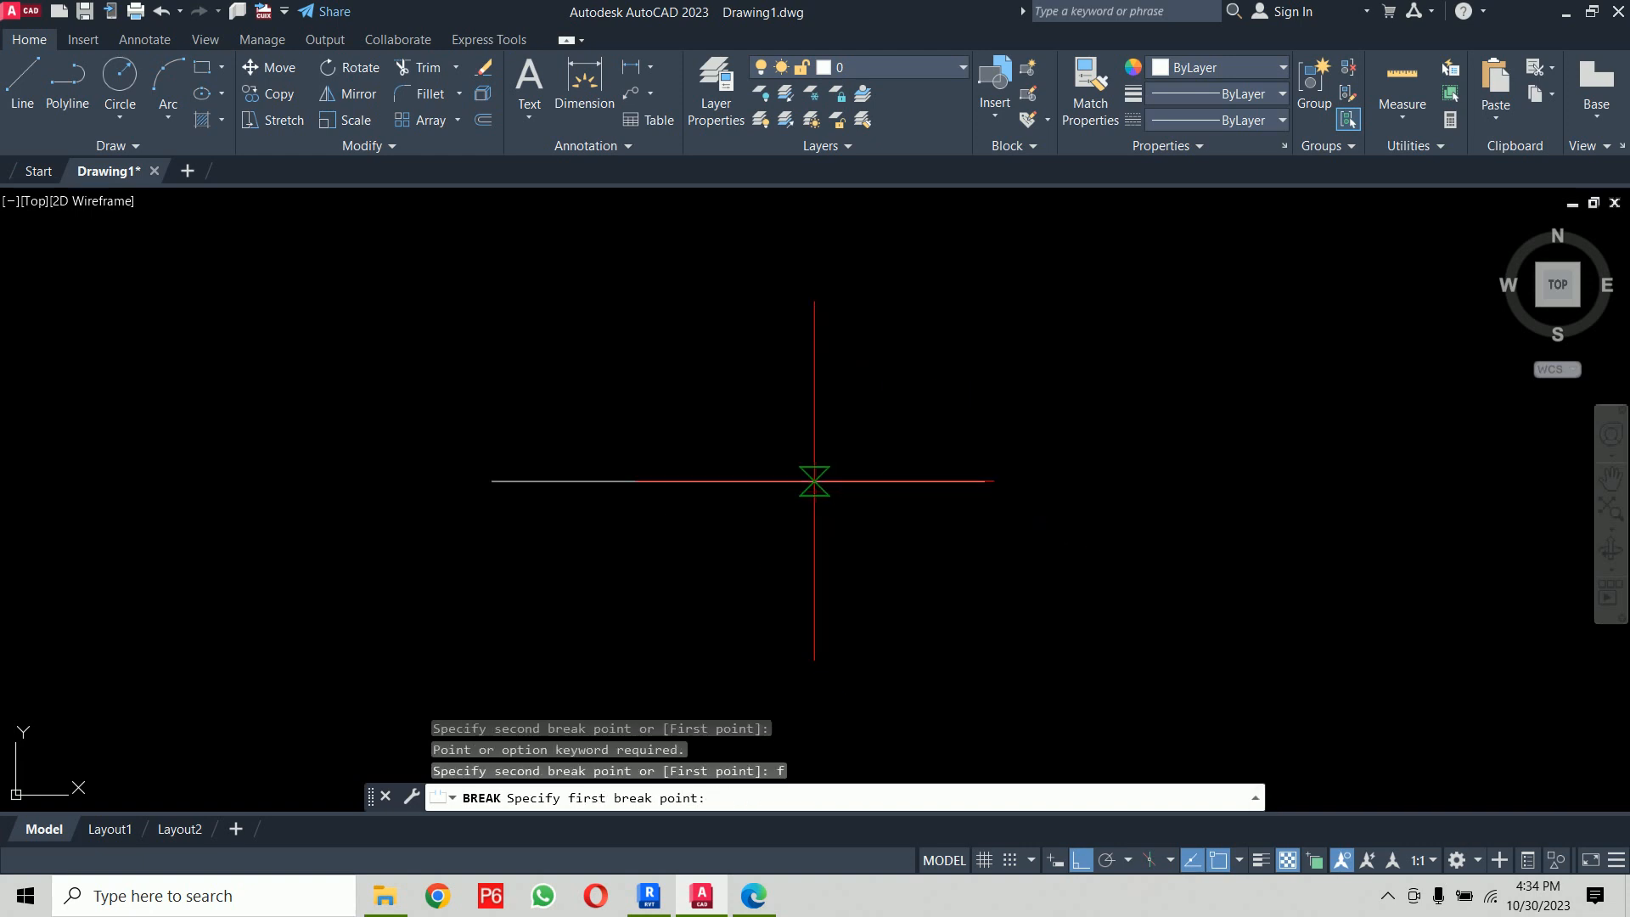
click(738, 482)
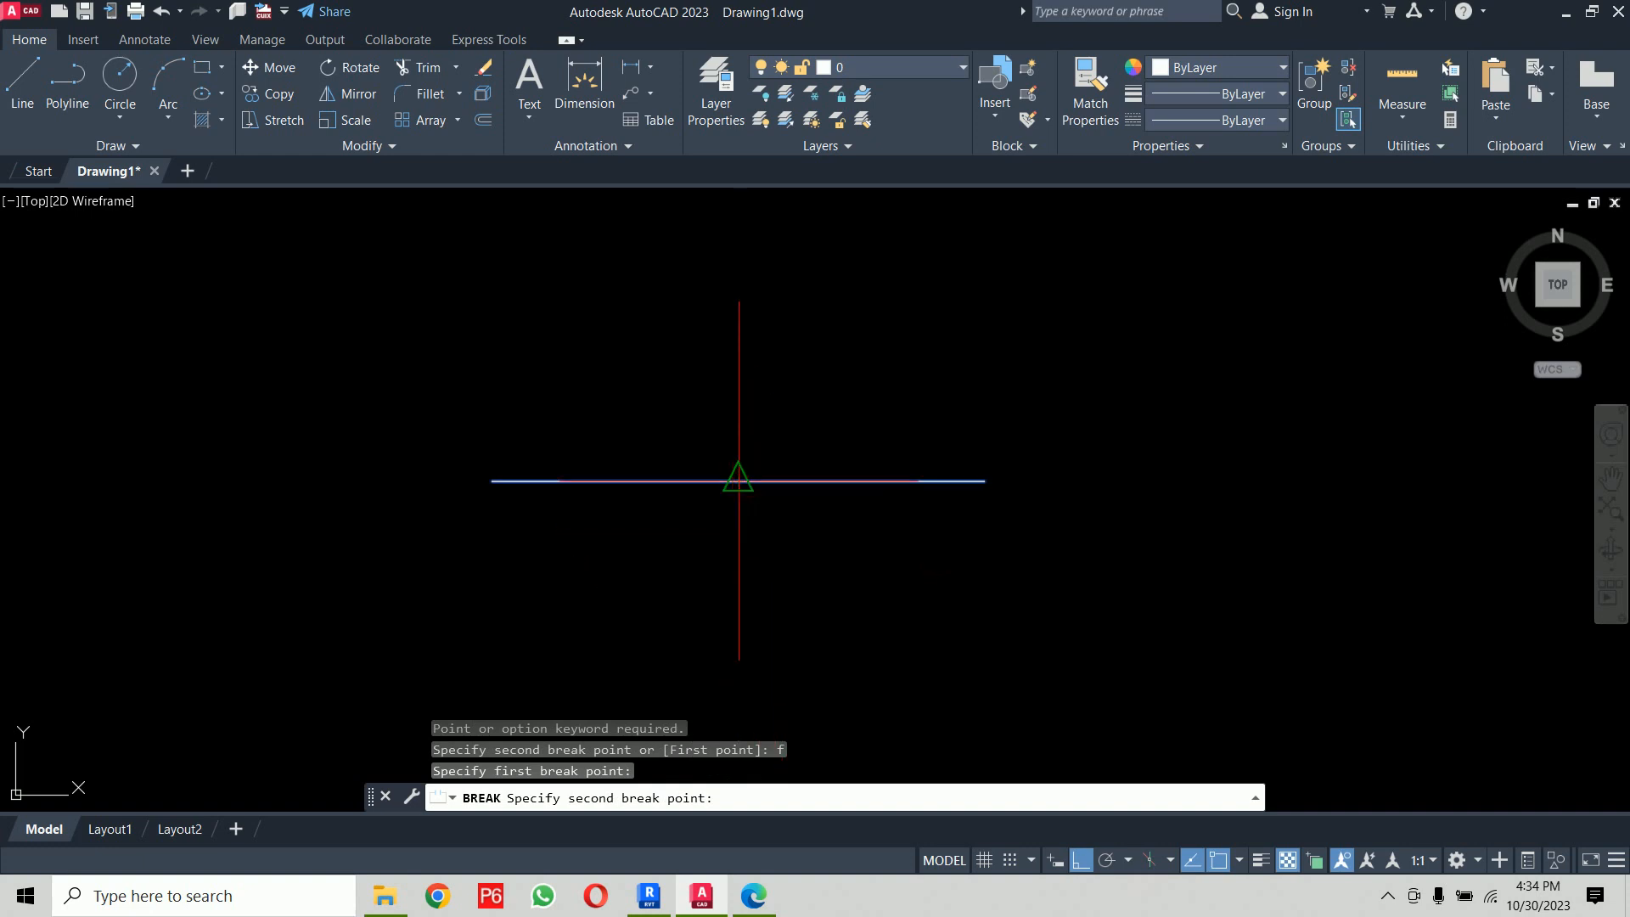
click(738, 482)
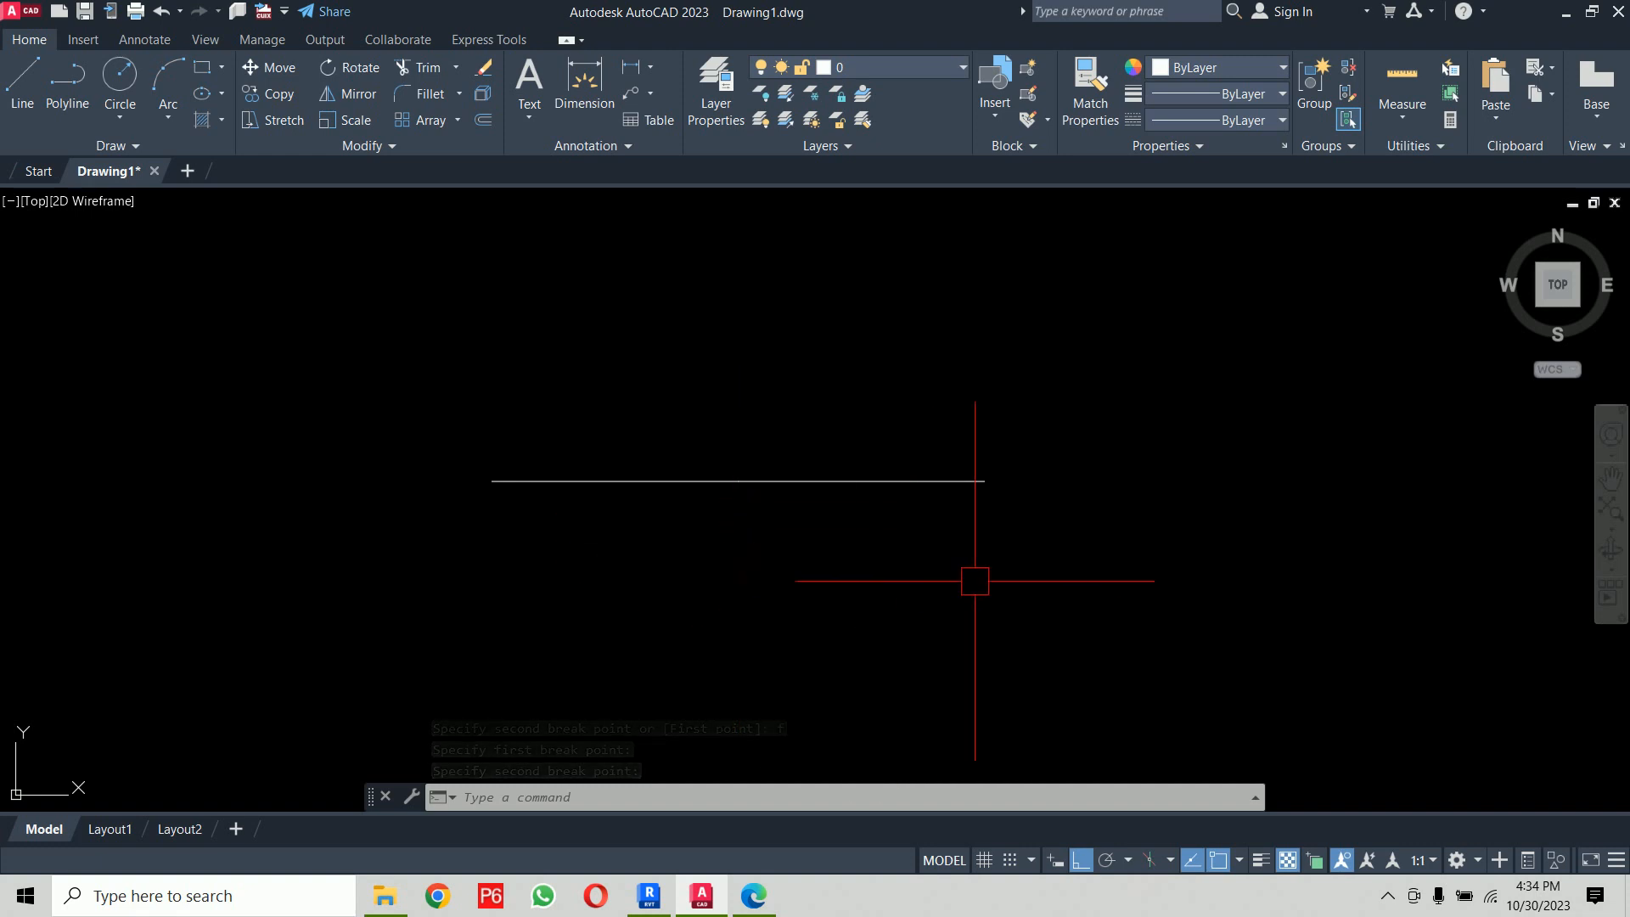
Step: Select each half of the split line to check that they are separate objects, and clear the selection
click(941, 482)
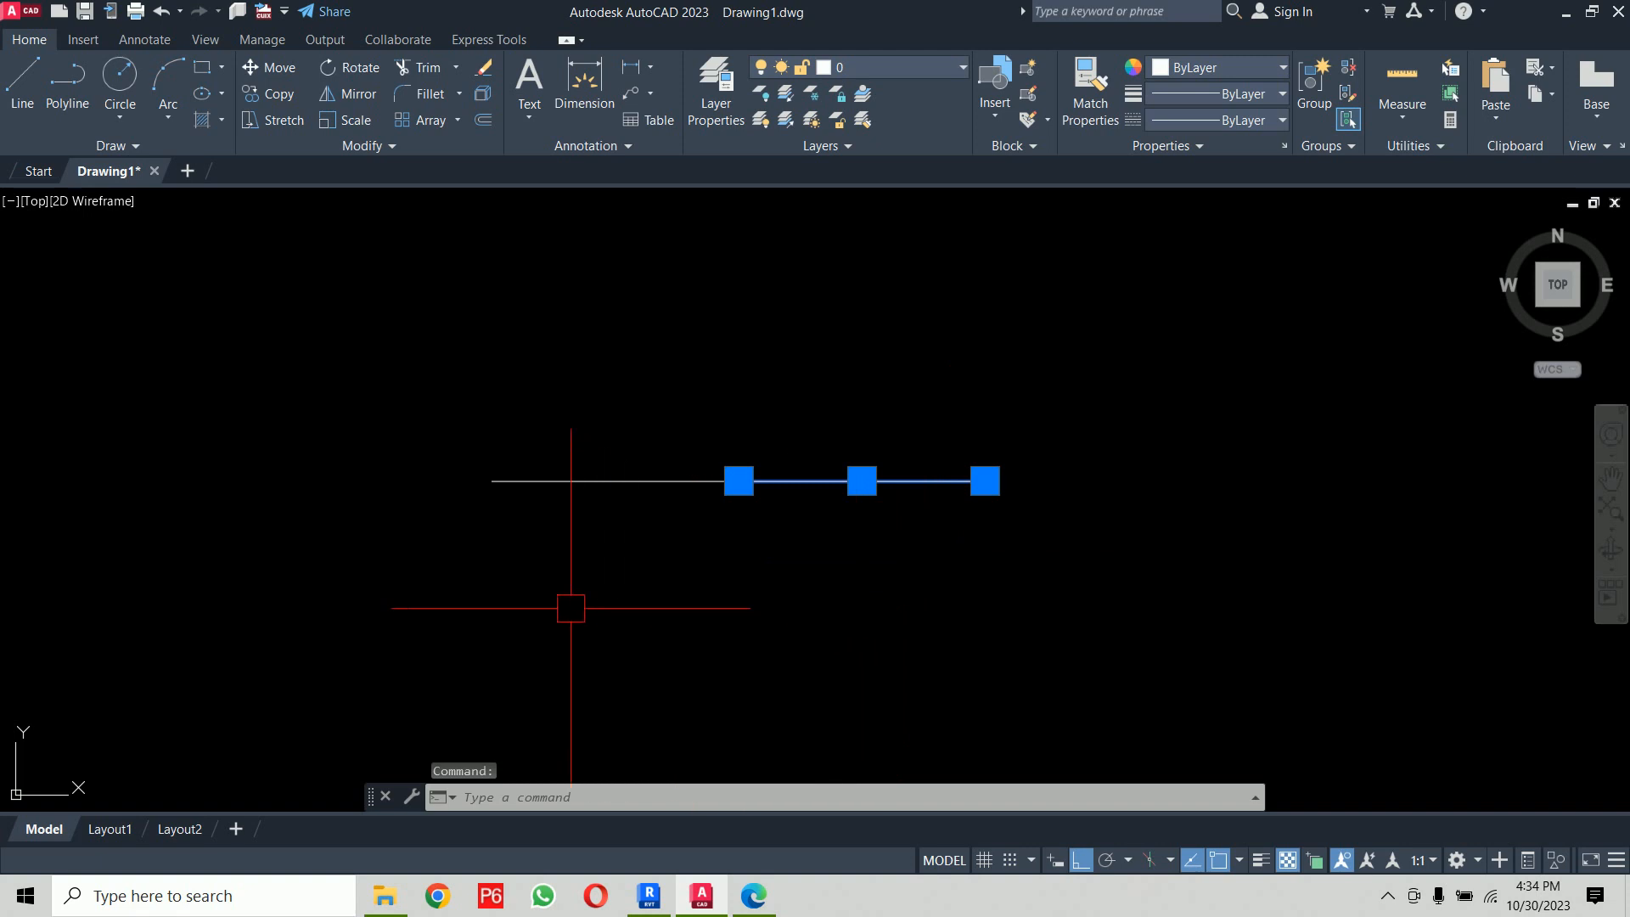
click(519, 482)
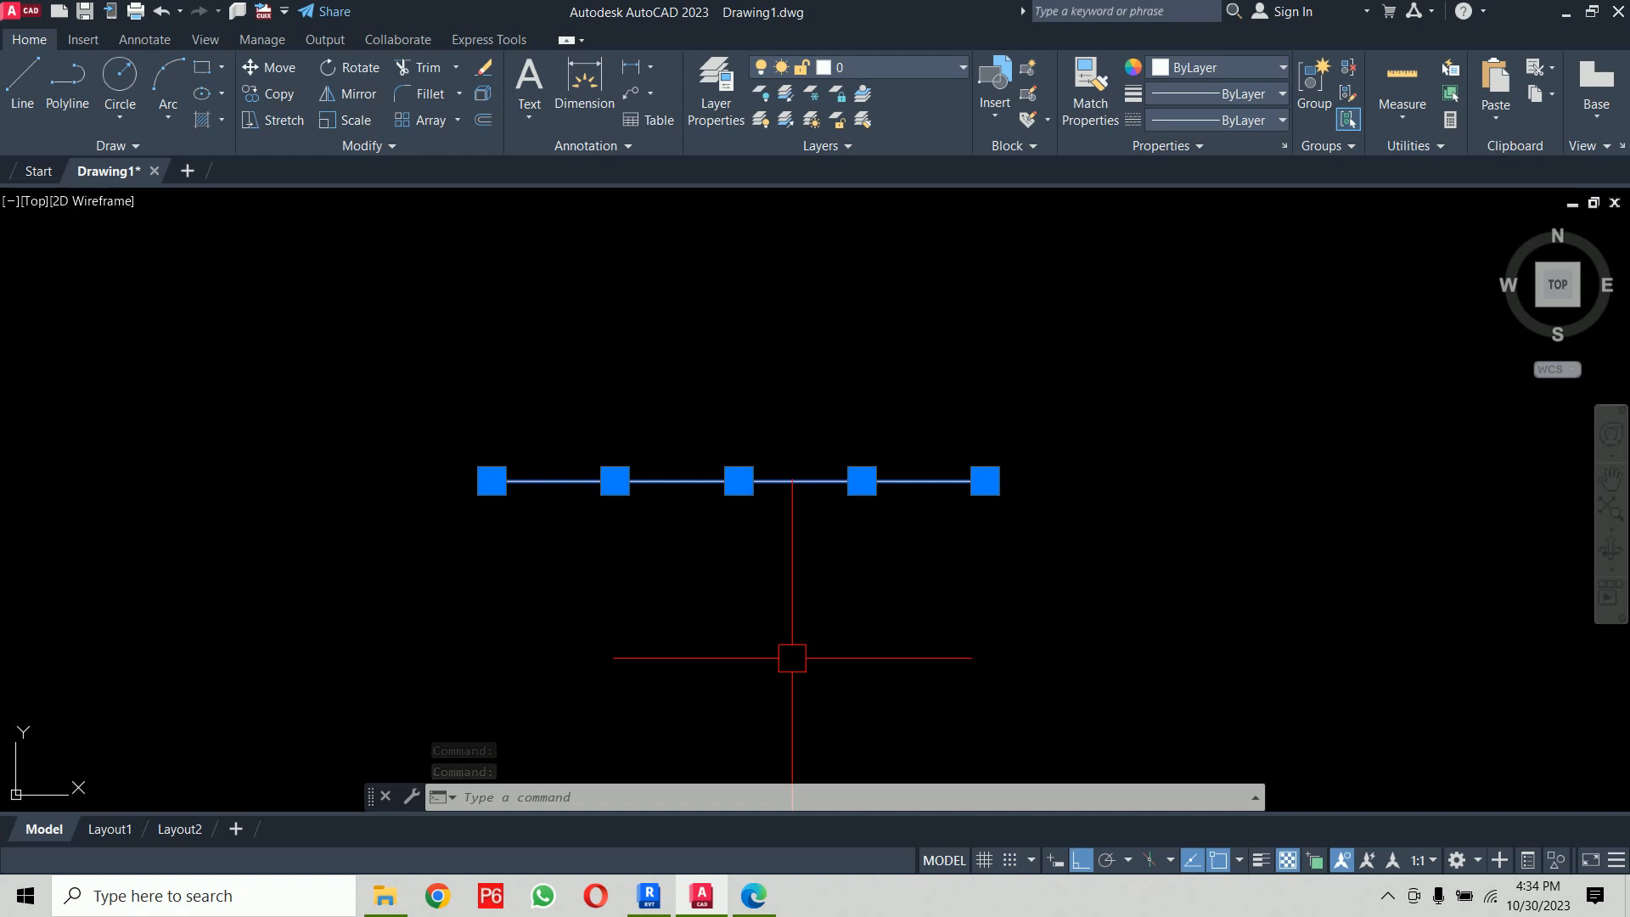
key(Escape)
key(Escape)
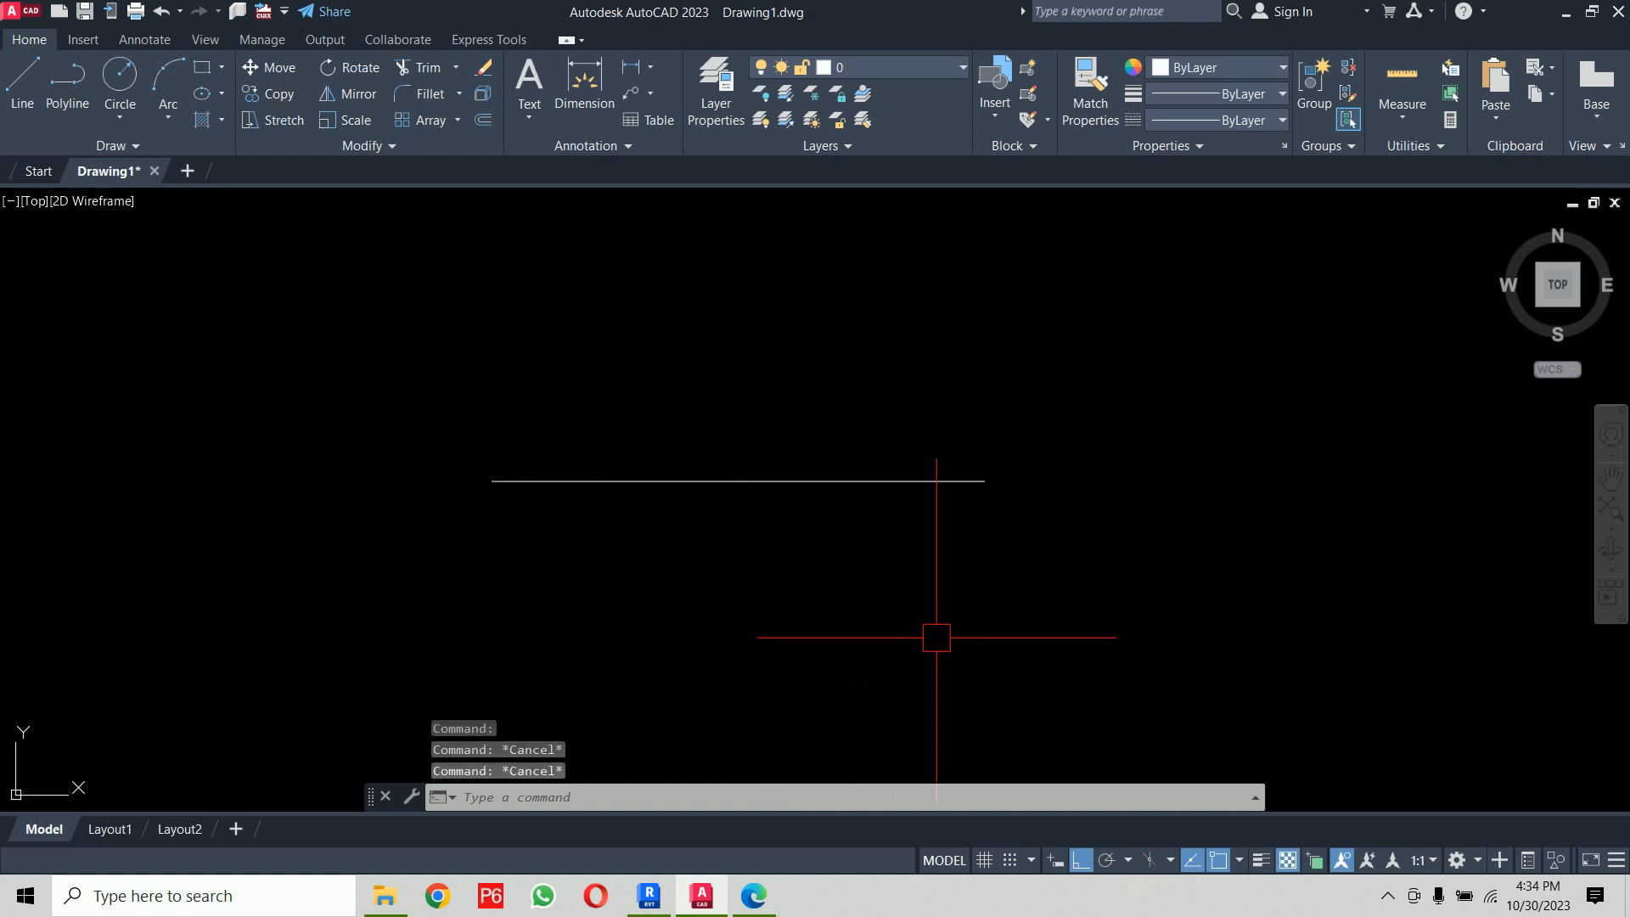
Step: Glance at the class notes in Edge, return to AutoCAD and delete both halves of the line
click(753, 896)
click(701, 896)
click(1093, 417)
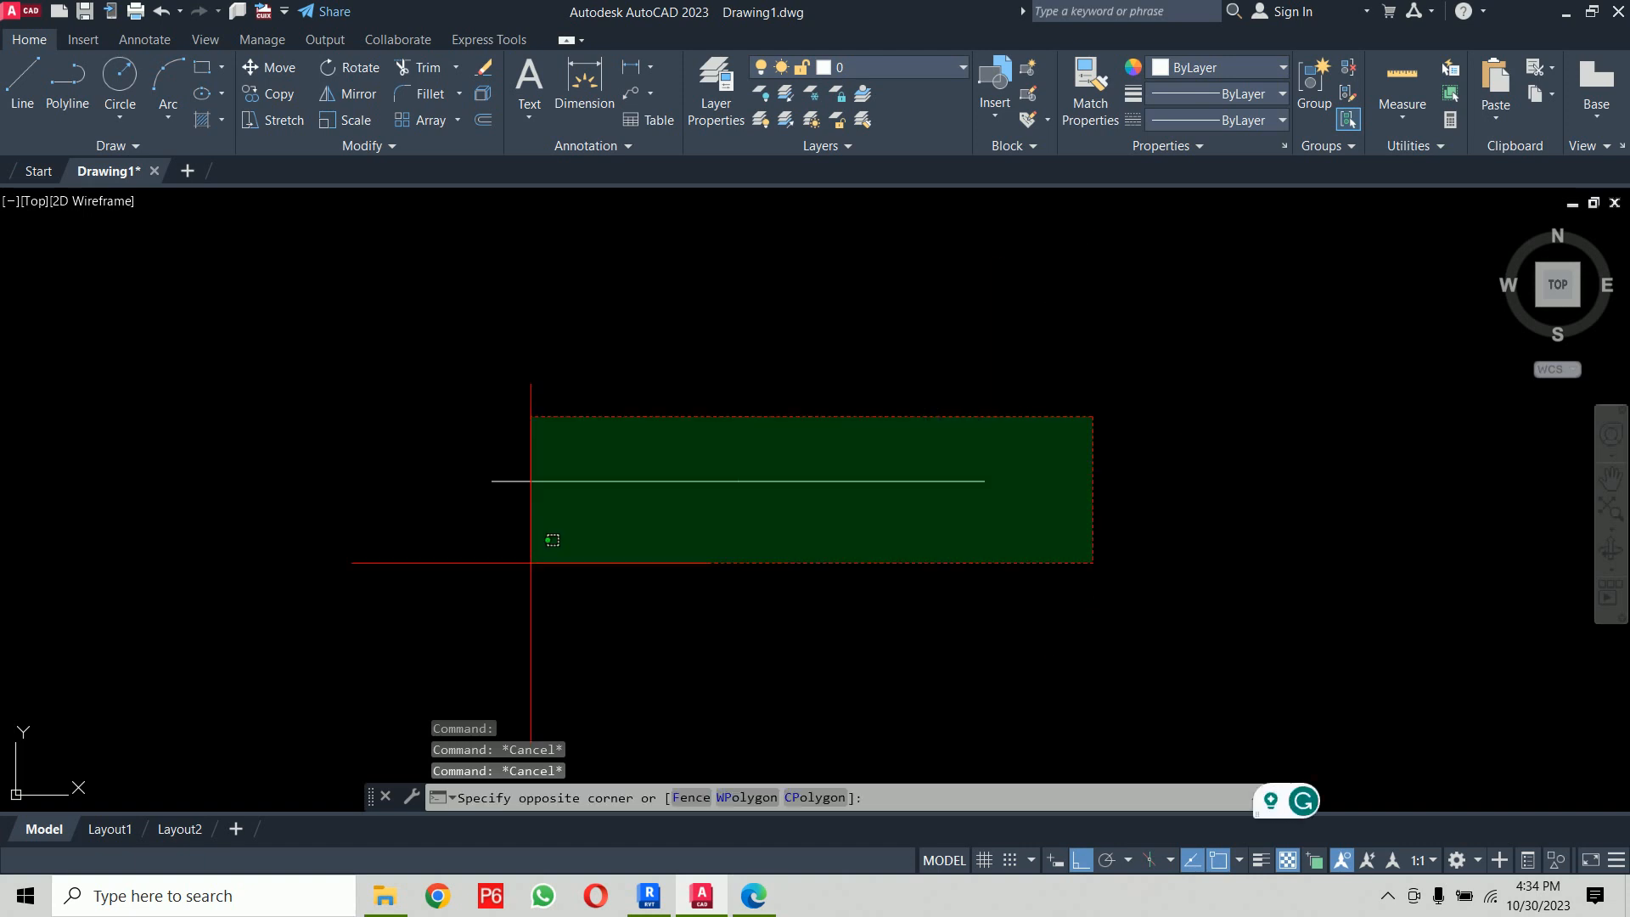
click(531, 562)
key(Delete)
Step: Draw a circle of freehand radius in the empty drawing area, leaving room beside it for a second one
text(c)
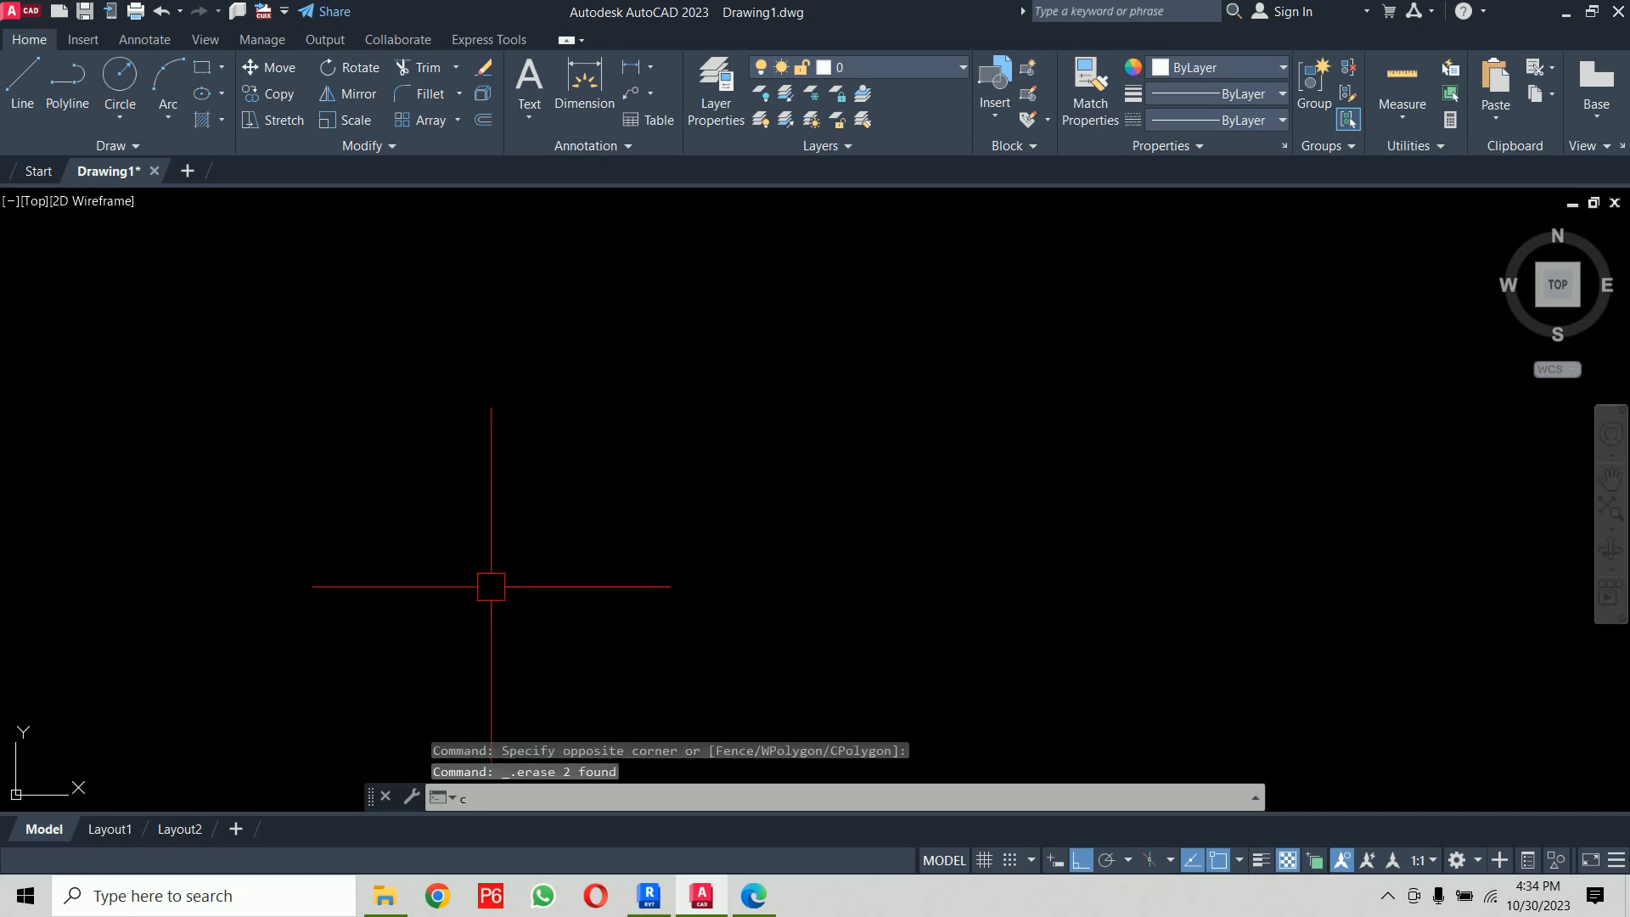
key(Return)
click(830, 512)
click(981, 410)
middle_drag(981, 411, 685, 436)
Step: Copy the circle horizontally to the right, leaving a clear gap between the two circles
text(co)
key(Return)
click(703, 354)
click(455, 451)
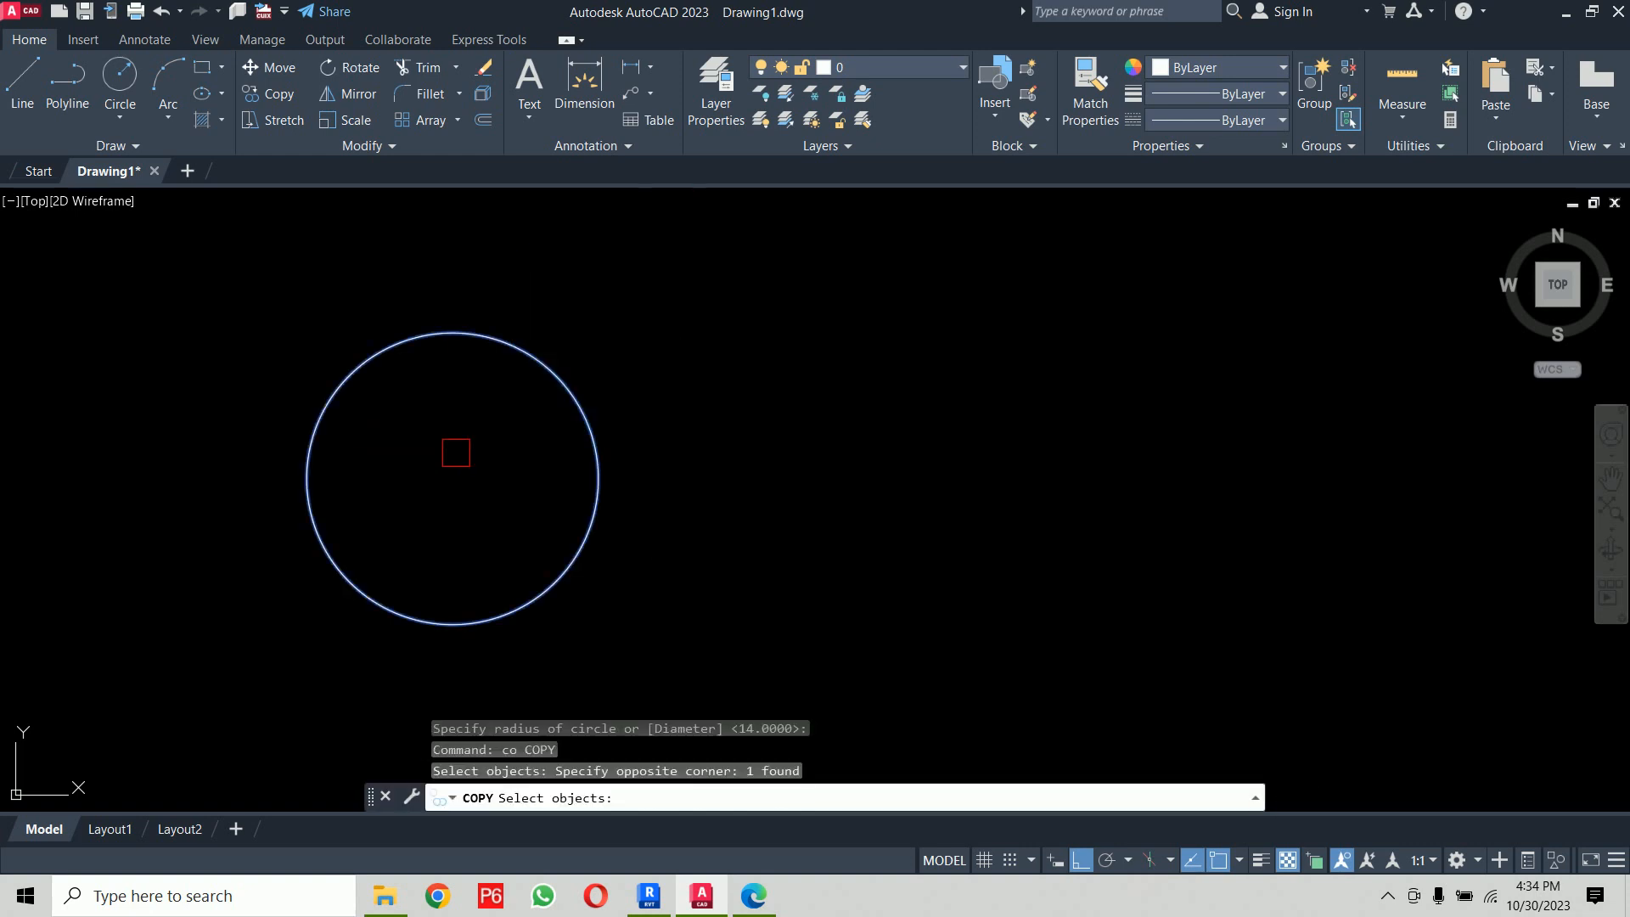
key(Return)
click(435, 444)
click(1001, 421)
key(Return)
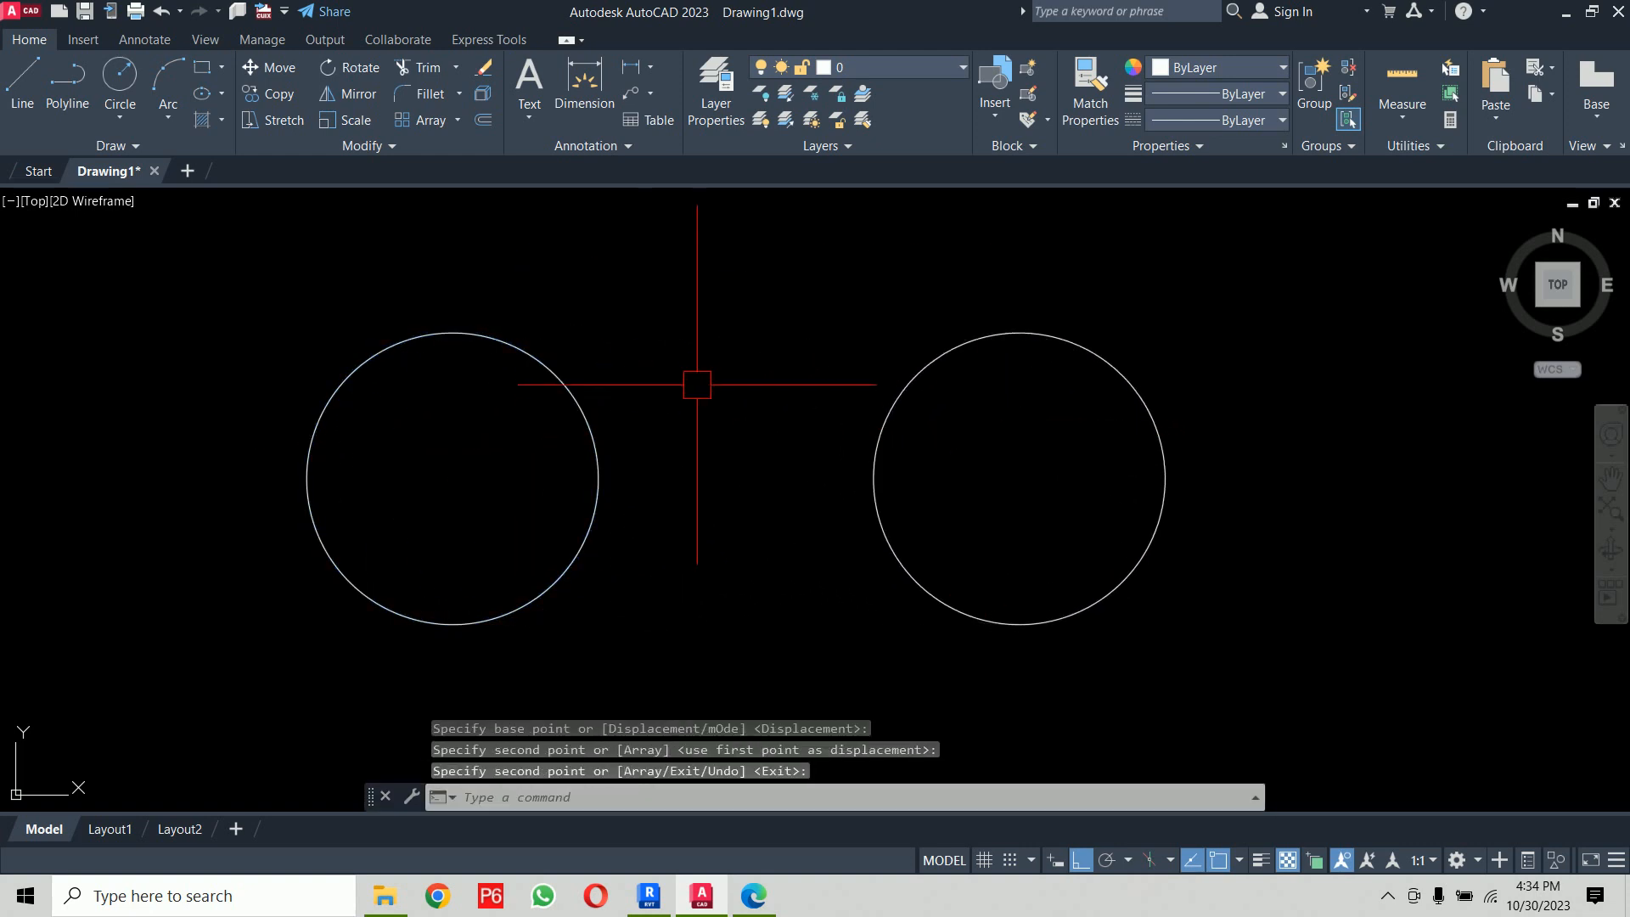
Step: Break the left circle from its top quadrant to its left quadrant using the First point option
text(br)
key(Return)
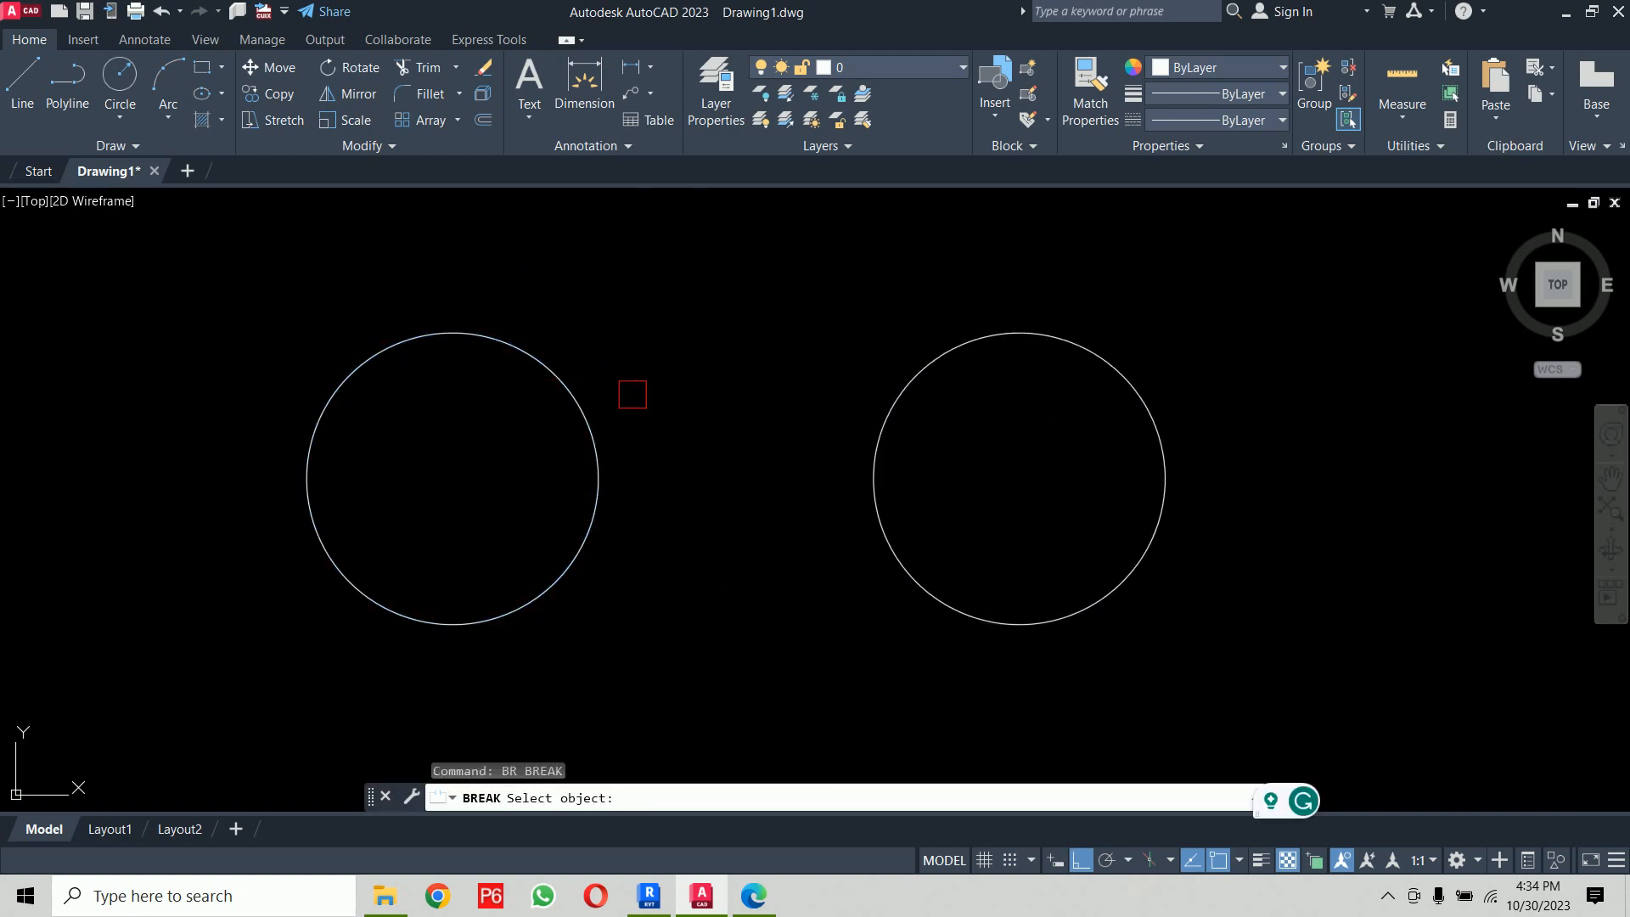
click(578, 404)
text(f)
key(Return)
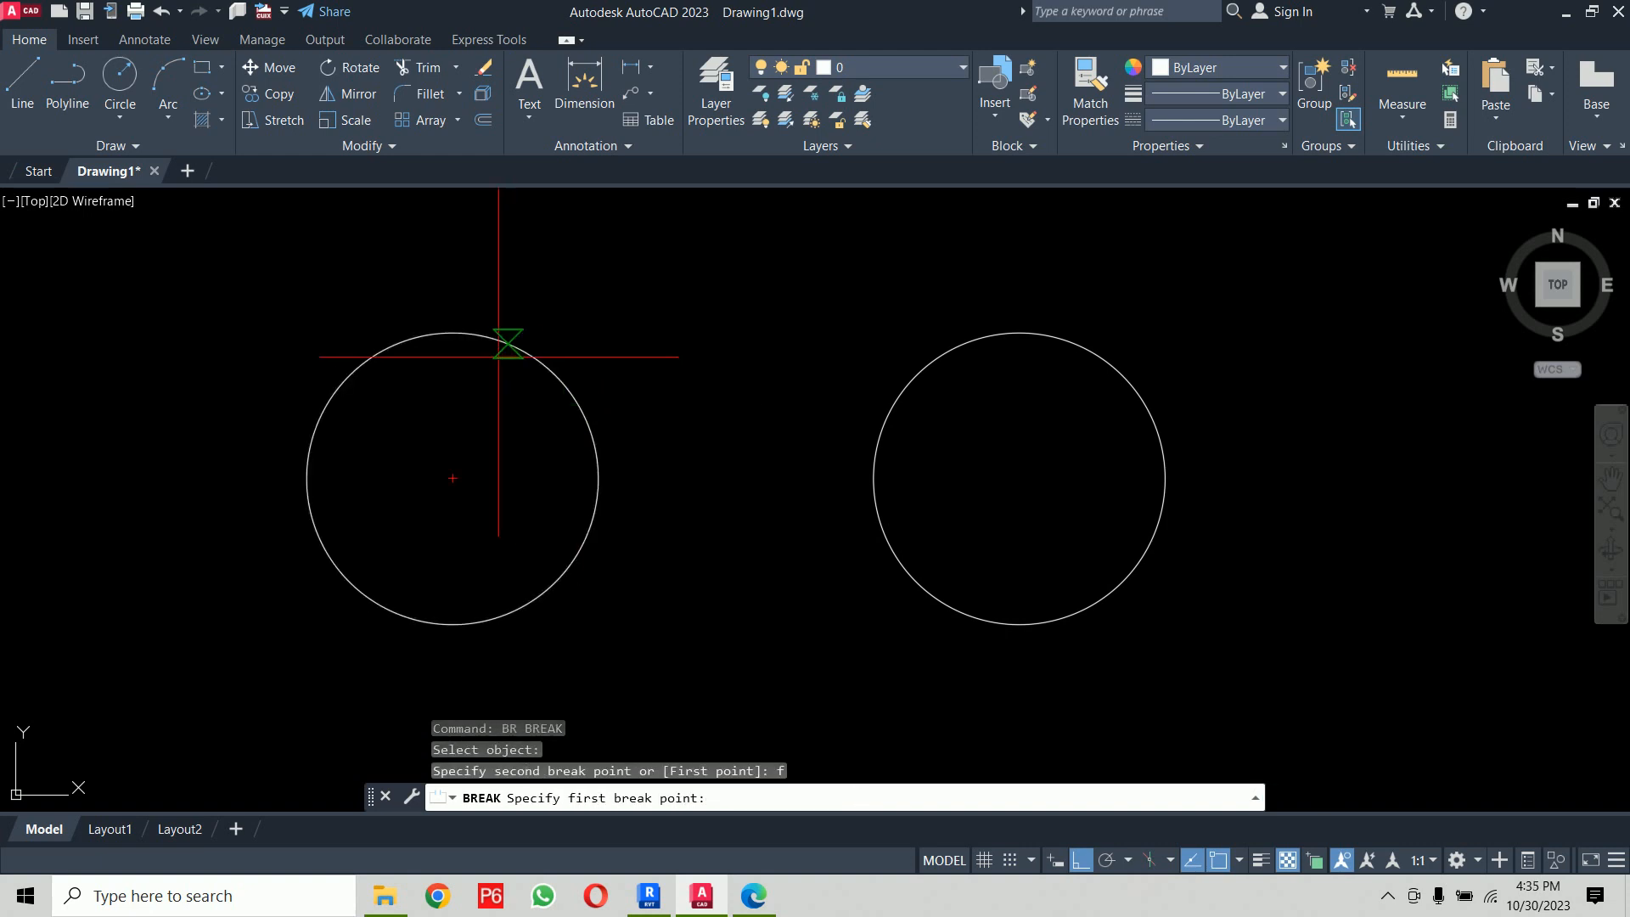
click(453, 332)
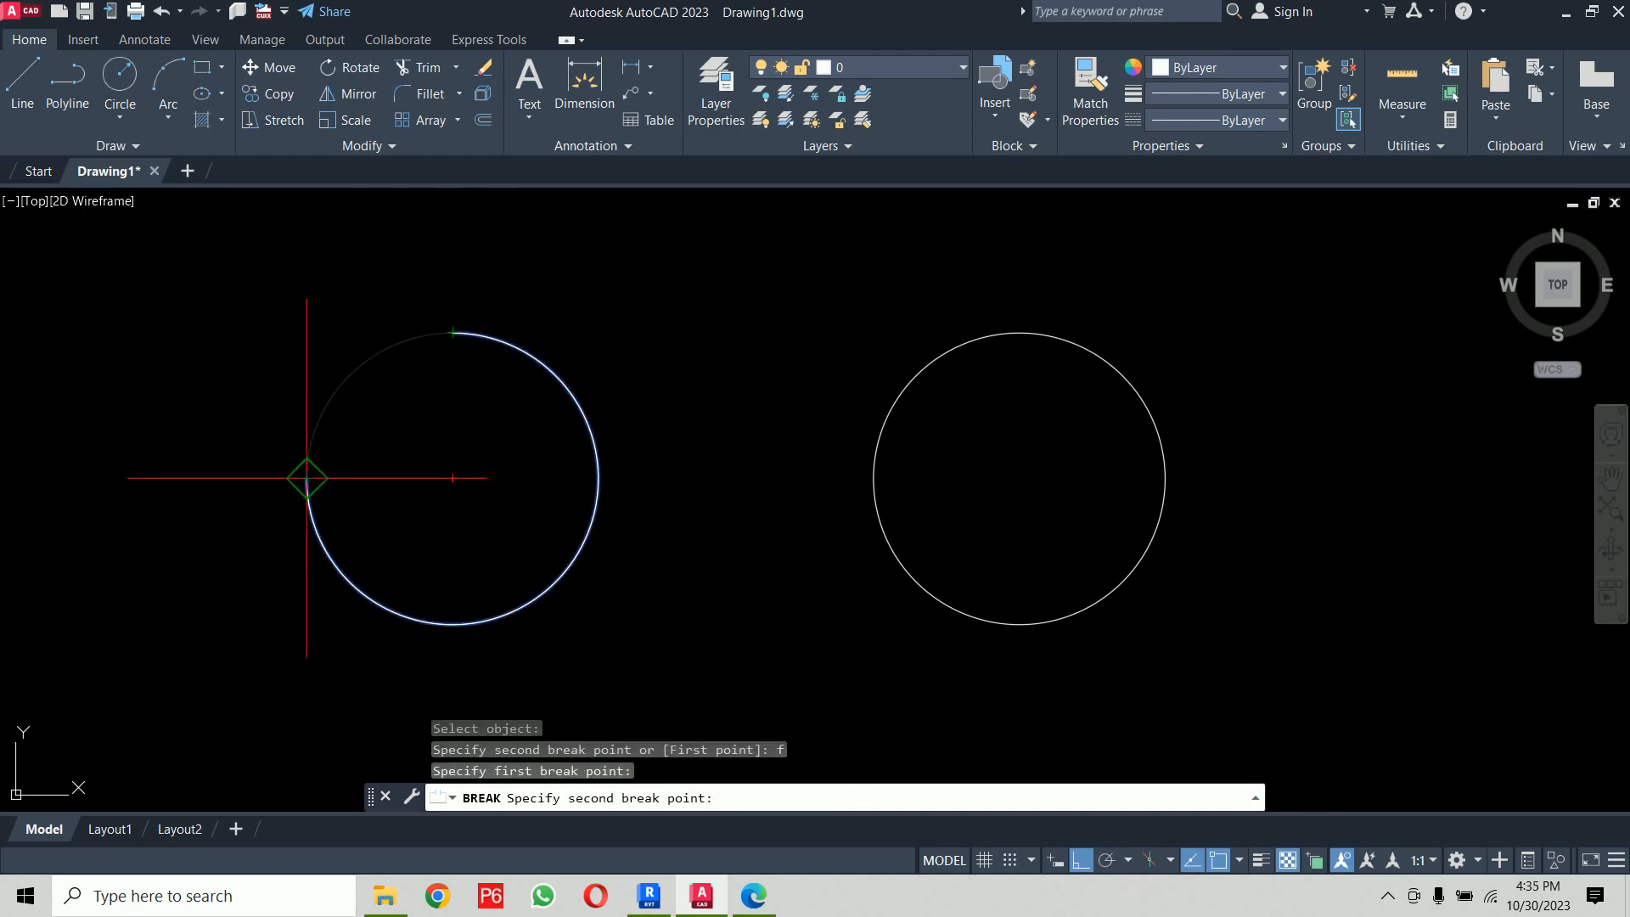
click(307, 478)
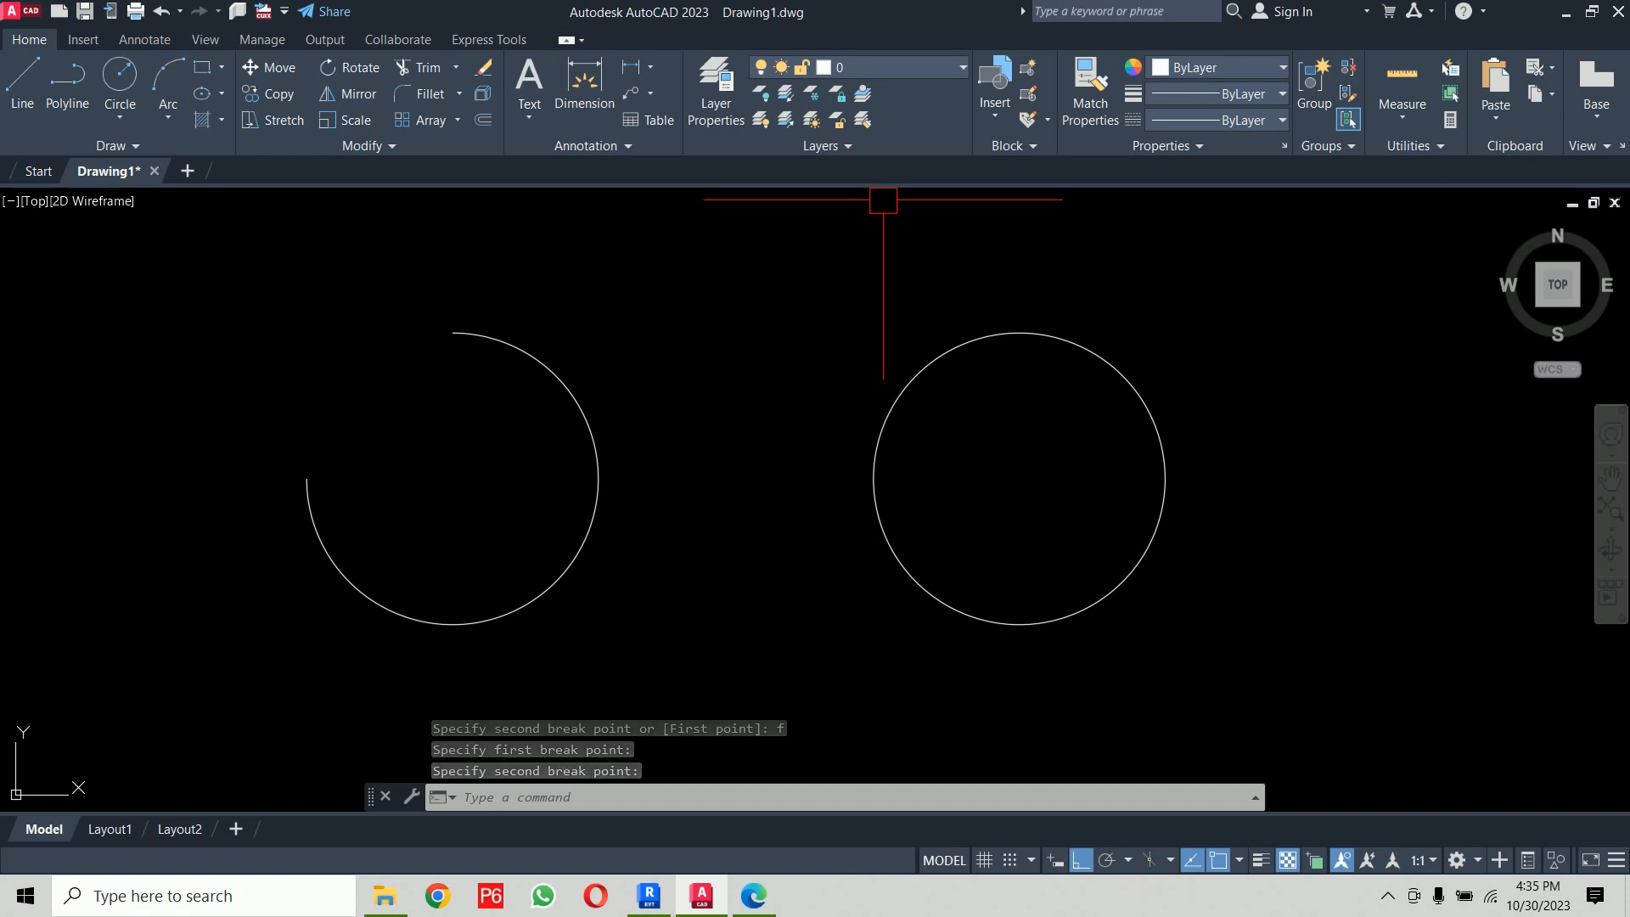
Step: Break the right circle from its left quadrant to its top quadrant using the First point option
key(Return)
click(949, 350)
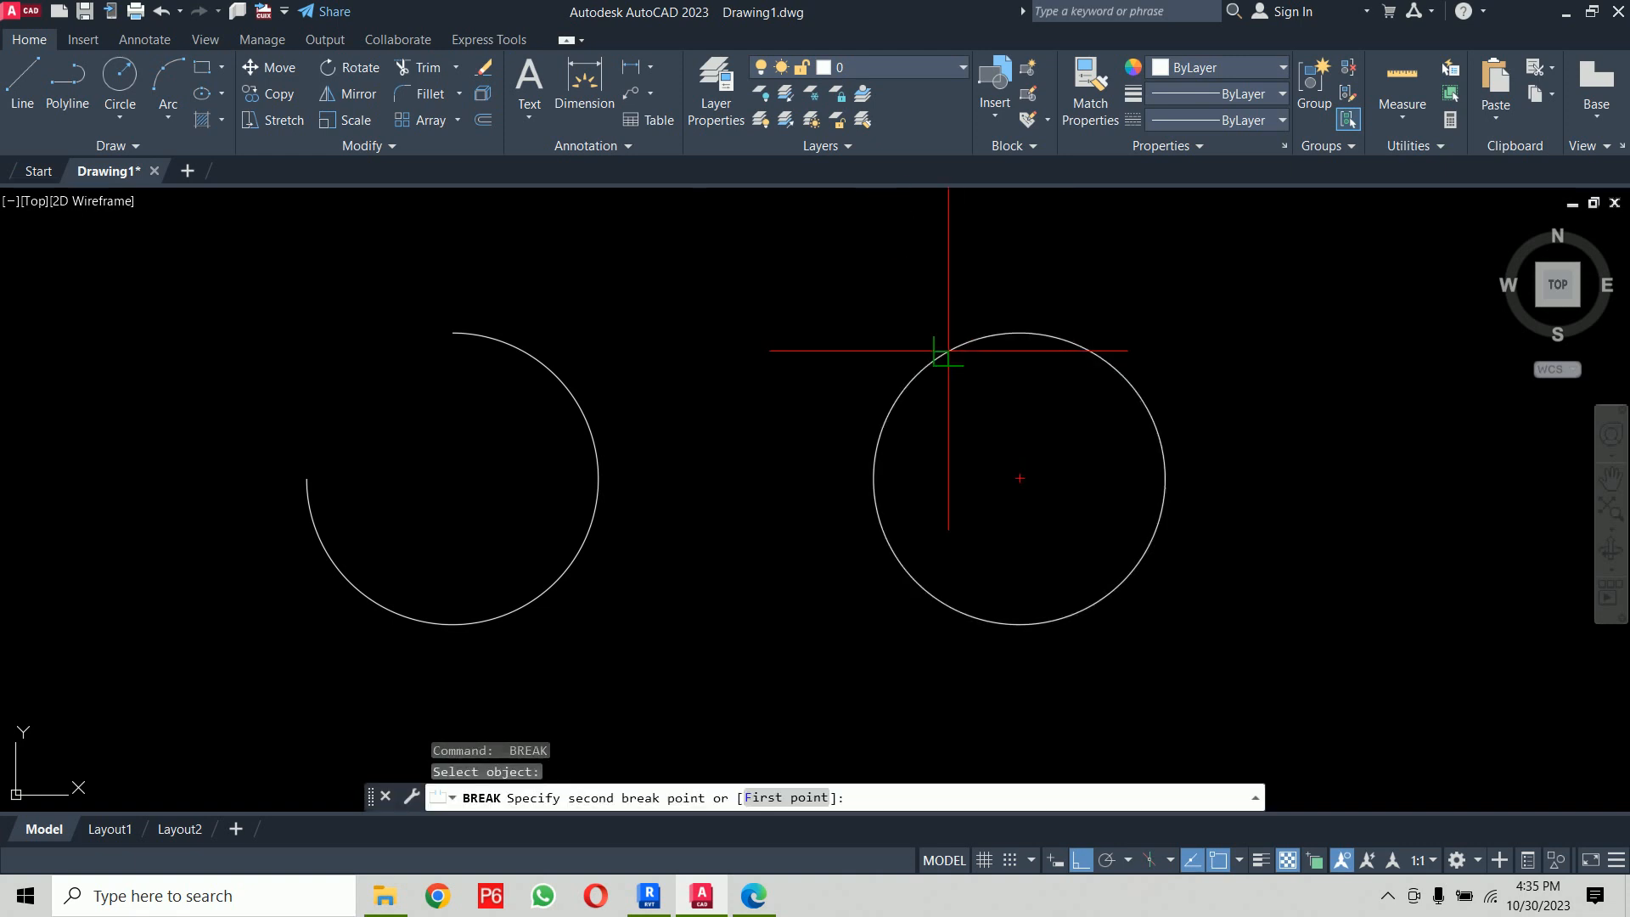
text(f)
key(Return)
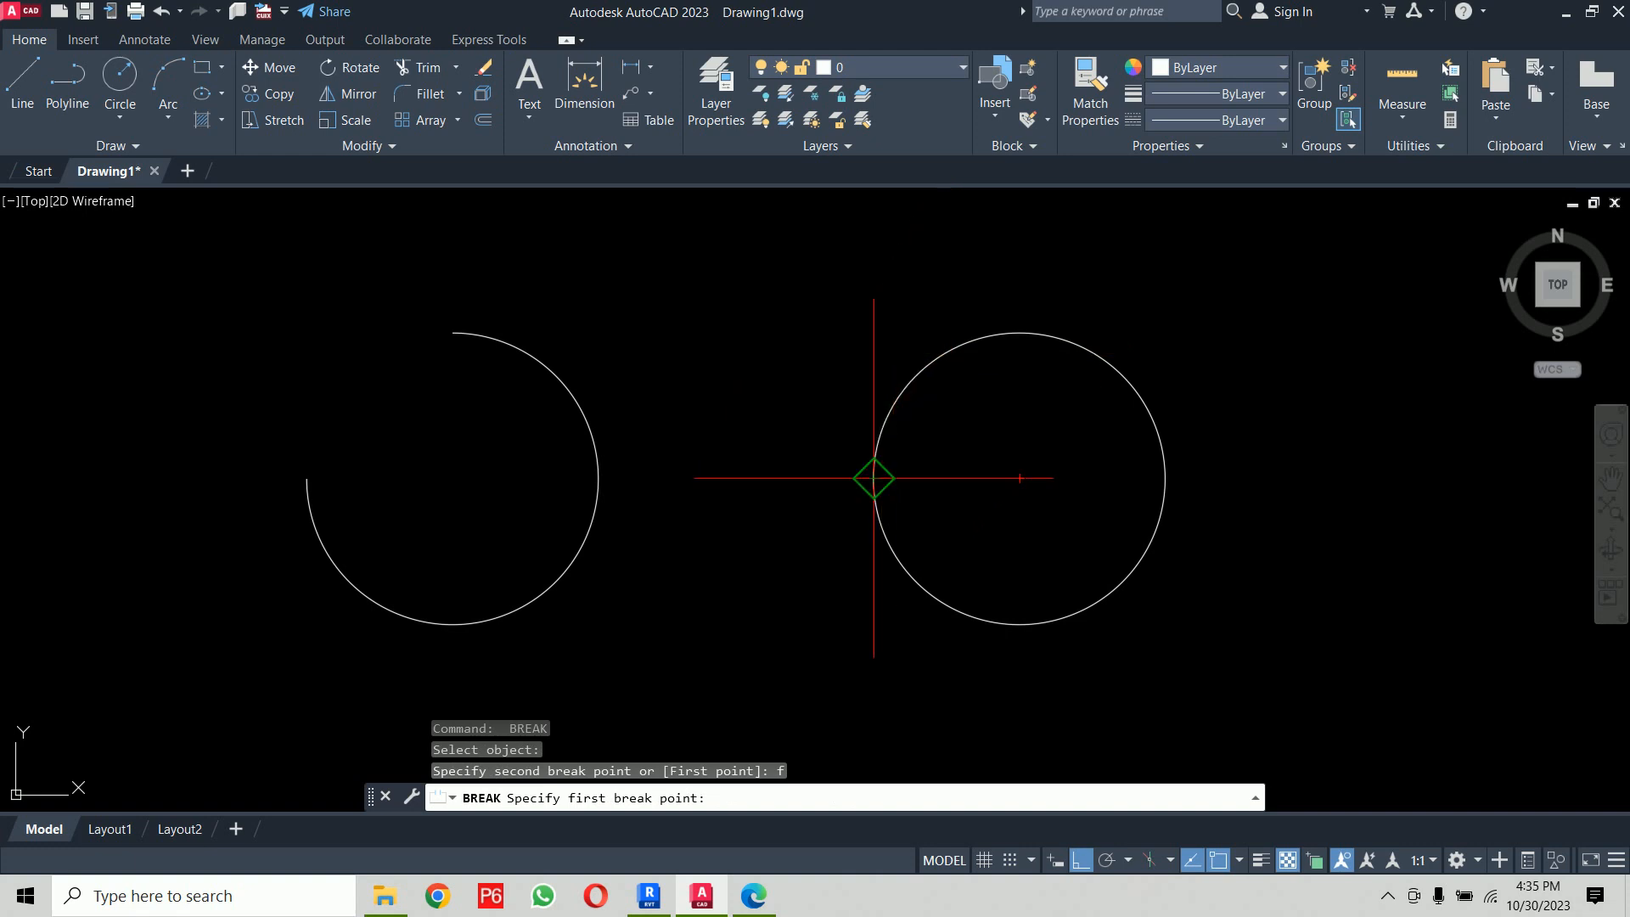
click(874, 478)
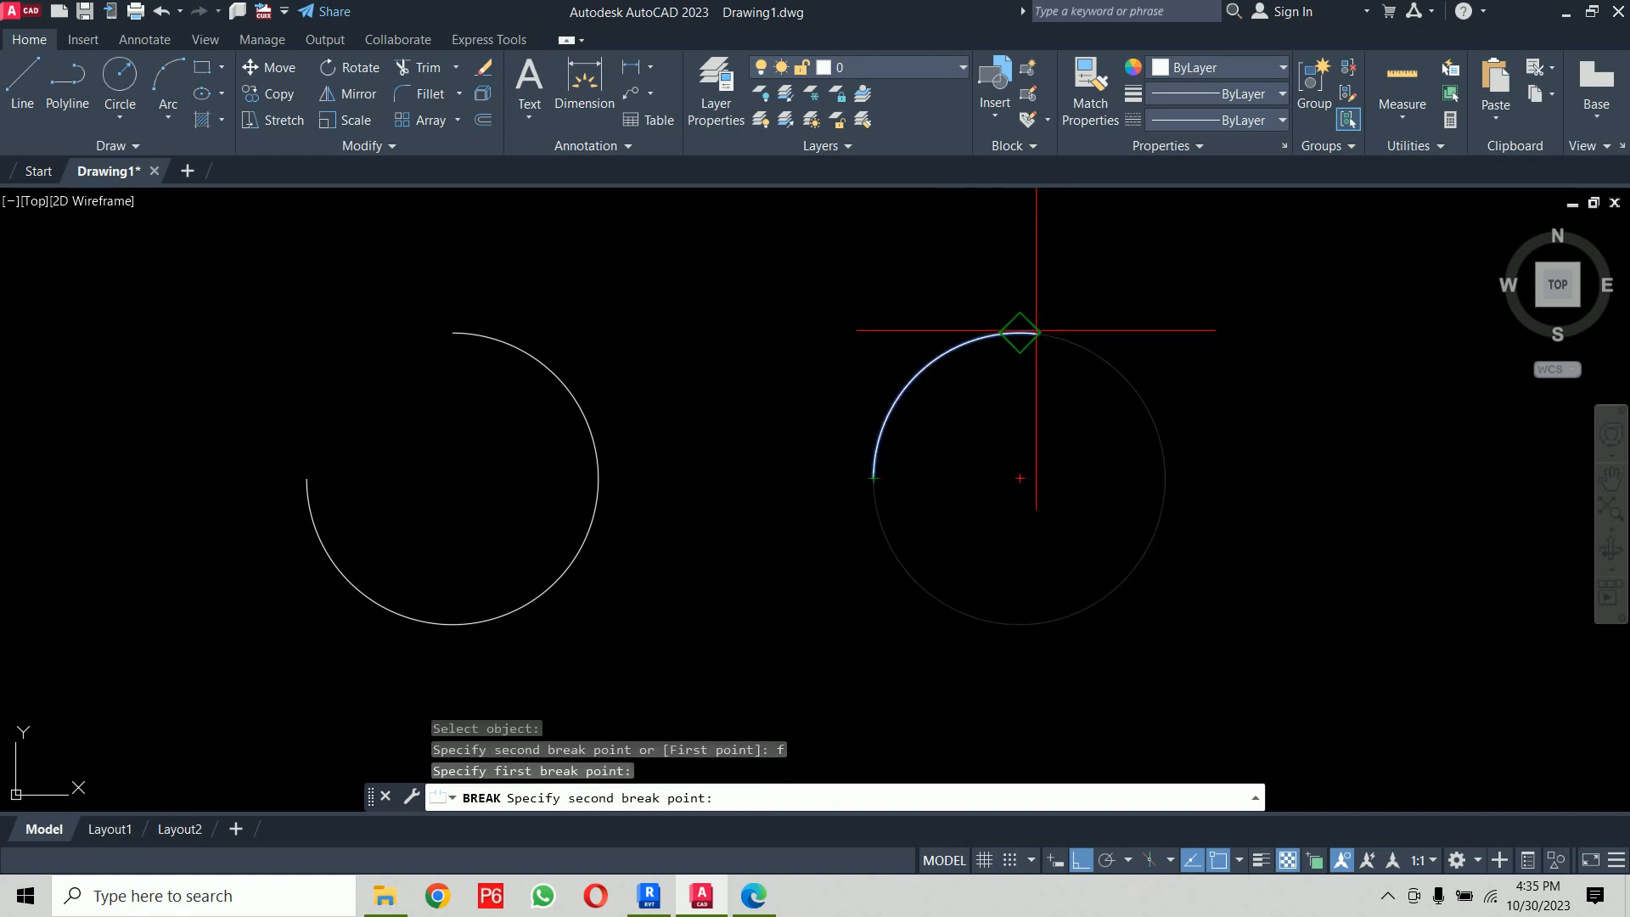
click(1020, 331)
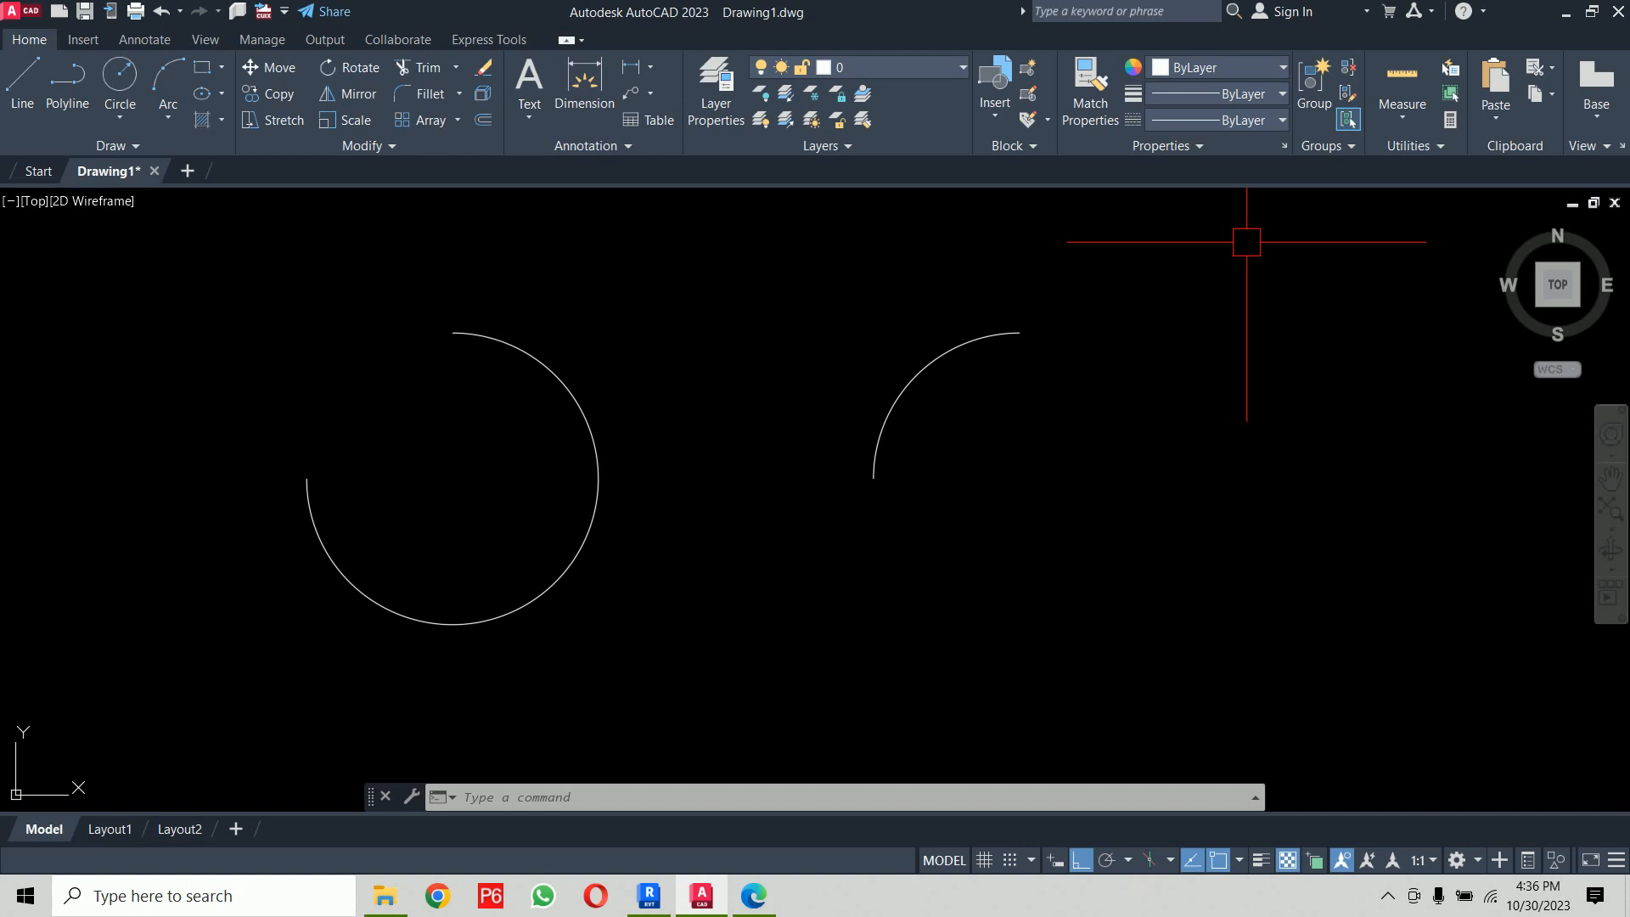
Step: Undo both circle breaks and break the left circle again from its top quadrant to its left quadrant using the First point option
key(ctrl+z)
key(ctrl+z)
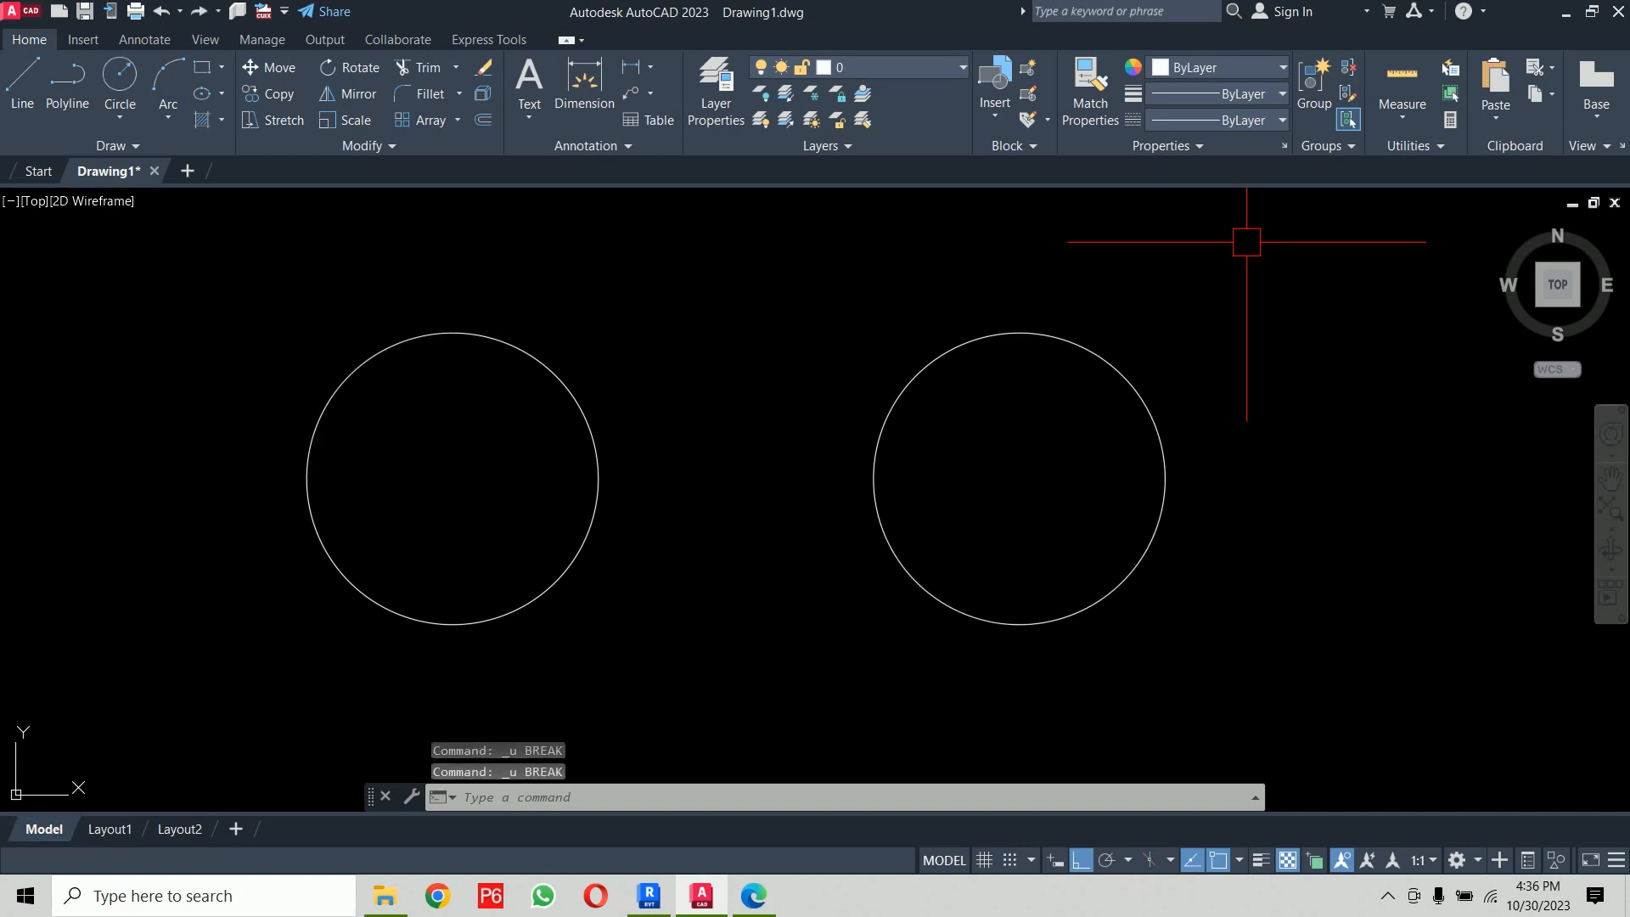
text(br)
key(Return)
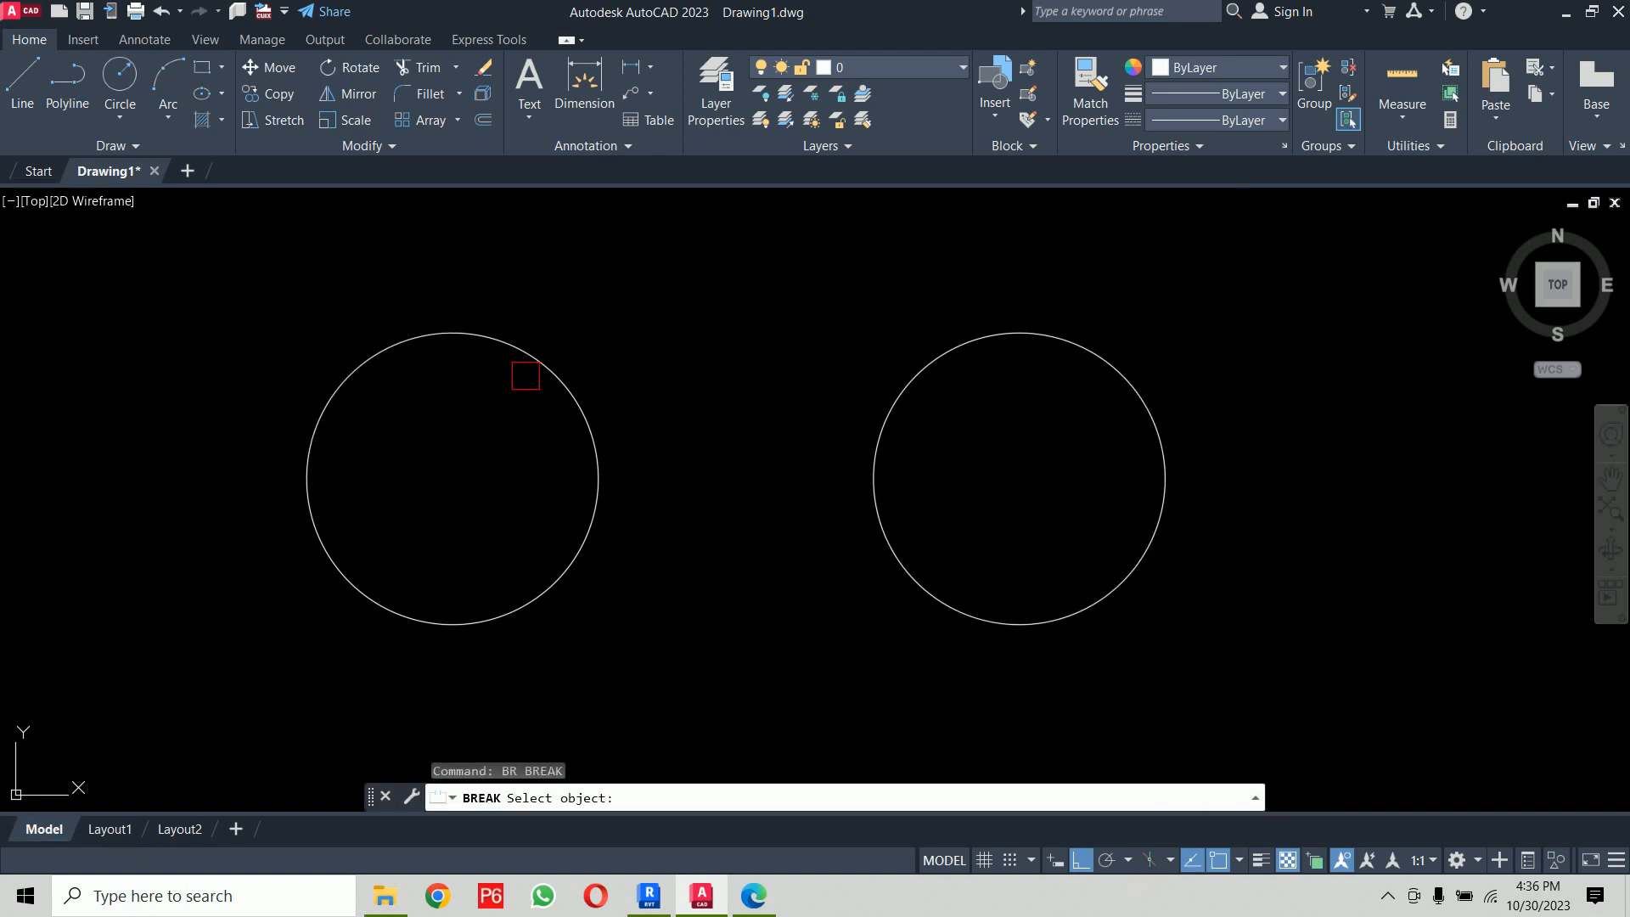
click(538, 349)
text(fy firs)
key(Return)
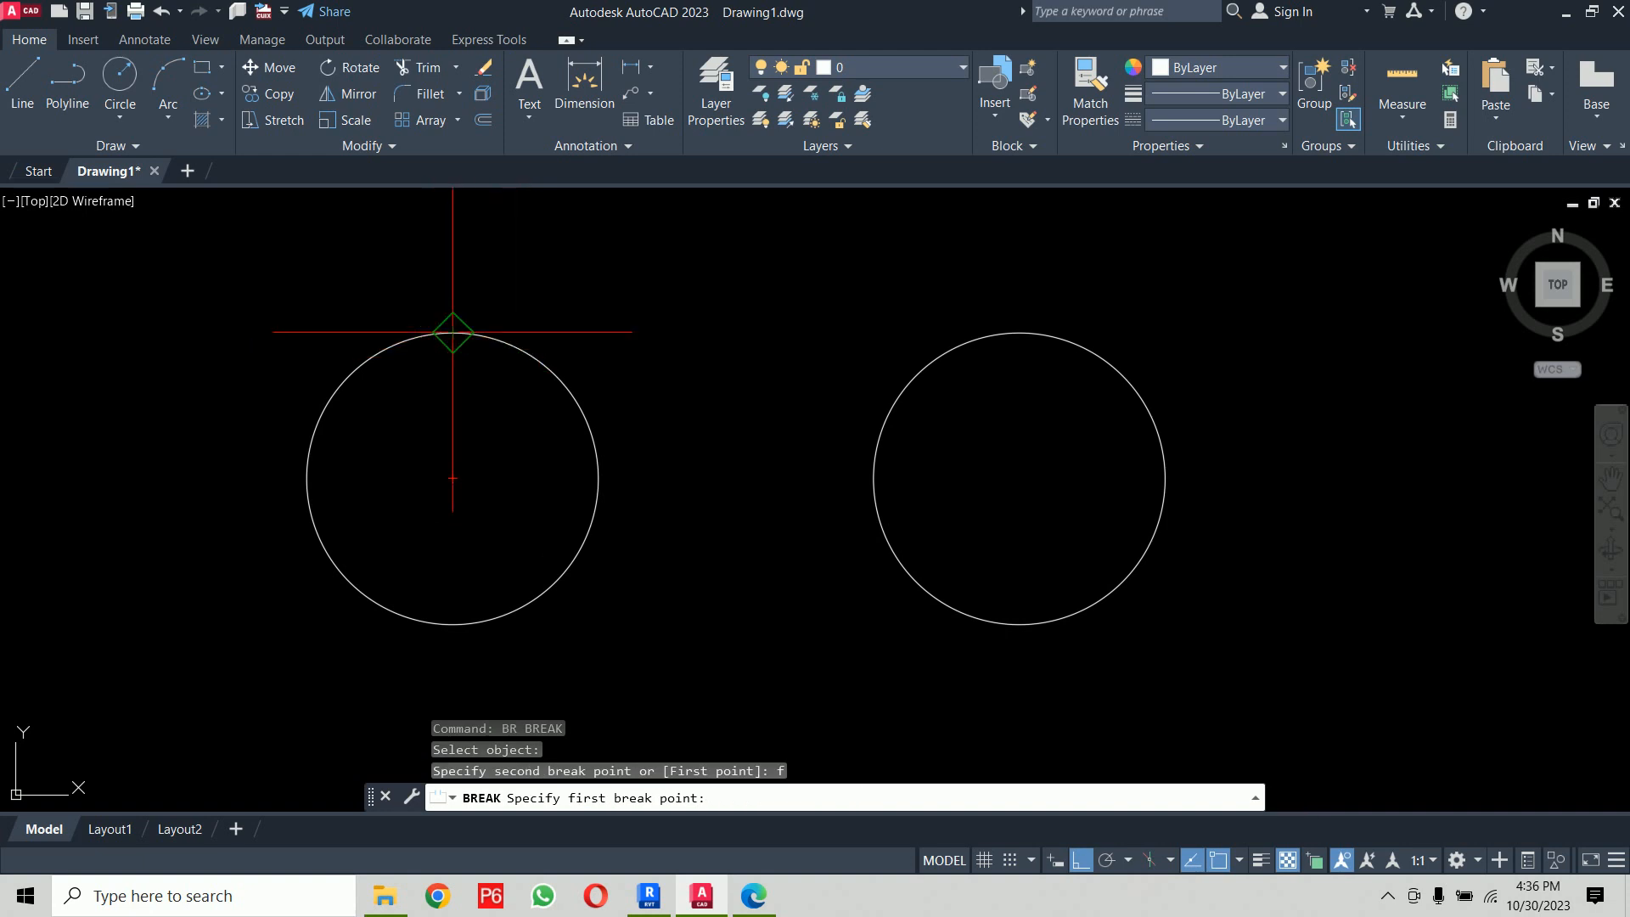
click(451, 338)
click(305, 480)
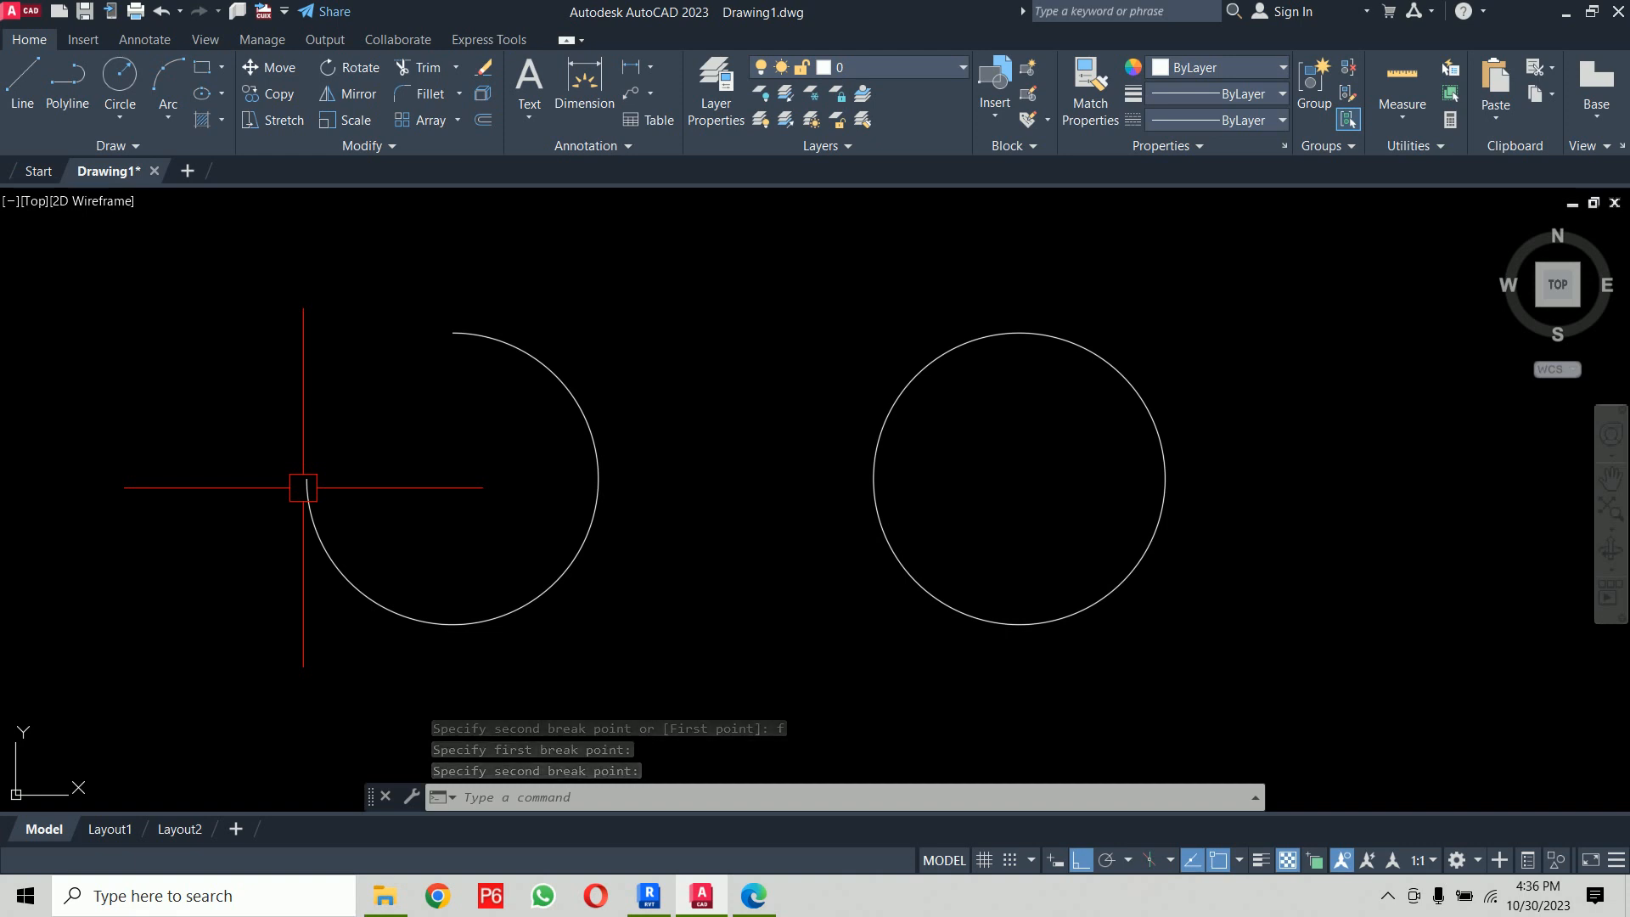
Step: Break the right circle again with the First point option, from its left quadrant to its top quadrant, keeping only the upper-left arc
text(br)
key(Return)
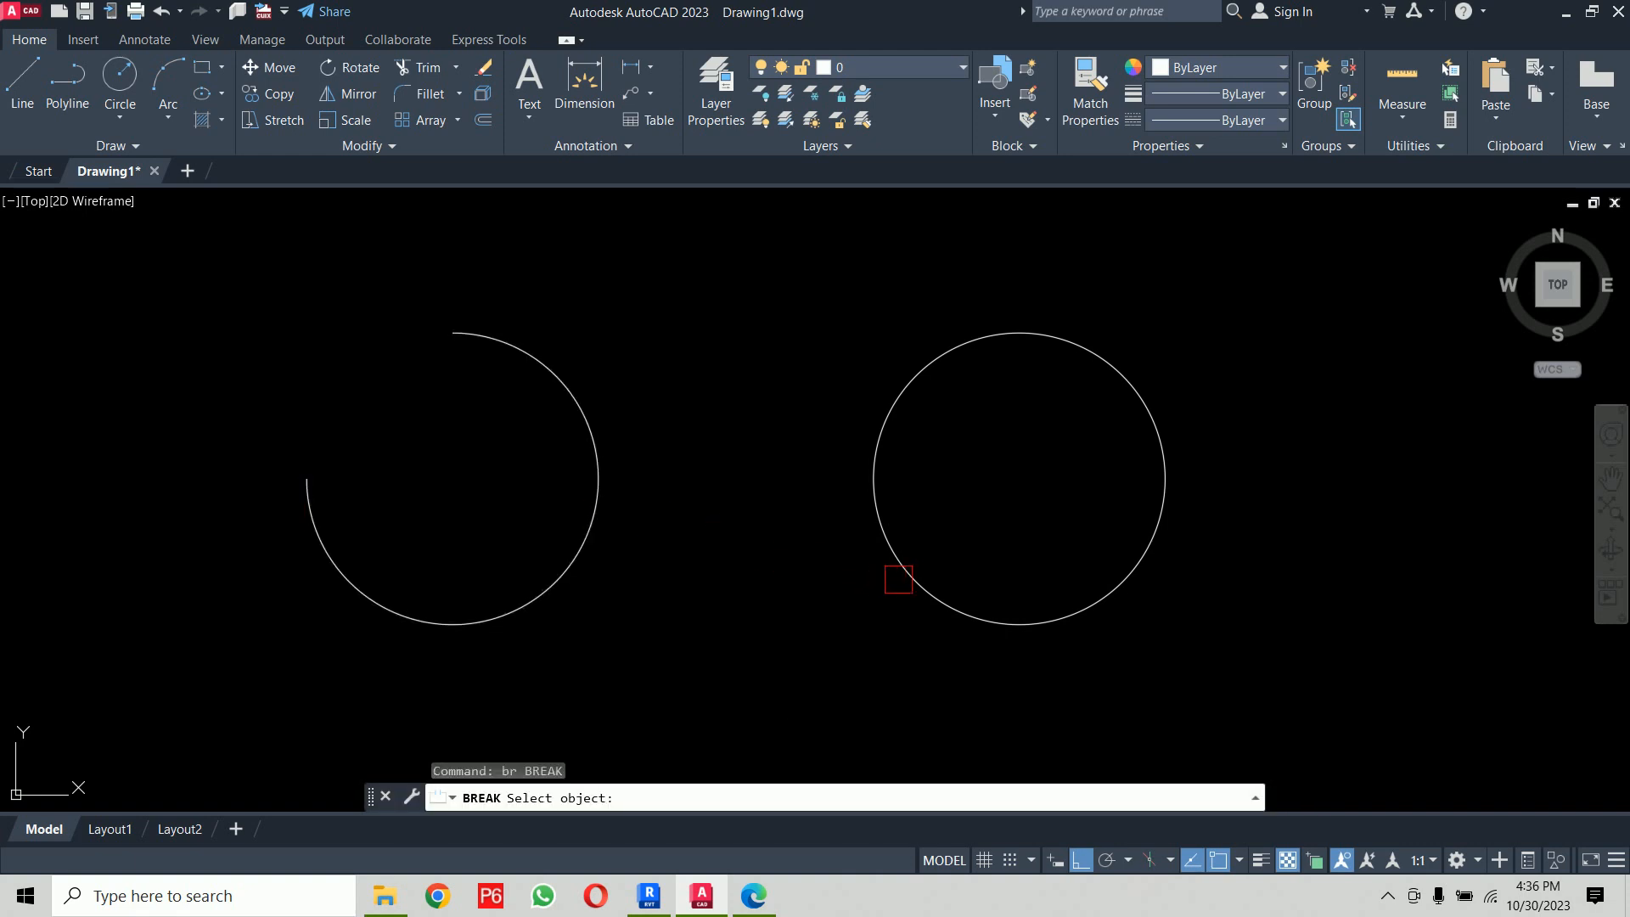
click(908, 573)
text(fy firs)
key(Return)
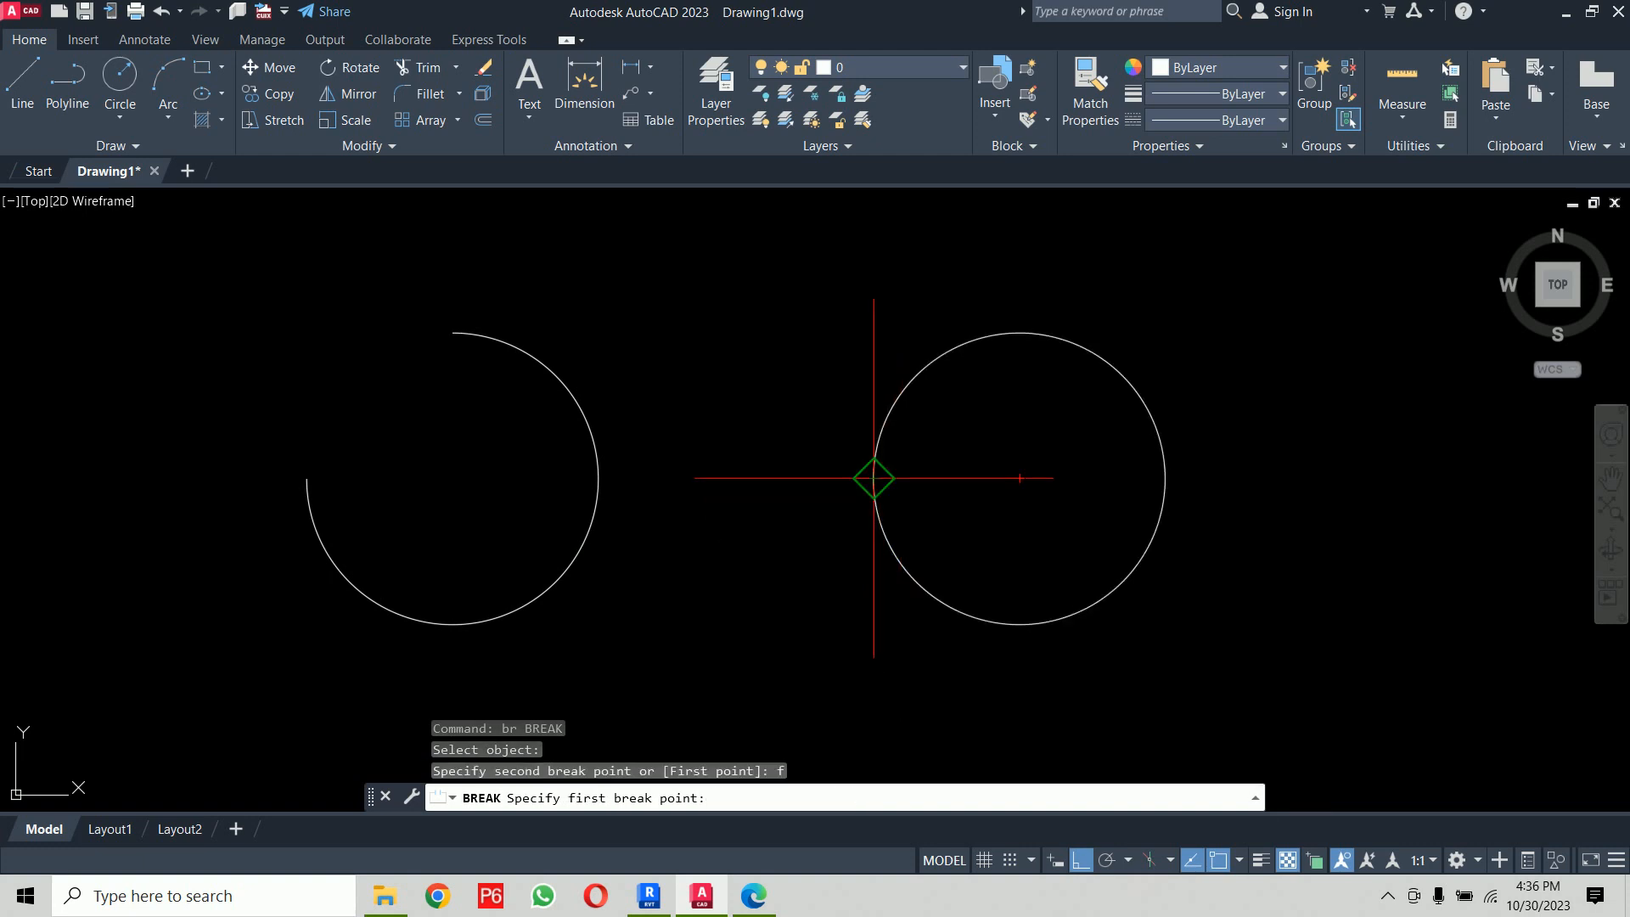
click(874, 478)
click(1033, 340)
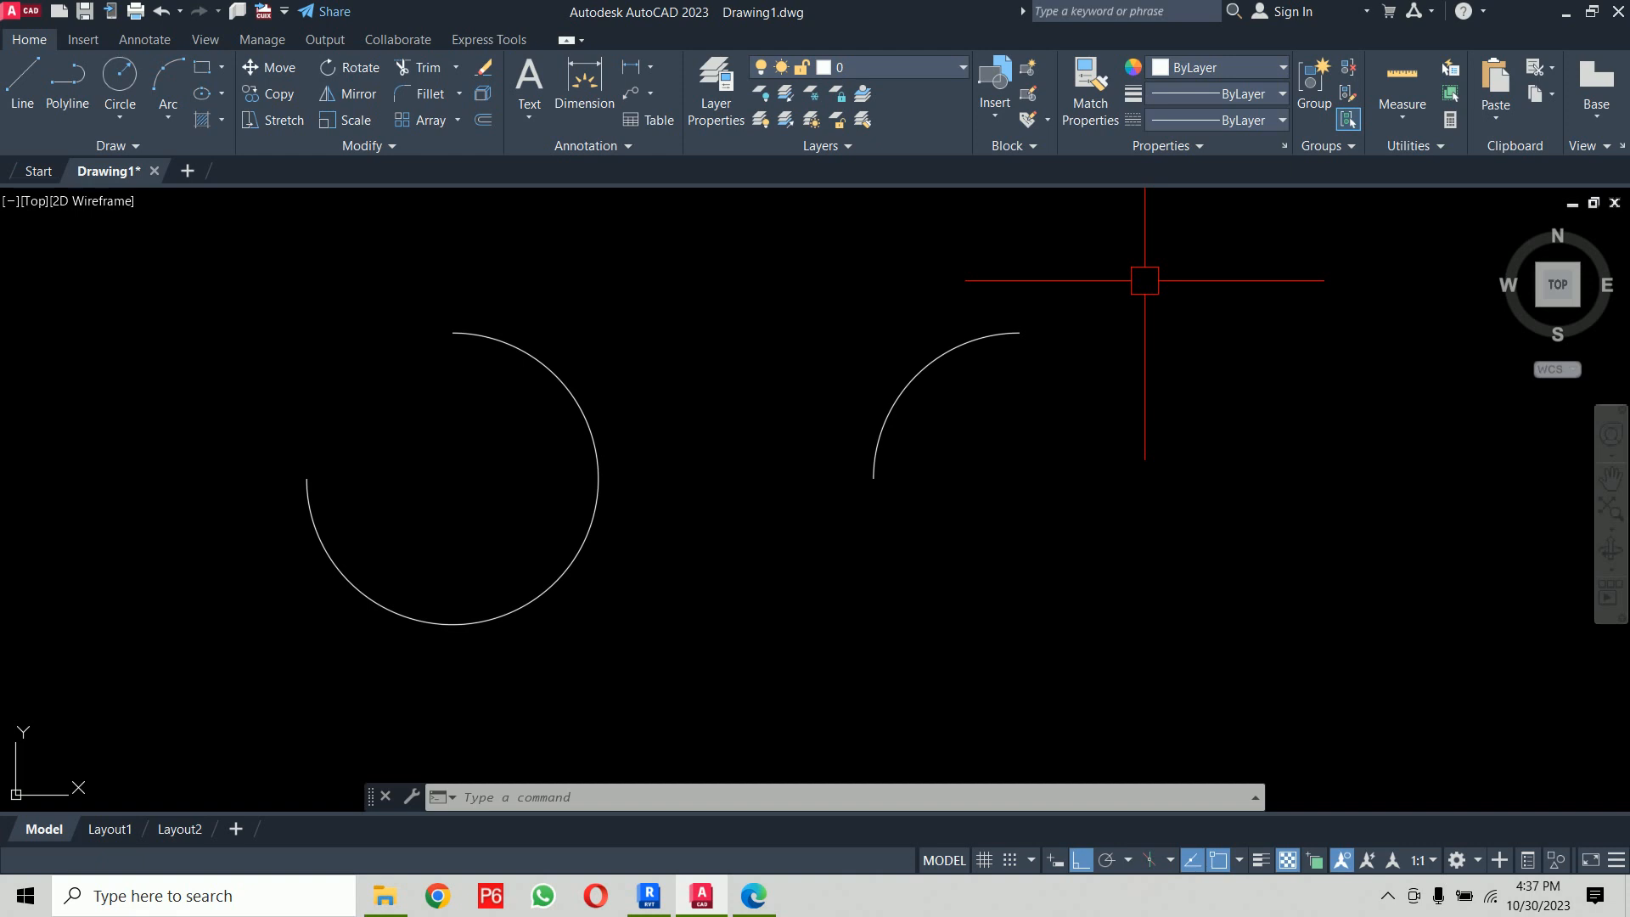
Step: Switch to the Autocad Class.pdf notes in Edge
click(753, 897)
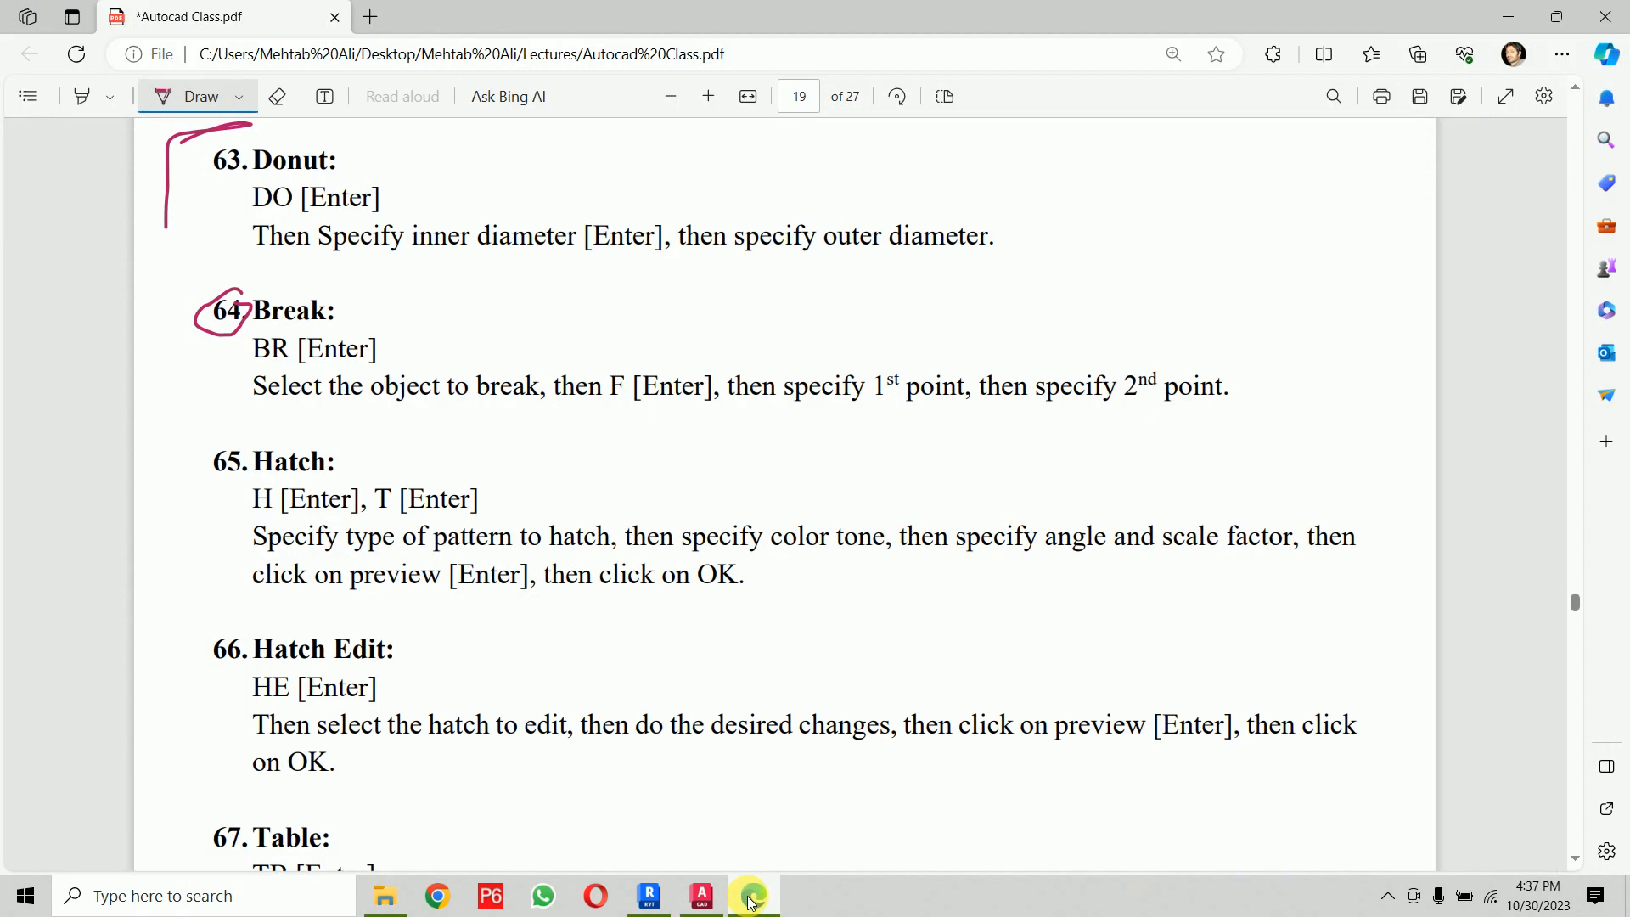